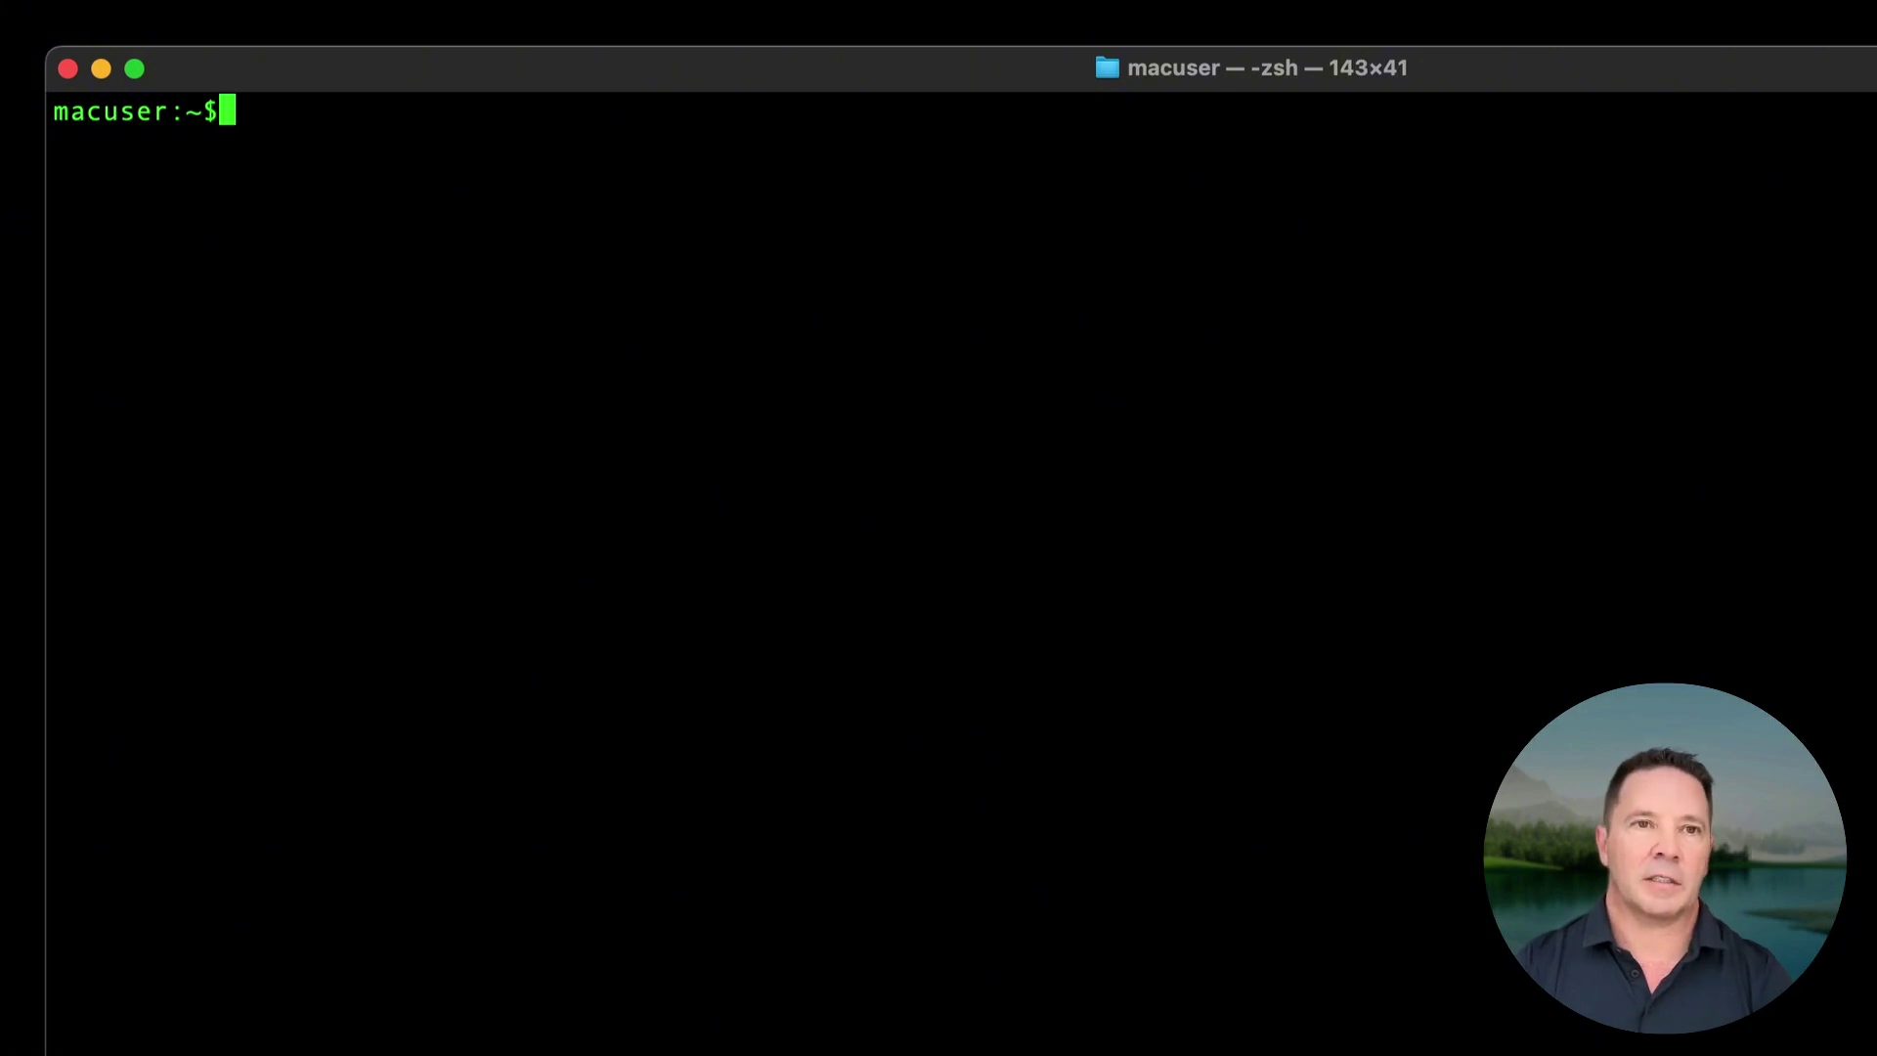
Paste the Homebrew install.sh curl command into Terminal and run it, reaching the sudo password prompt
text(/bin/bash -c "$(curl -fsSL https://raw.githubusercontent.com/Homebrew/install/HEAD/install.sh)")
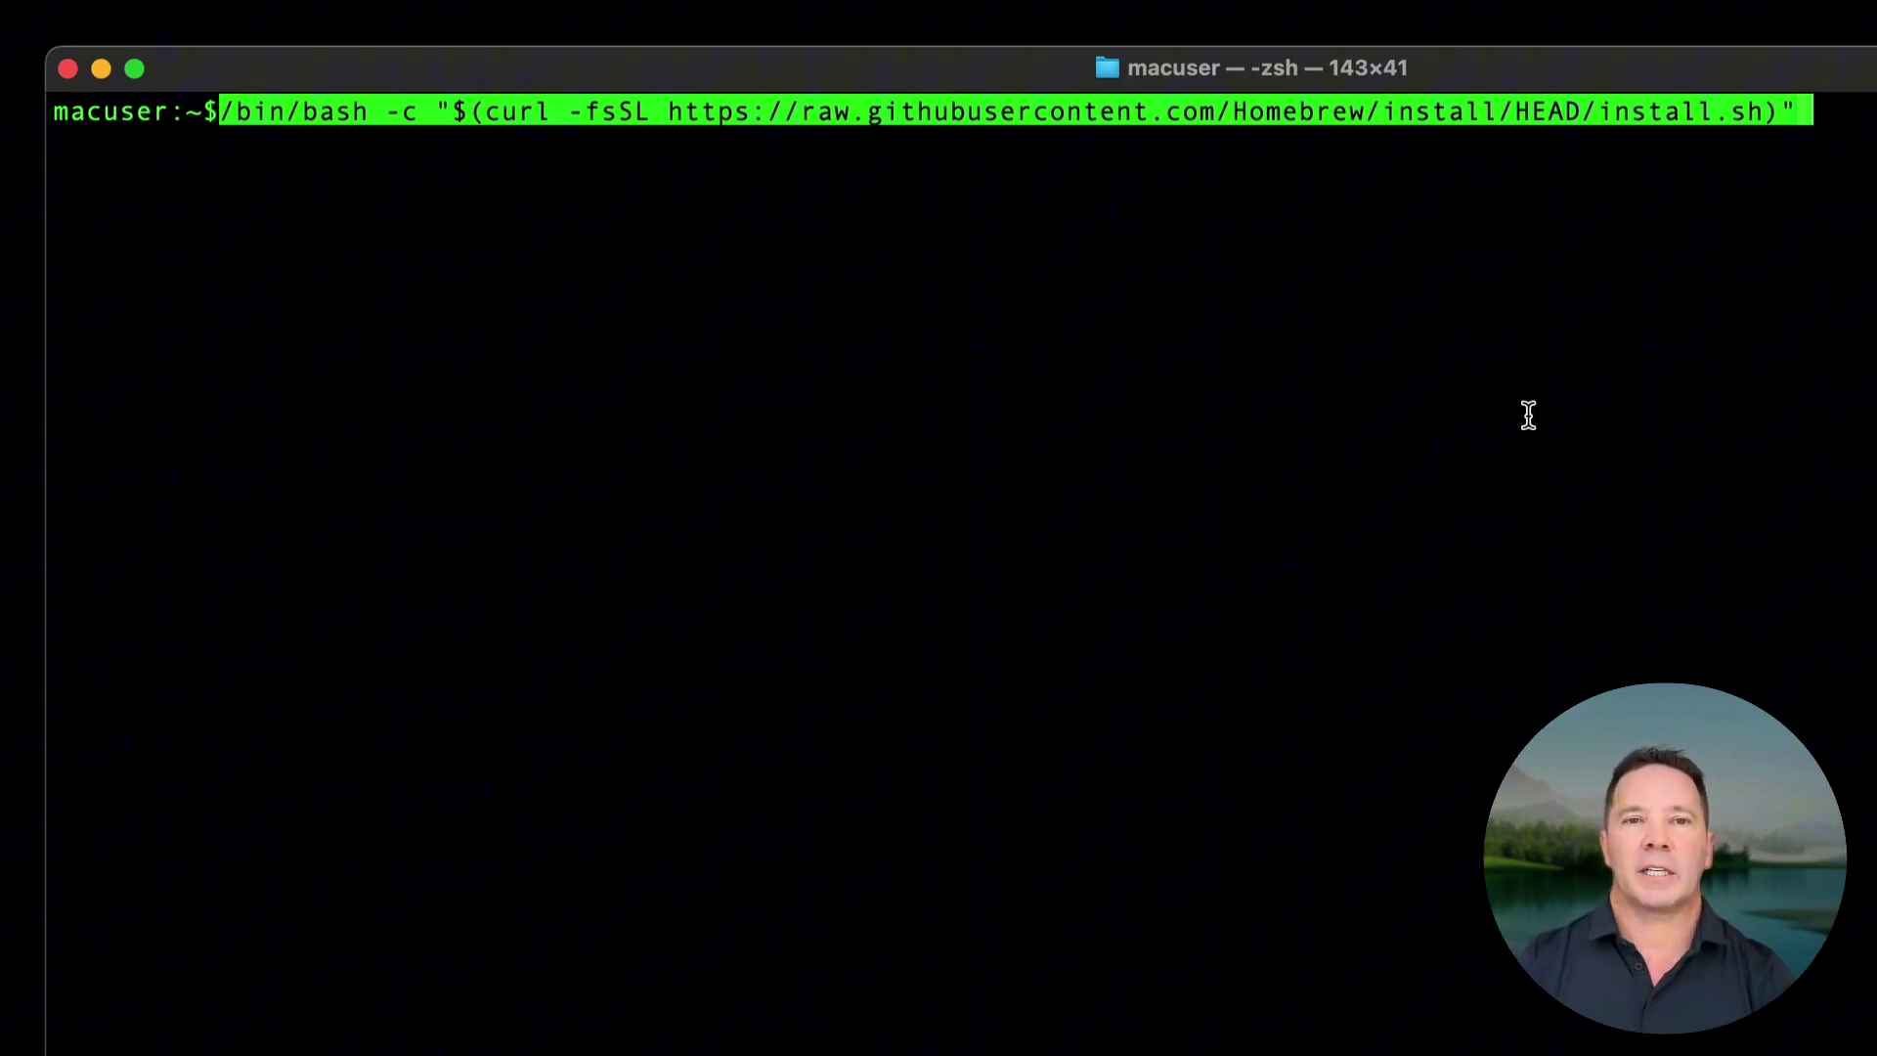
click(1551, 410)
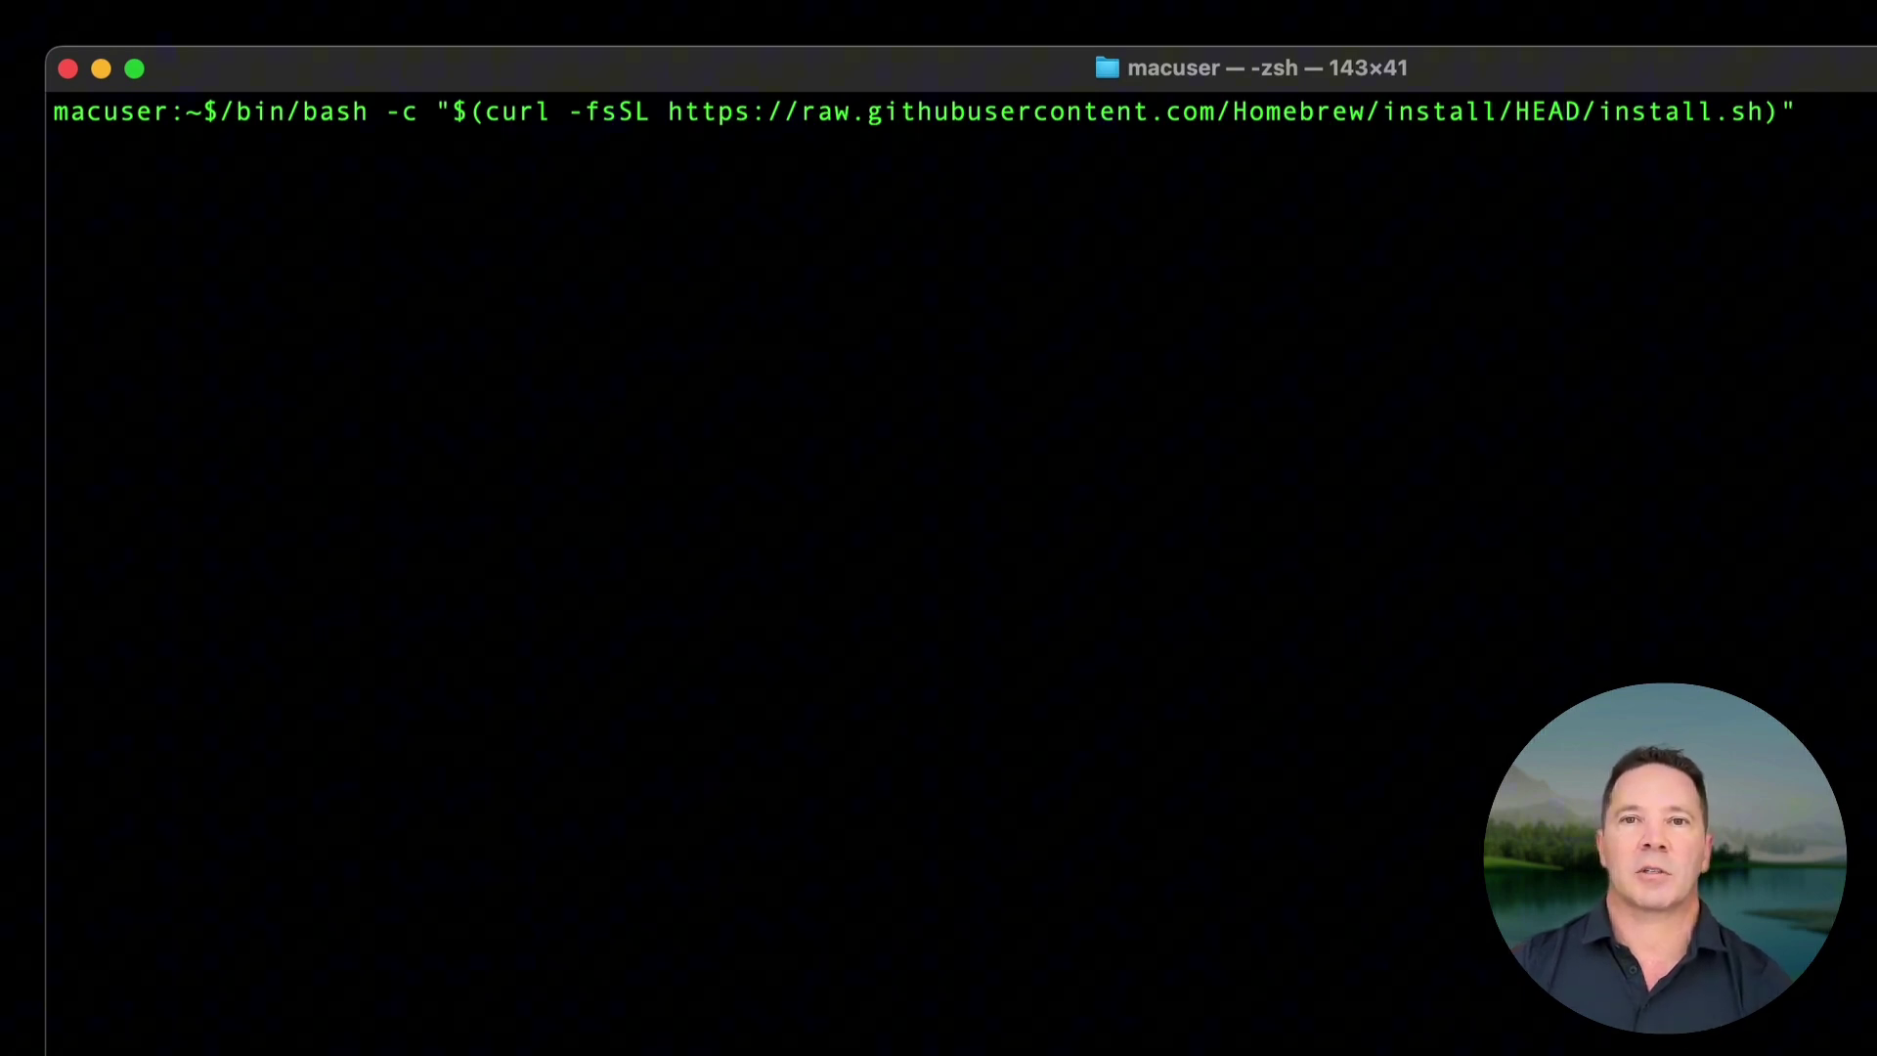
key(Return)
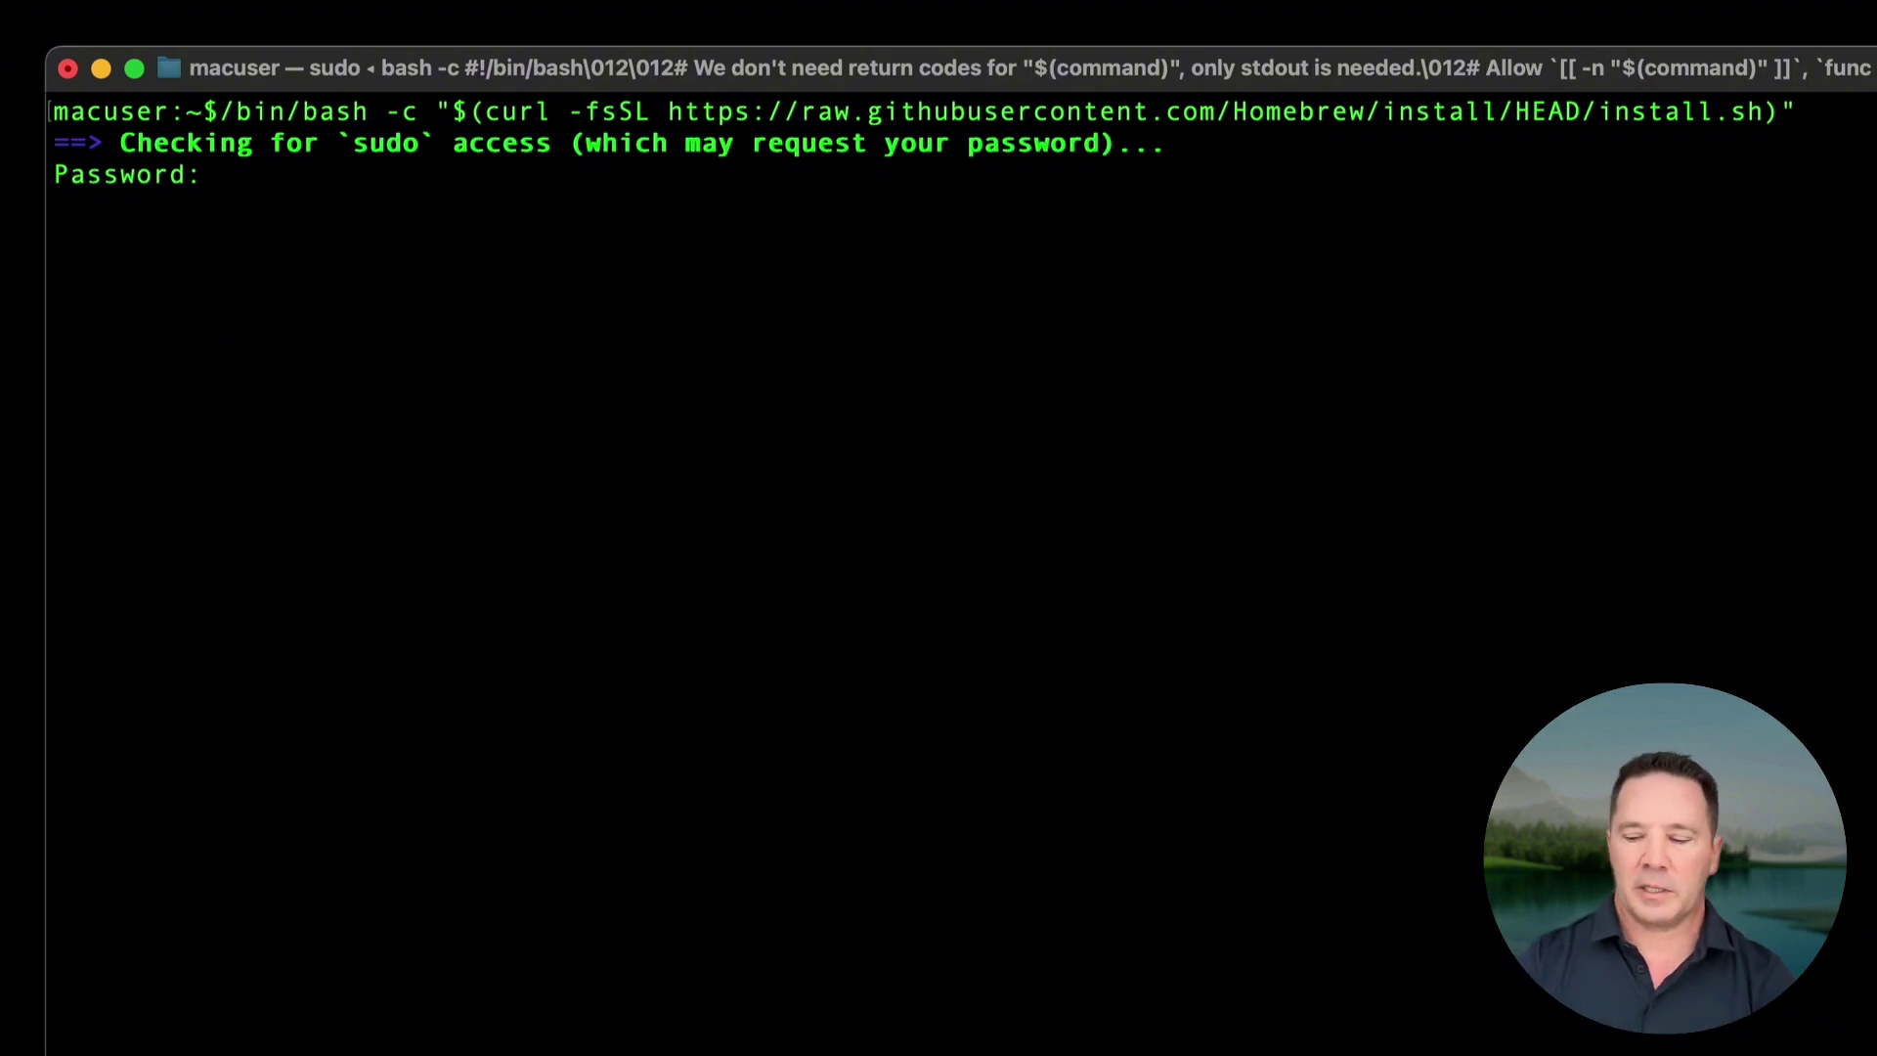
Submit the account password at the sudo prompts, then clear the aborted installer output
key(Return)
key(Return)
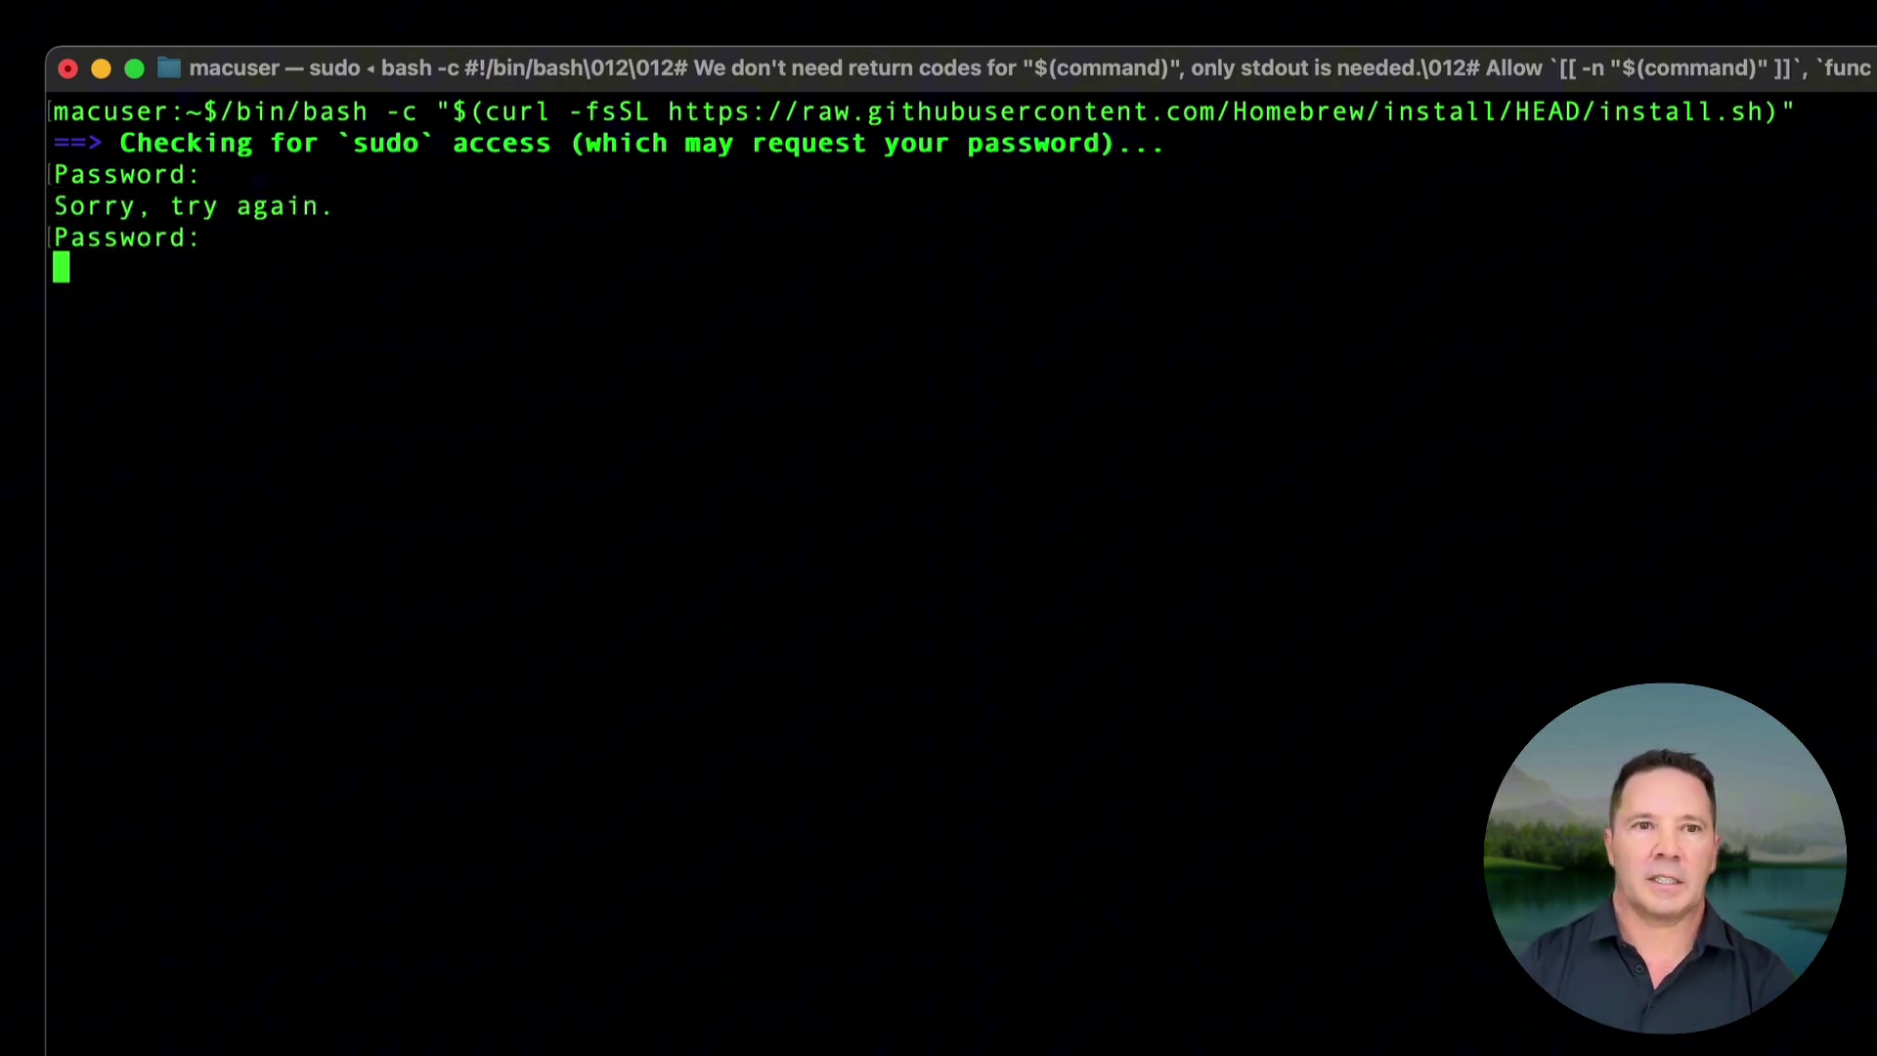
key(Return)
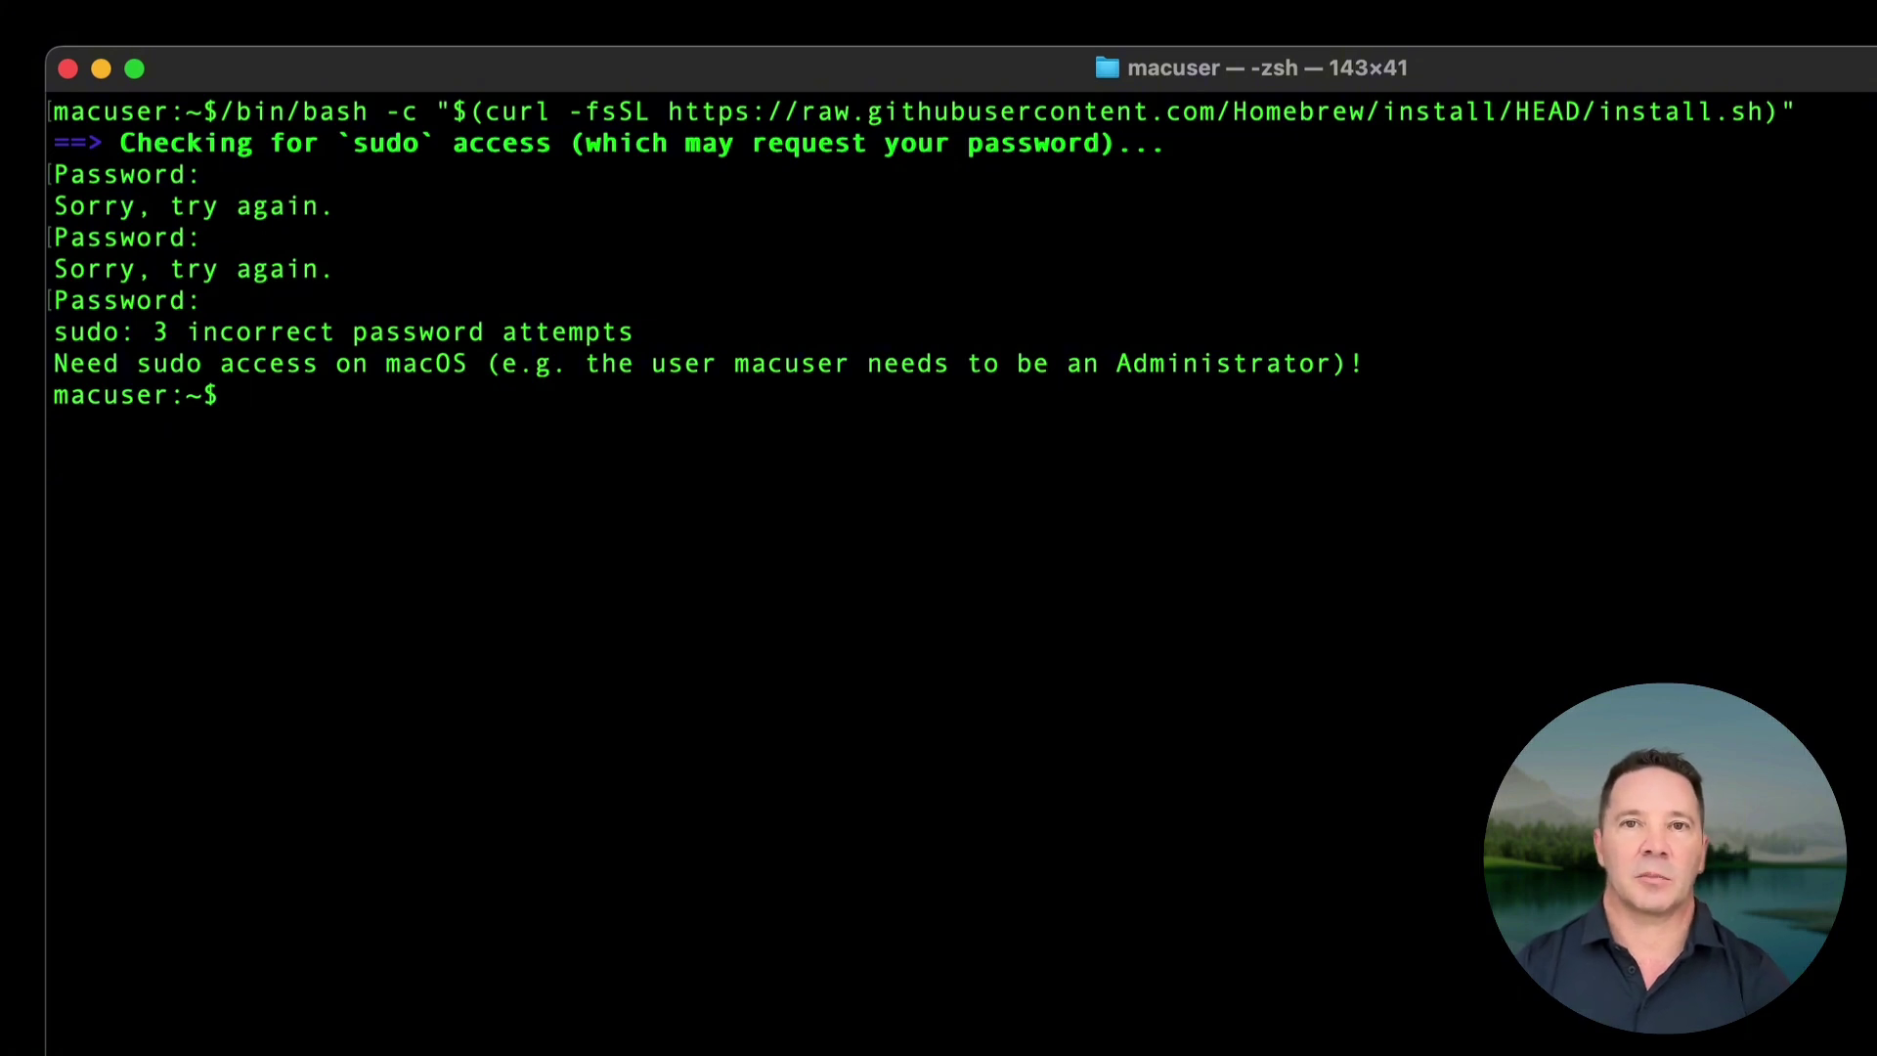
text(clear)
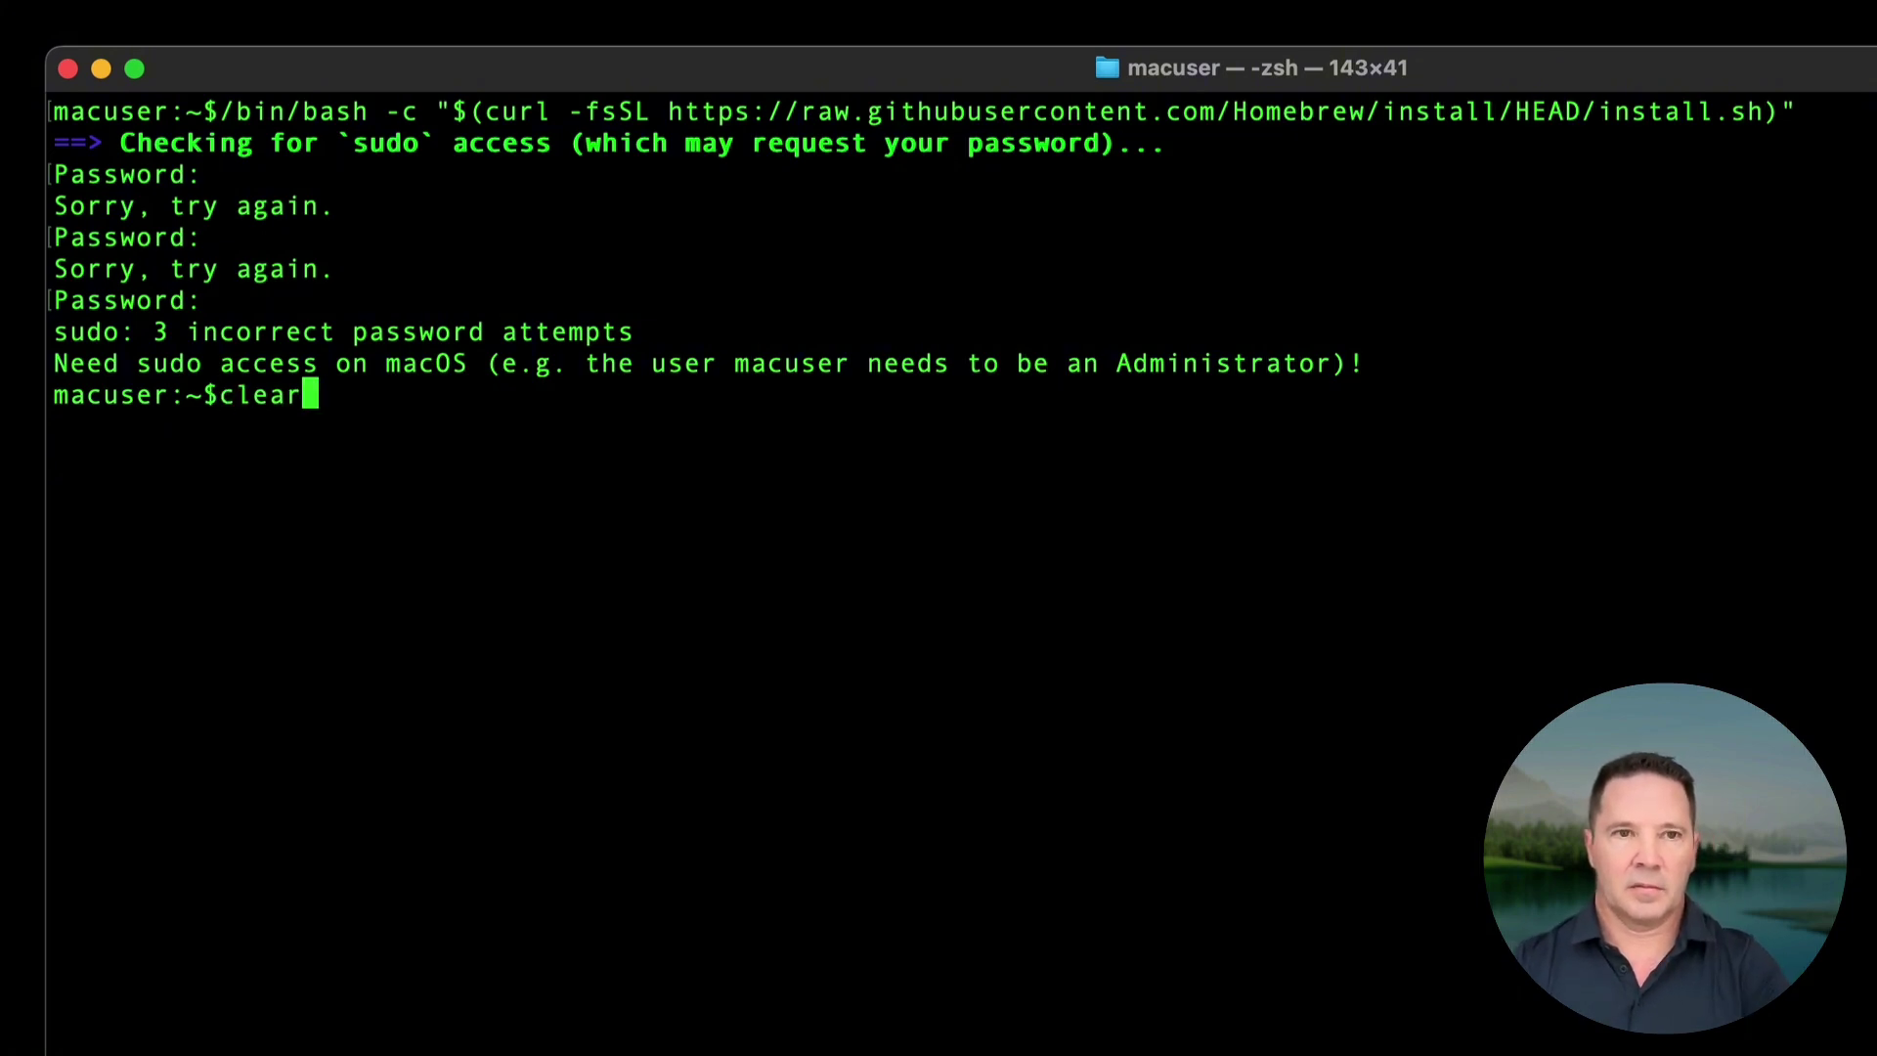
key(Return)
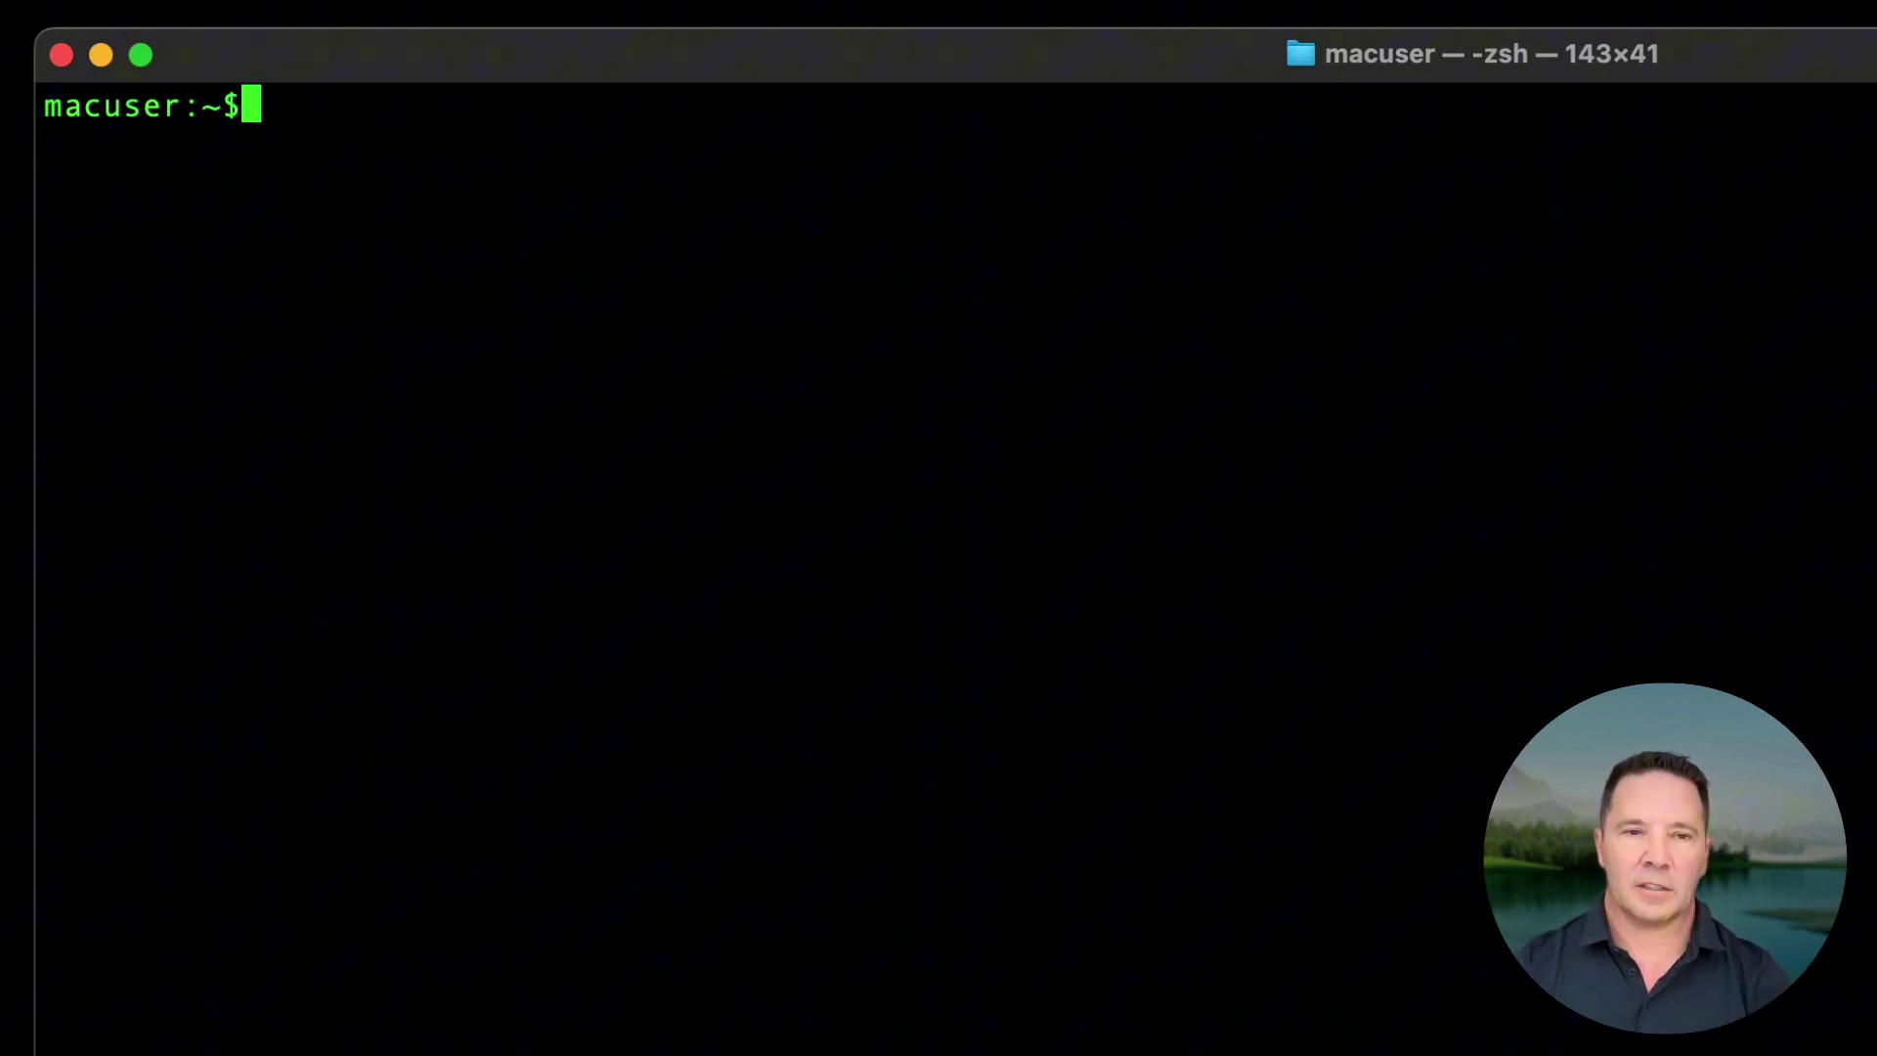
Replace the pasted brew install python3 command with pip3 install hwi at the prompt
text(brew install python3)
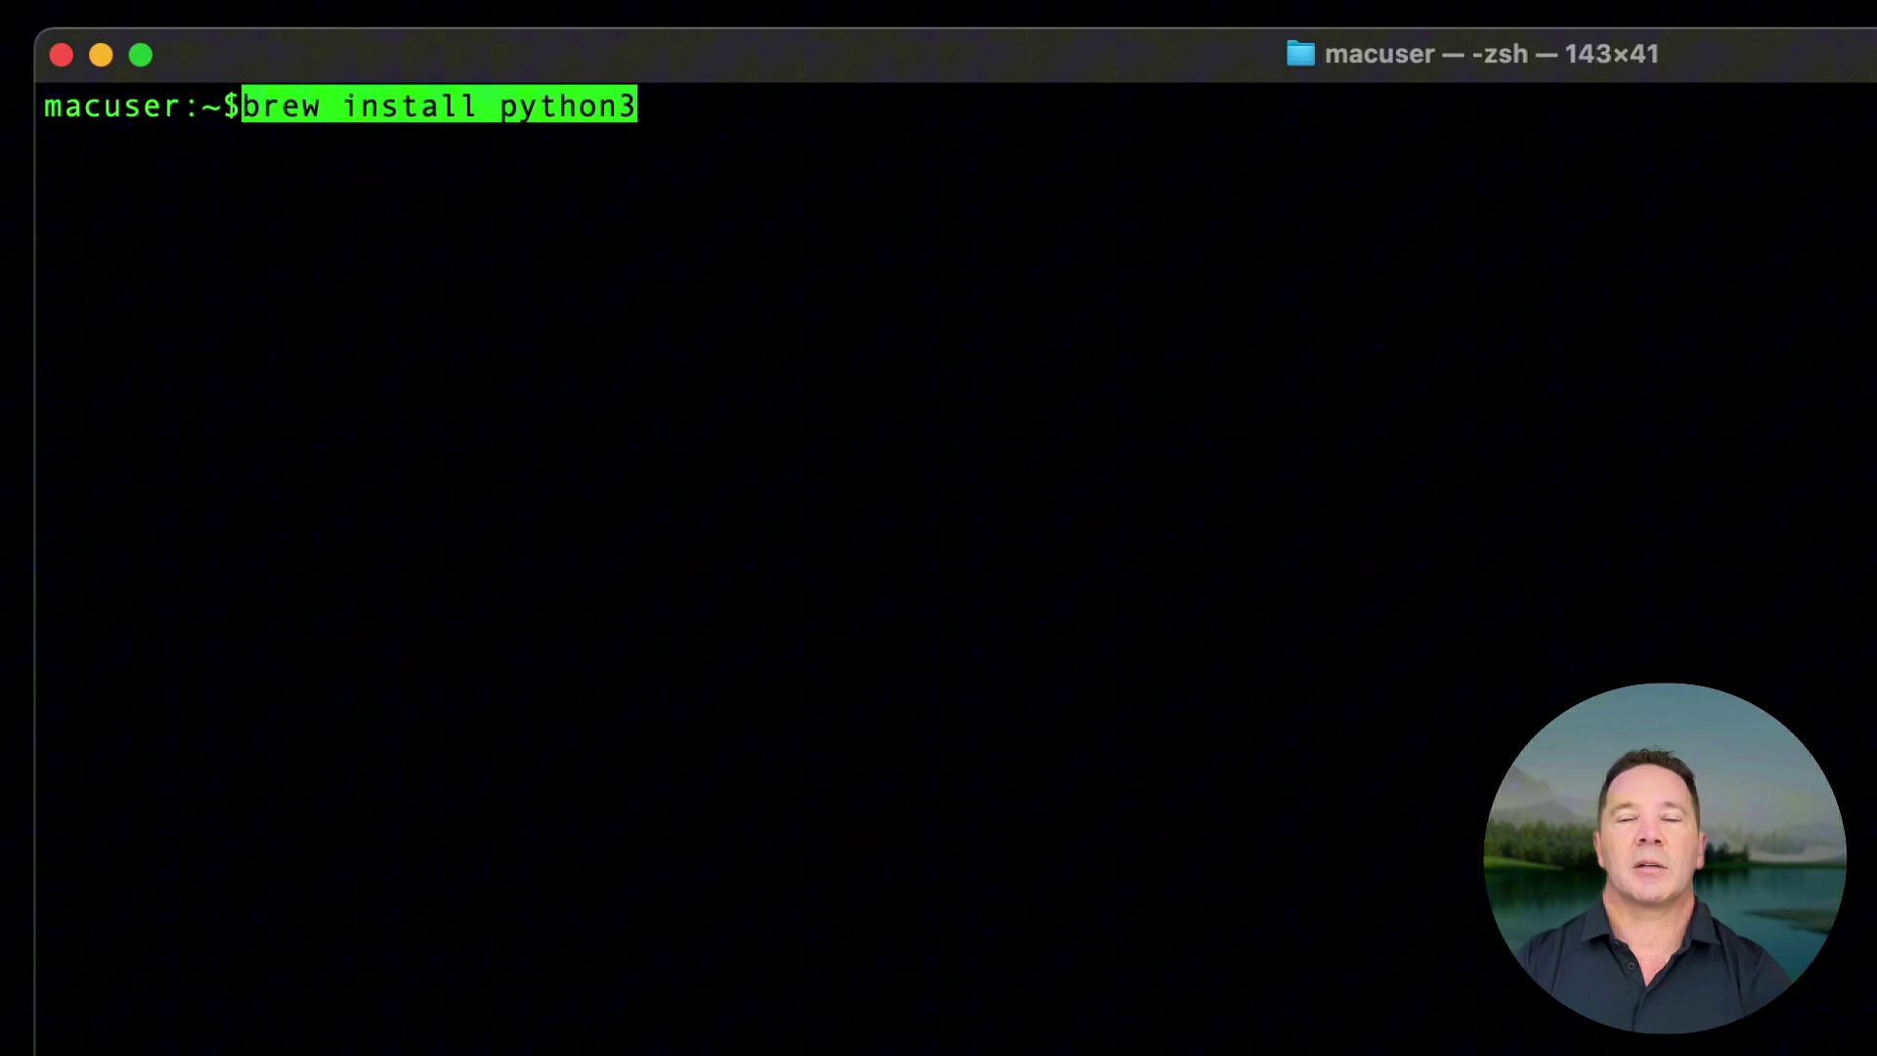
key(ctrl+u)
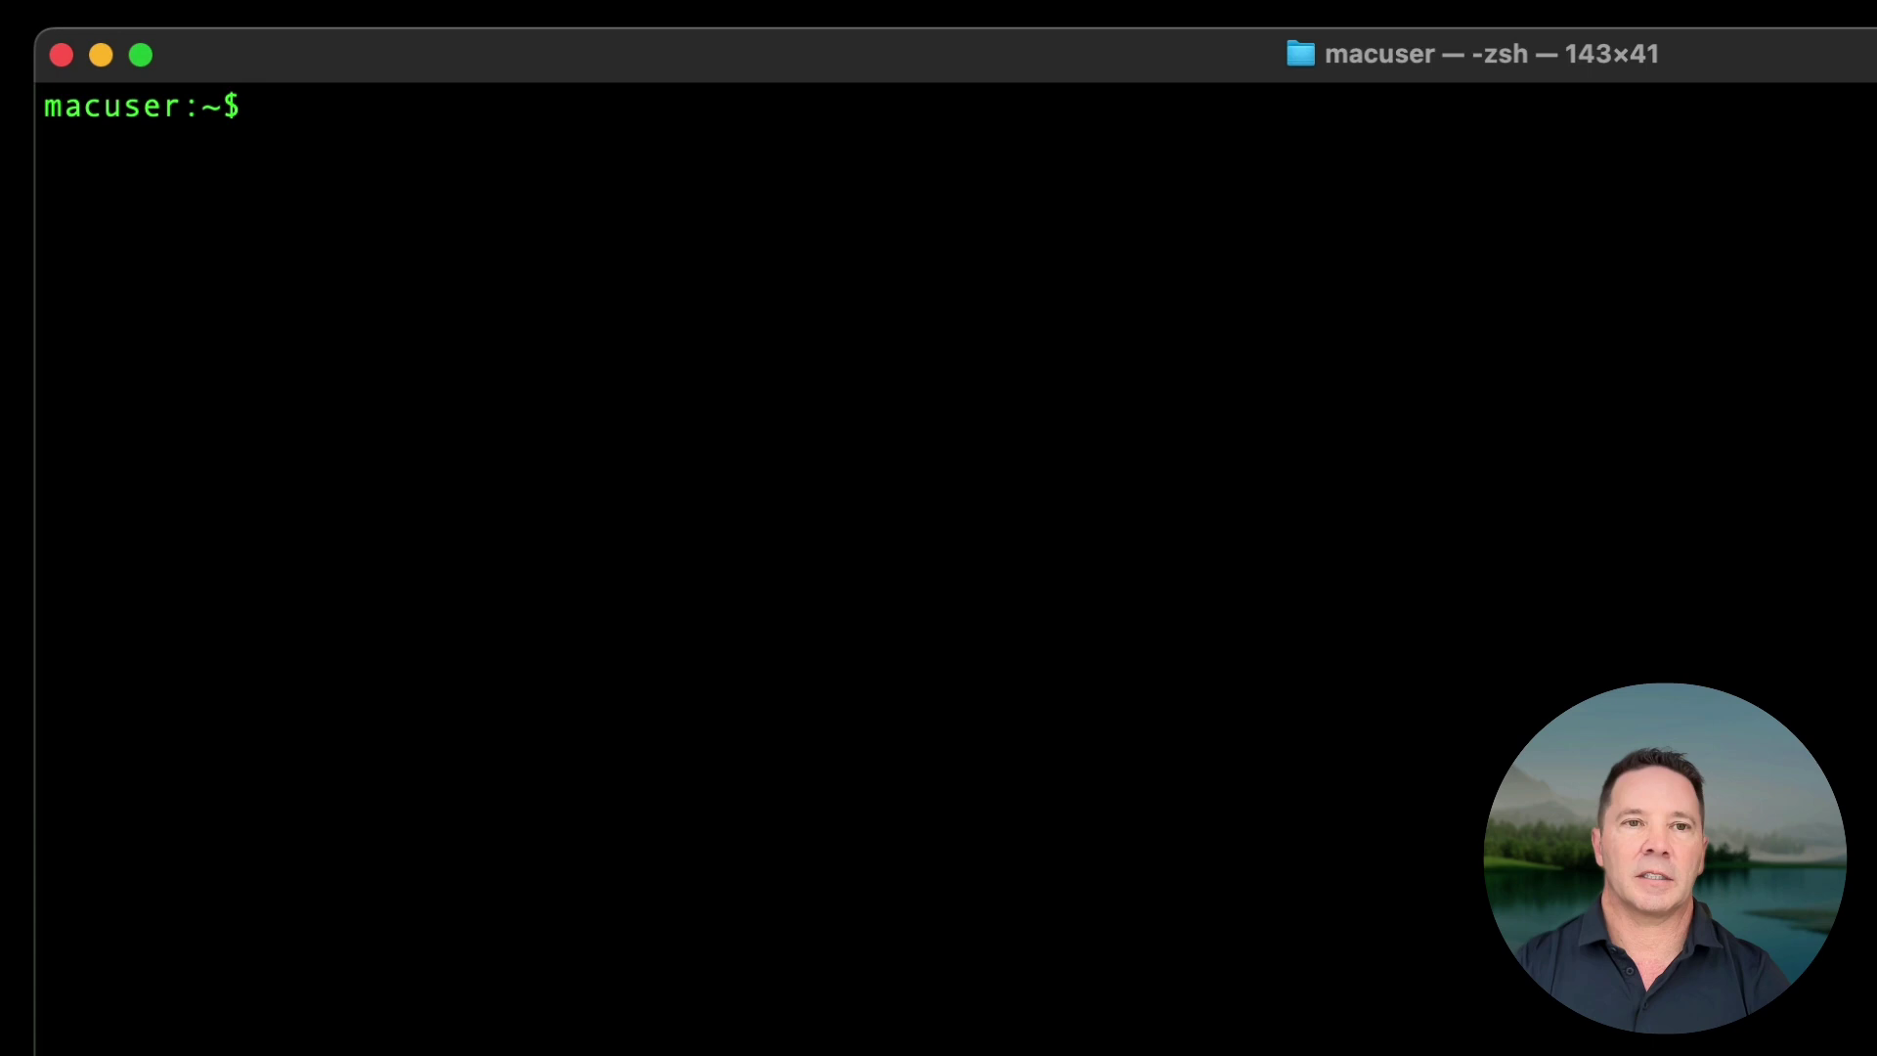
text(pip3 install hwi)
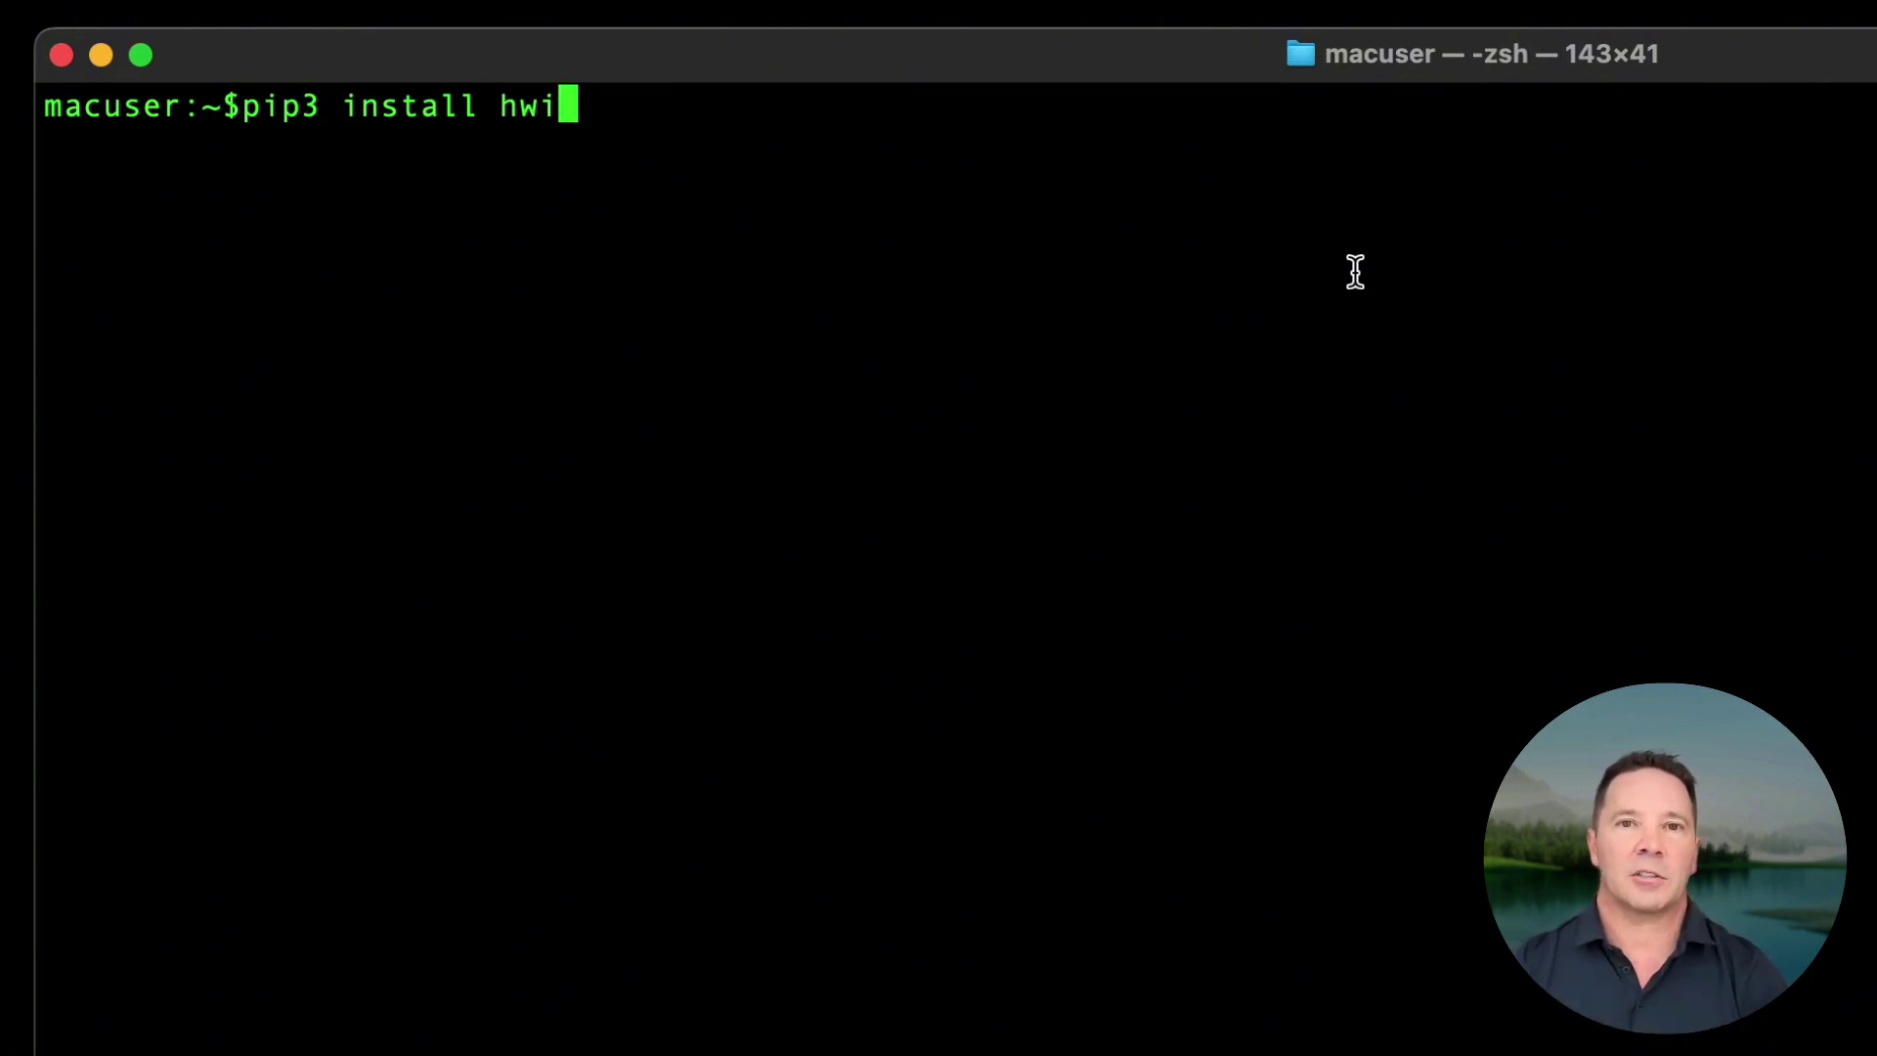
Erase the pending pip3 install hwi command and paste brew install libusb at the prompt
key(ctrl+u)
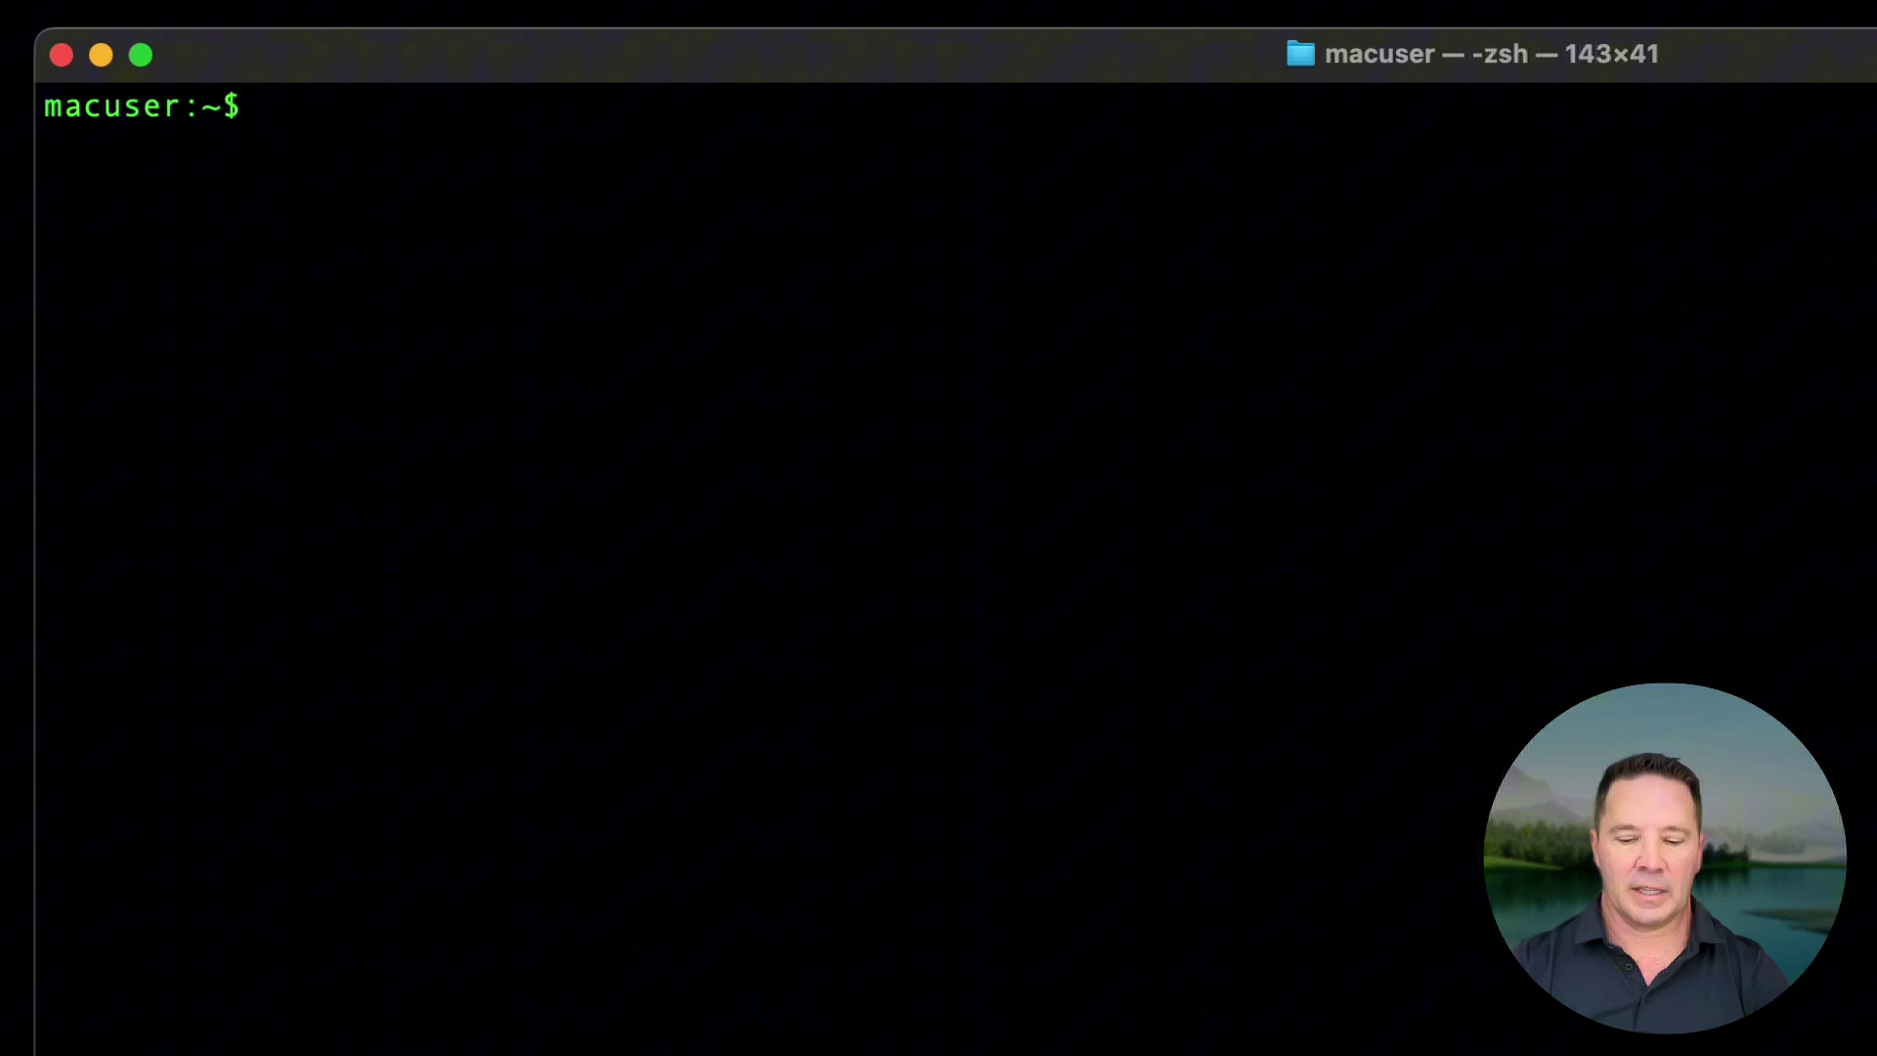
text(brew install libusb)
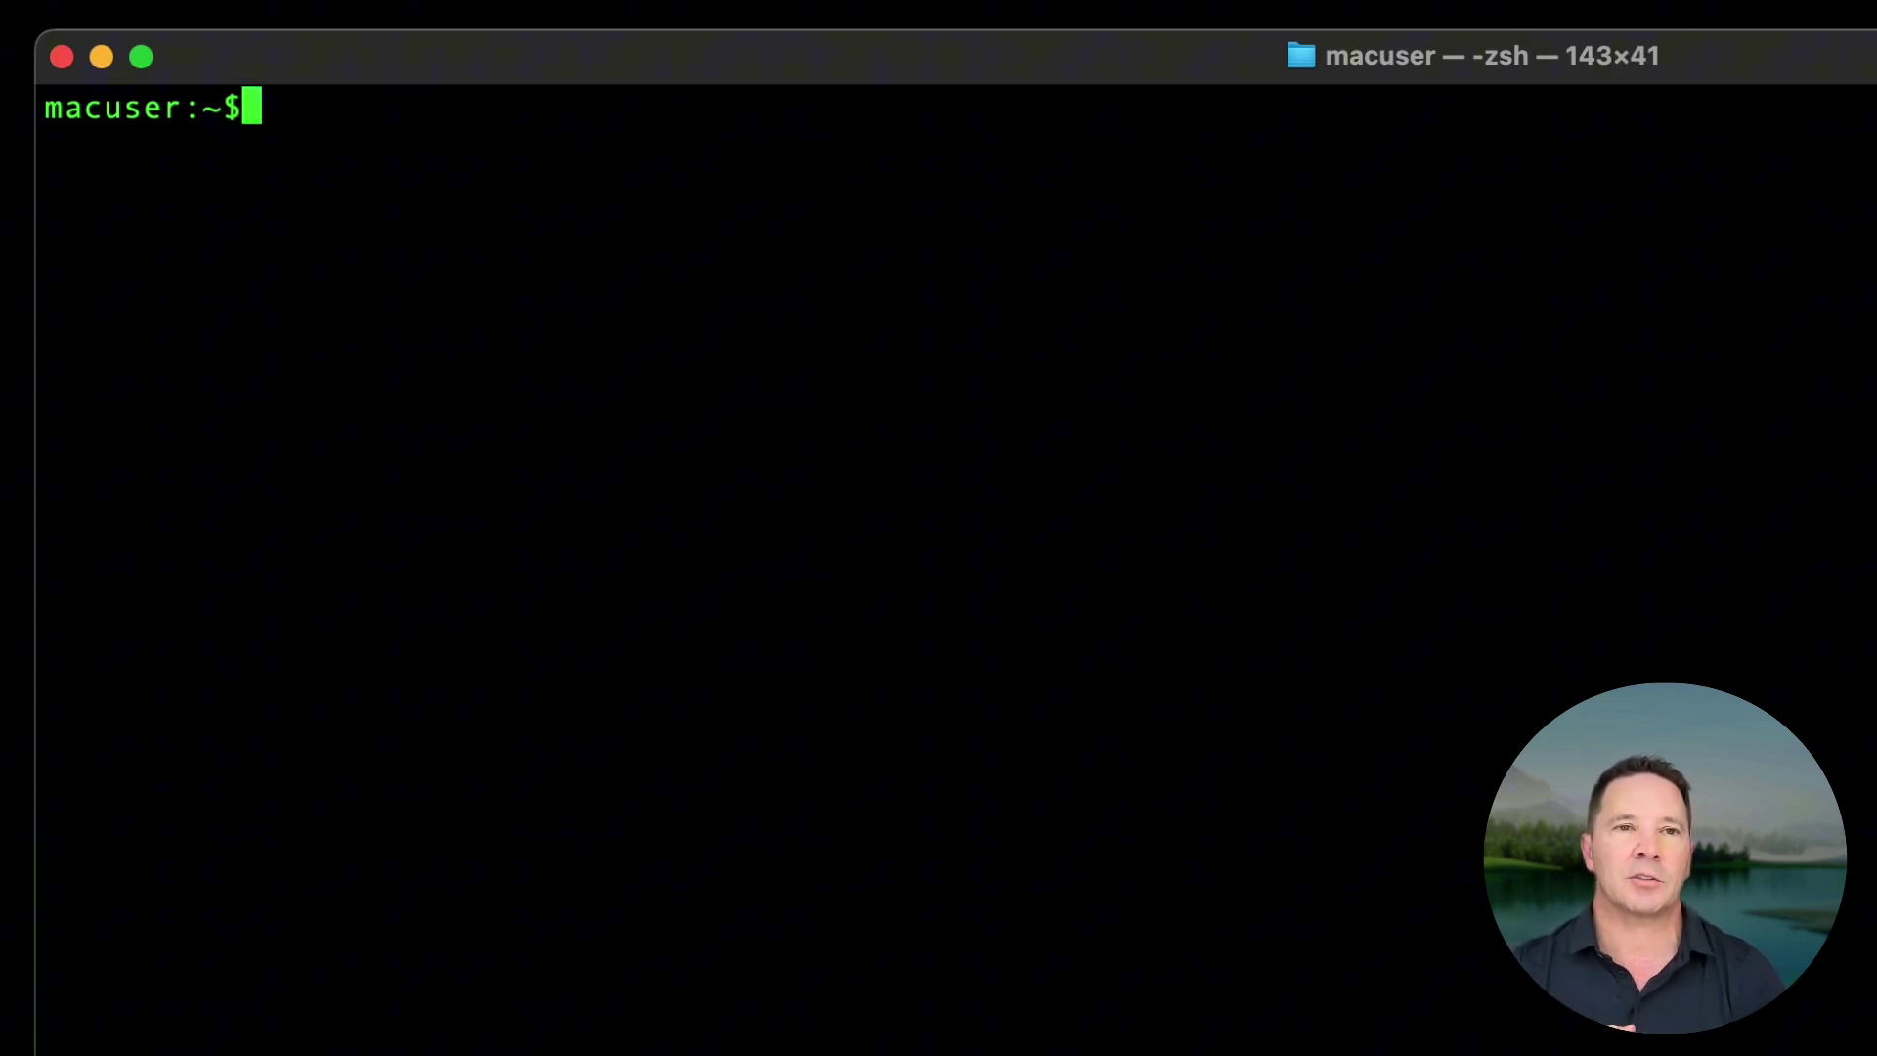
Paste and run pip3 install requests in Terminal
text(pip3 install requests)
key(Return)
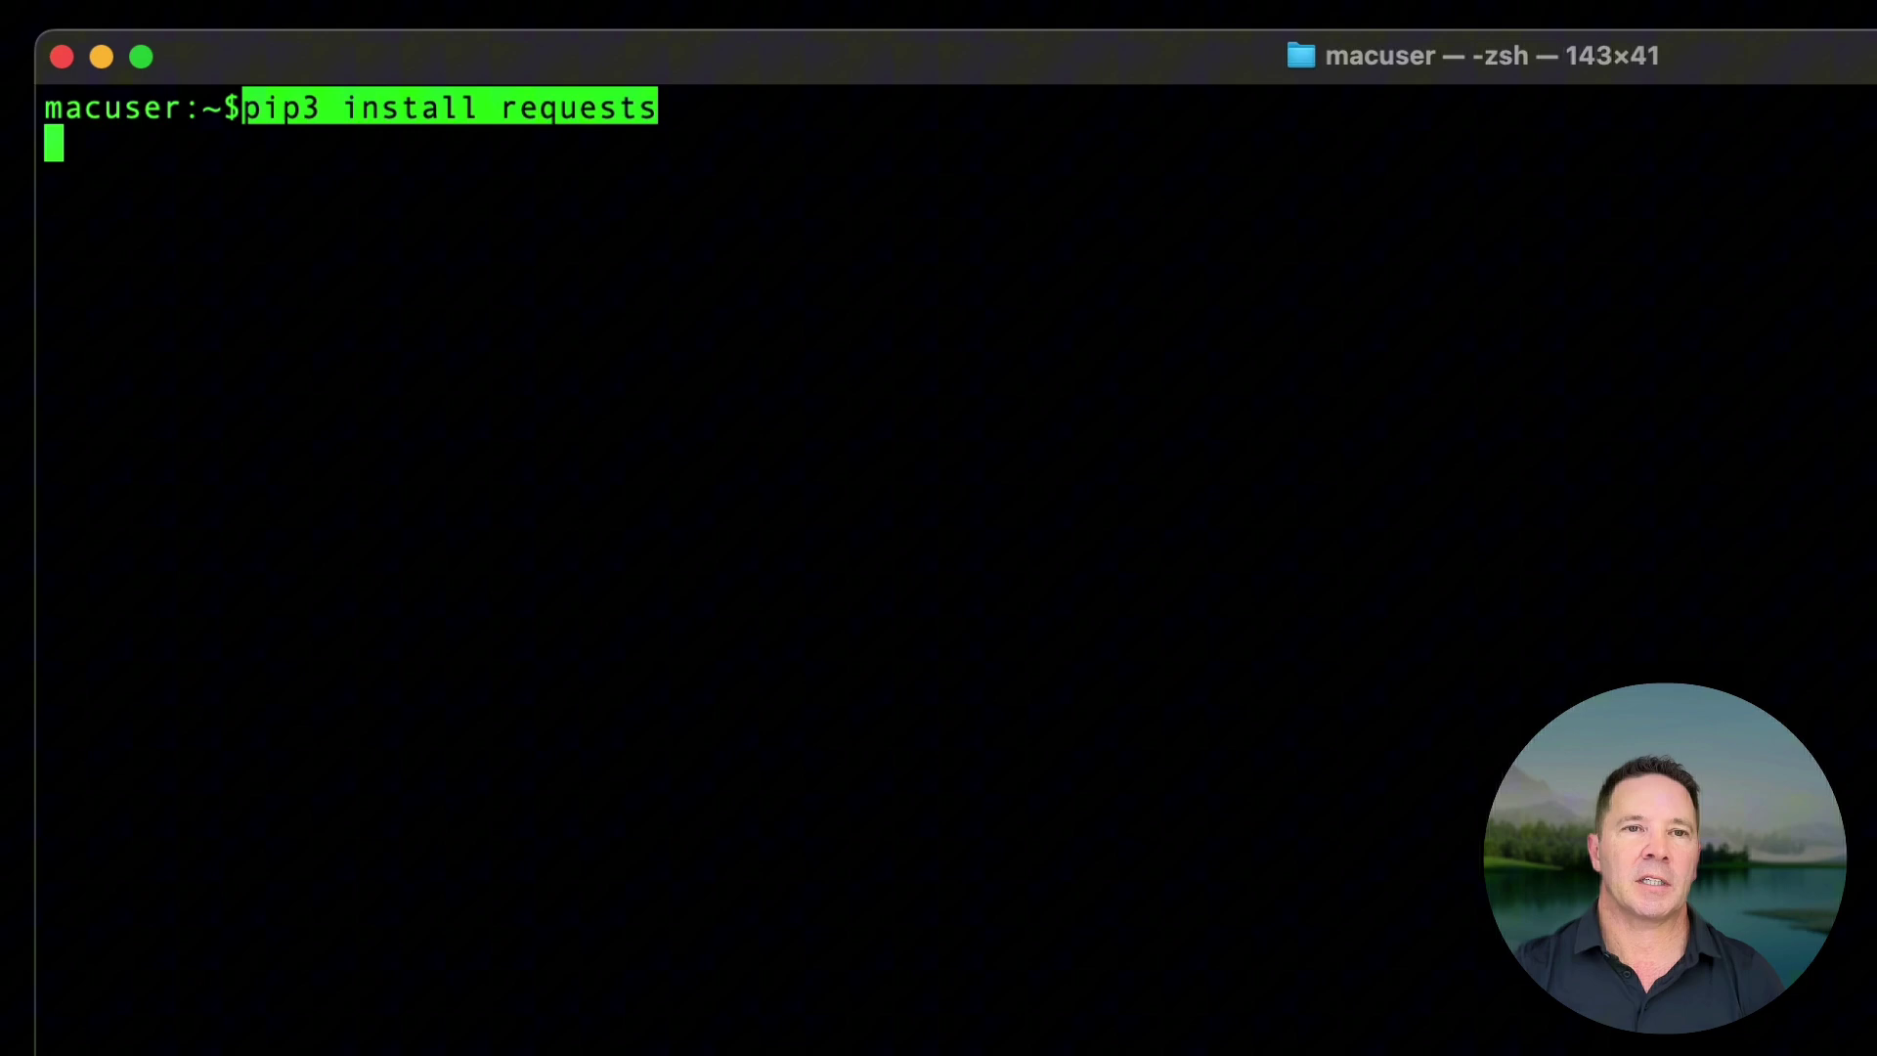
key(Return)
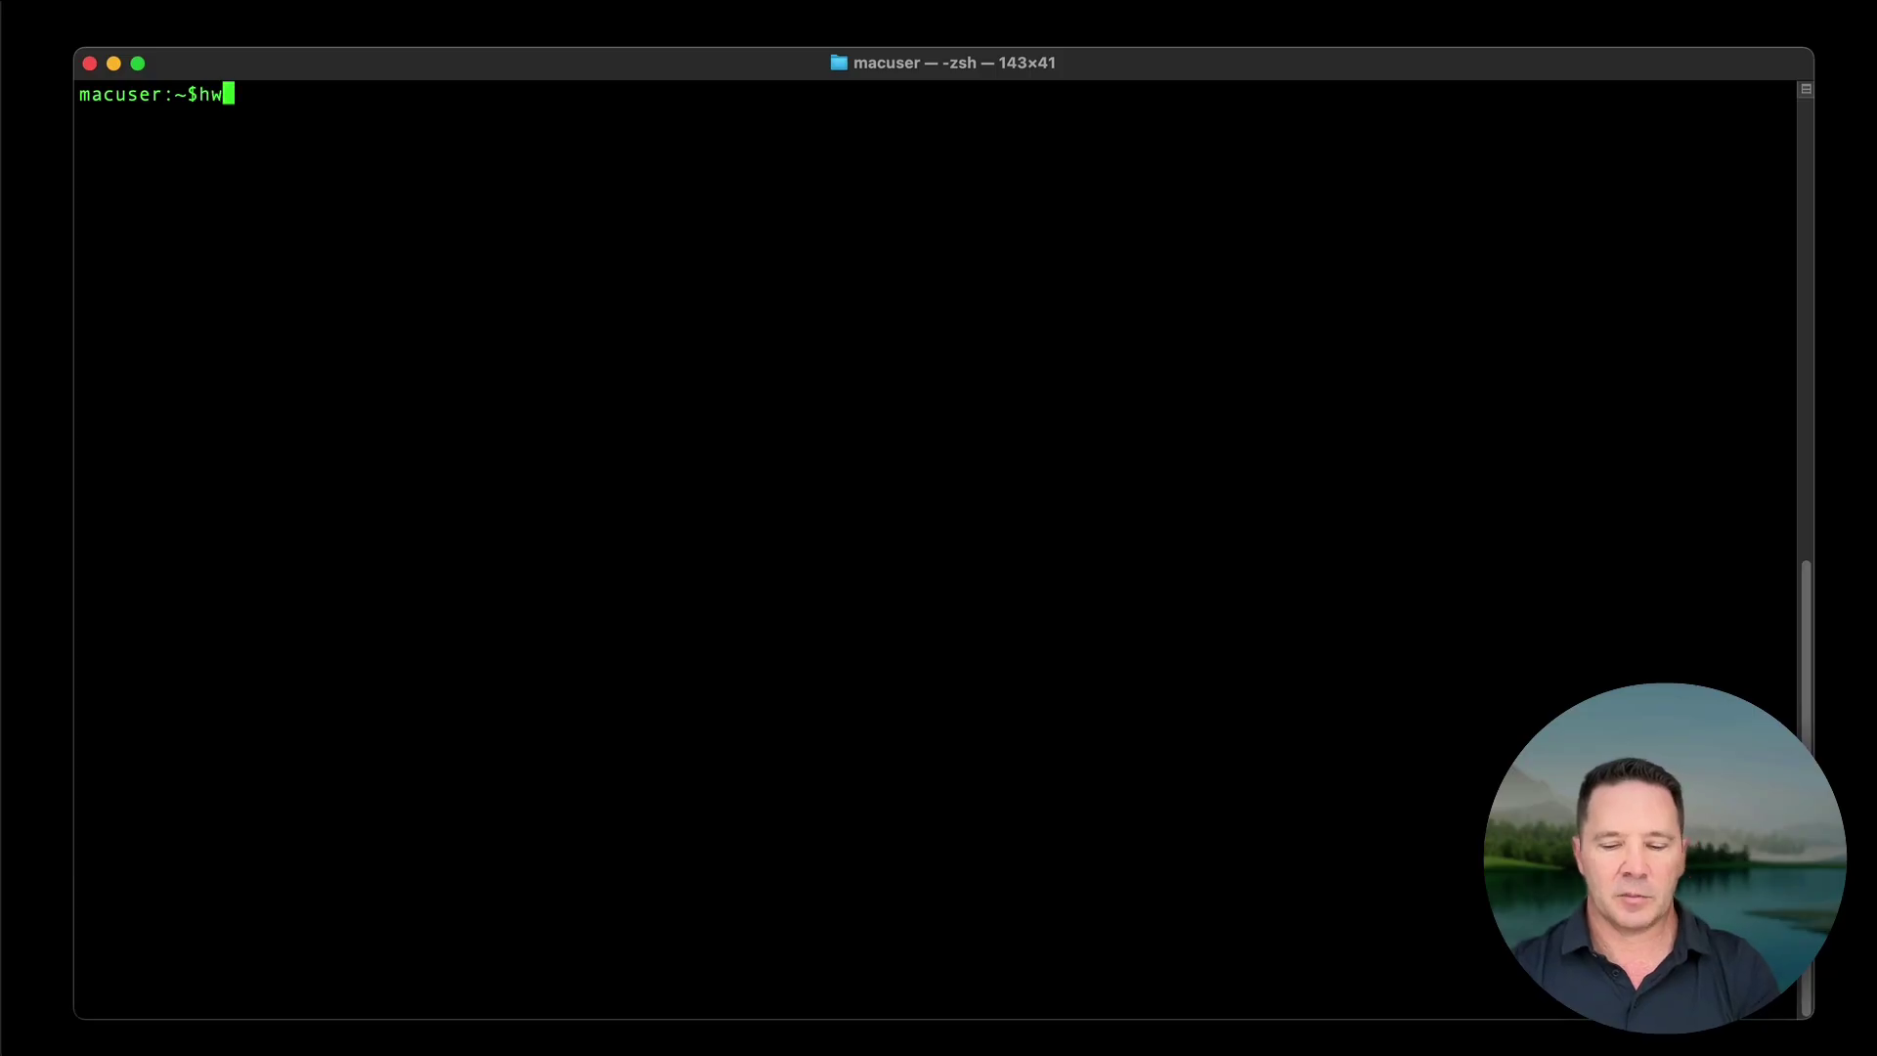
Run hwi enumerate and highlight the Trezor T's device path webusb:001:1 and fingerprint
text(enum)
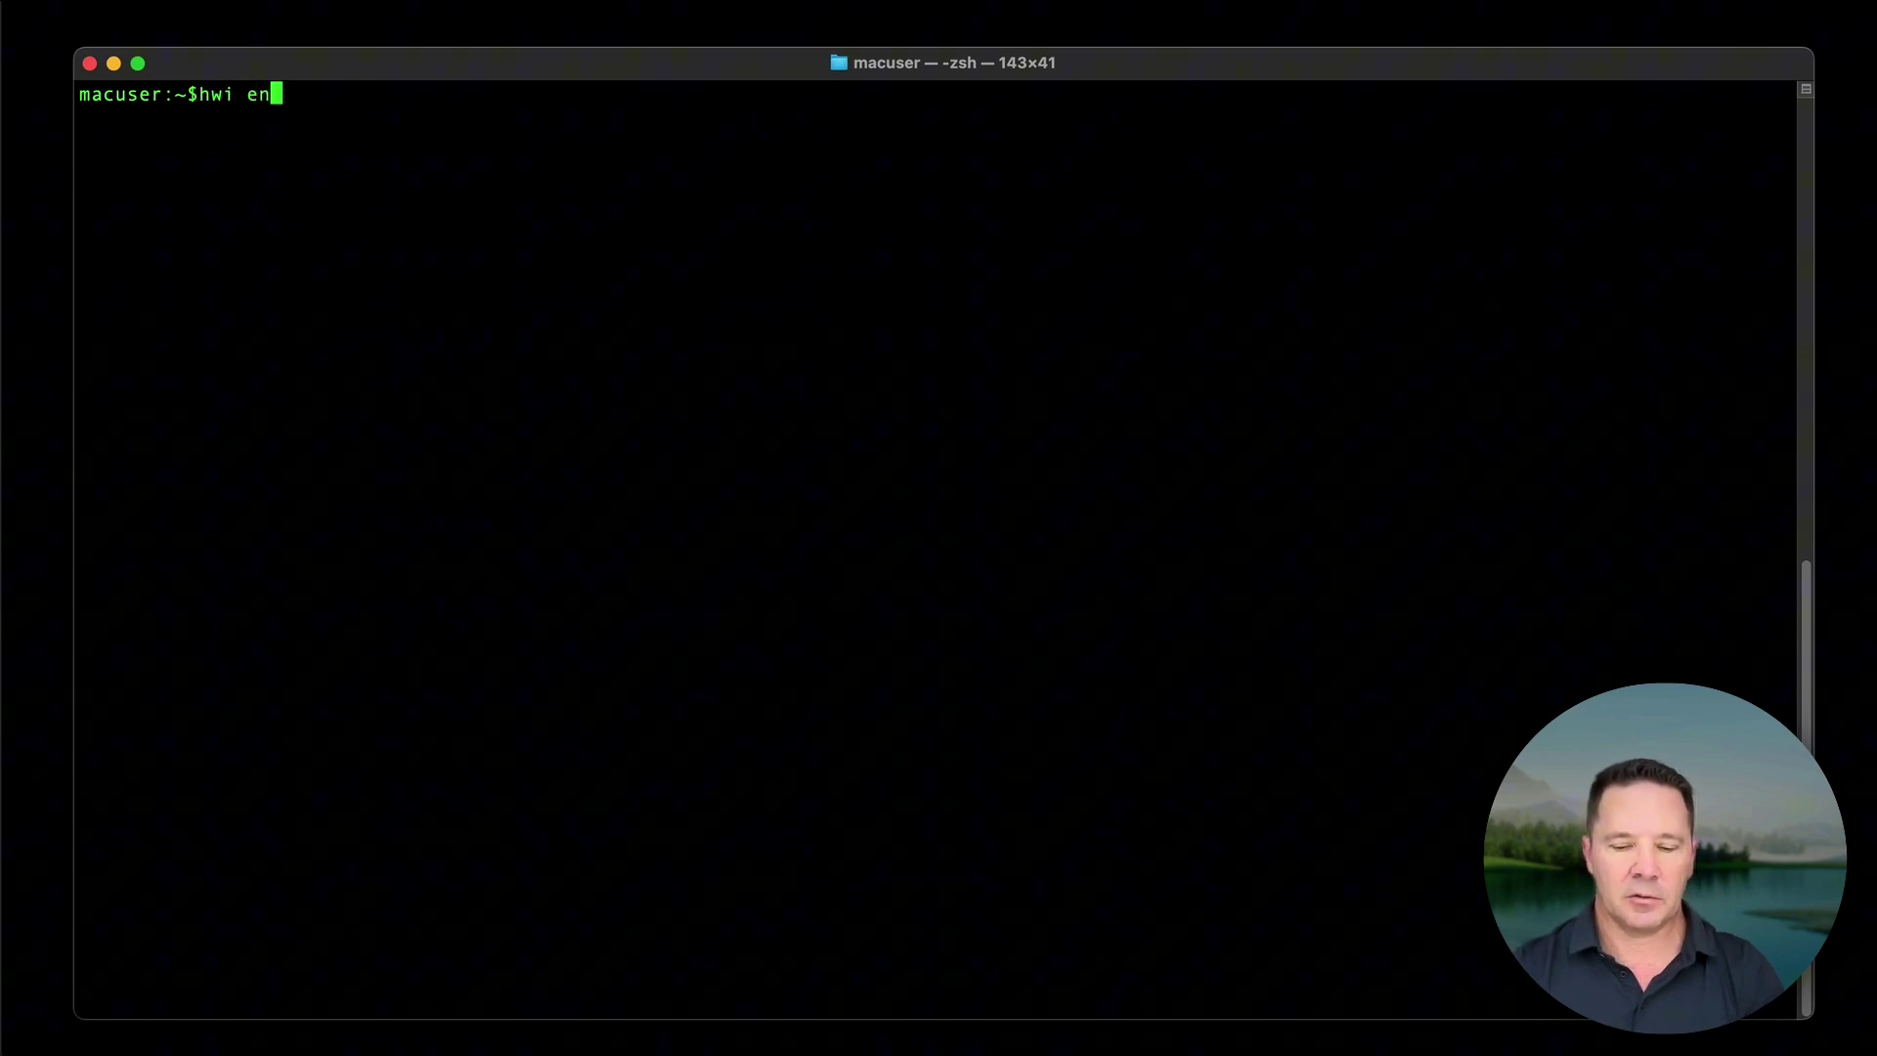
key(Return)
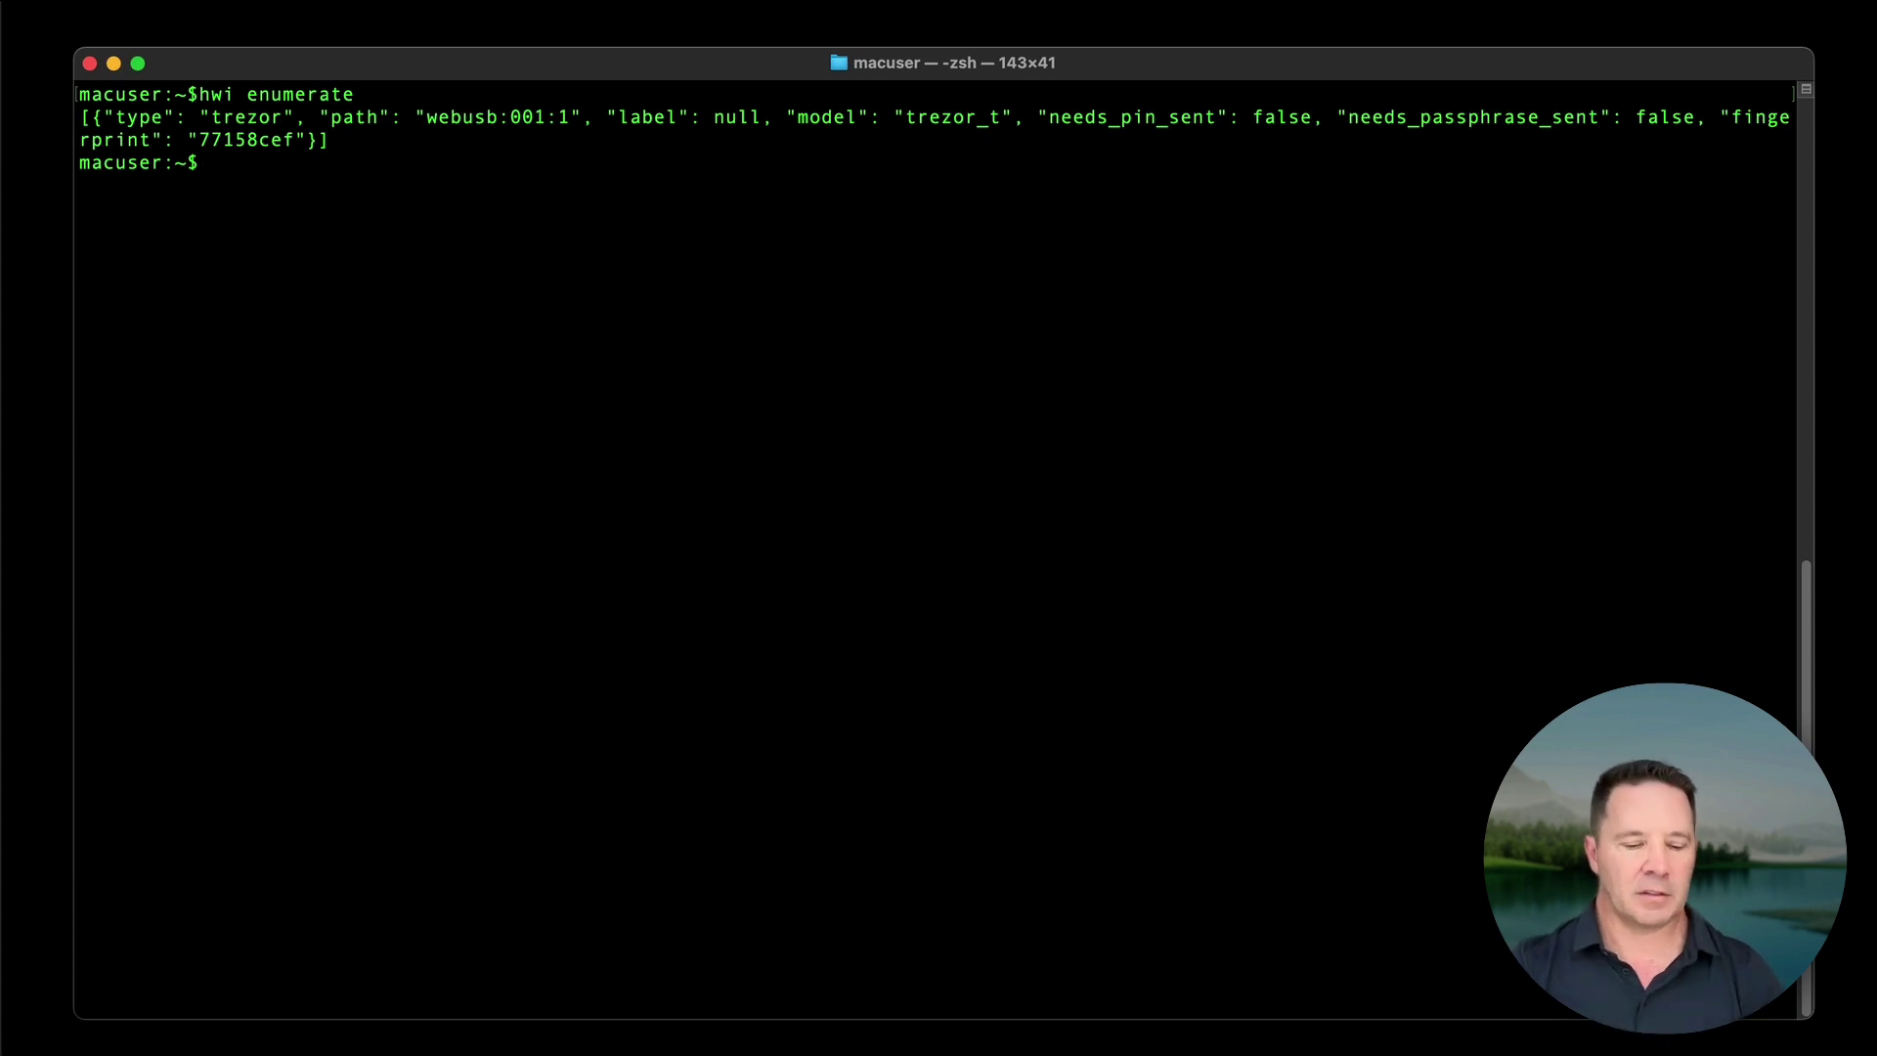
mouse_move(612, 105)
mouse_down()
mouse_move(398, 130)
mouse_move(620, 162)
mouse_move(415, 95)
mouse_move(560, 147)
mouse_up()
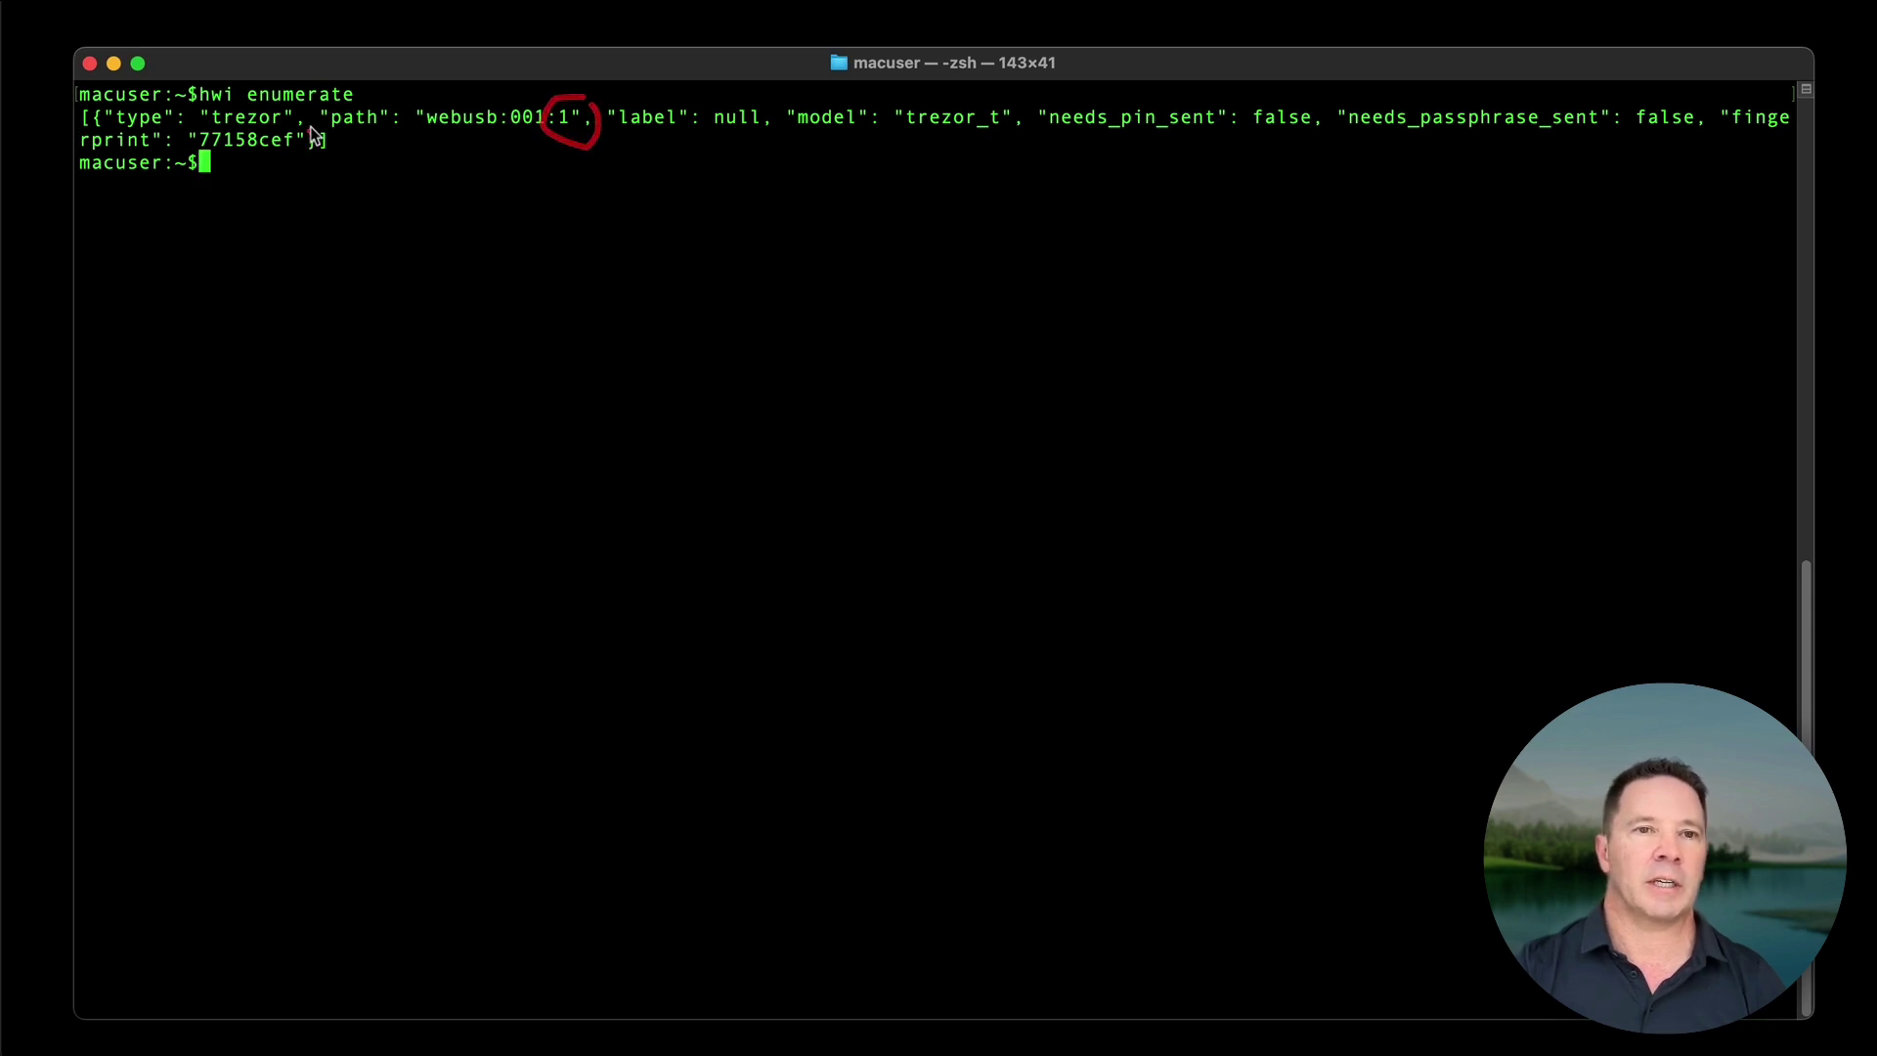
mouse_move(314, 115)
mouse_down()
mouse_move(260, 113)
mouse_move(178, 152)
mouse_move(293, 168)
mouse_up()
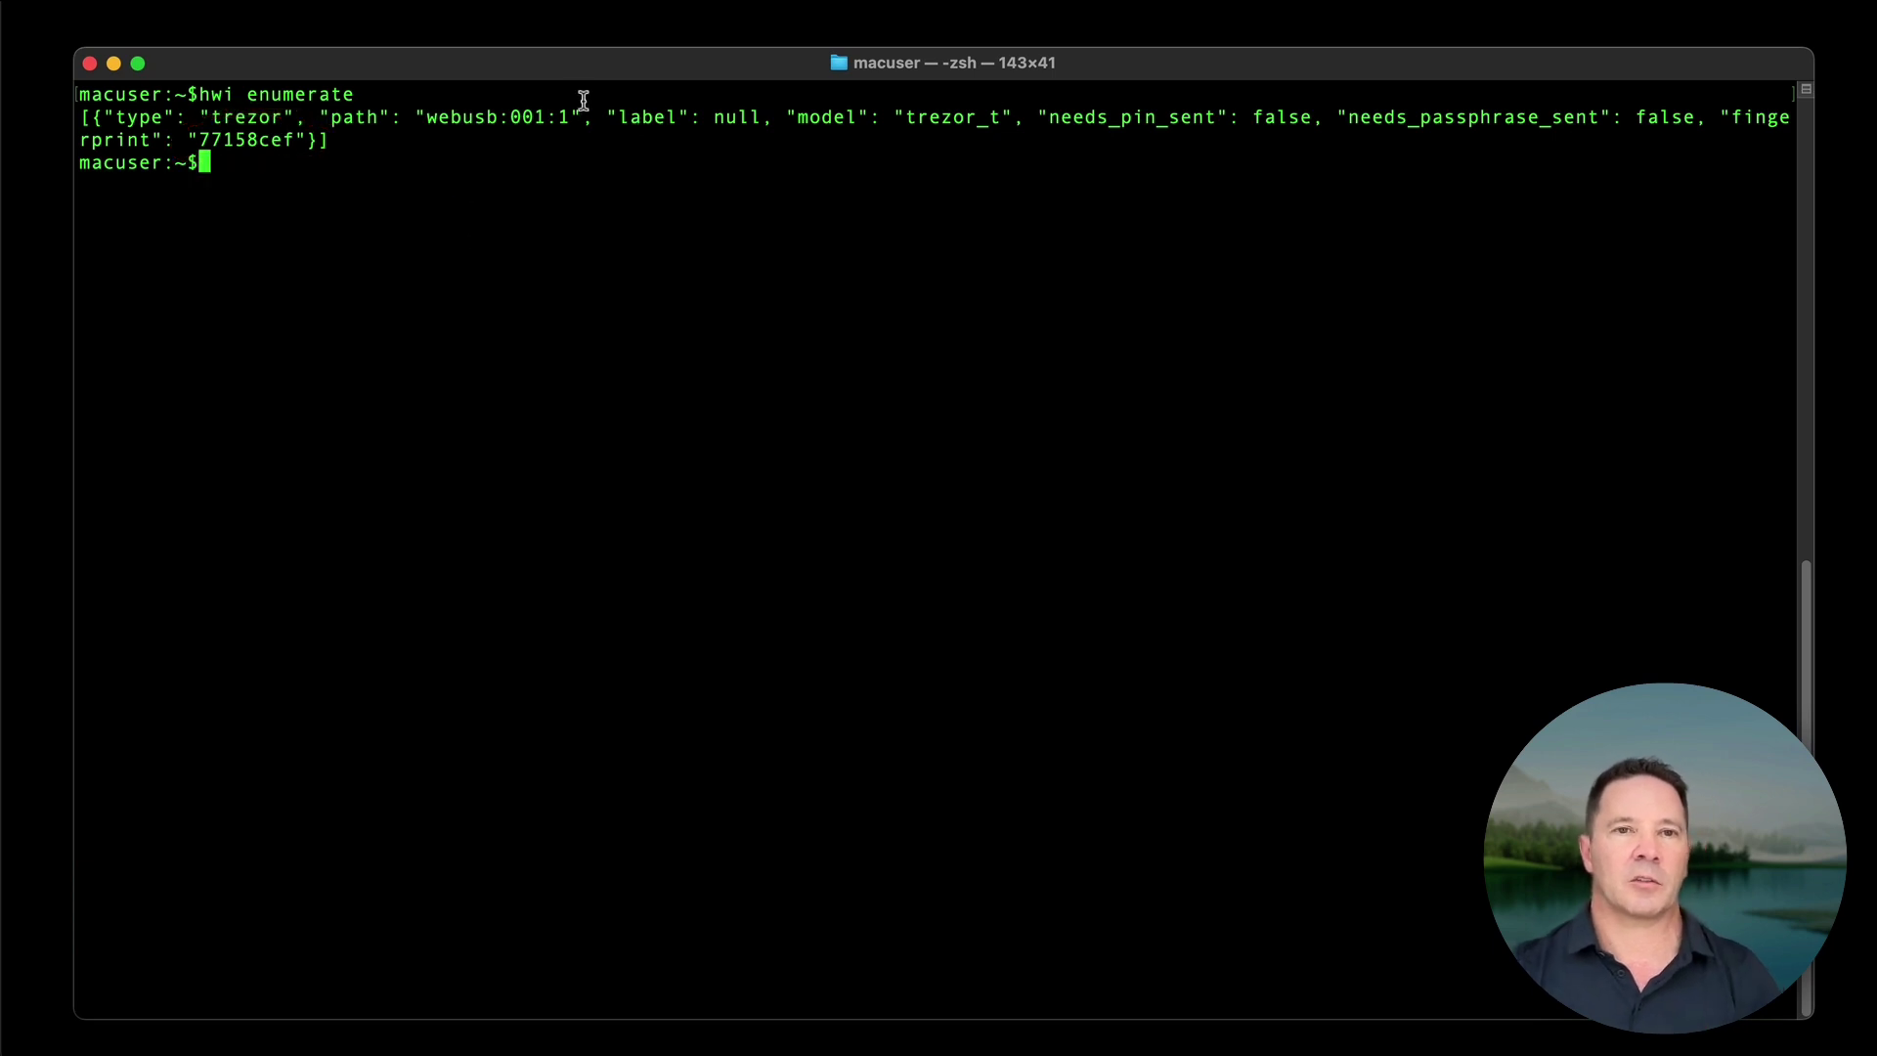
mouse_move(582, 94)
mouse_down()
mouse_move(478, 92)
mouse_move(637, 138)
mouse_move(538, 105)
mouse_up()
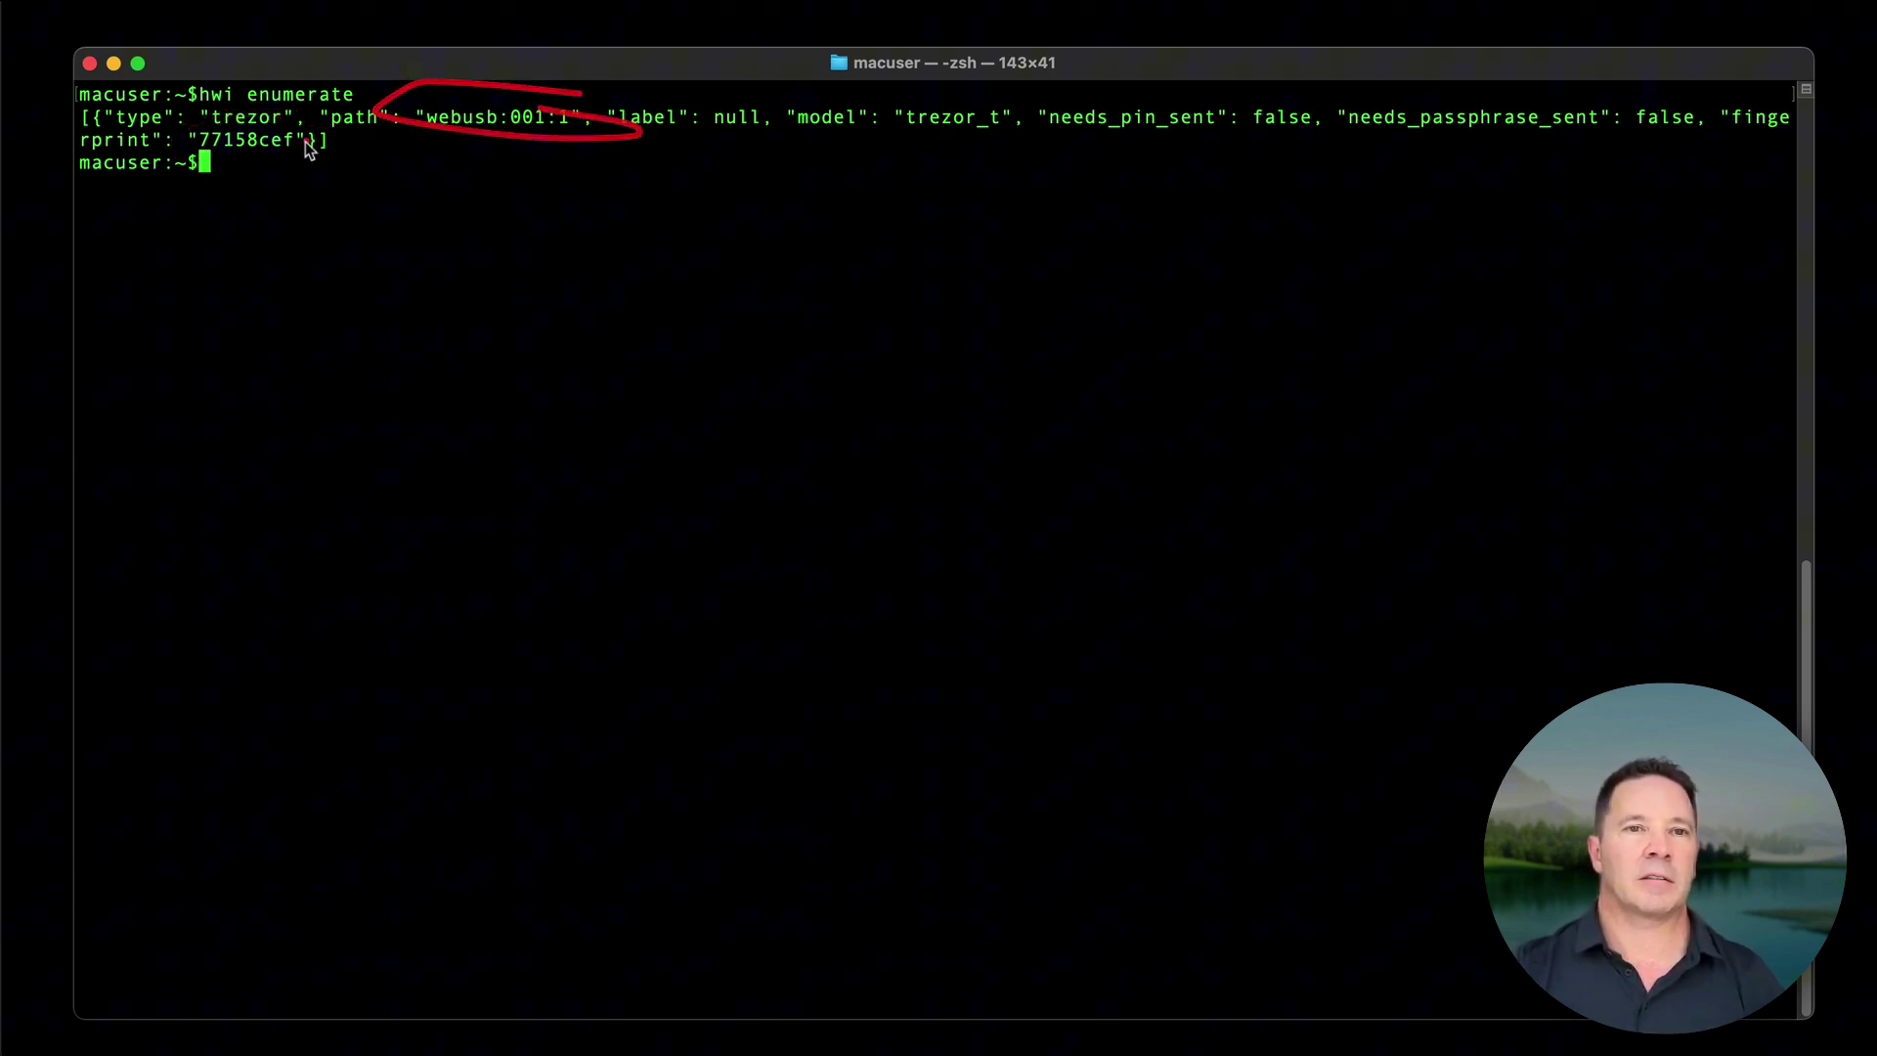
mouse_move(282, 107)
mouse_down()
mouse_move(303, 149)
mouse_move(337, 122)
mouse_up()
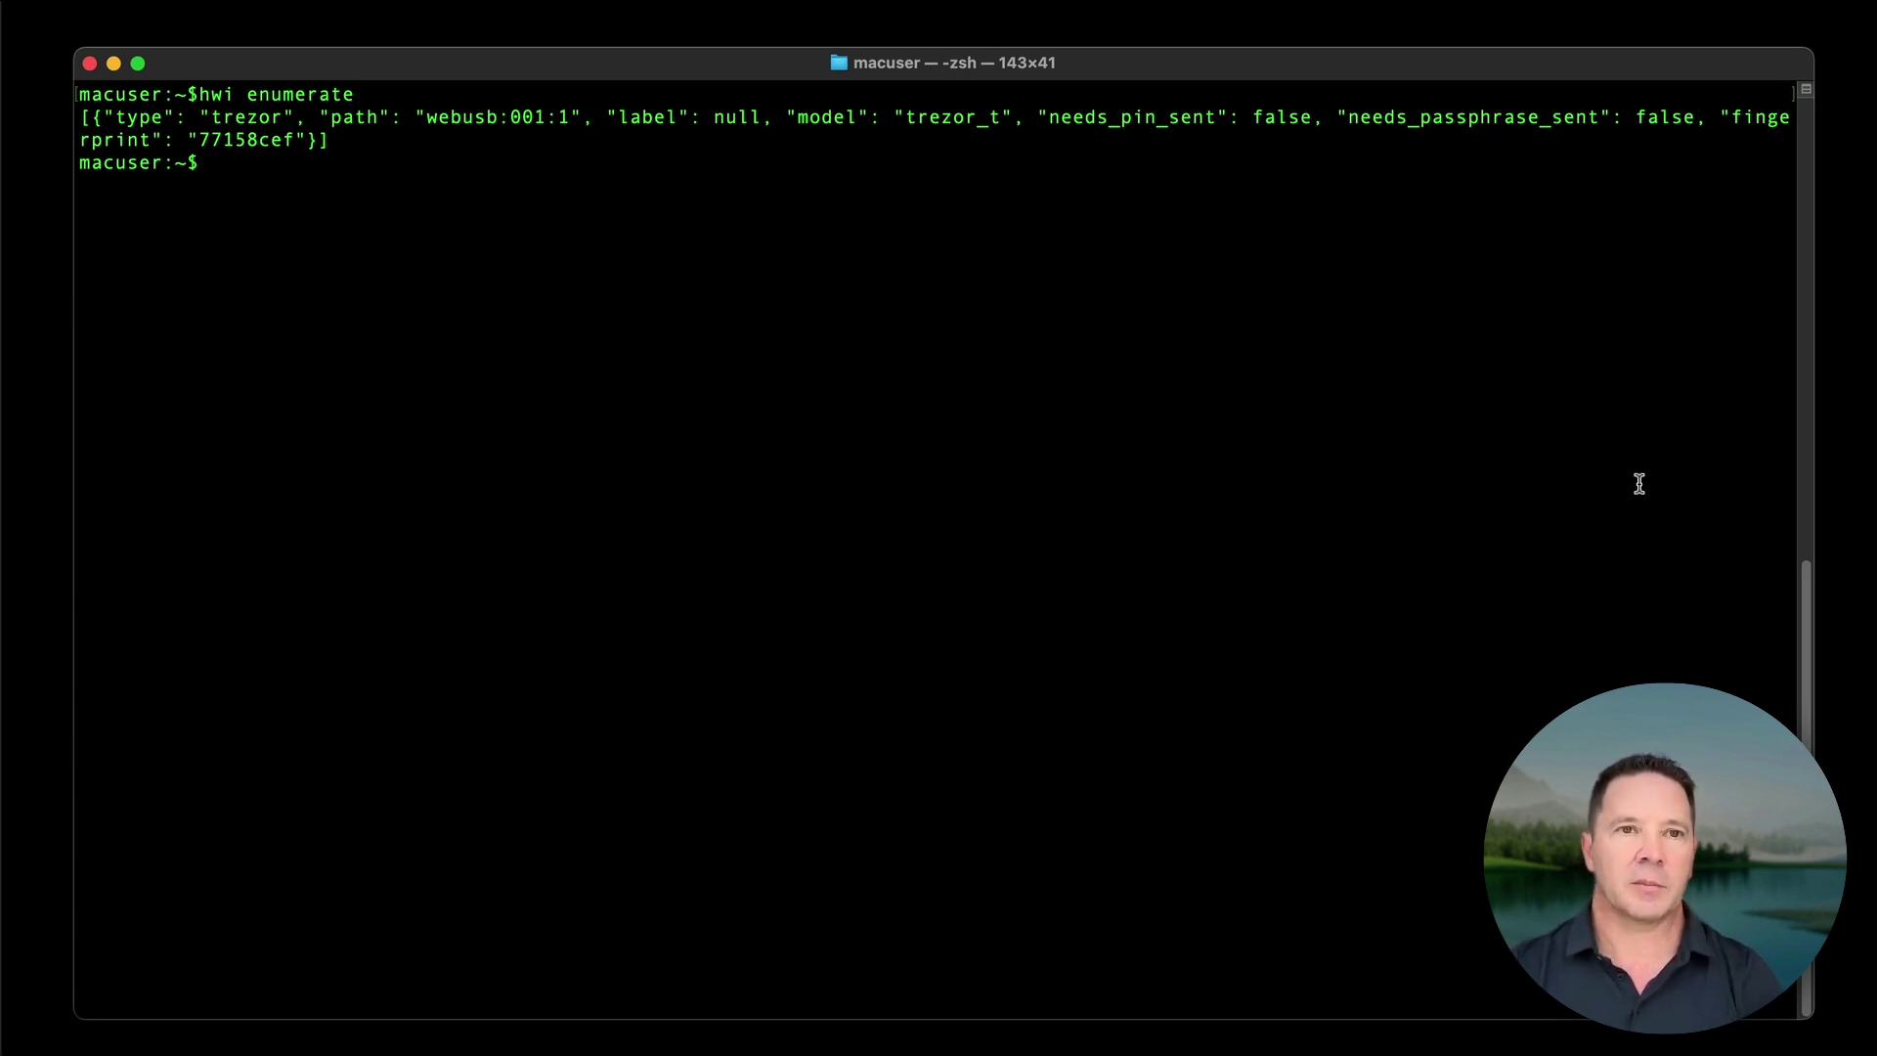
Run hwi getxpub for path m/84h/0h/0h on the Trezor at webusb:001:1
text(hwi -t trezor --device-path webusb:001:1 getxpub "m/84h/0h/0h")
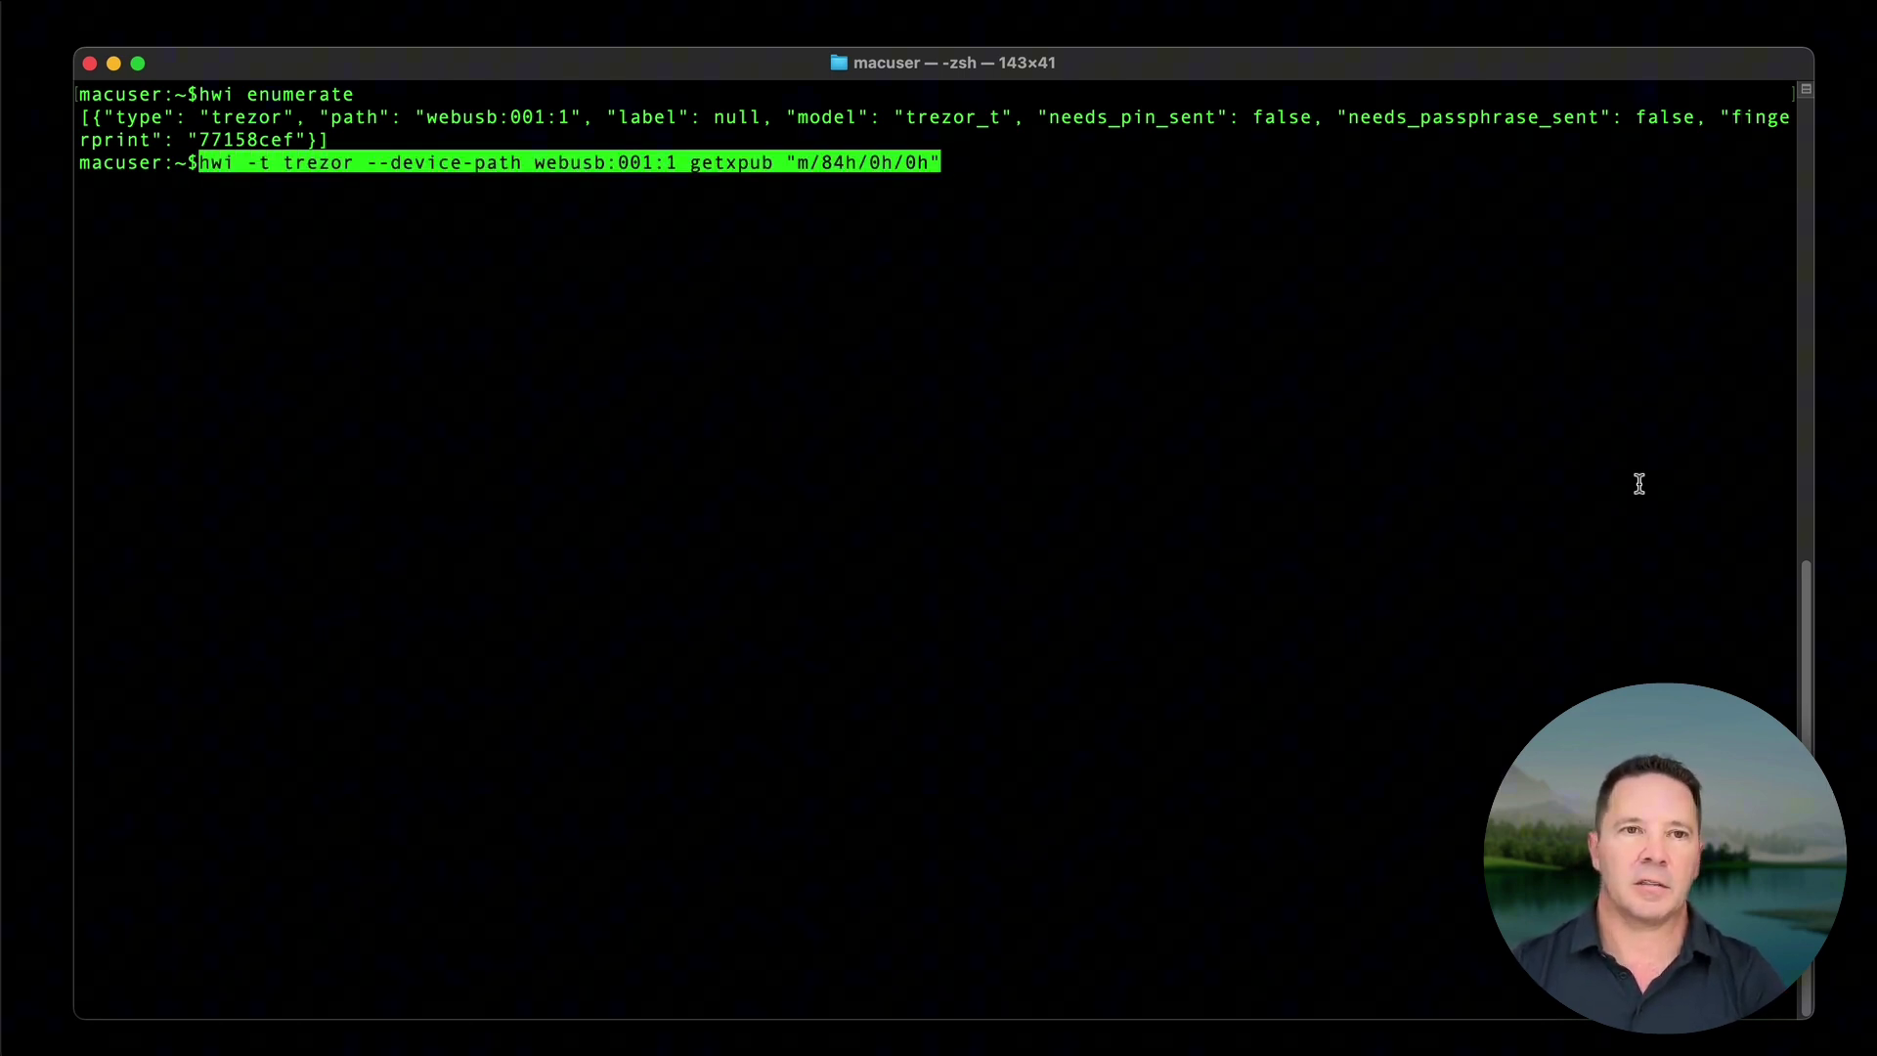
key(End)
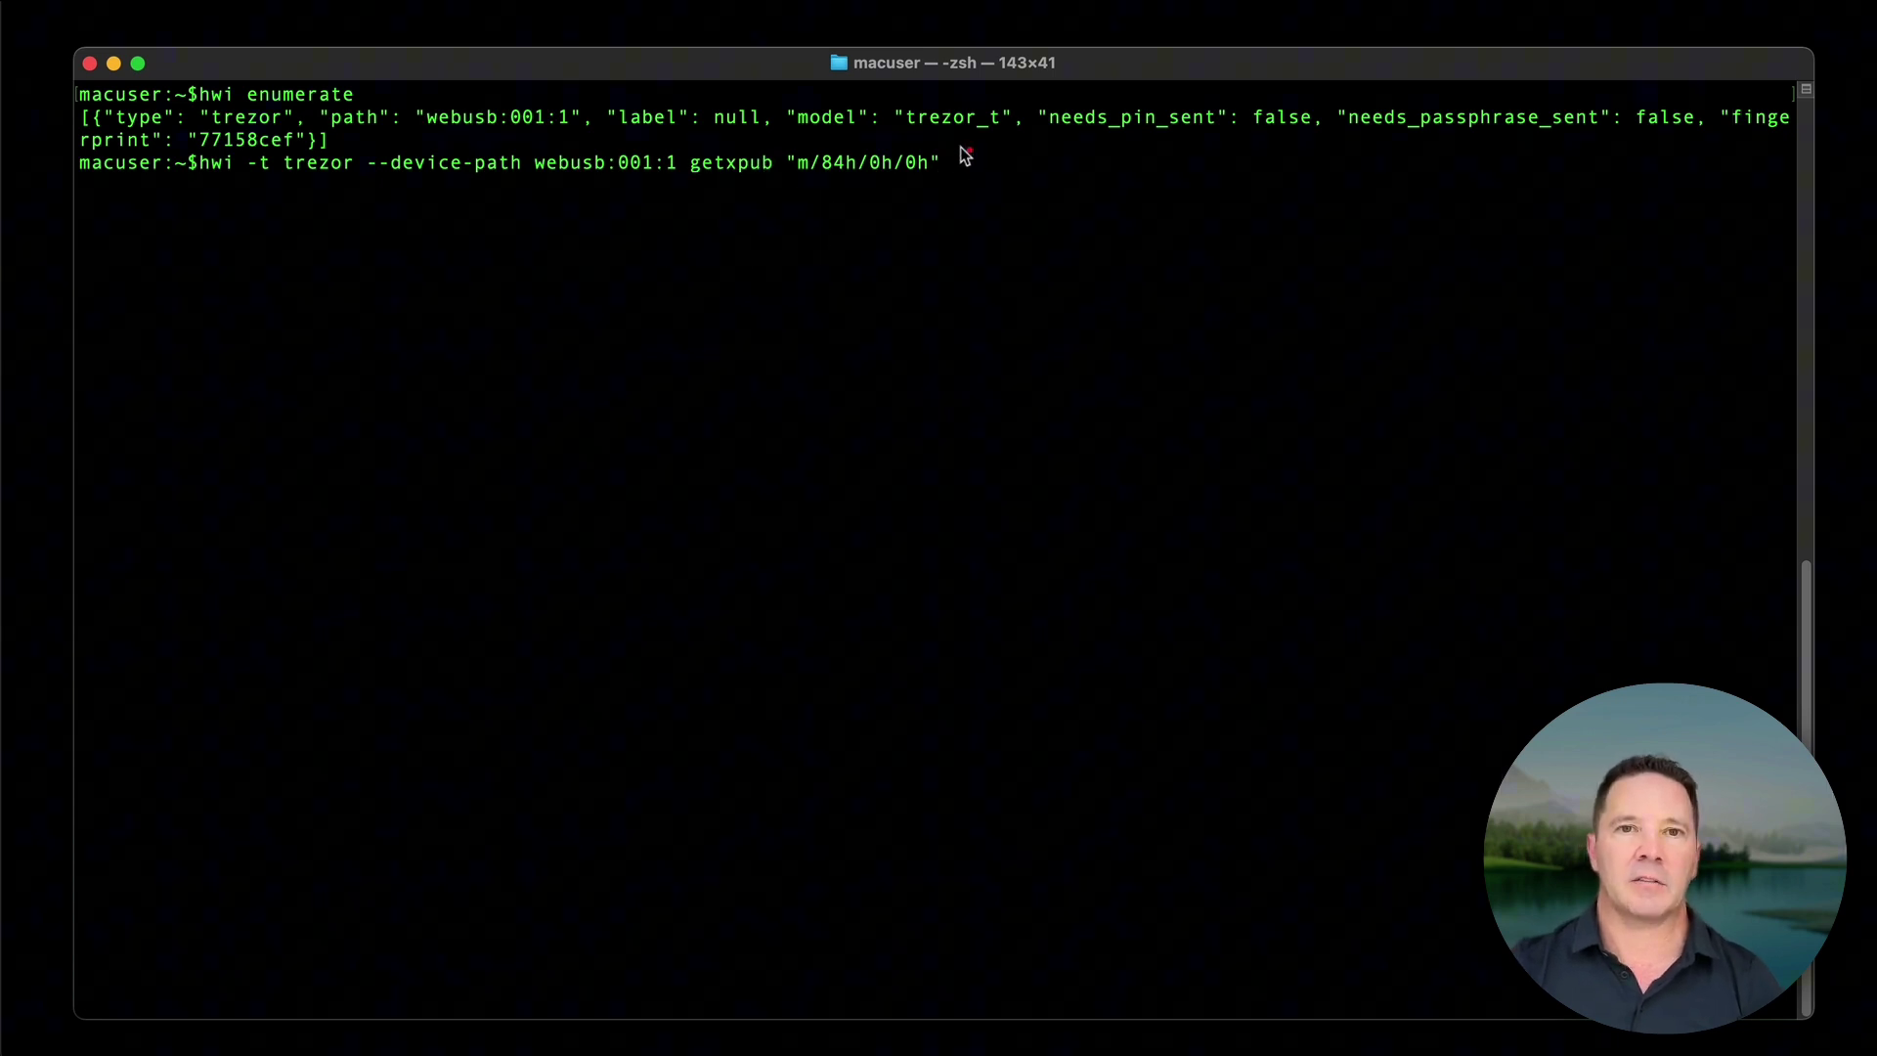
drag(961, 155, 846, 147)
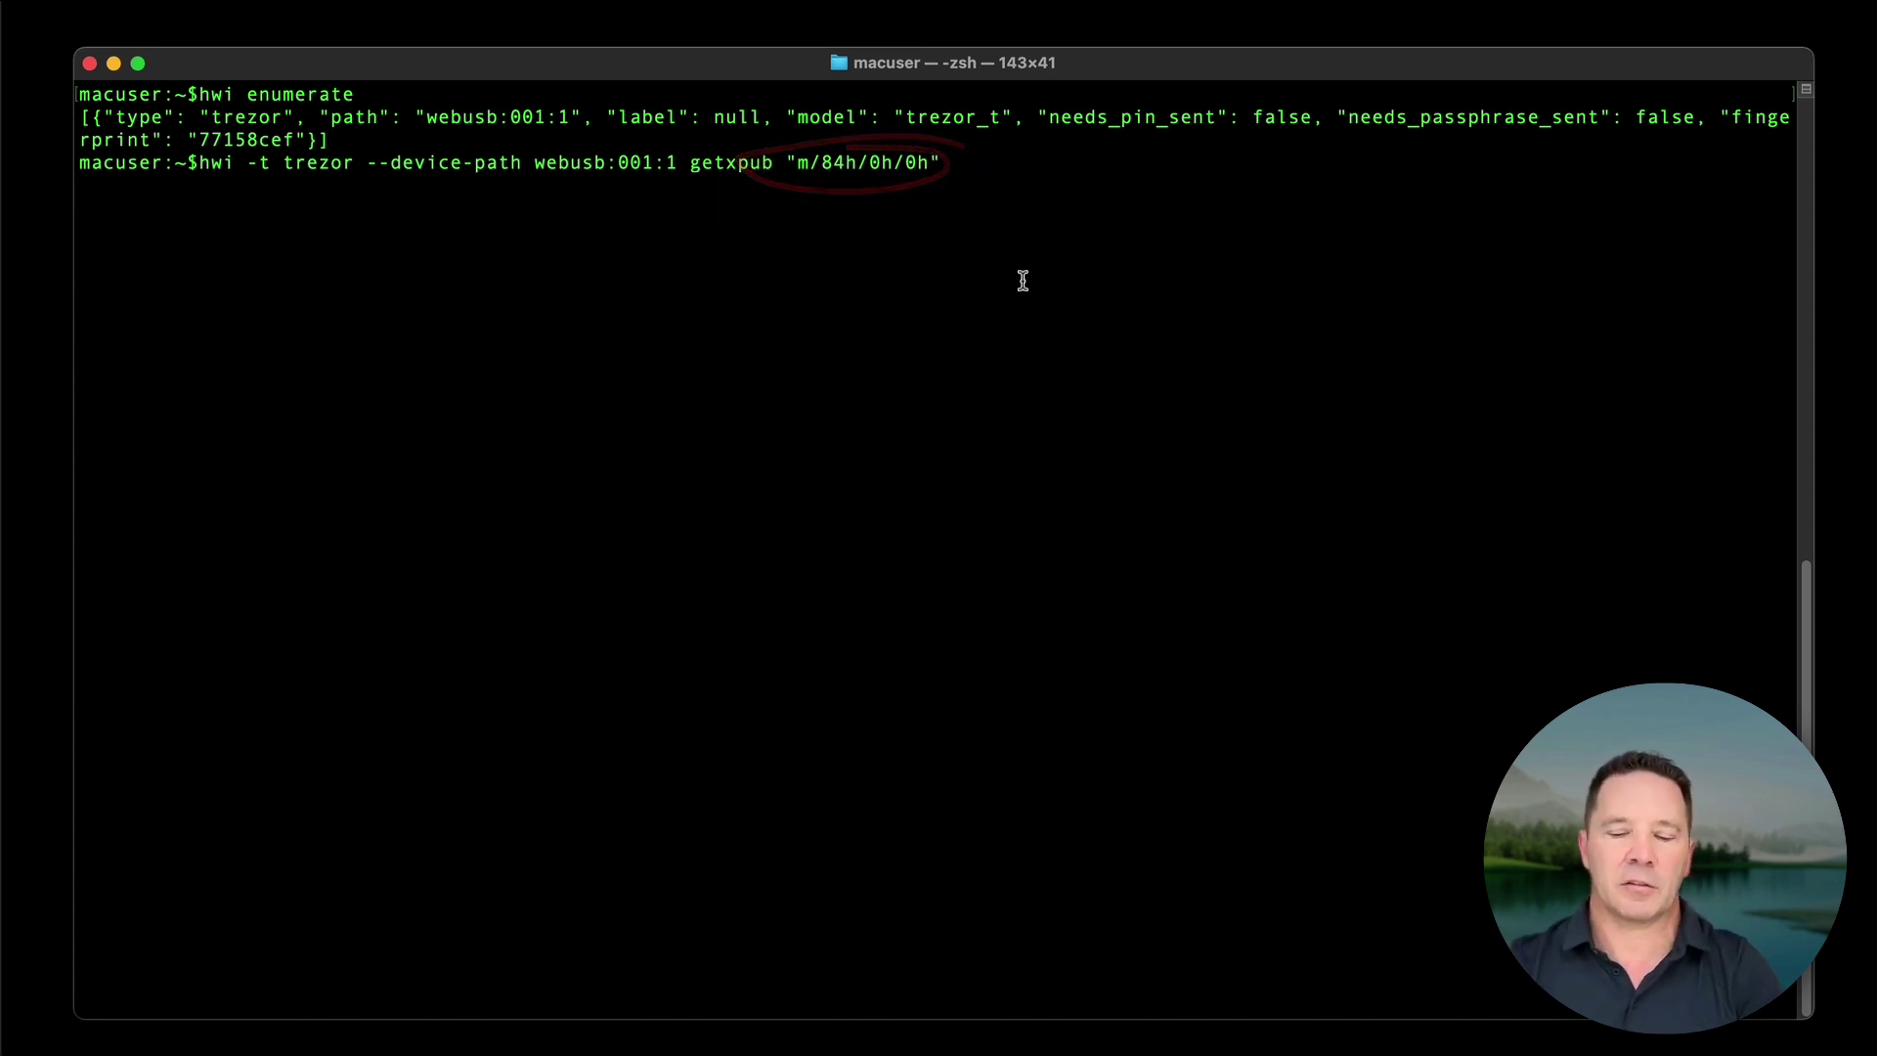
key(Return)
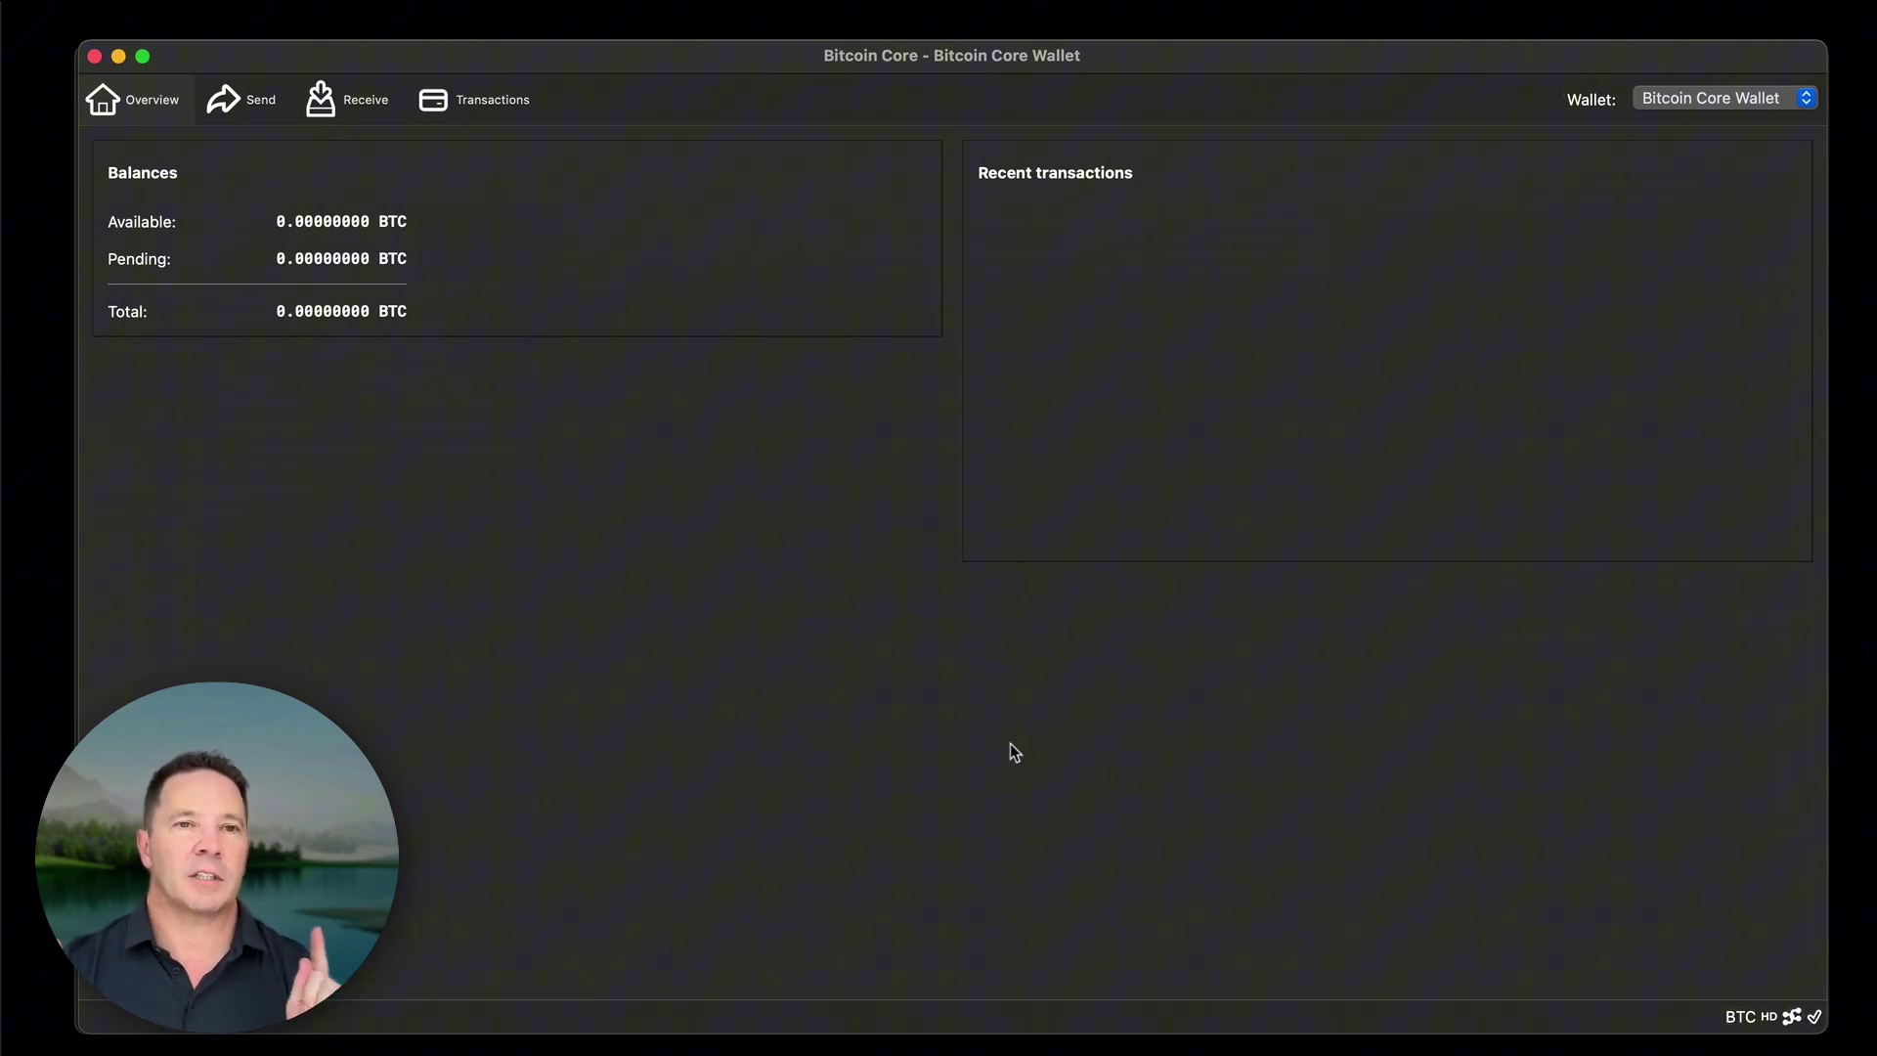
click(254, 102)
click(358, 100)
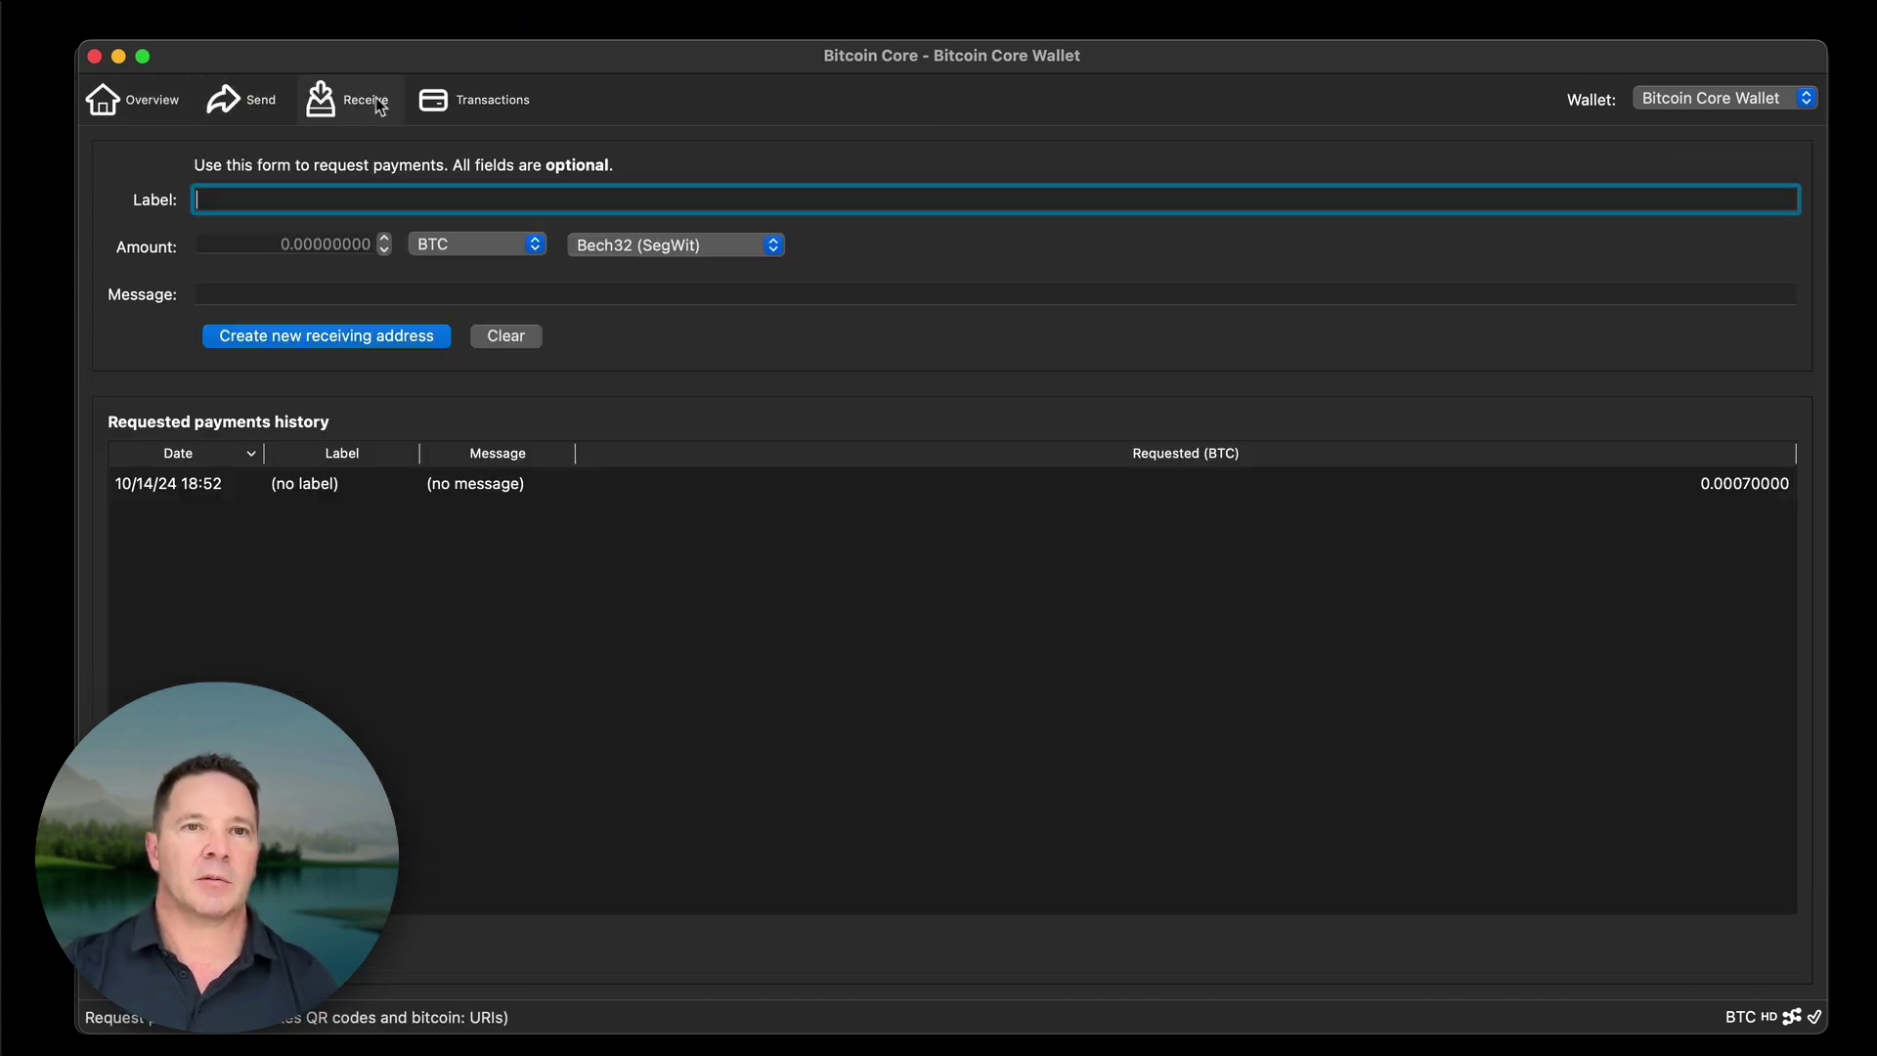
click(522, 104)
click(153, 104)
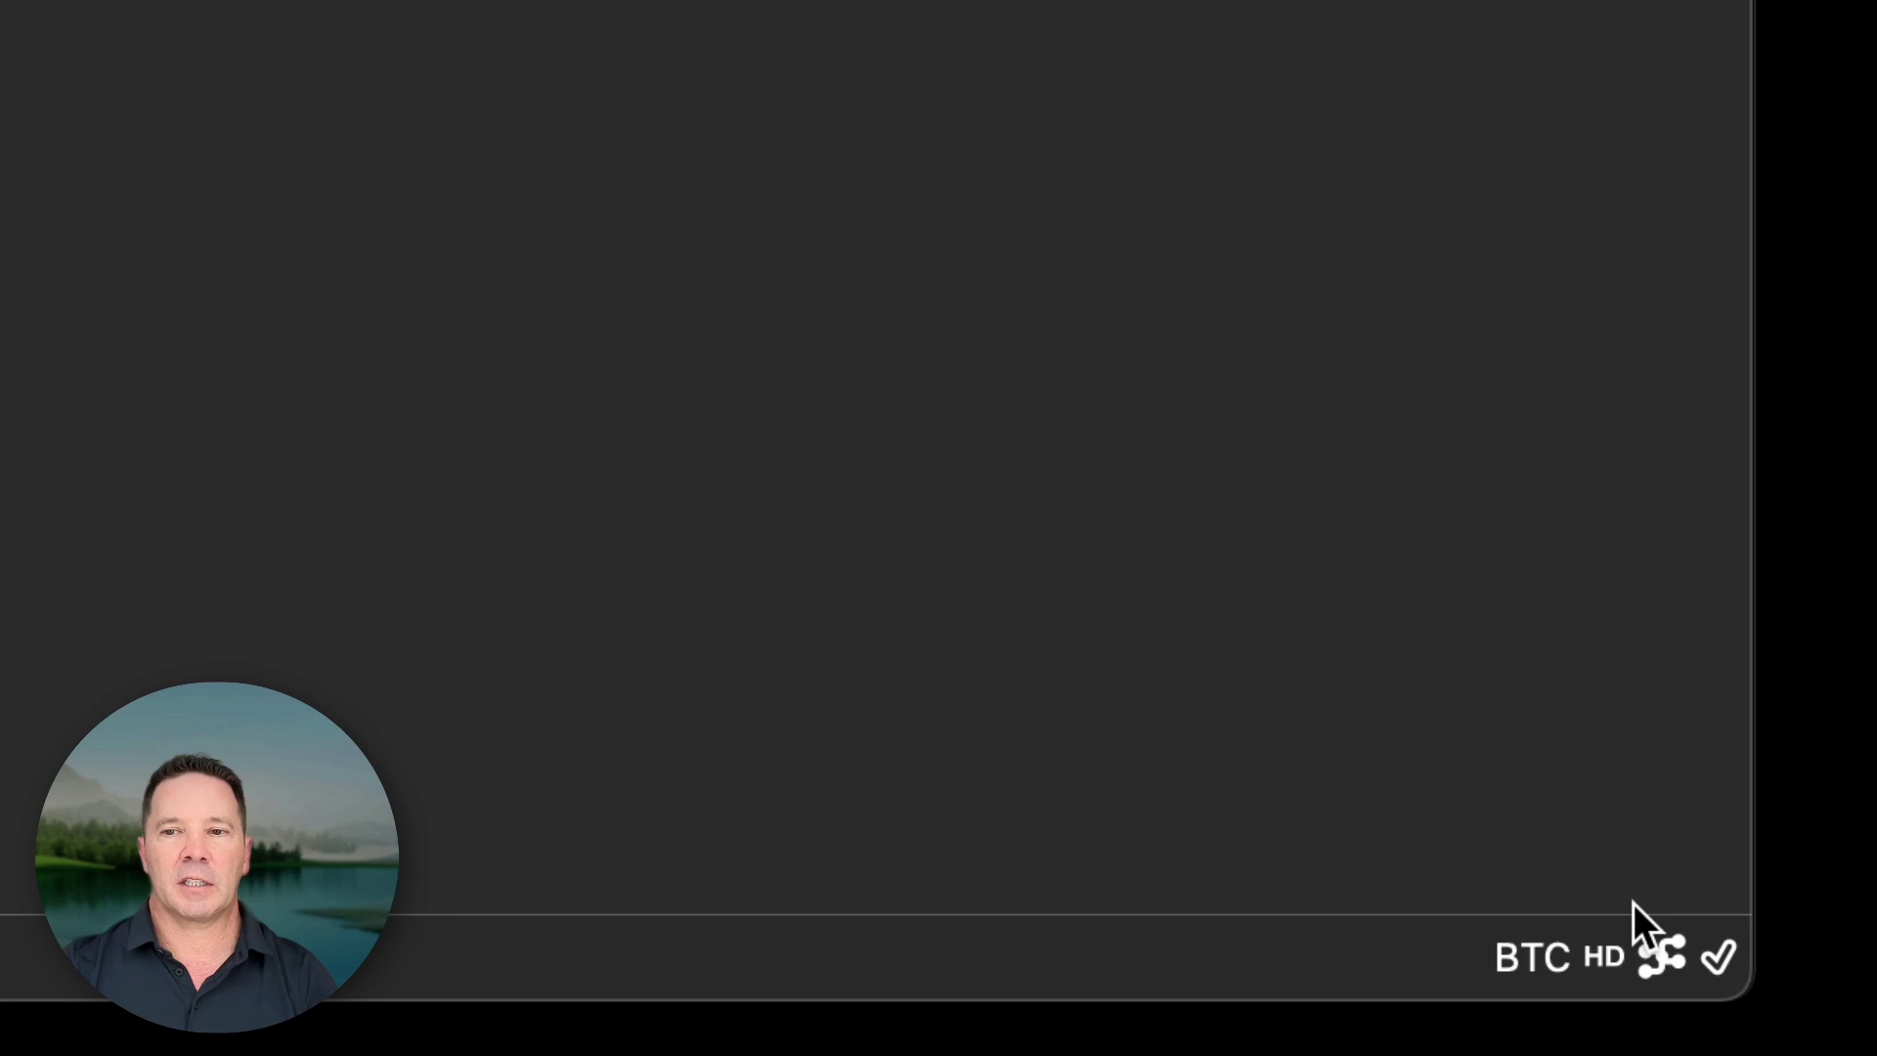
Open the Peers window from the network activity icon and scroll through the connected peers
click(1656, 952)
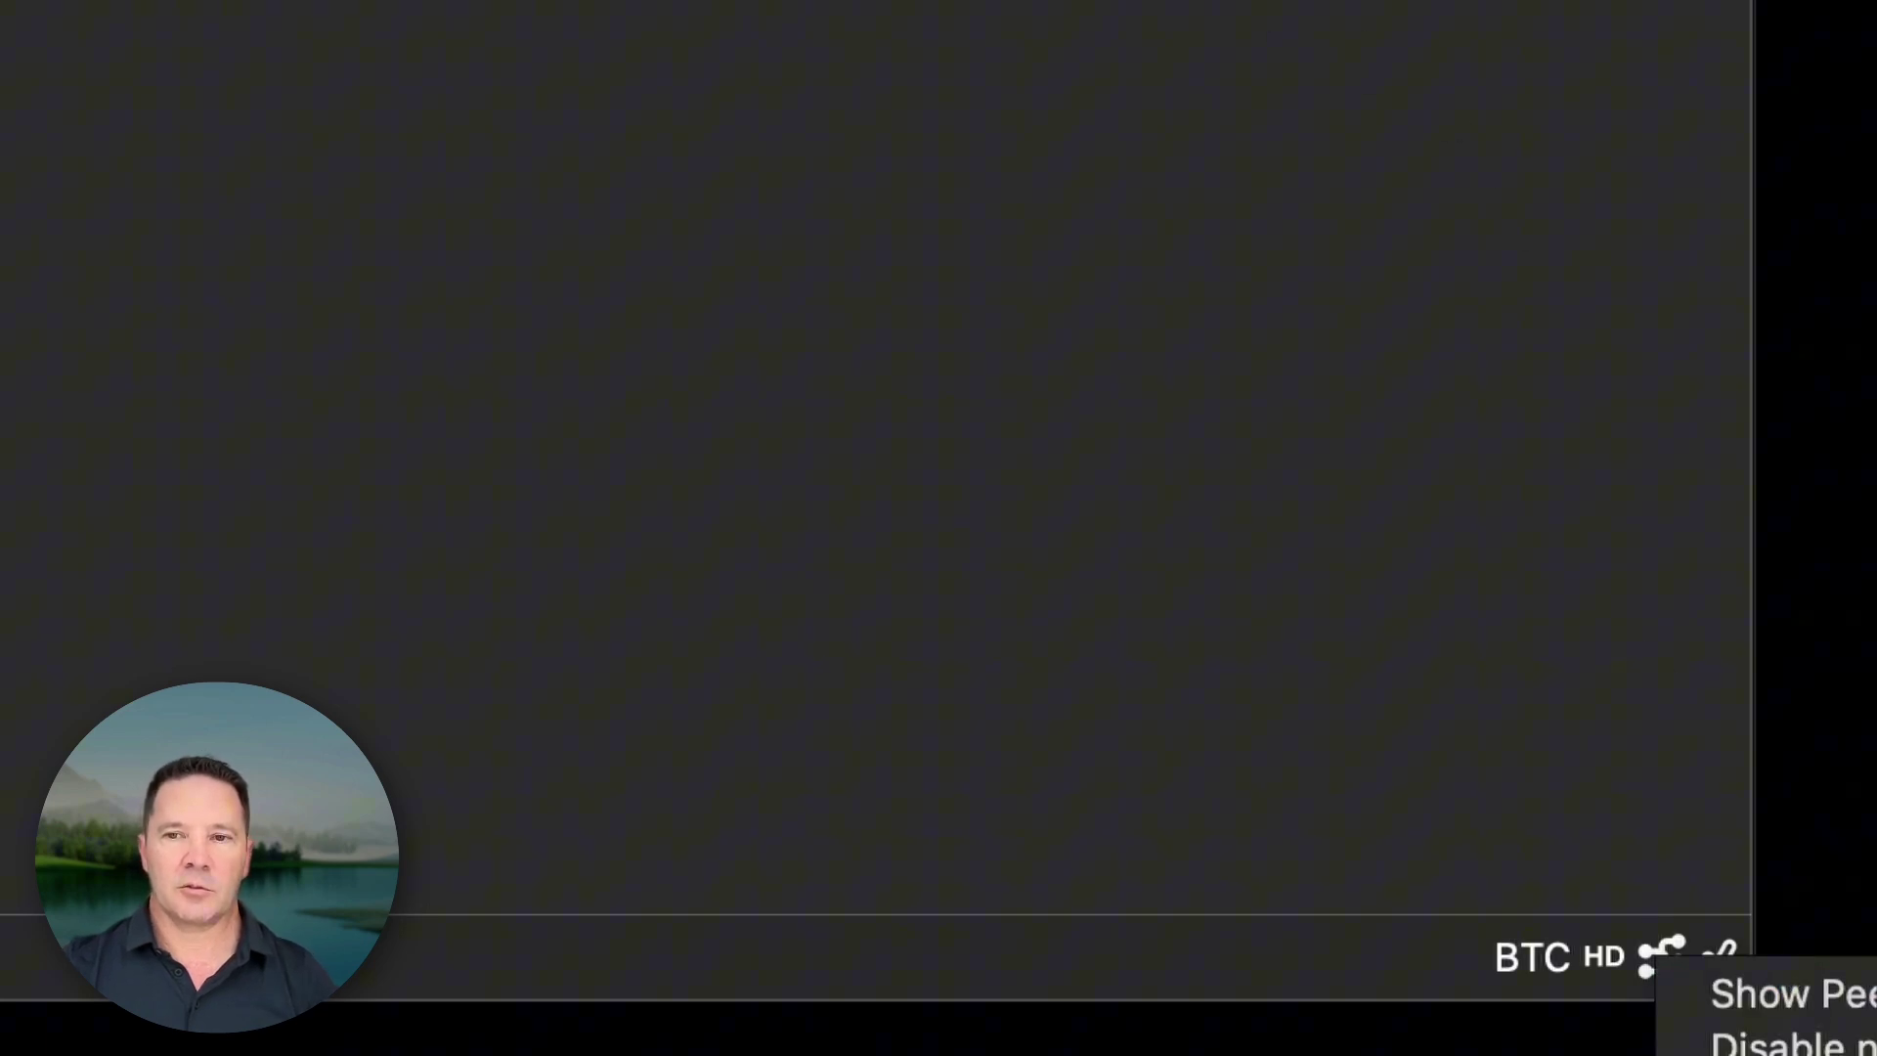
mouse_move(1330, 5)
mouse_down()
mouse_move(1633, 595)
mouse_move(1663, 754)
mouse_move(1663, 537)
mouse_move(1701, 718)
mouse_up()
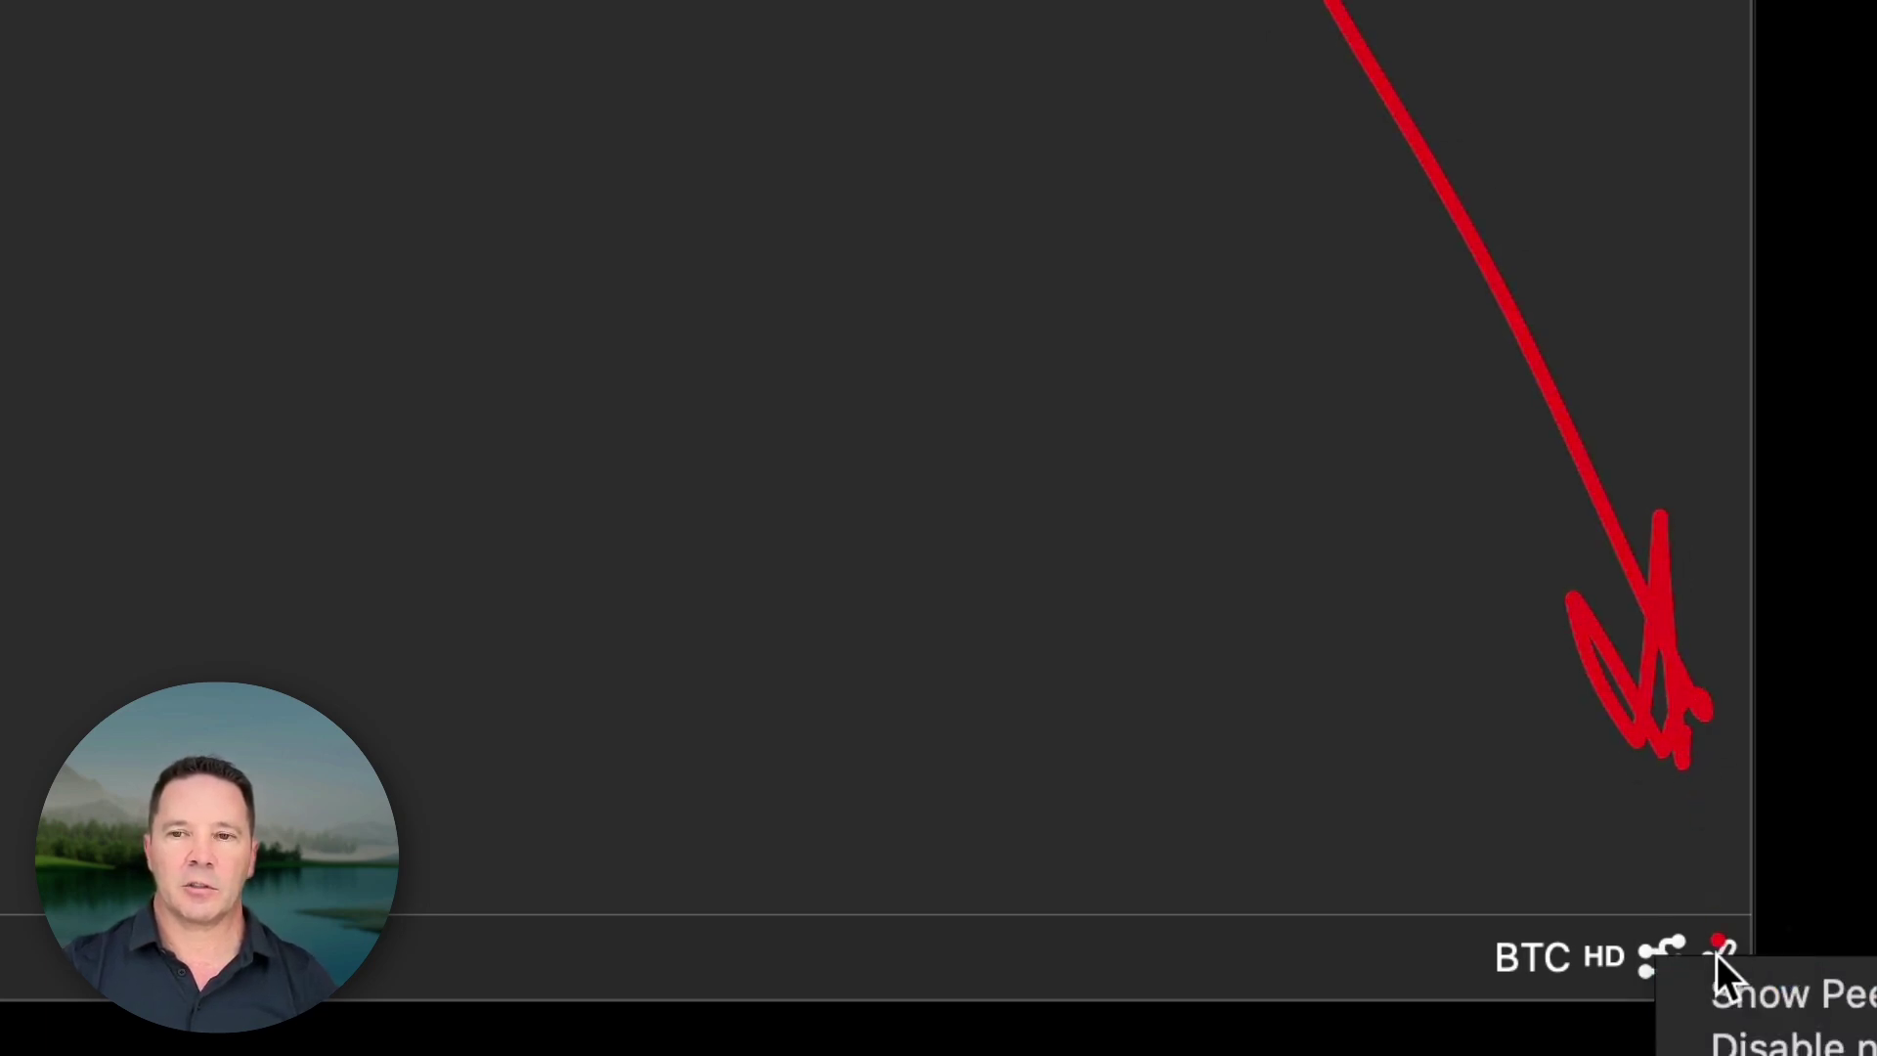
key(Escape)
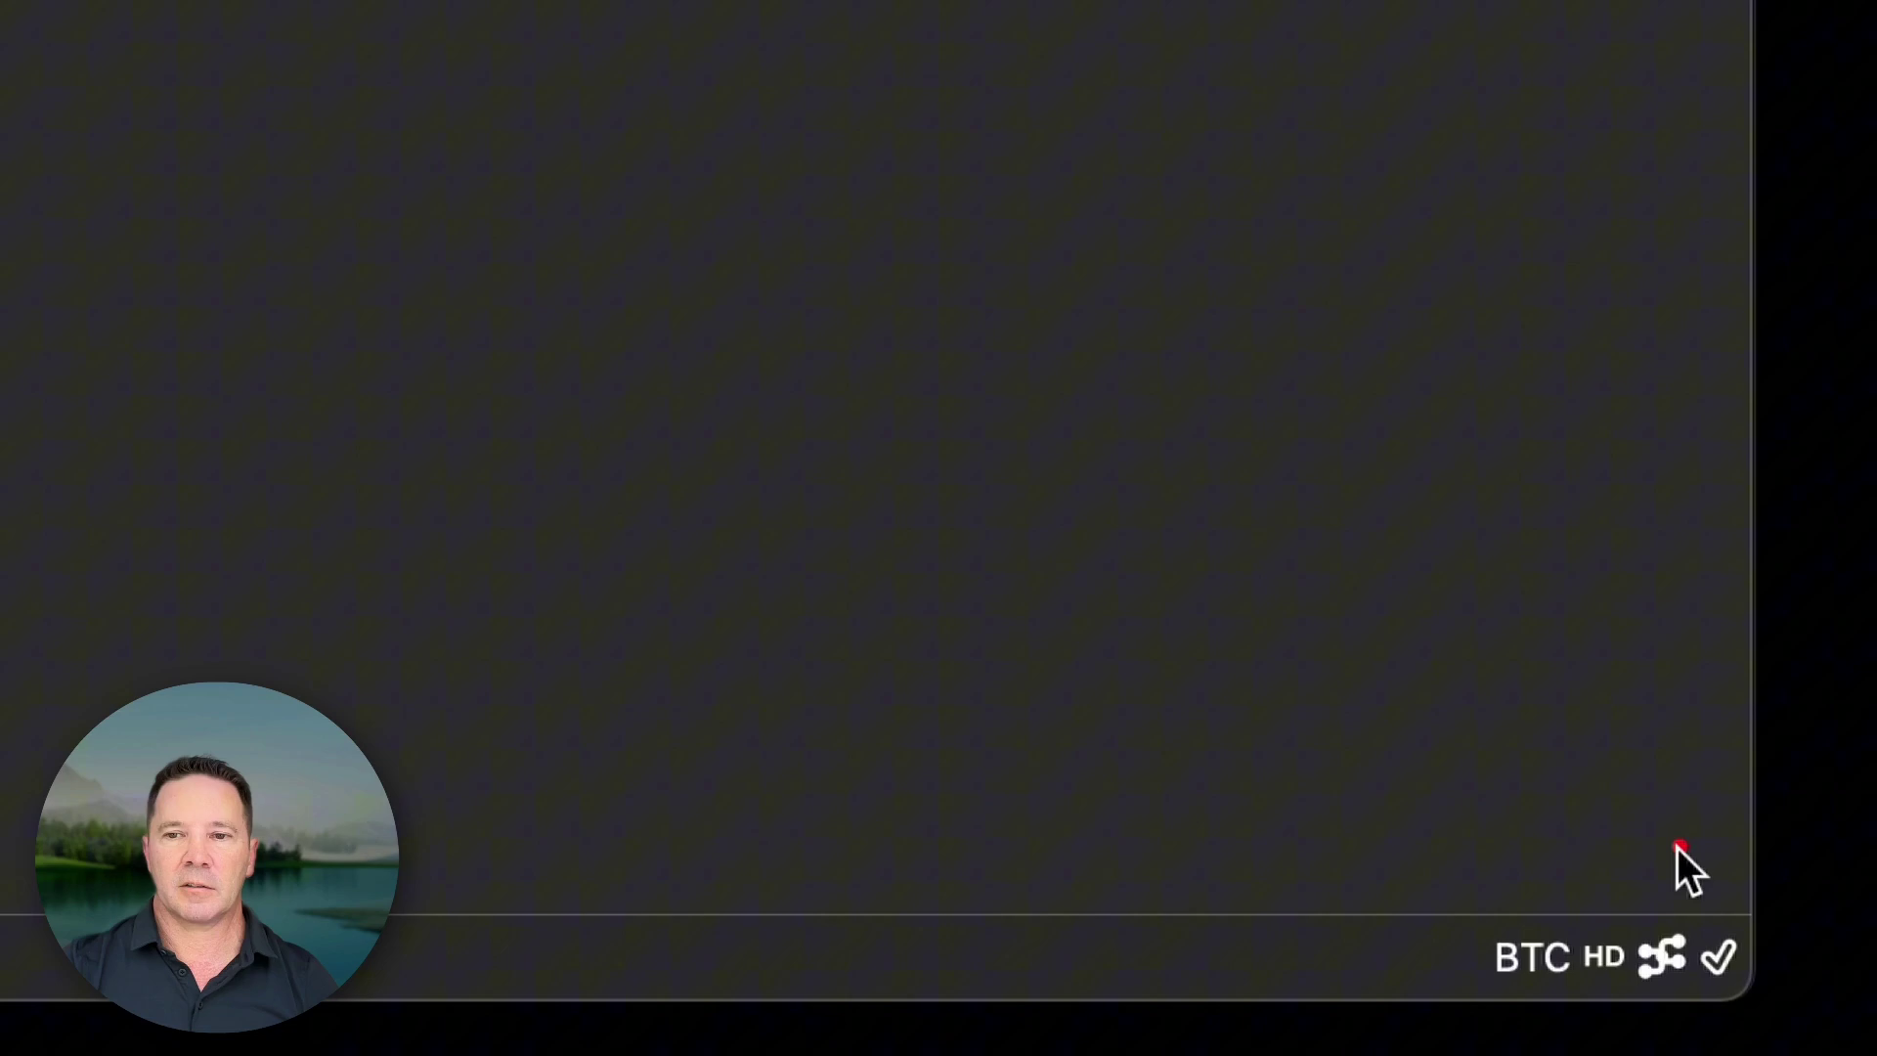
click(1662, 948)
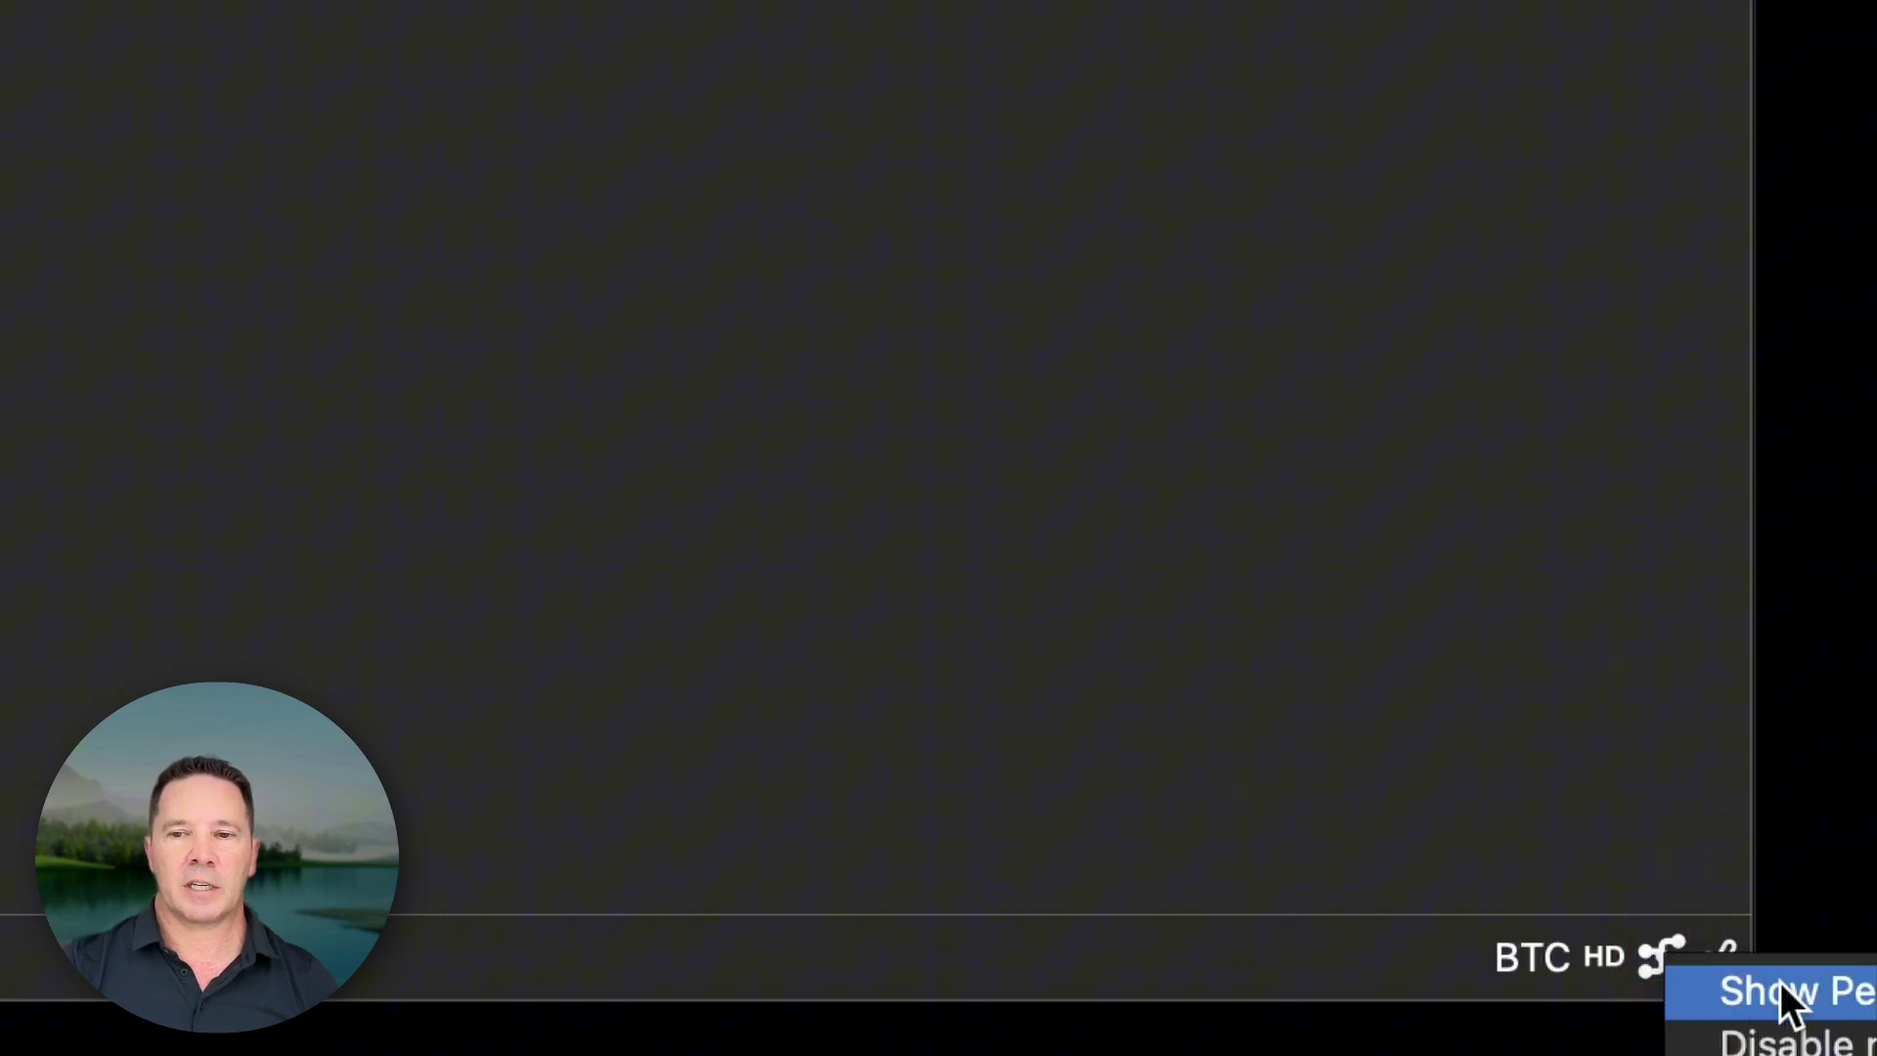
click(1780, 981)
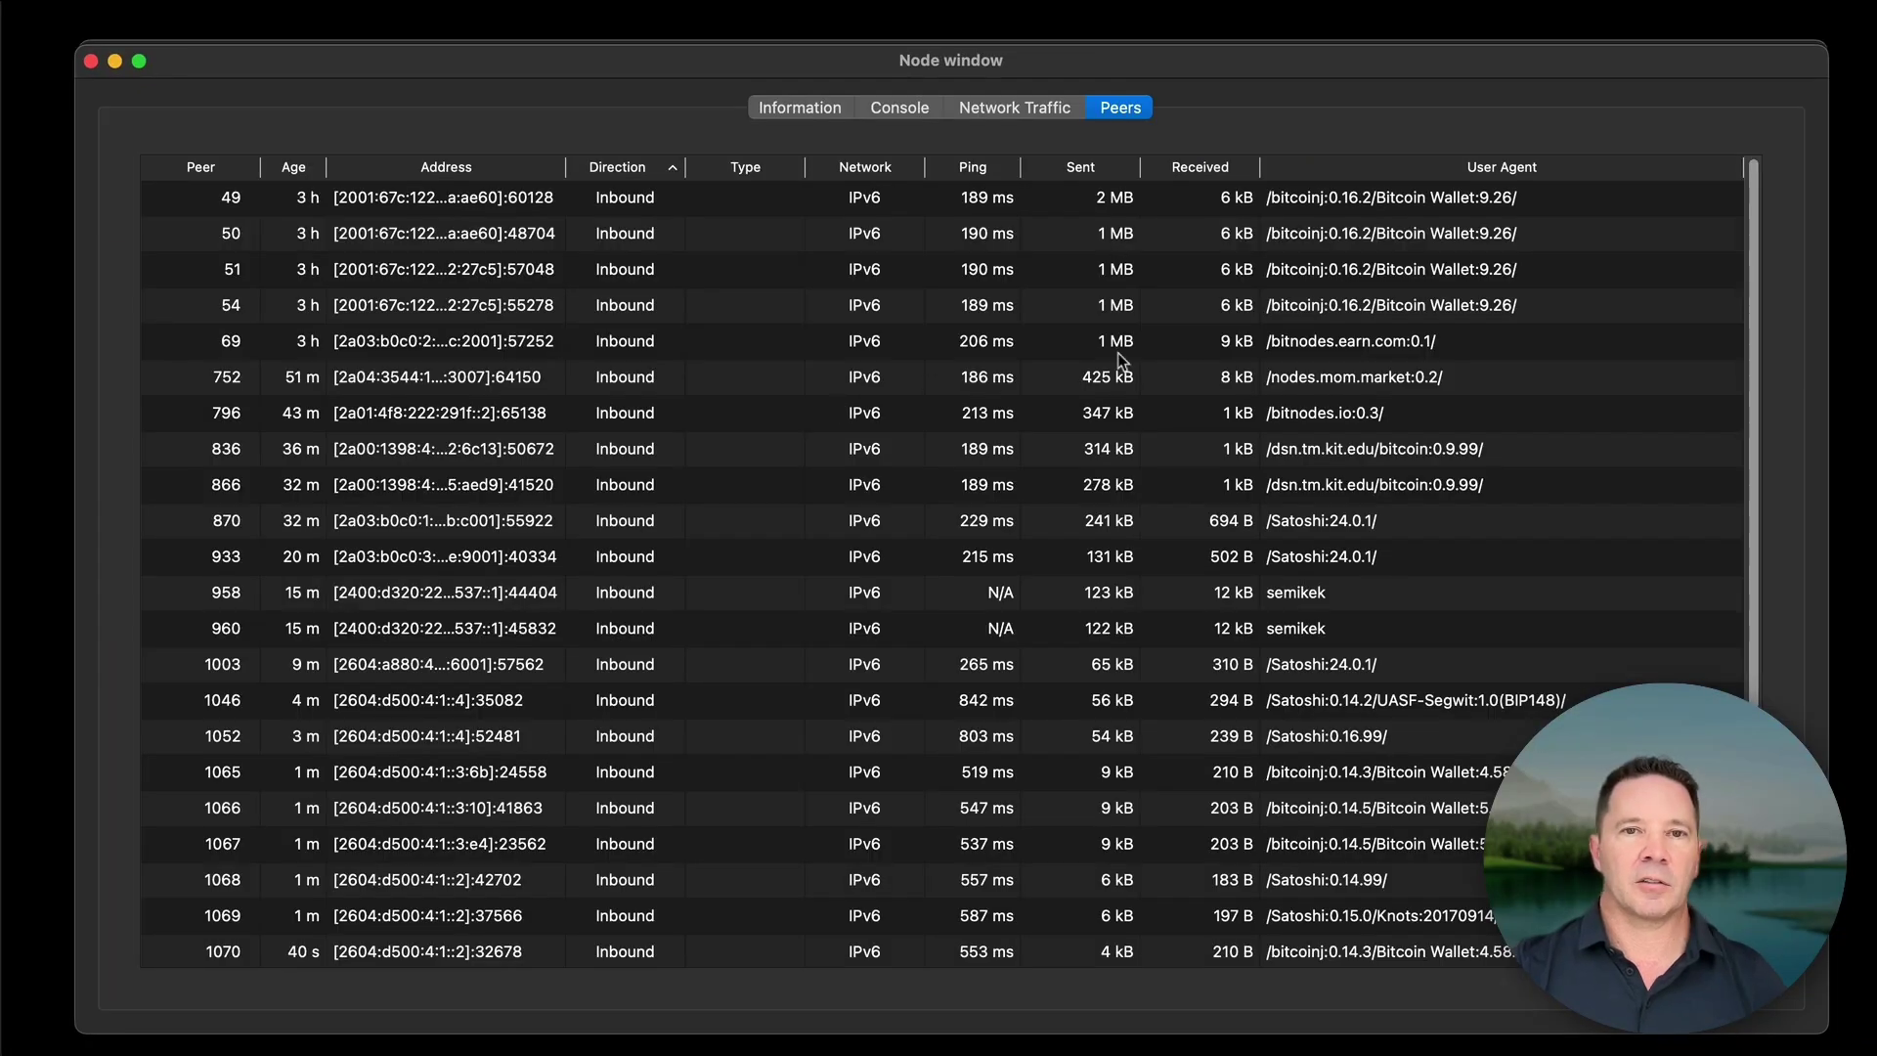
scroll(975, 496, down, 5)
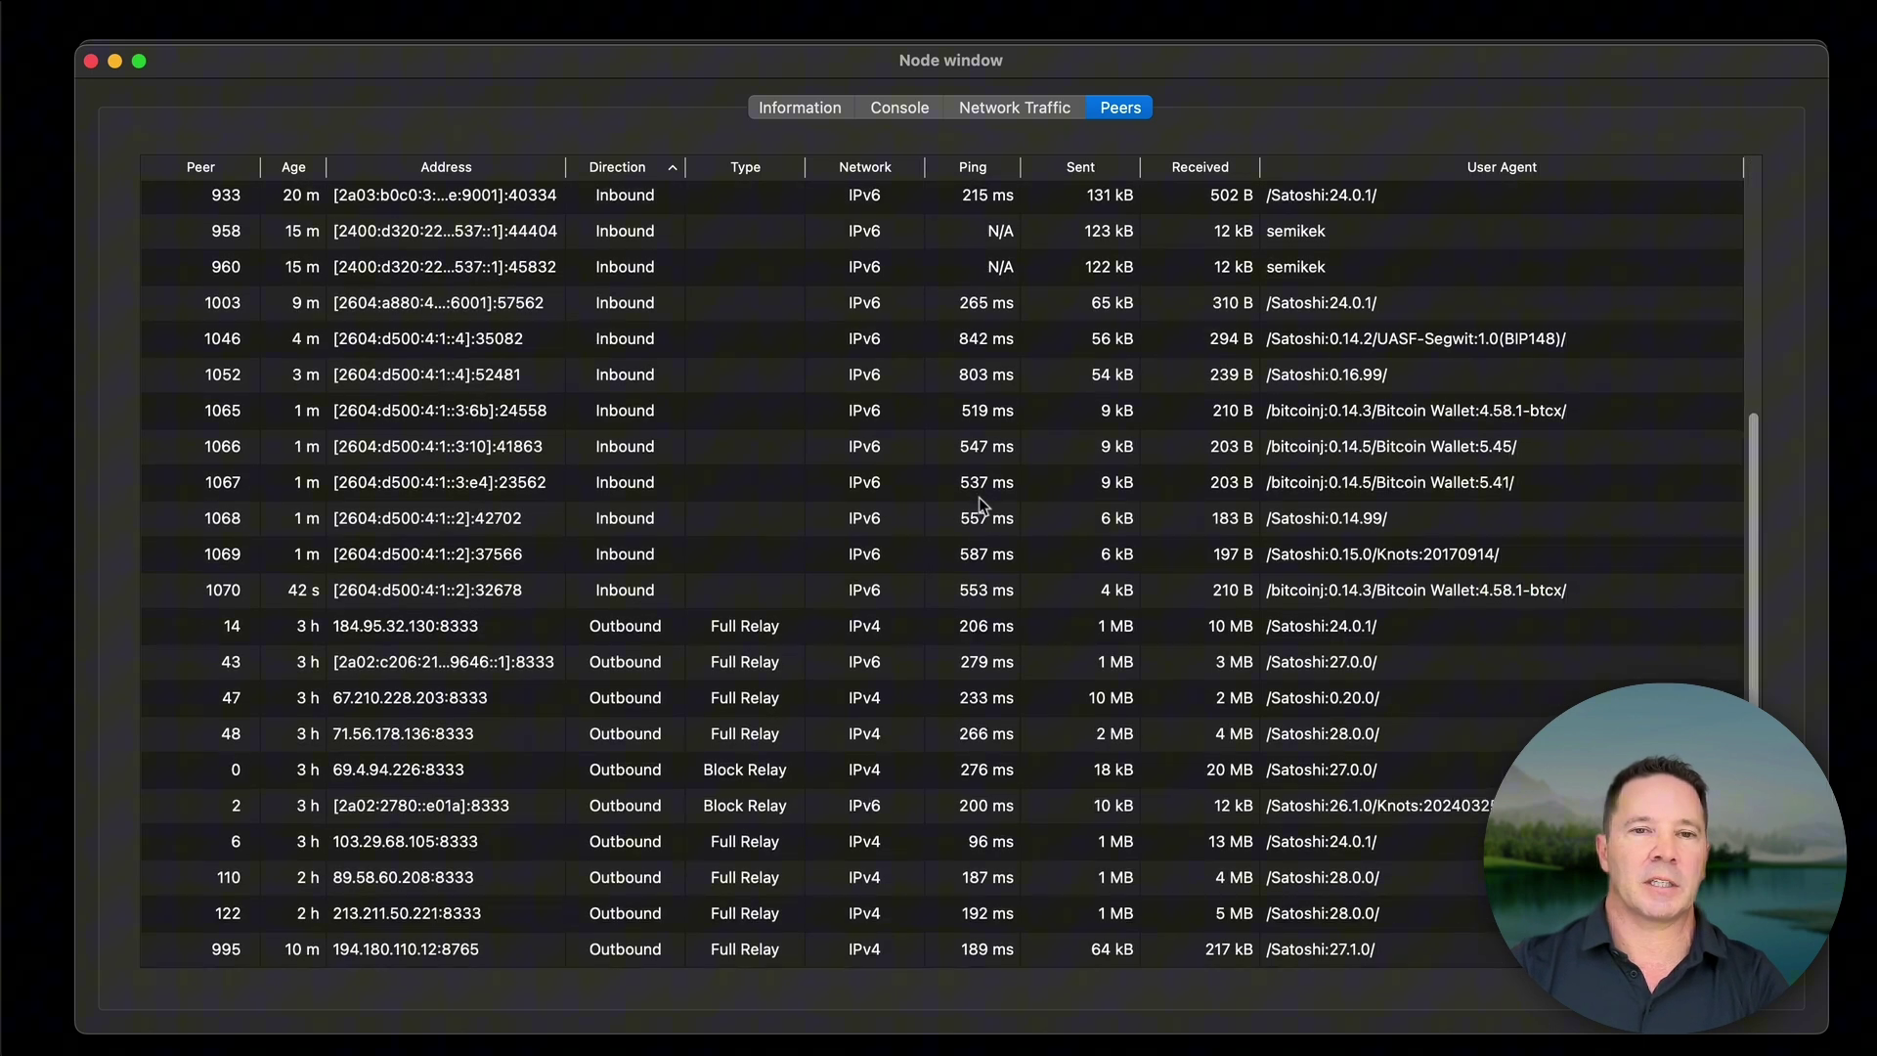
scroll(977, 496, up, 5)
scroll(981, 501, down, 5)
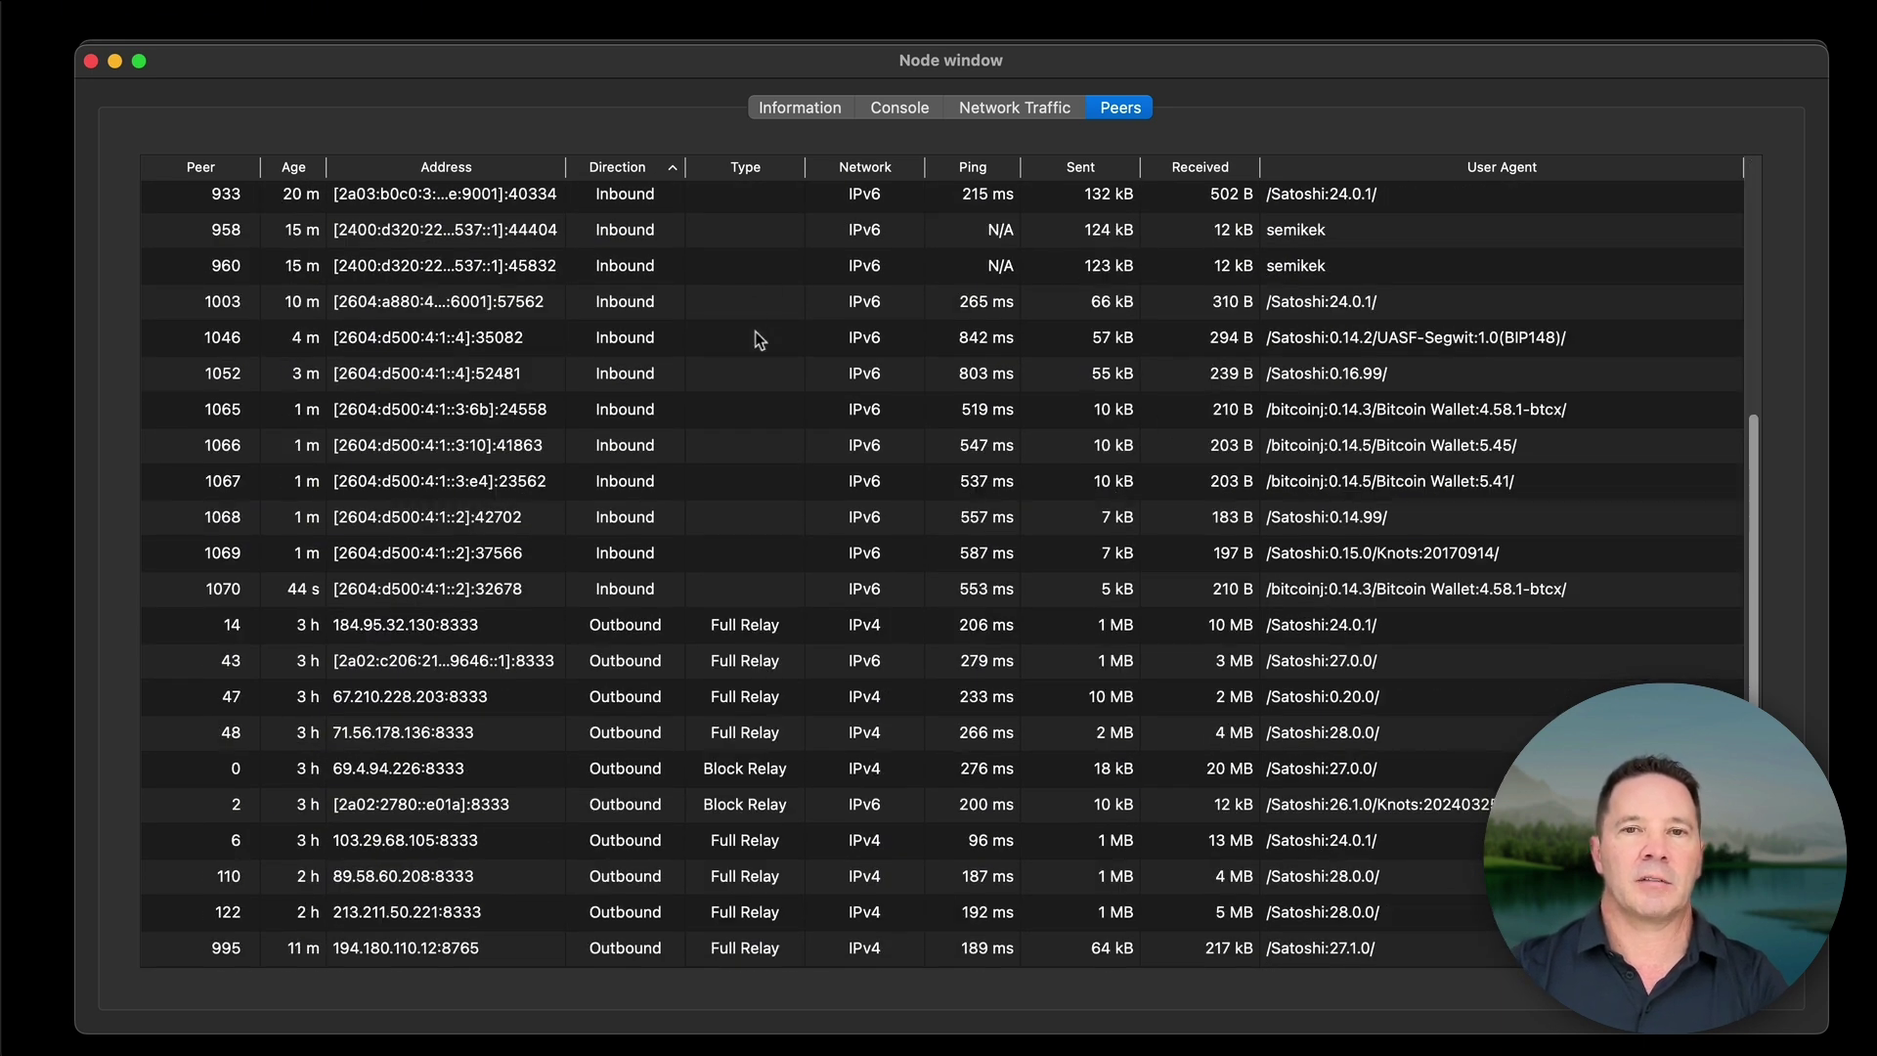
scroll(758, 335, up, 5)
Switch to the Console tab and point out the createwallet "trezor_watch" command and its arguments
click(1002, 110)
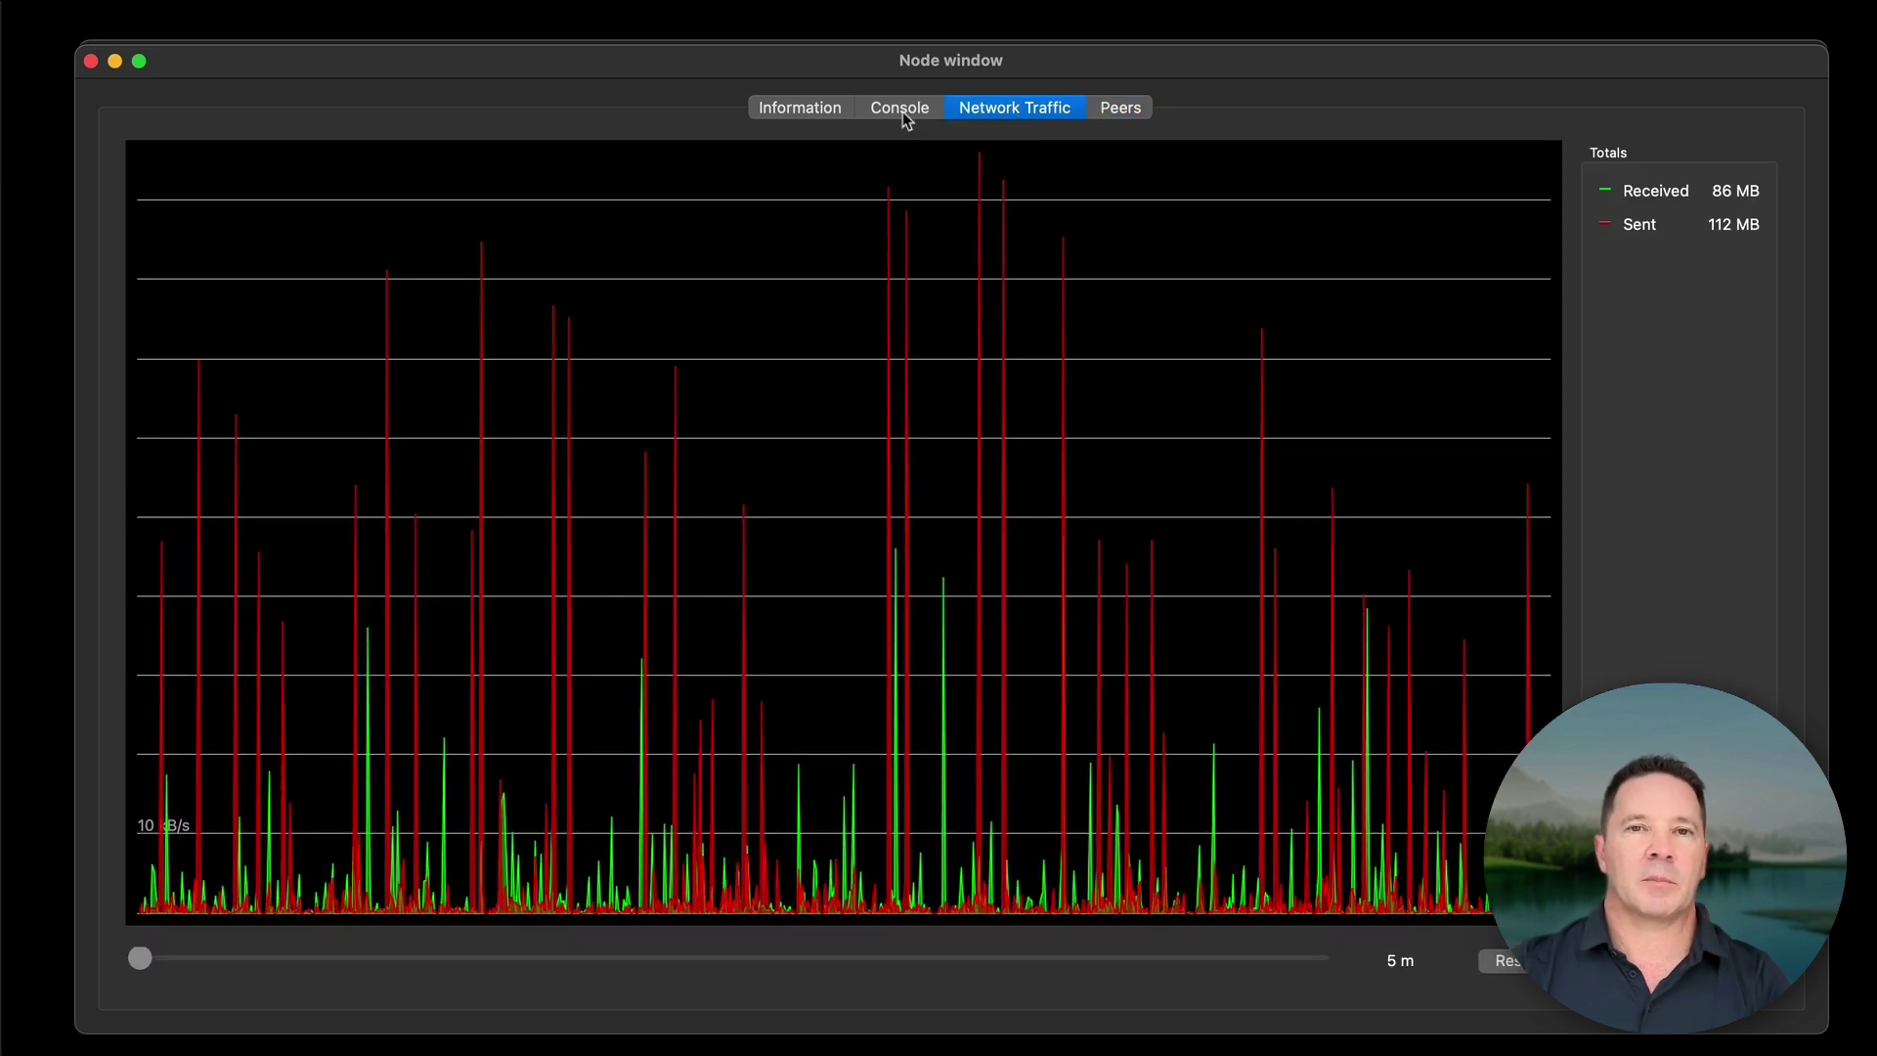
click(901, 110)
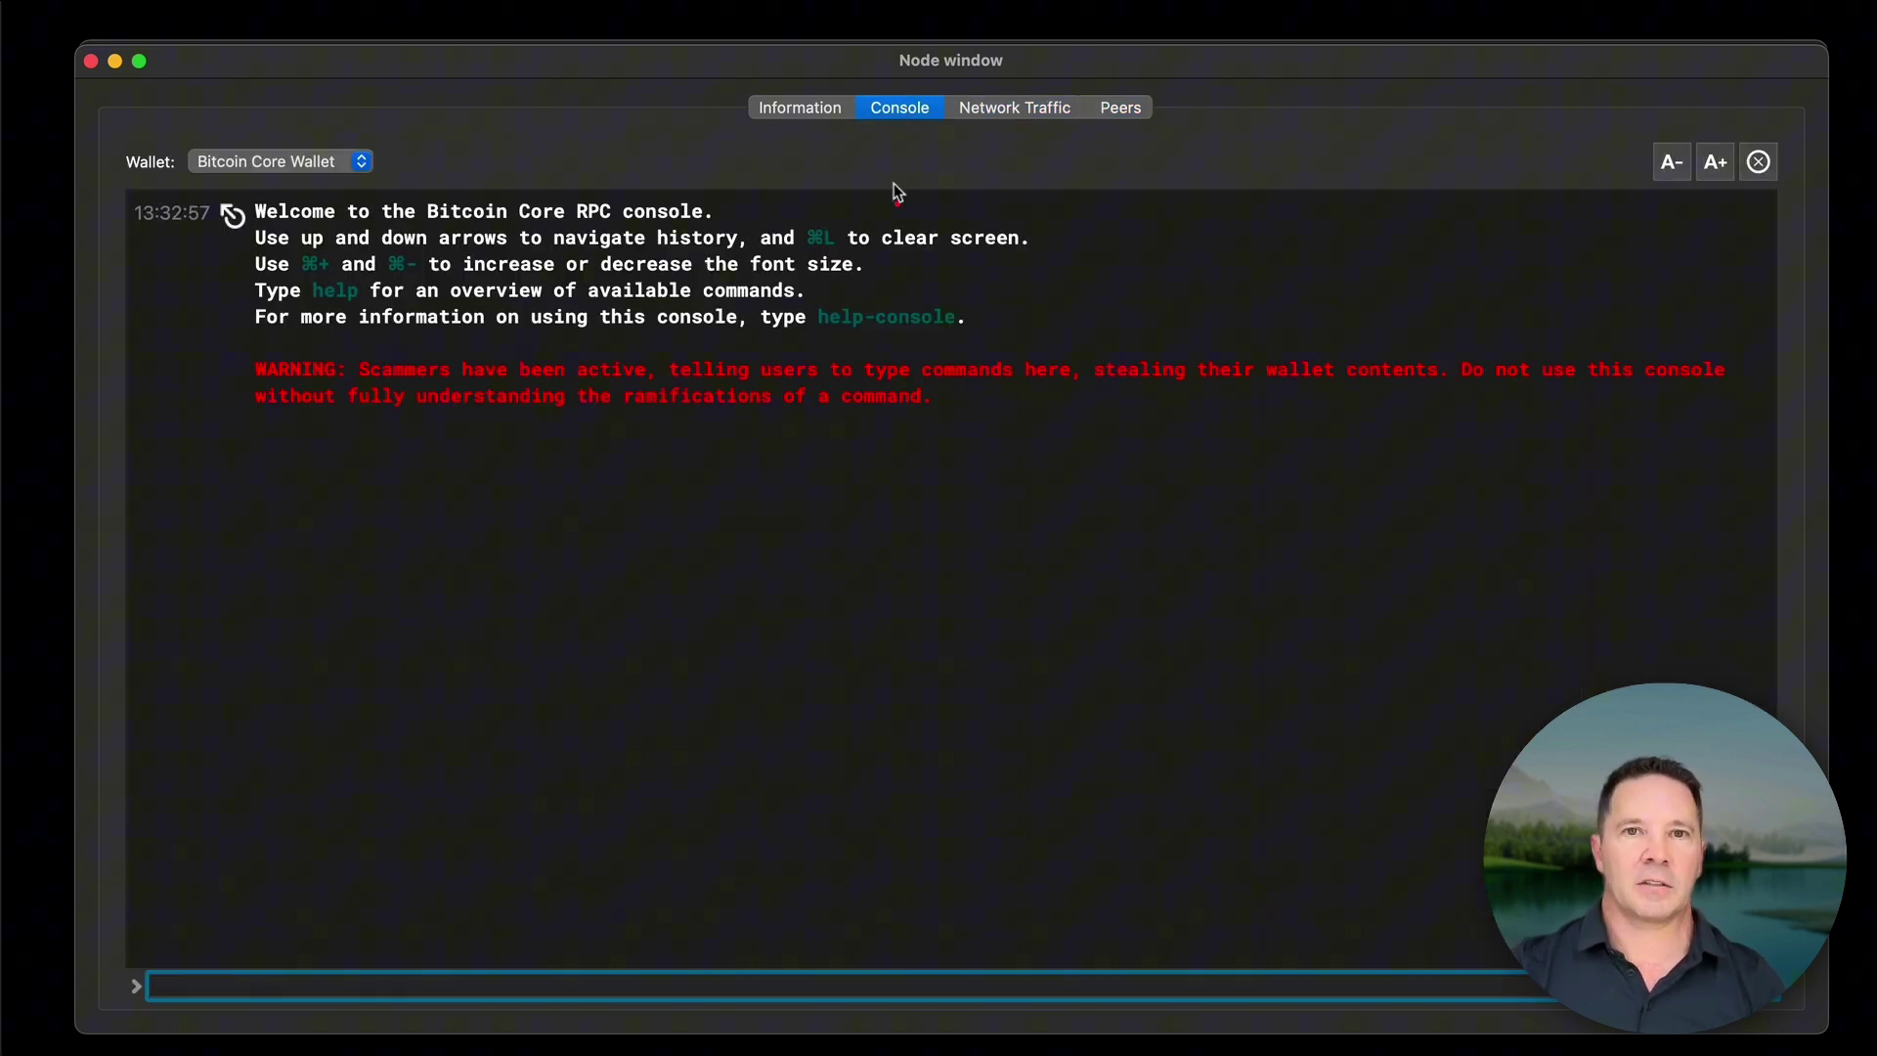
mouse_move(890, 161)
mouse_down()
mouse_move(922, 511)
mouse_move(889, 168)
mouse_move(930, 195)
mouse_up()
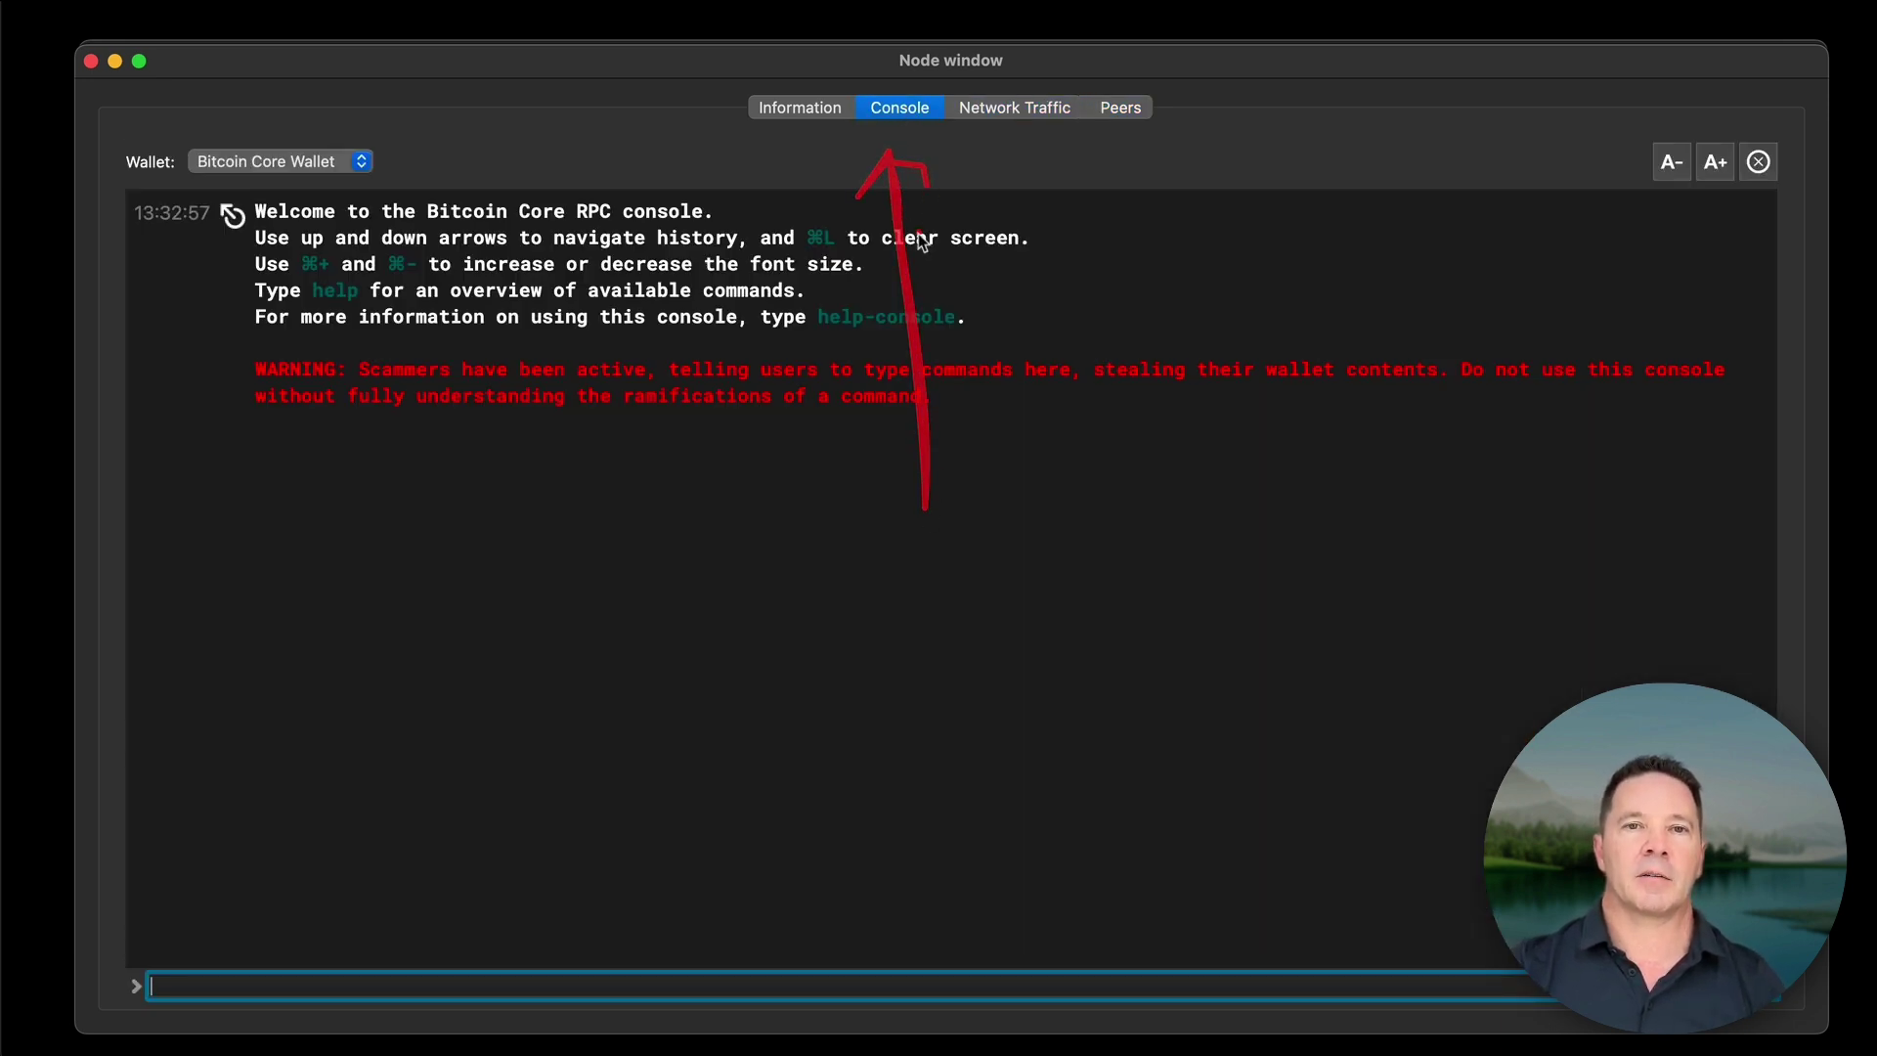
drag(821, 487, 322, 934)
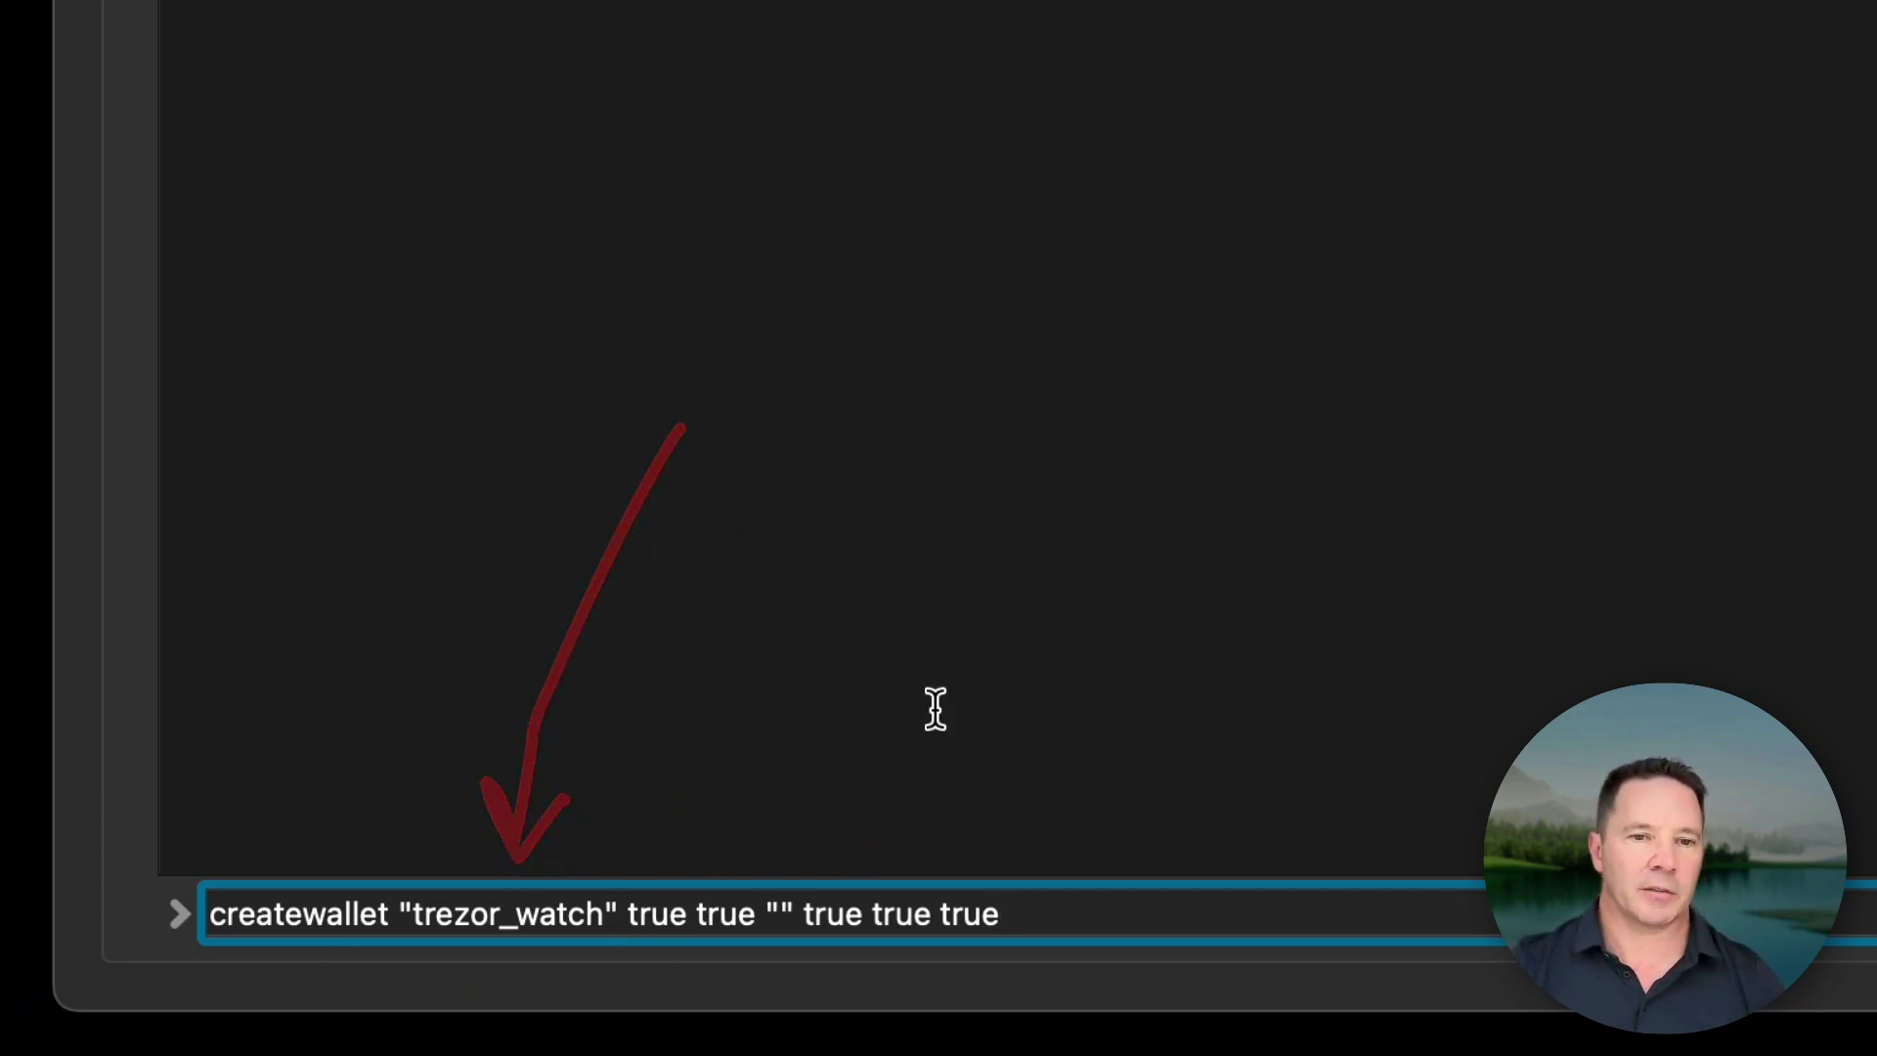
drag(729, 641, 674, 782)
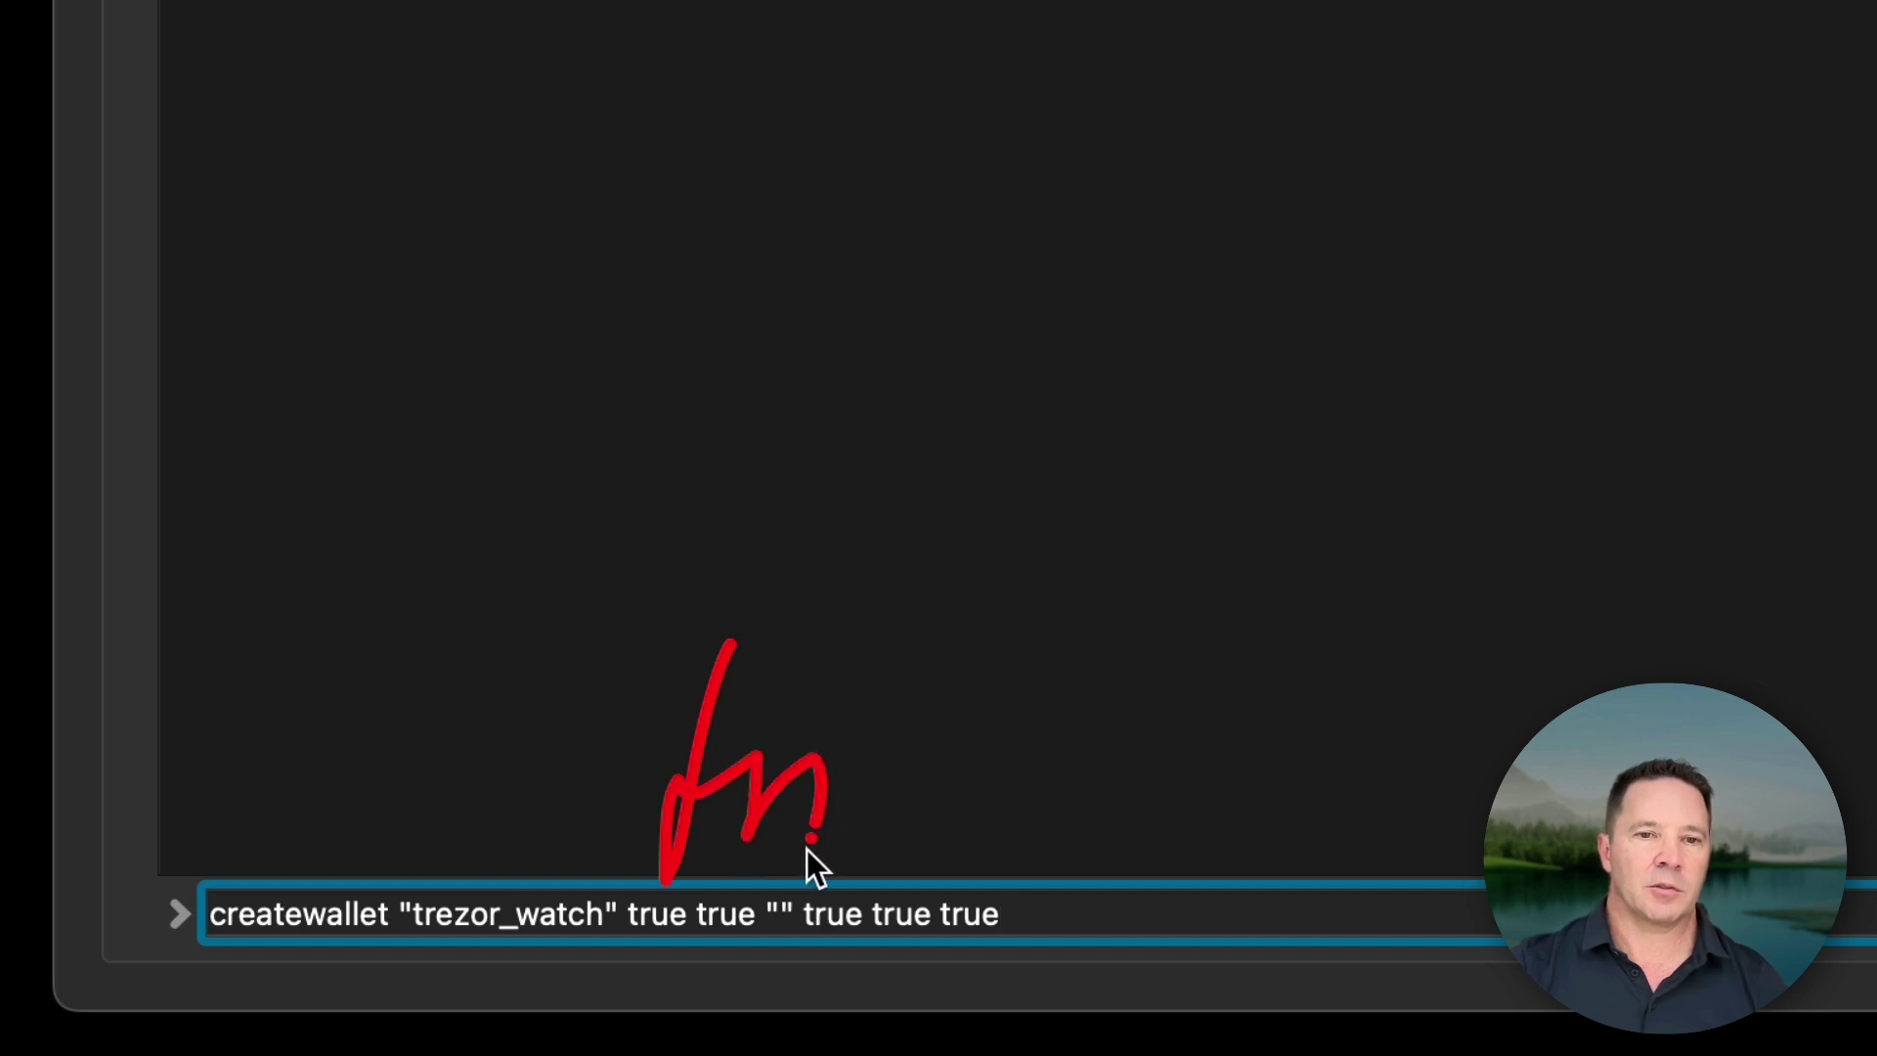
mouse_move(791, 854)
mouse_down()
mouse_move(830, 808)
mouse_move(803, 846)
mouse_move(1043, 758)
mouse_move(1048, 834)
mouse_move(1229, 772)
mouse_up()
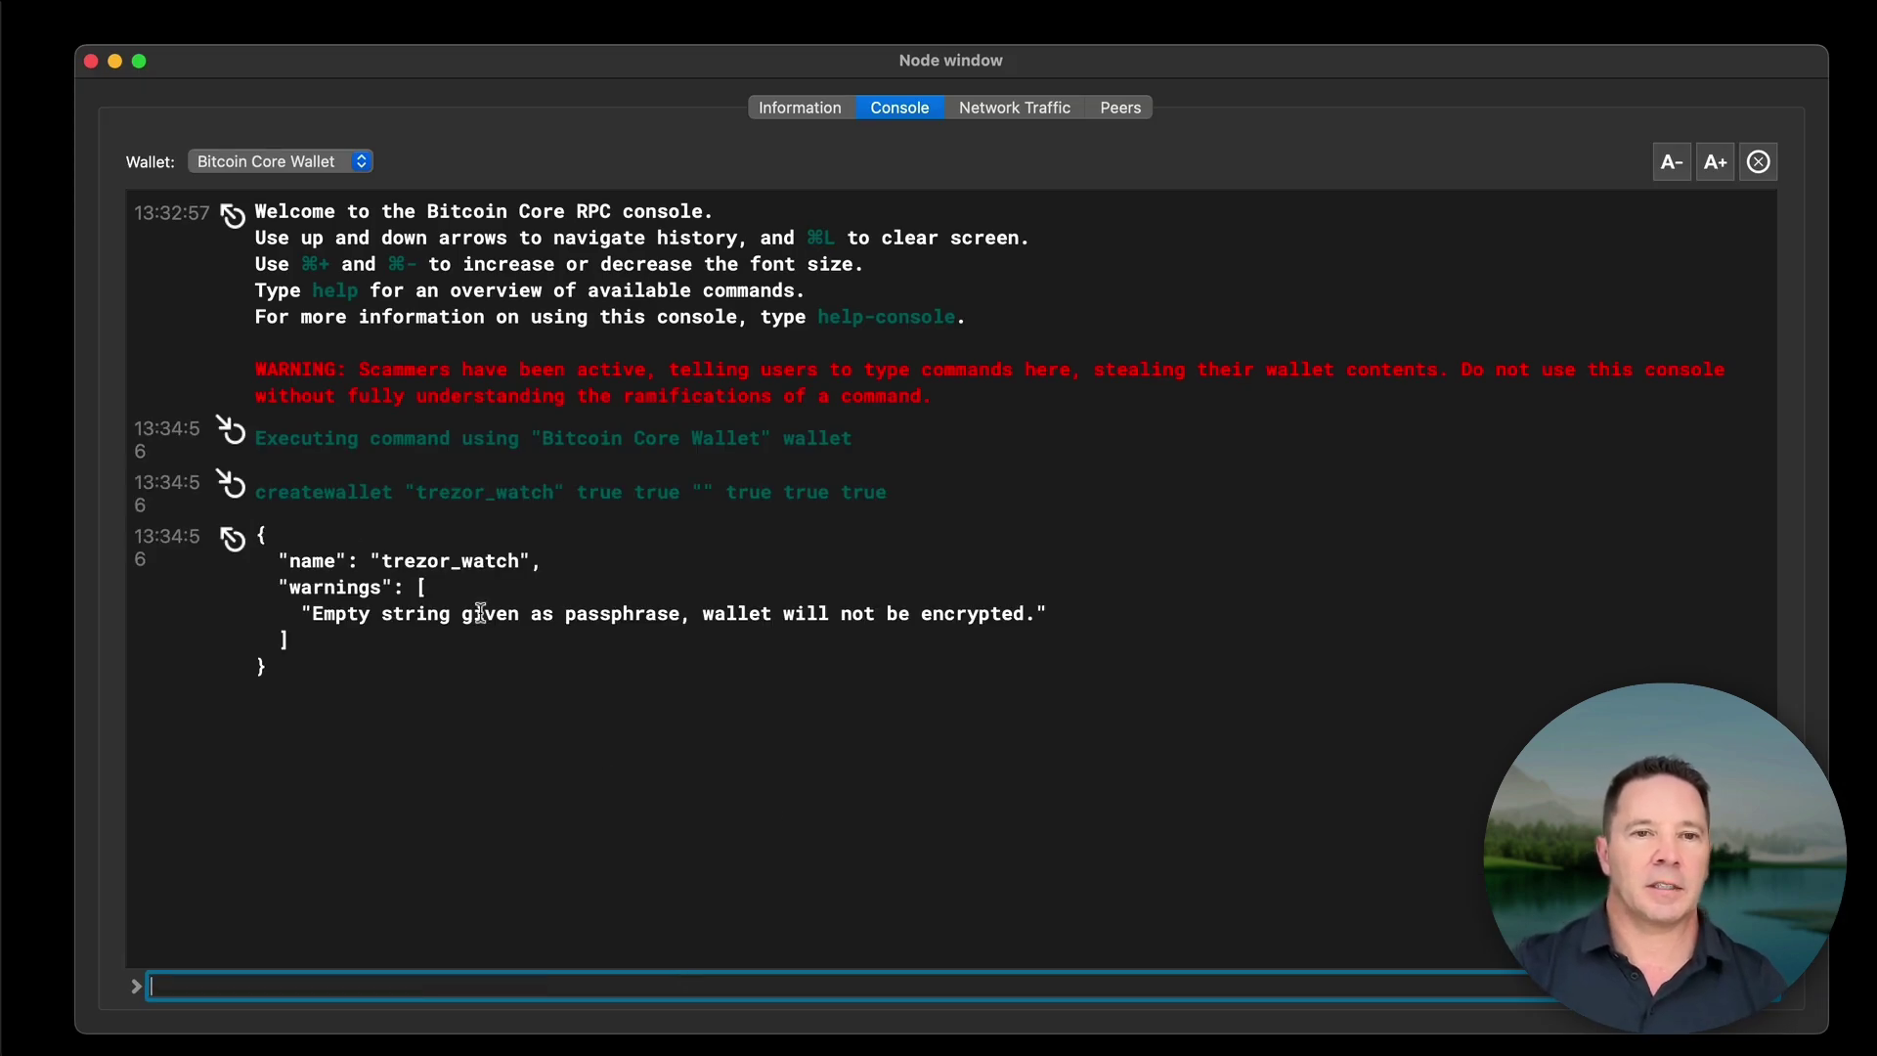
drag(642, 555, 586, 596)
click(716, 582)
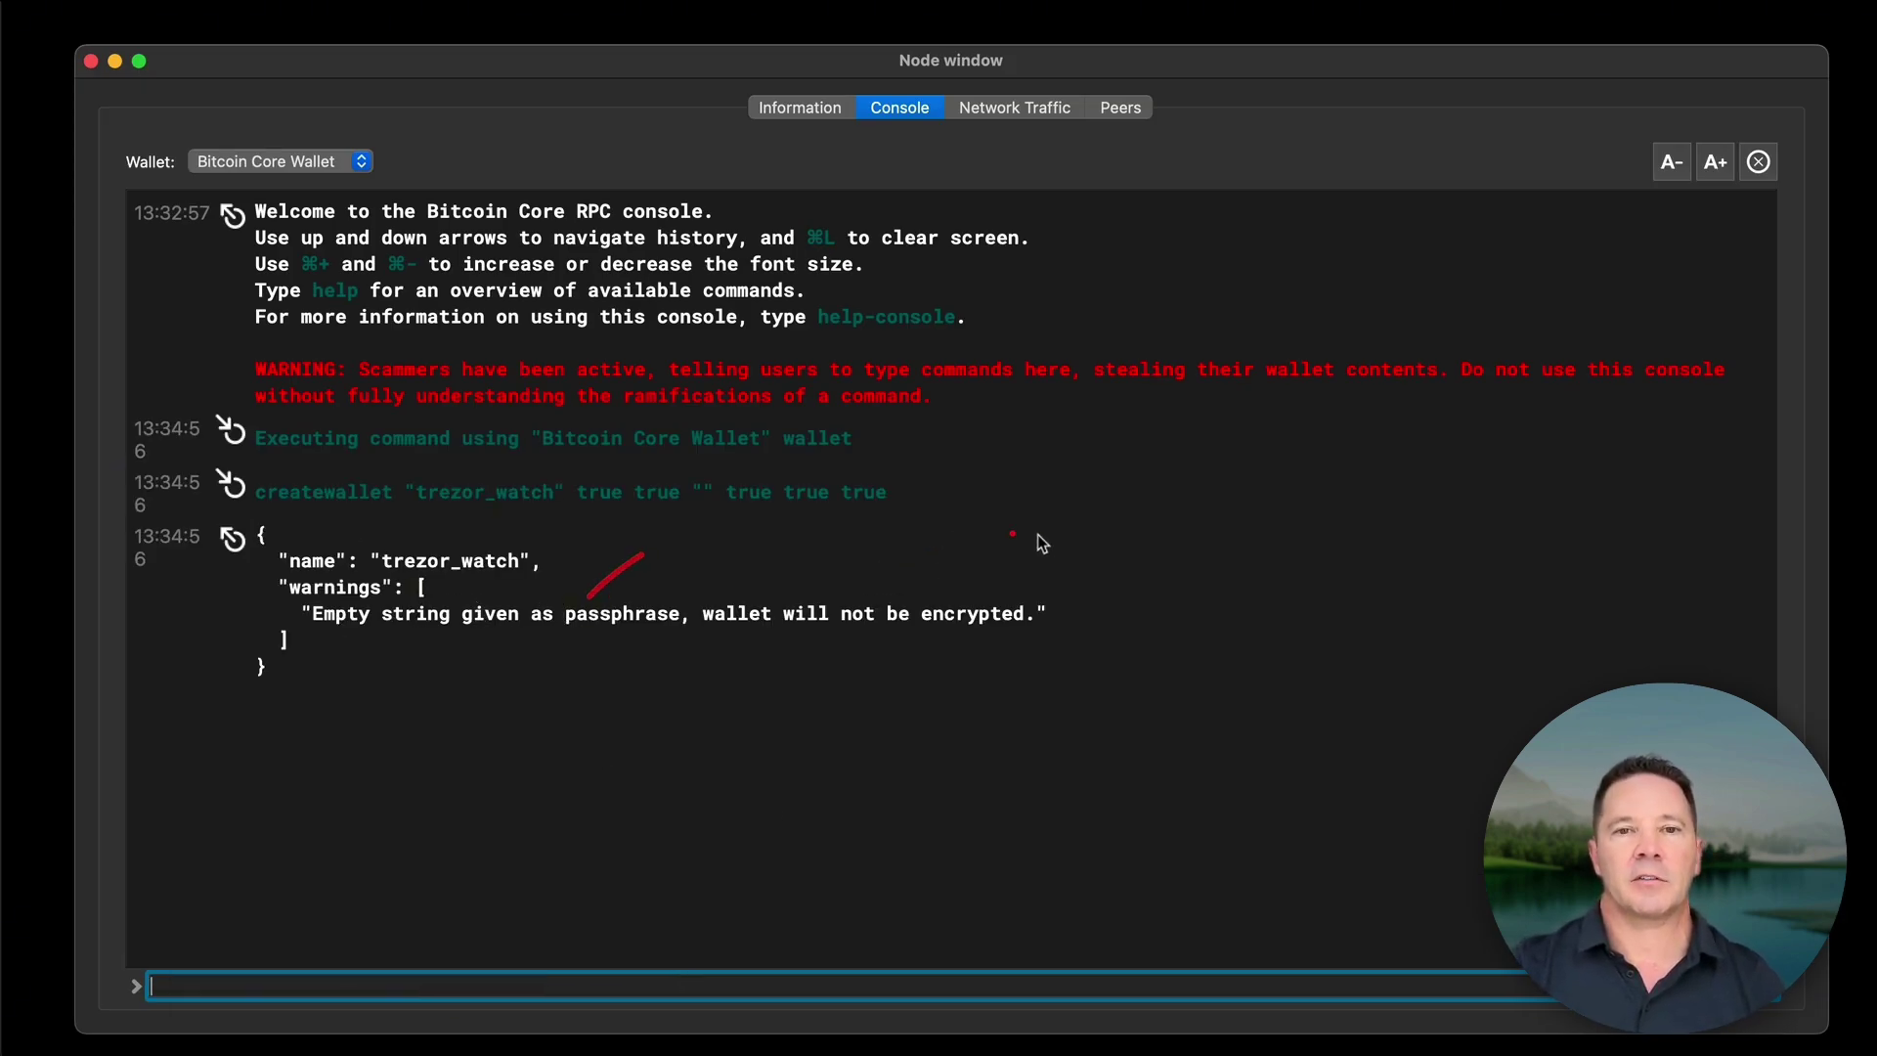
drag(1132, 550, 791, 551)
drag(711, 614, 963, 582)
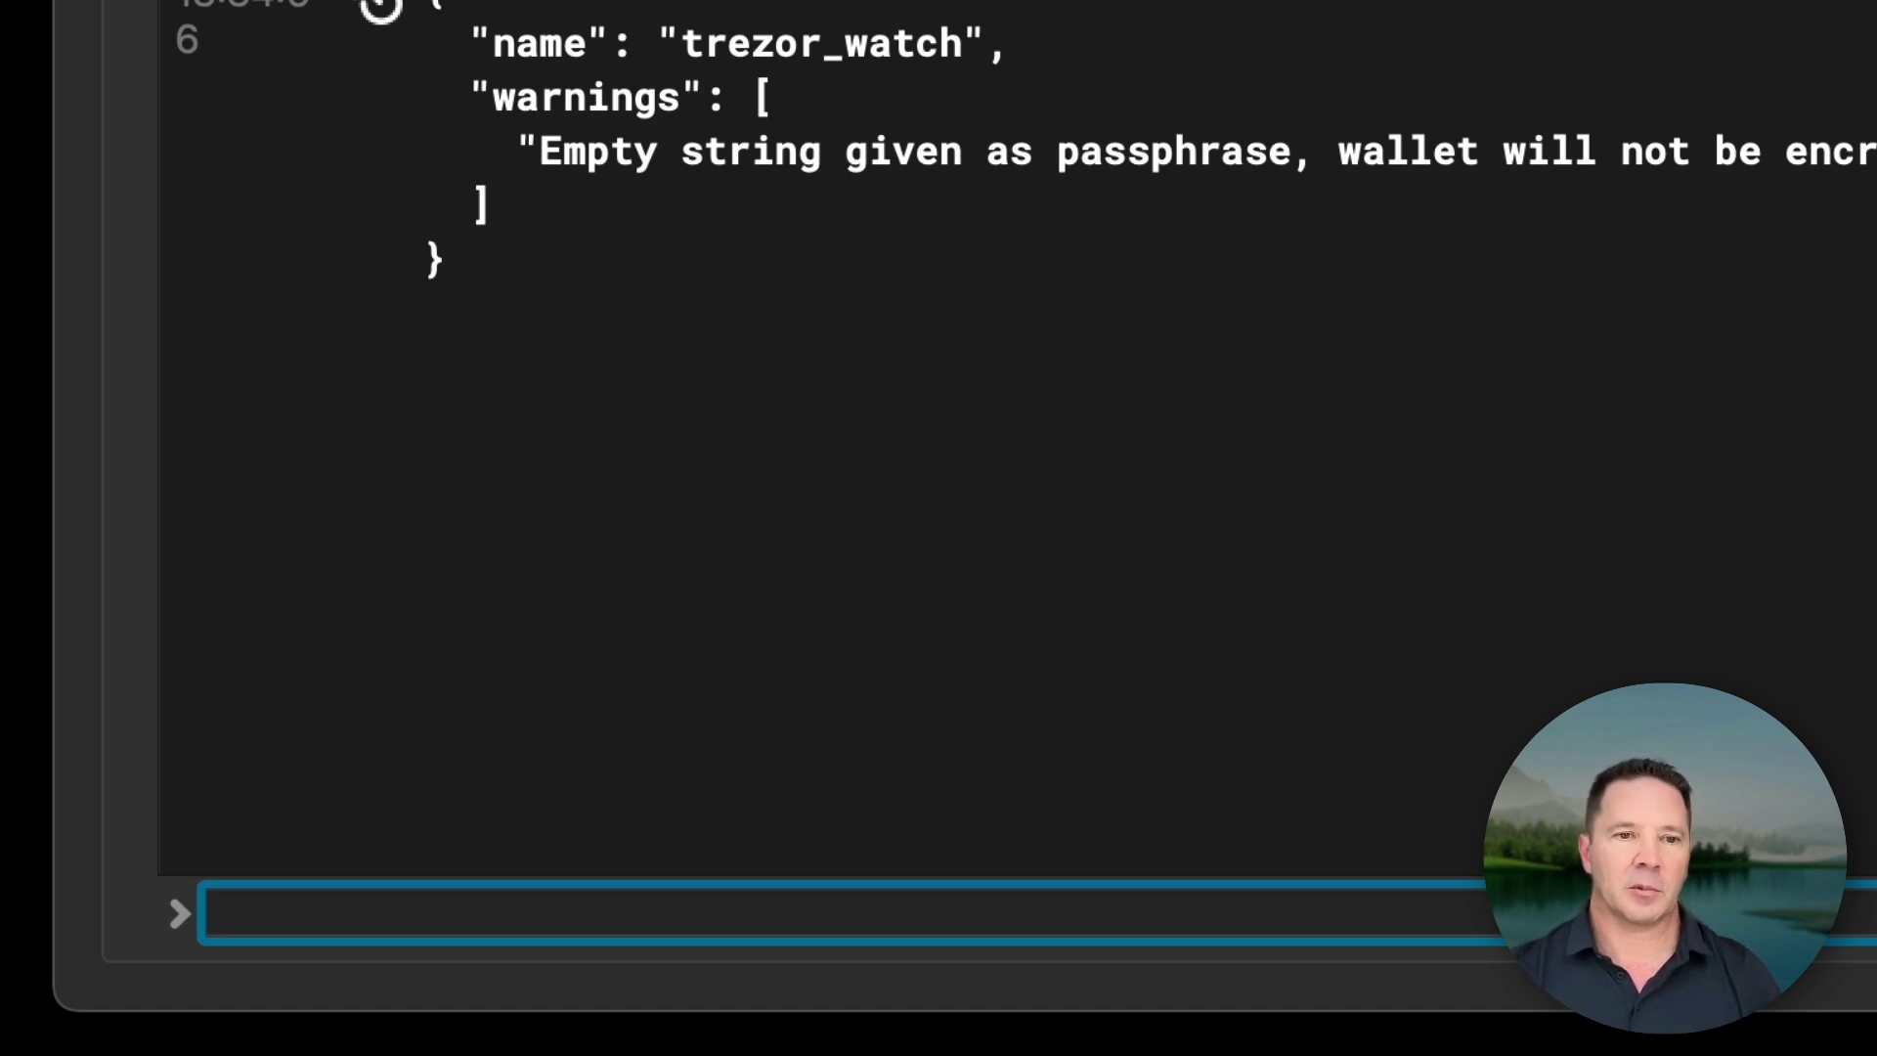
Paste the getdescriptorinfo wpkh([fingerprint/84h/0h/0h]xpub/0/*) command into the console input
text(getdescriptorinfo "wpkh([fingerprint/84h/0h/0h]actualxpubkey/0/*)")
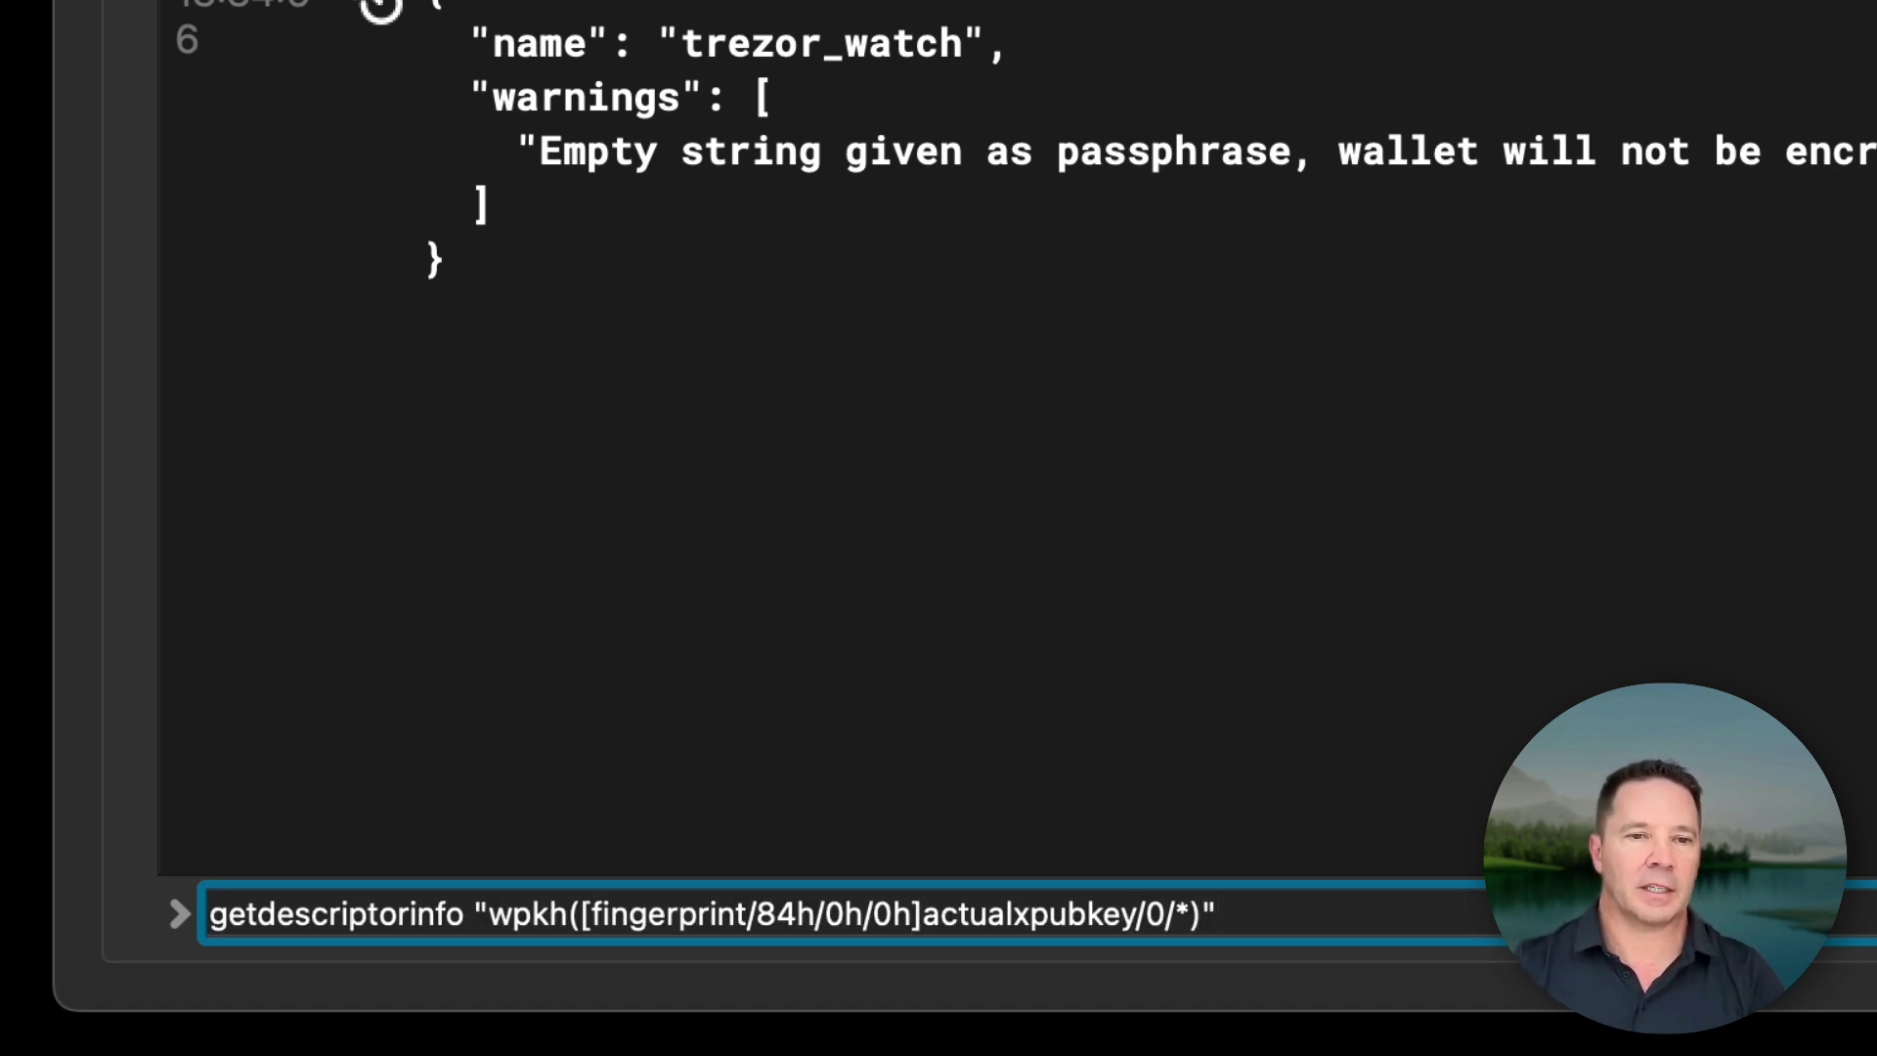
drag(735, 427, 402, 765)
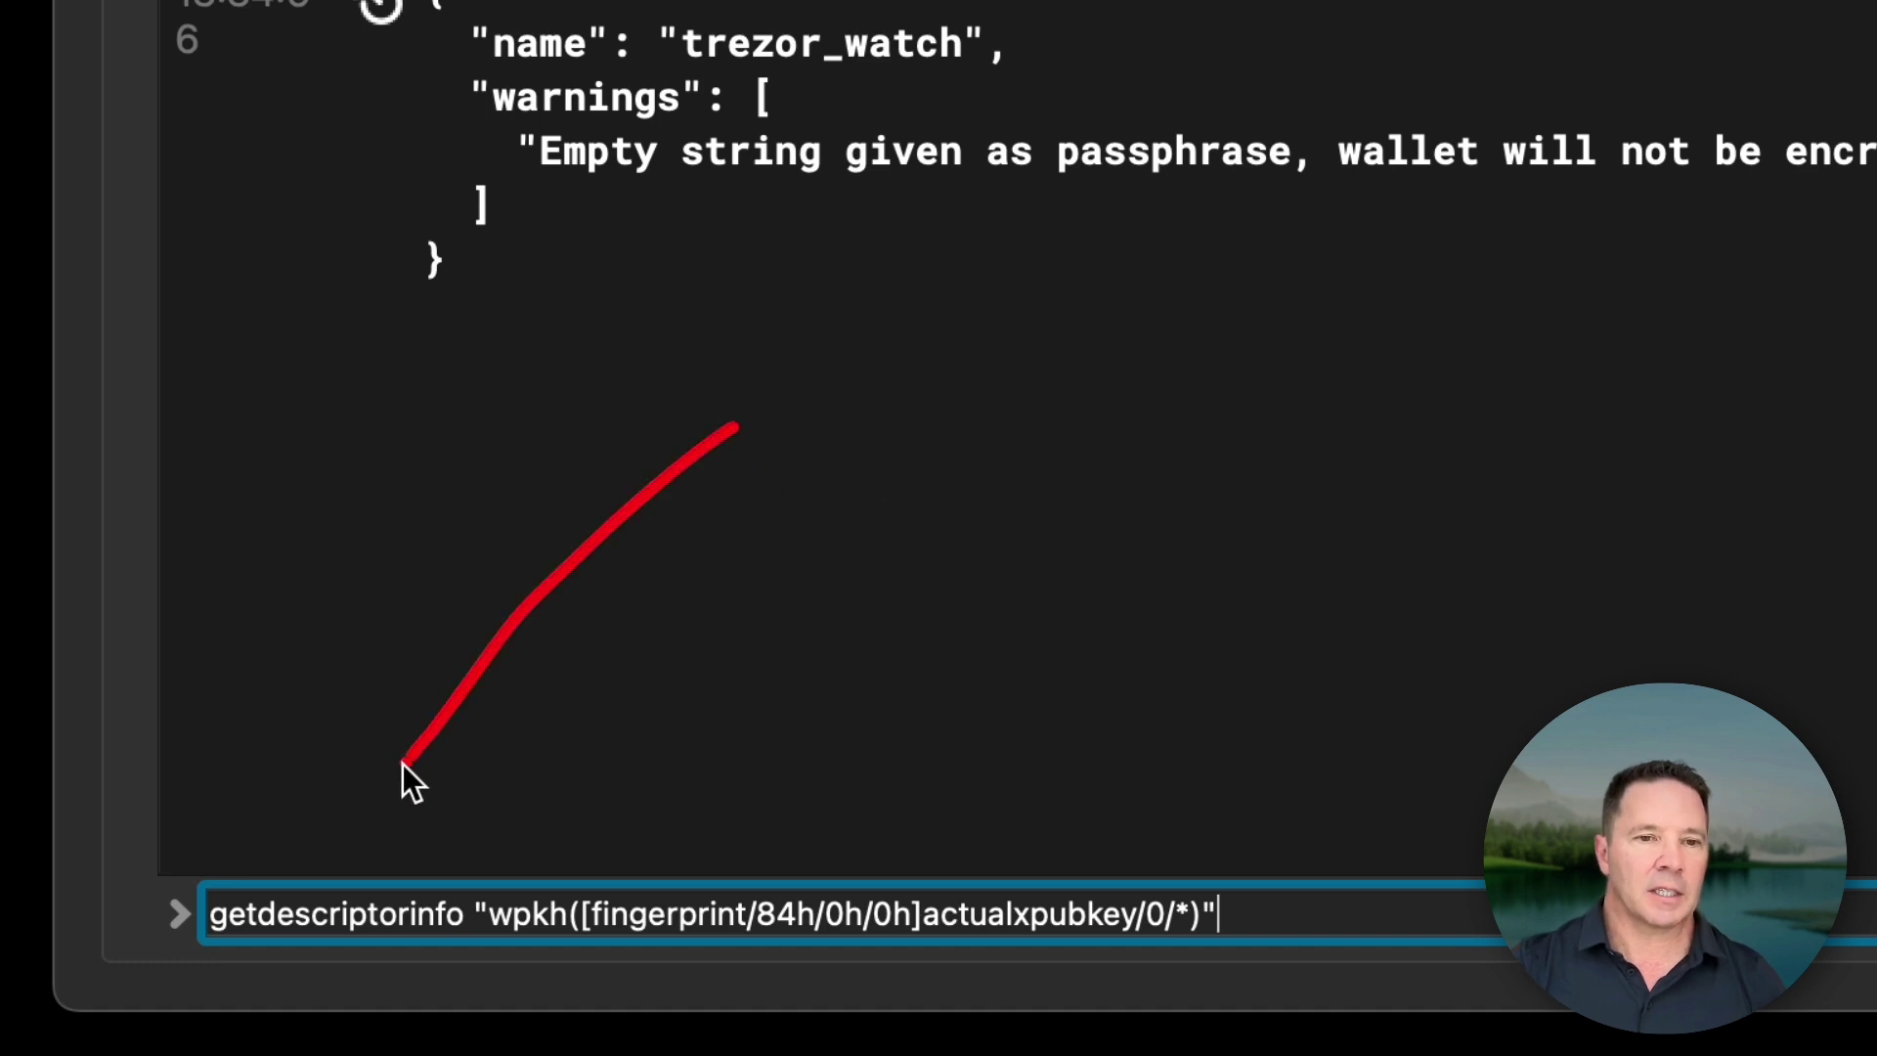
drag(356, 829, 512, 767)
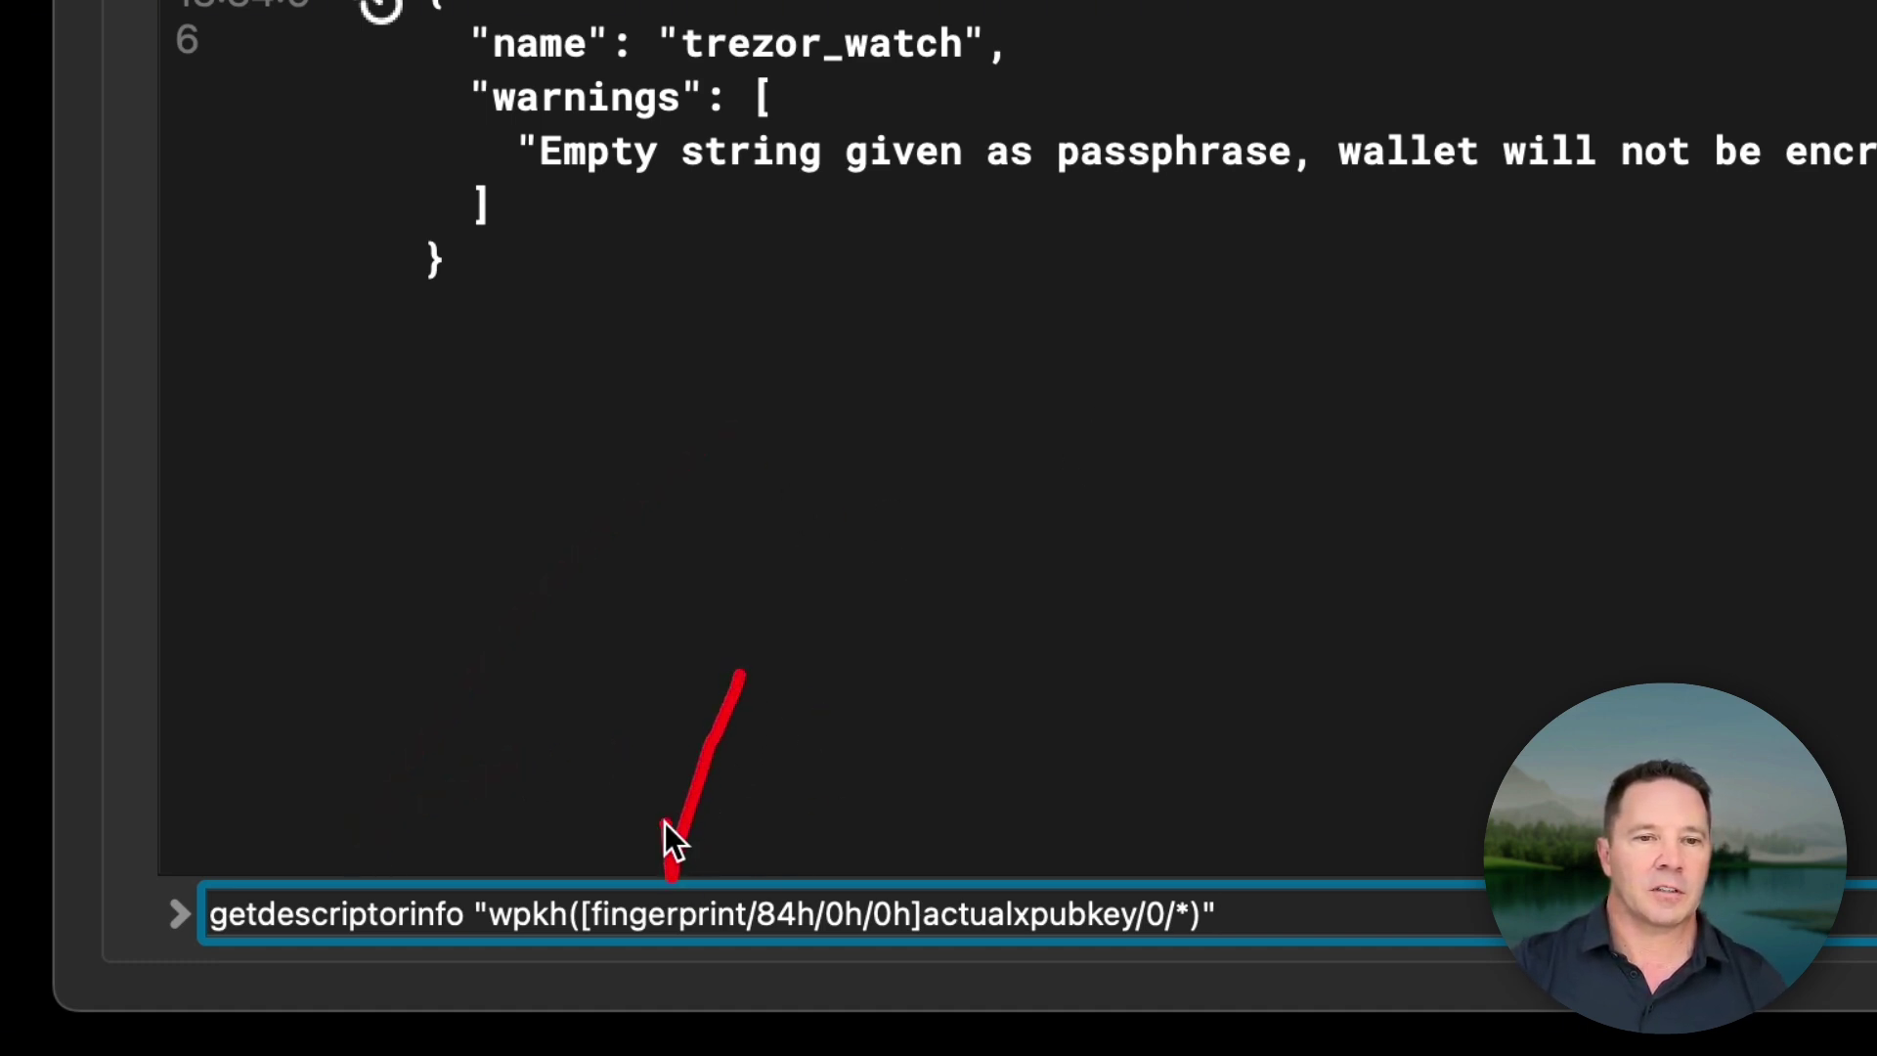
mouse_move(1148, 696)
mouse_down()
mouse_move(1046, 892)
mouse_move(1102, 859)
mouse_up()
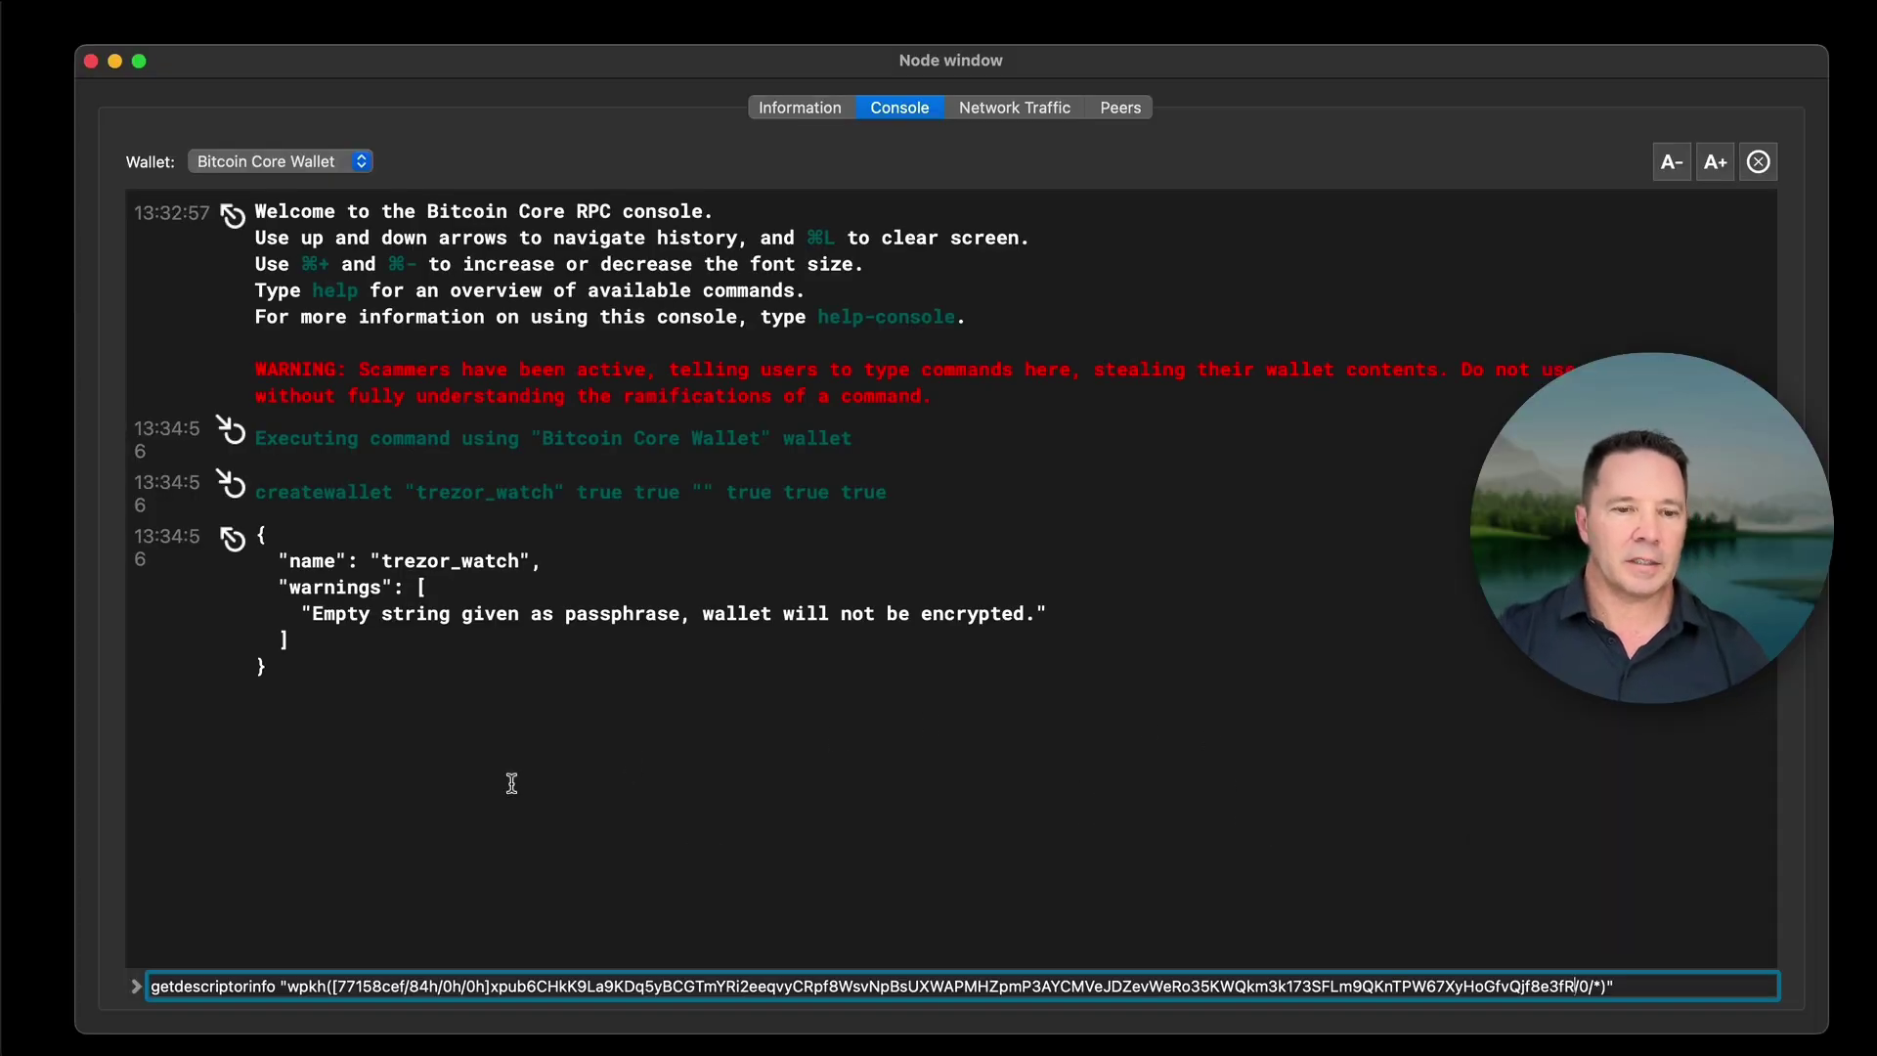
mouse_move(531, 716)
mouse_down()
mouse_move(362, 966)
mouse_move(593, 897)
mouse_up()
drag(1542, 675, 1185, 956)
drag(1212, 873, 1182, 956)
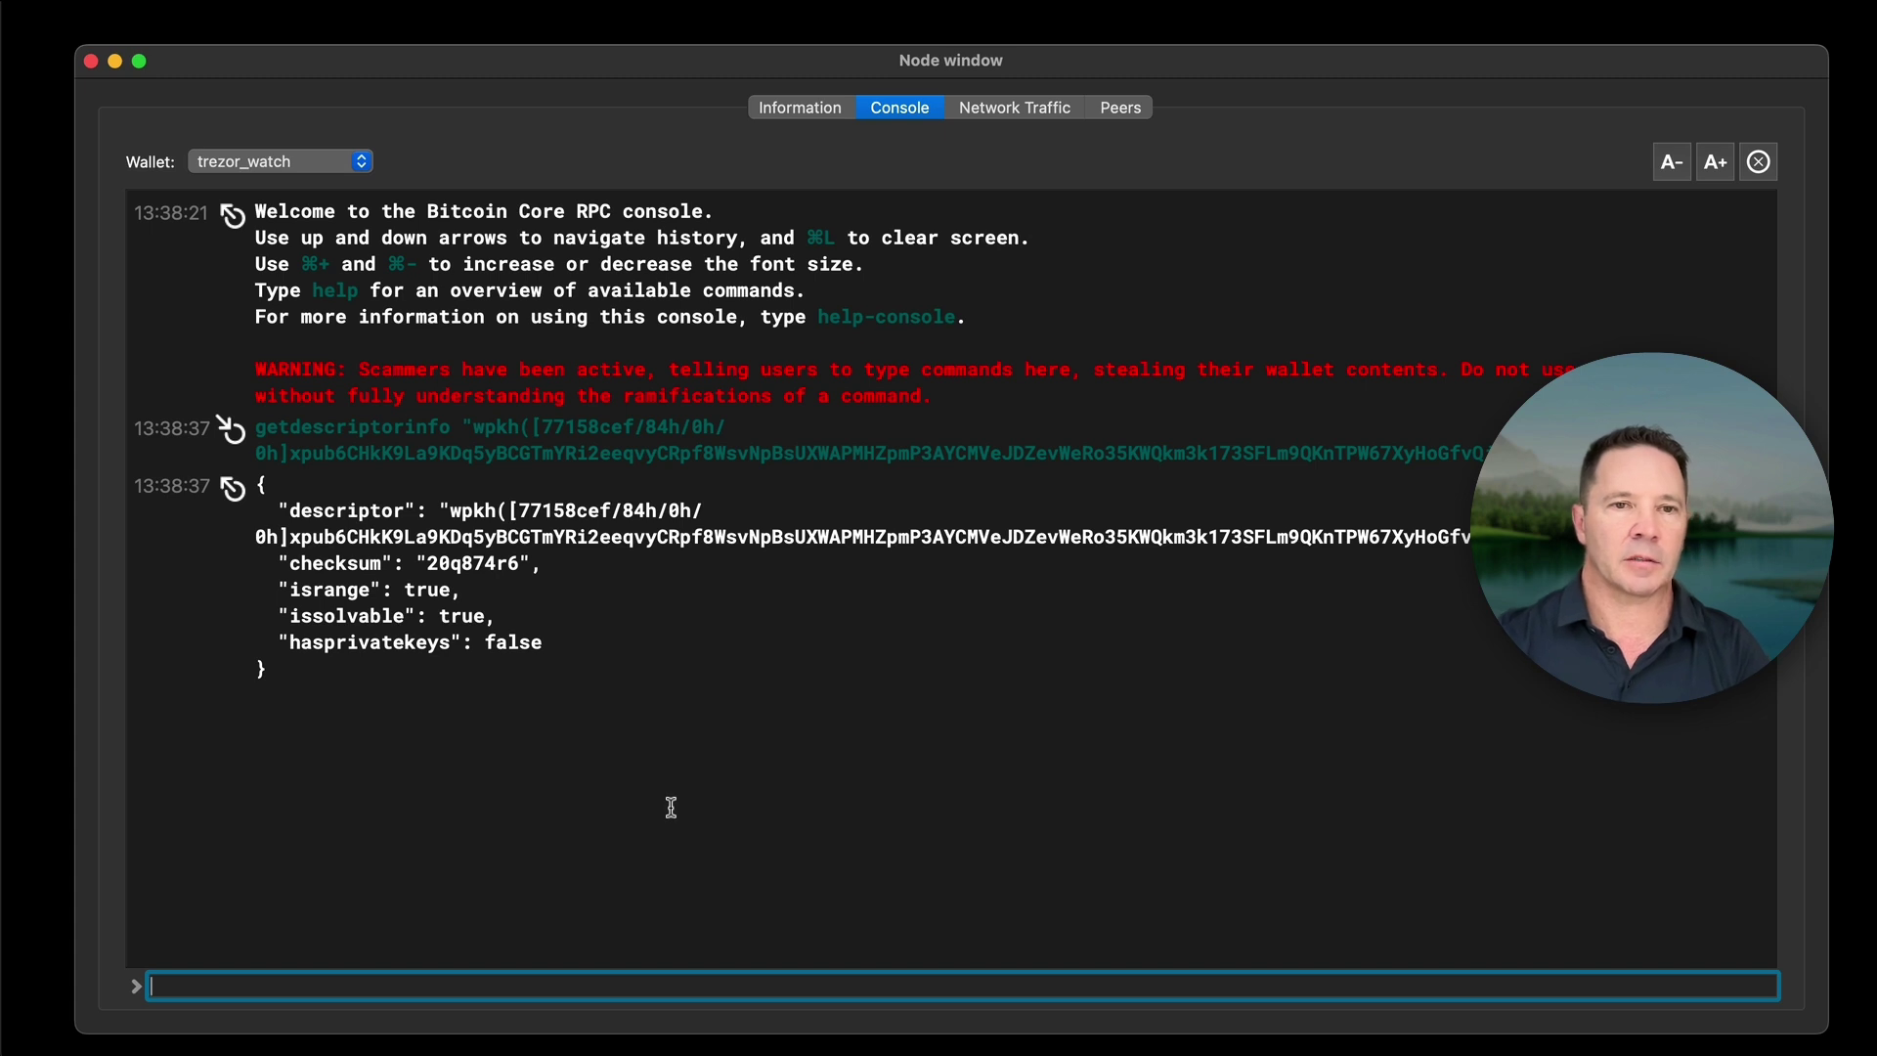
Confirm trezor_watch is the active wallet and highlight the returned checksum 20q874r6
mouse_move(513, 96)
mouse_down()
mouse_move(129, 137)
mouse_move(244, 80)
mouse_up()
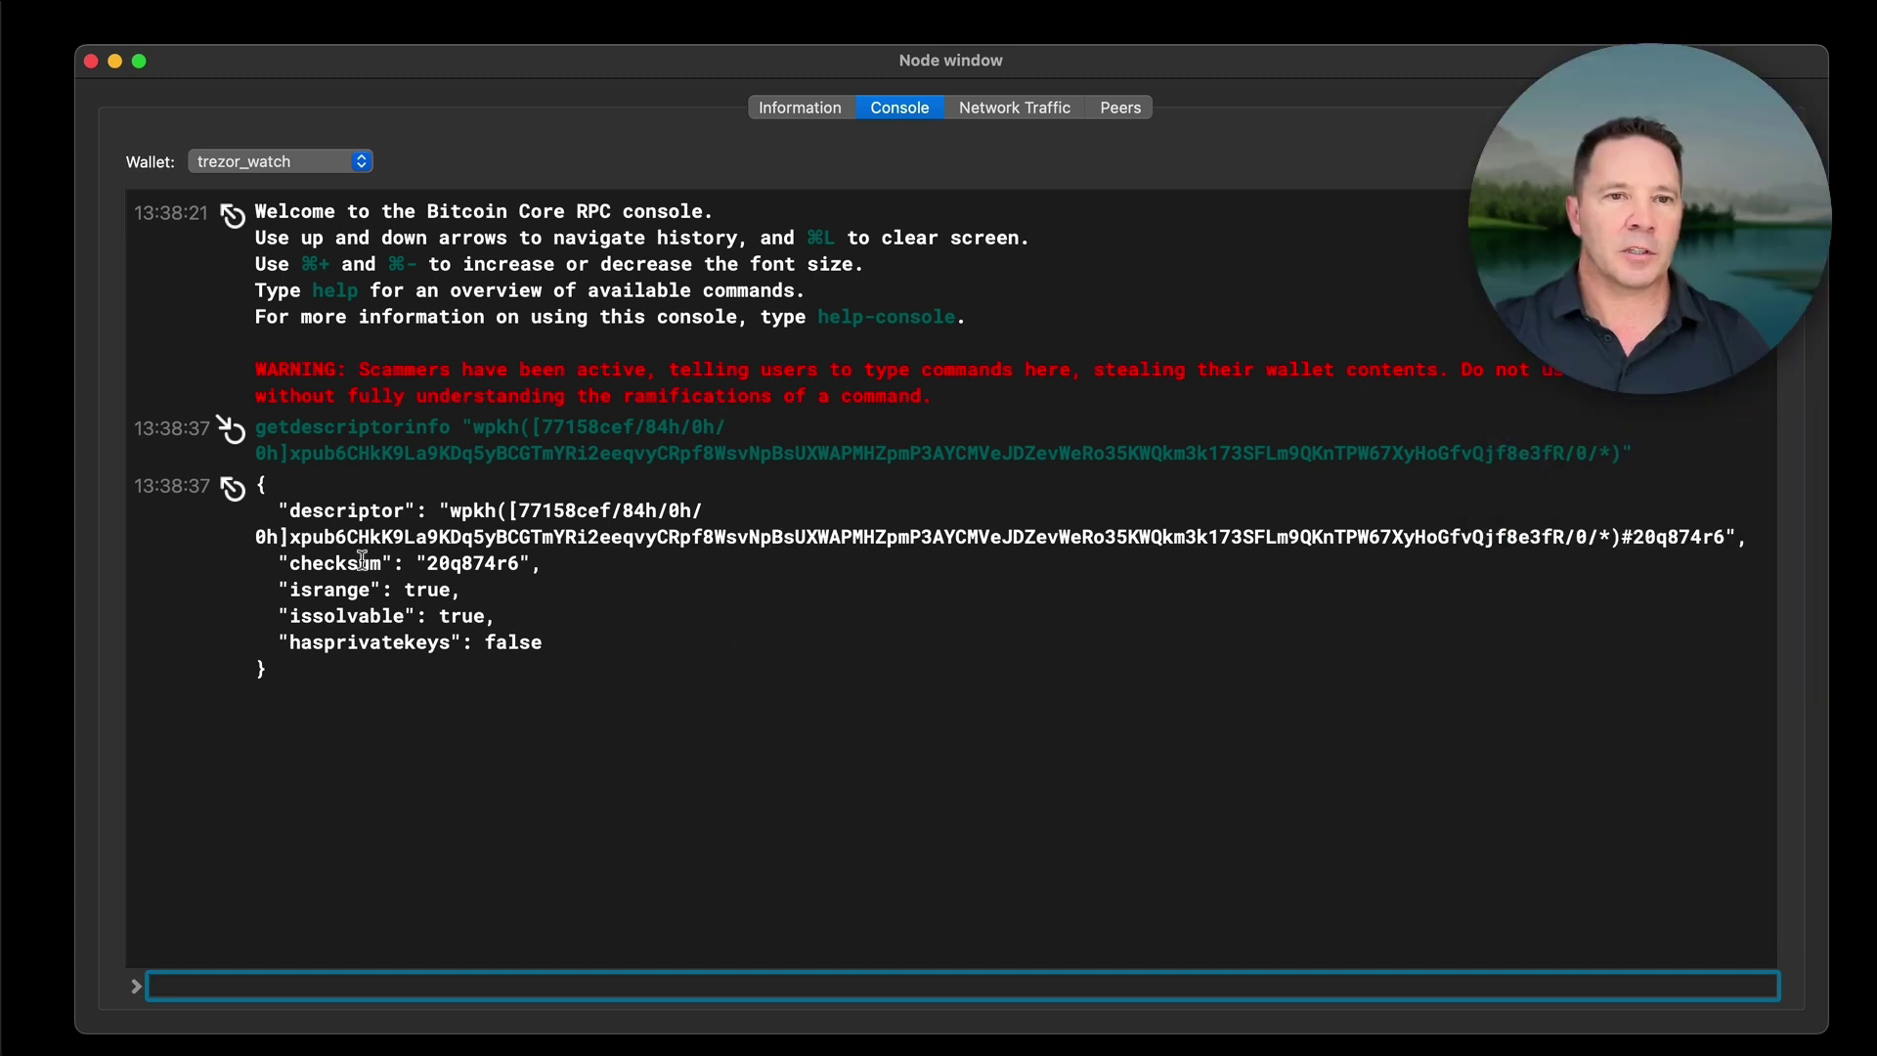
drag(301, 536, 590, 537)
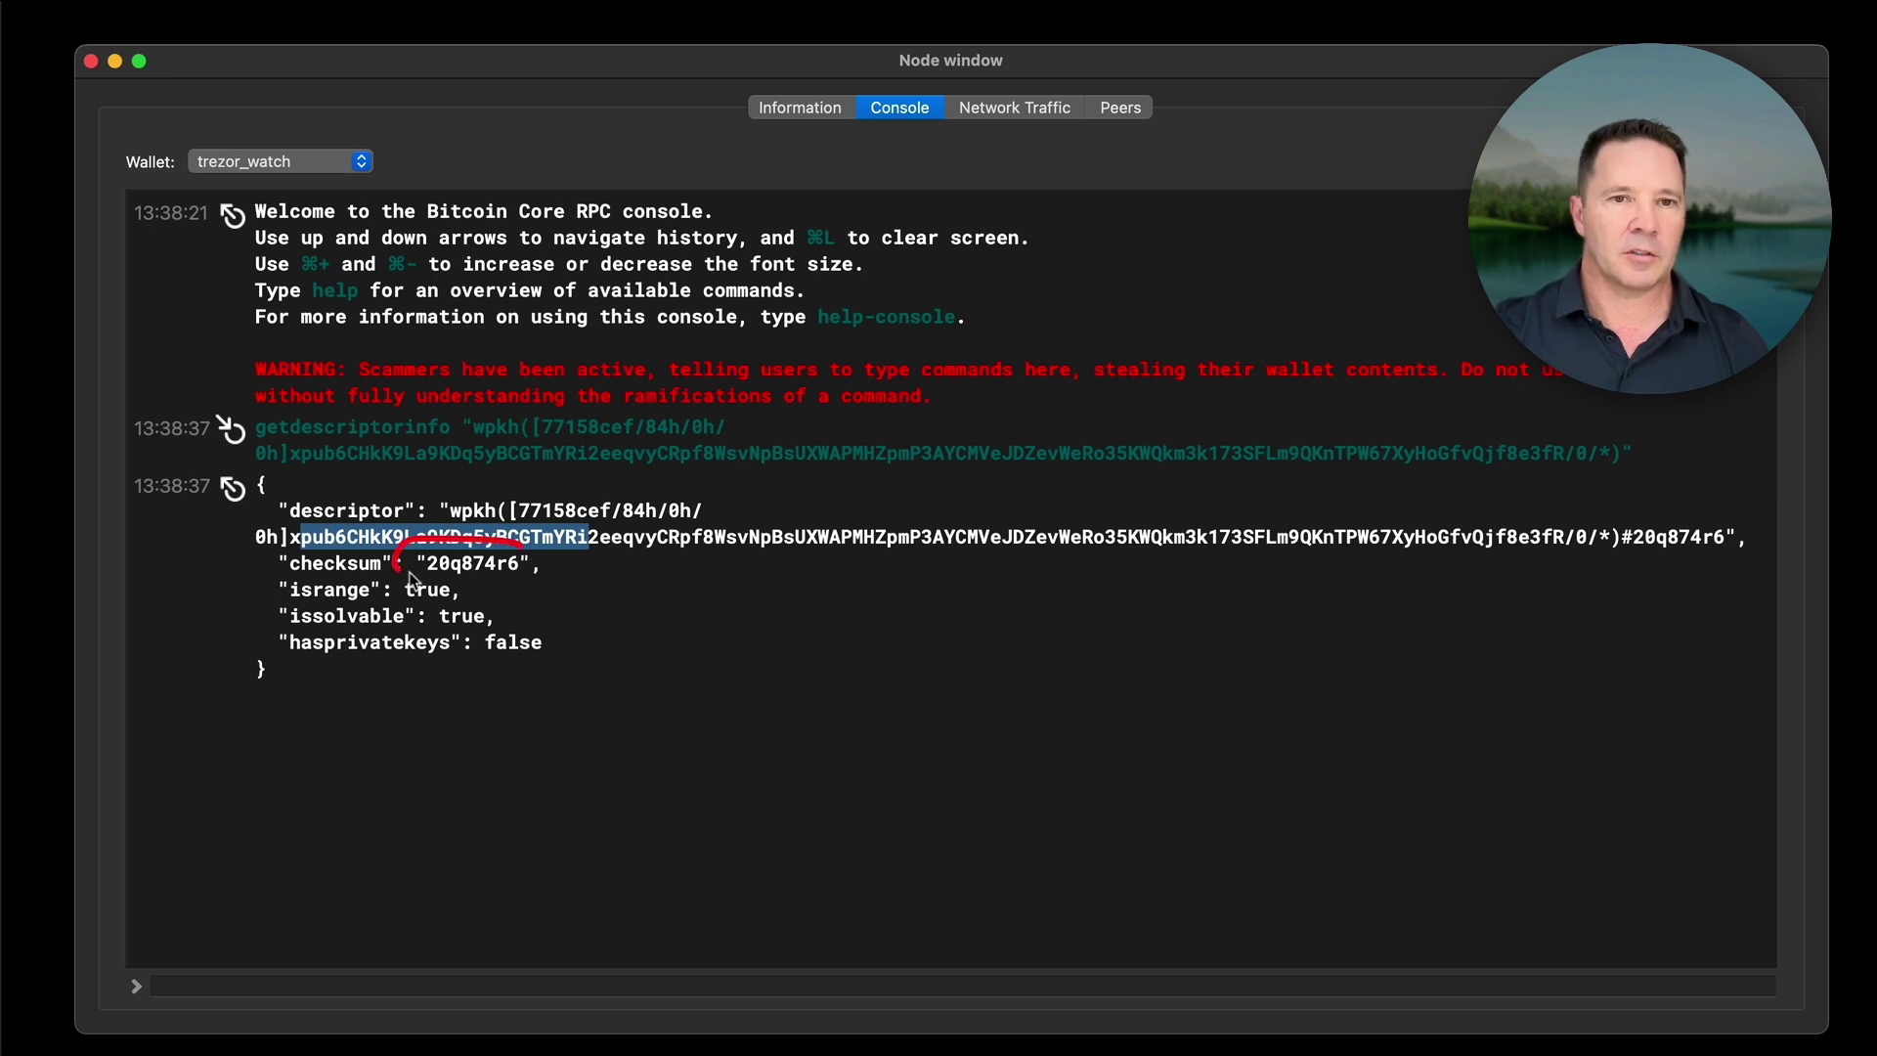
drag(396, 547, 391, 544)
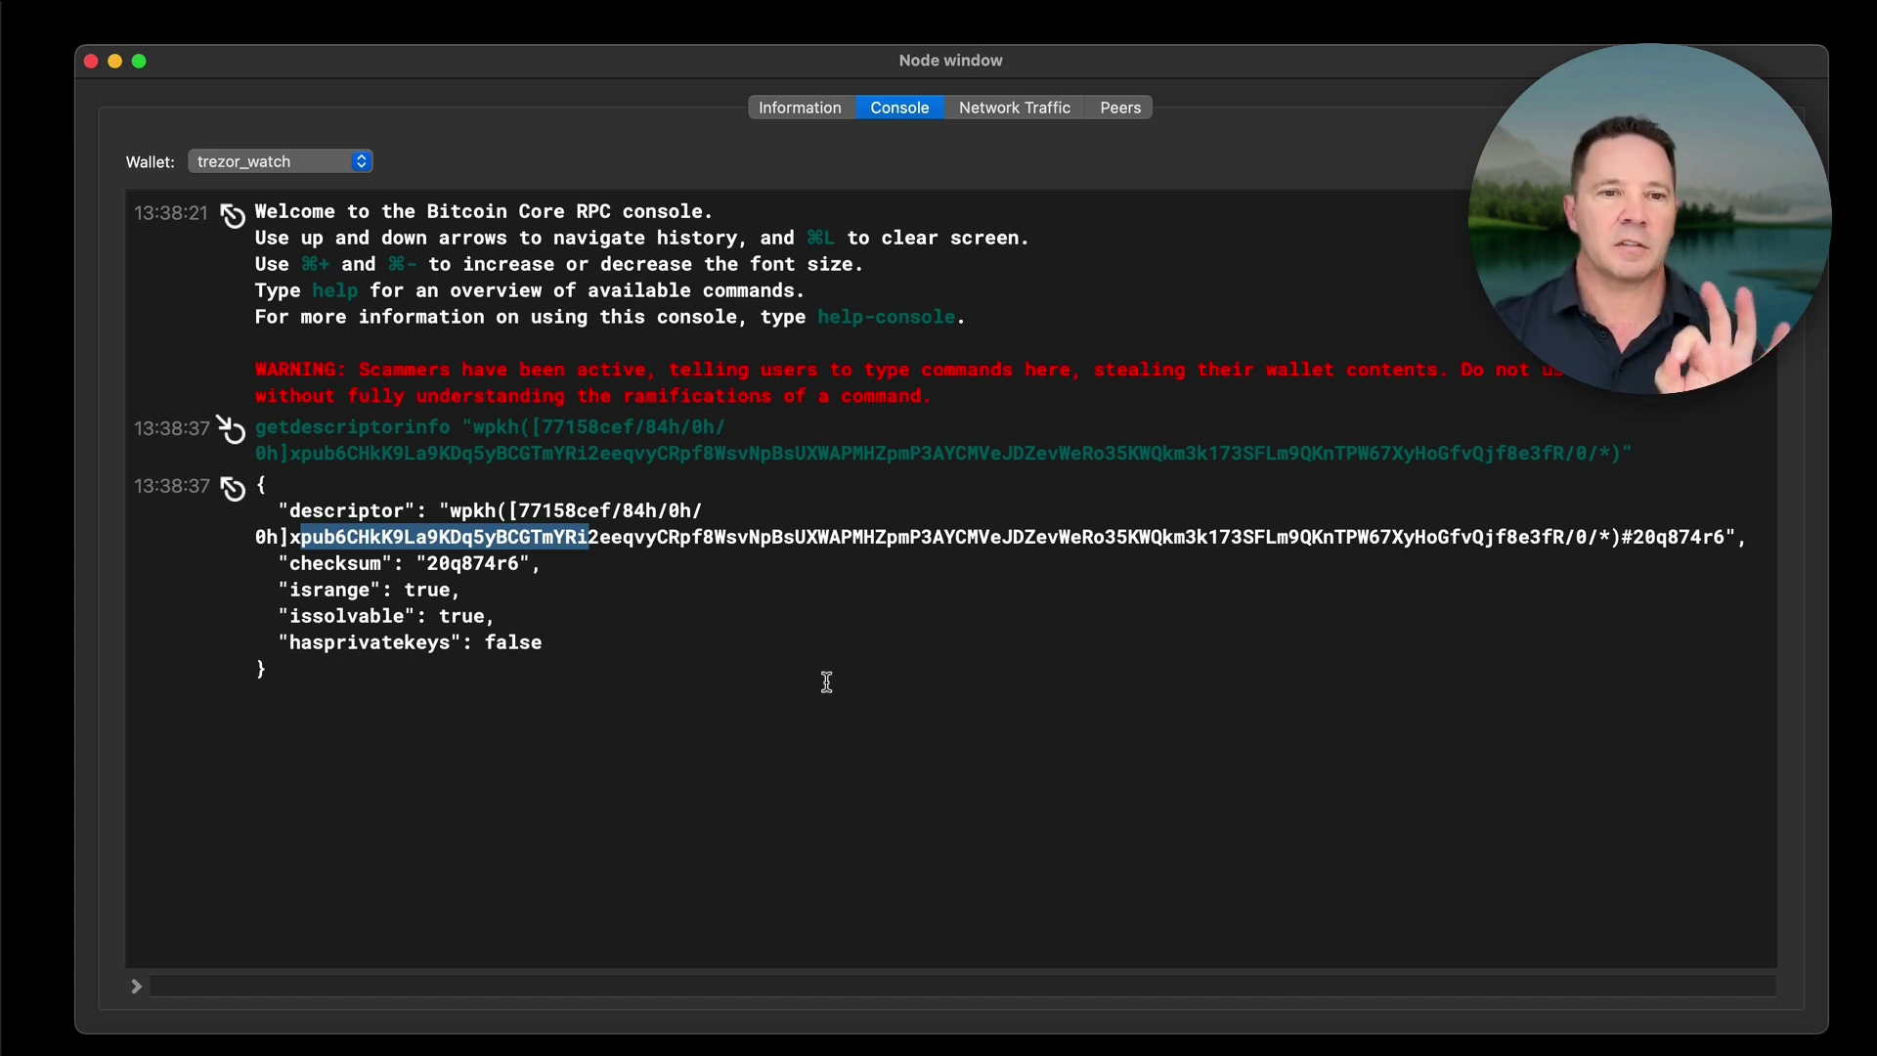
click(317, 989)
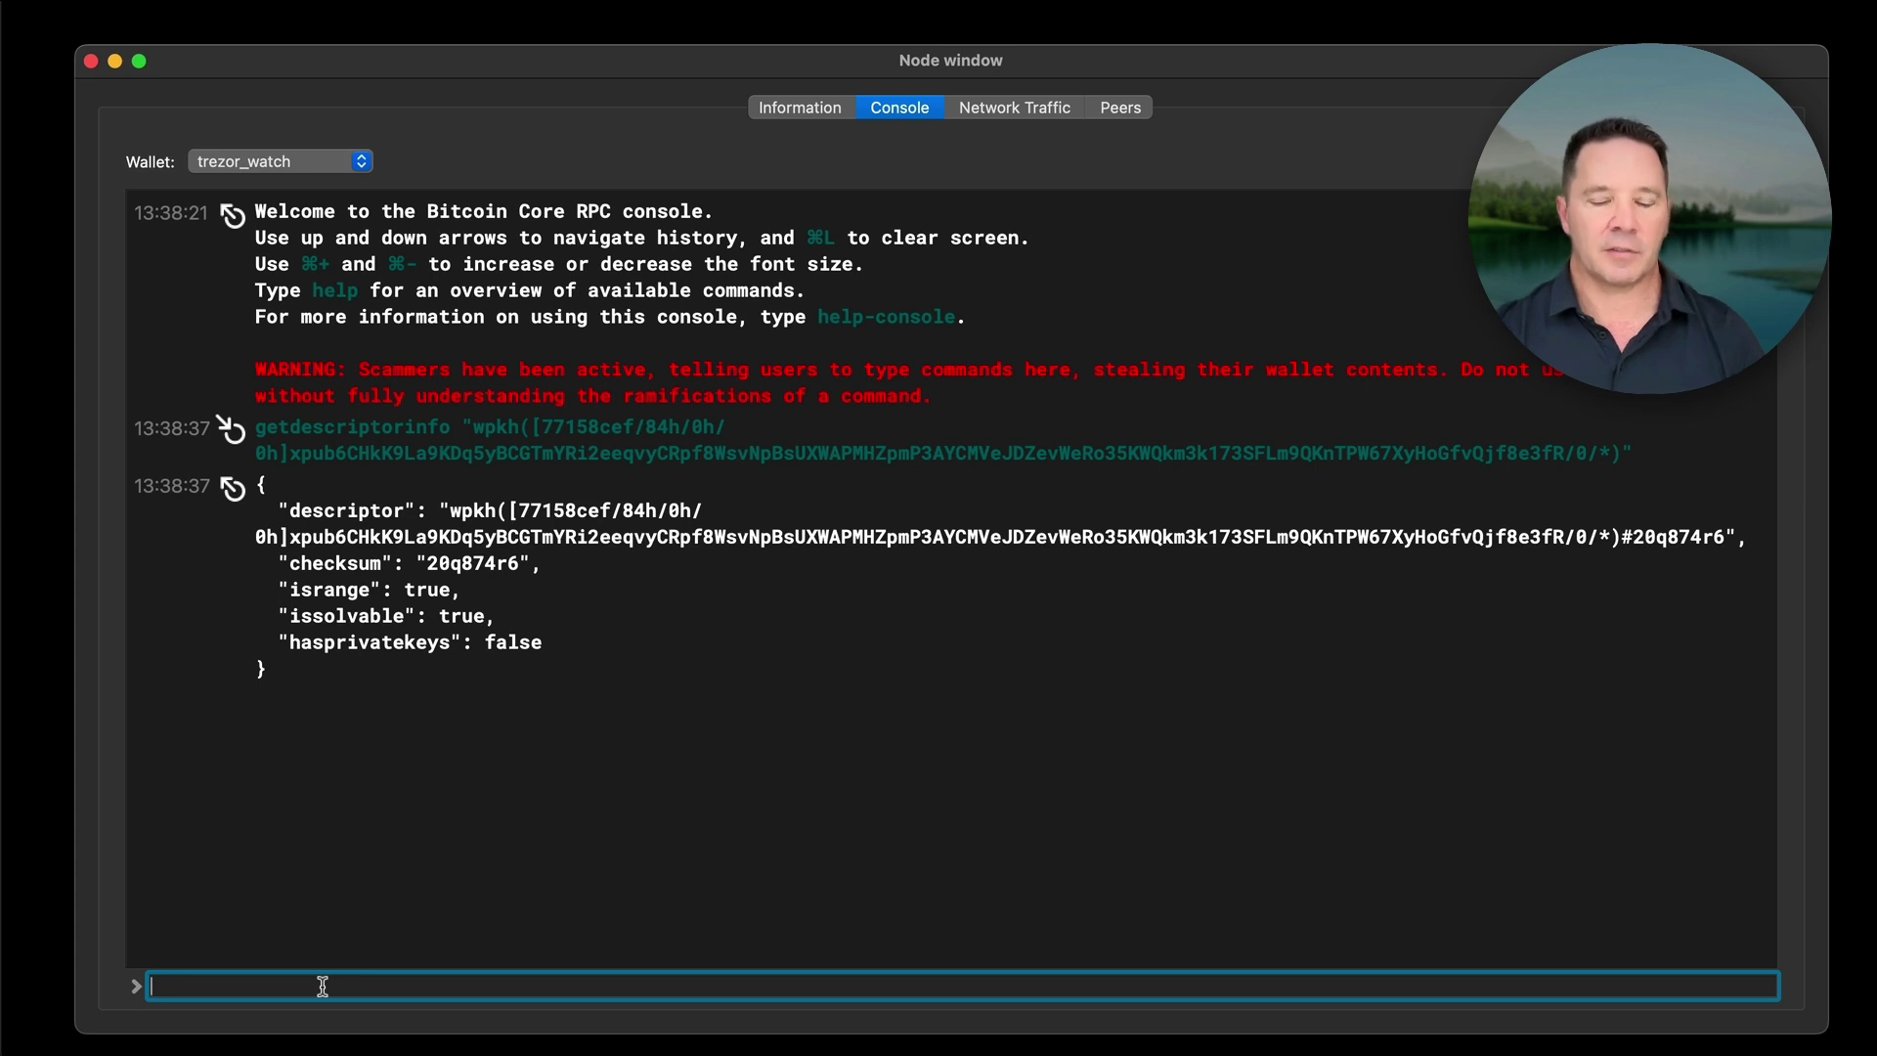
Paste the importdescriptors command into the console and point out its fingerprint and xpub parts
key(super+v)
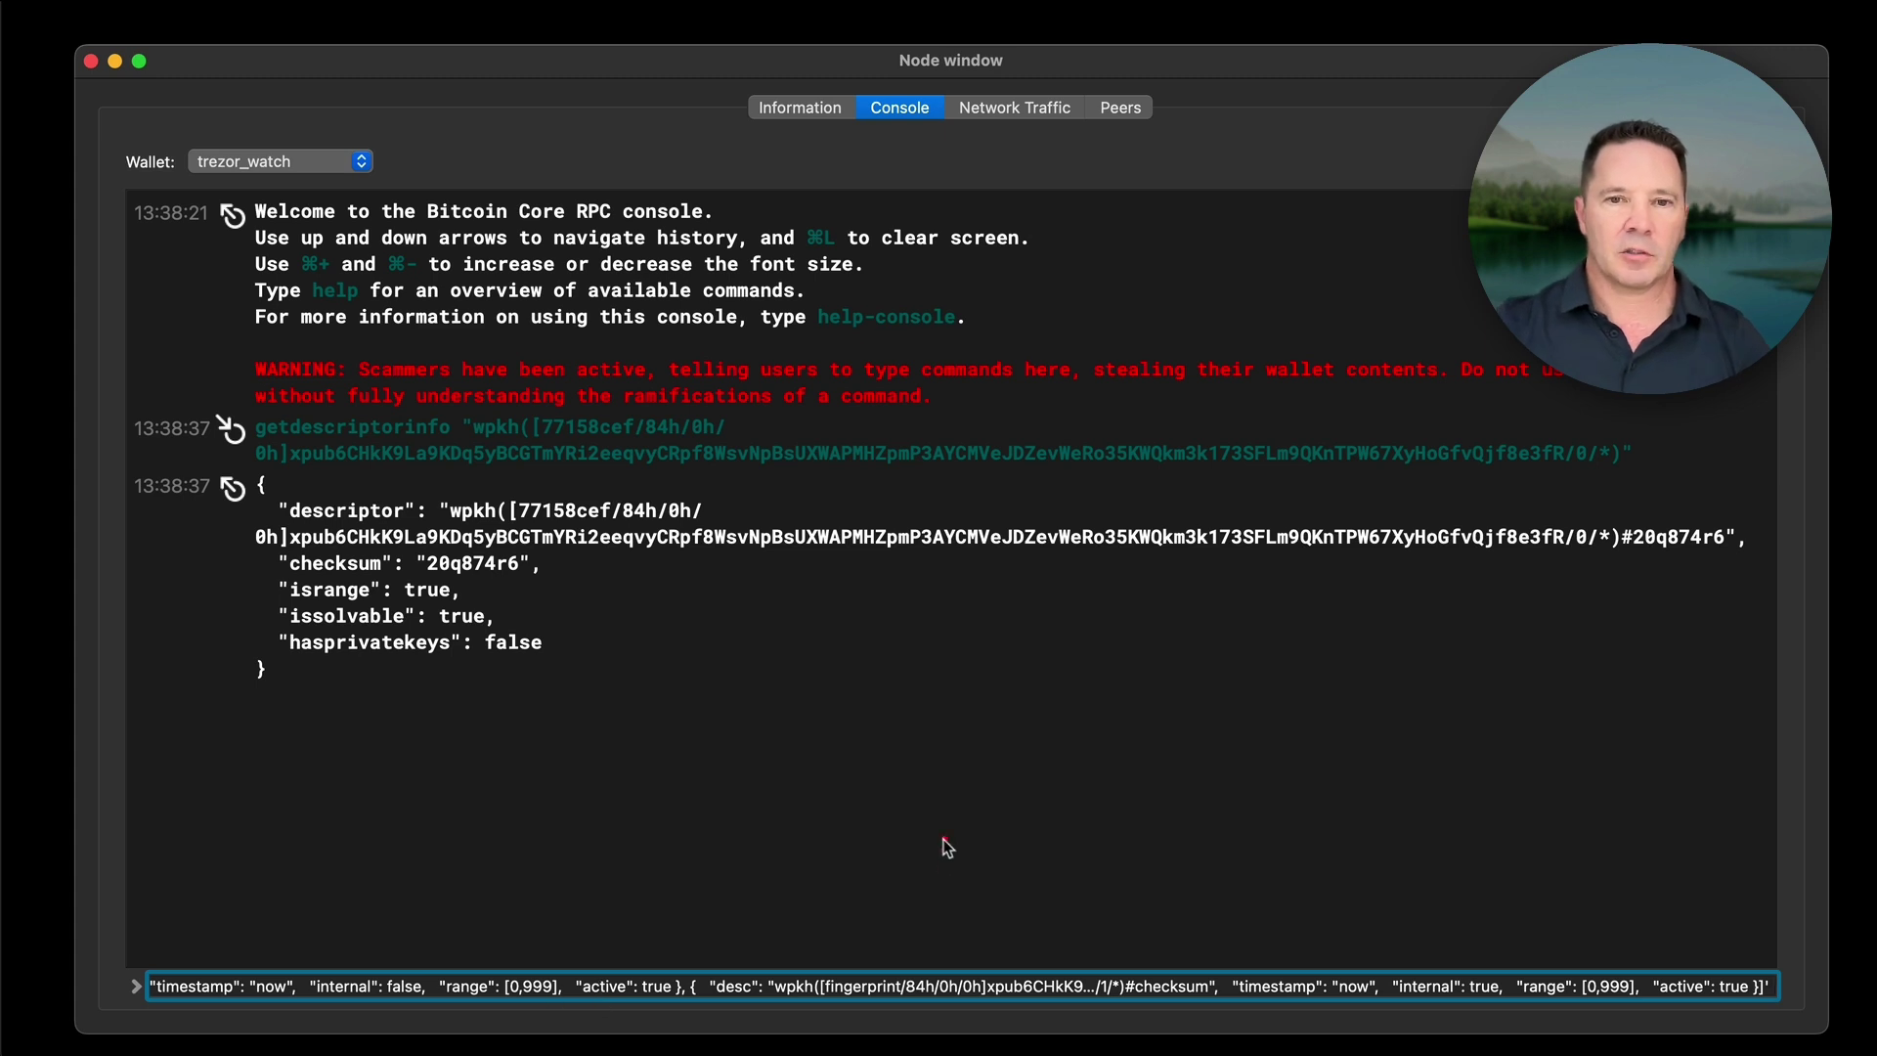
drag(944, 838, 866, 977)
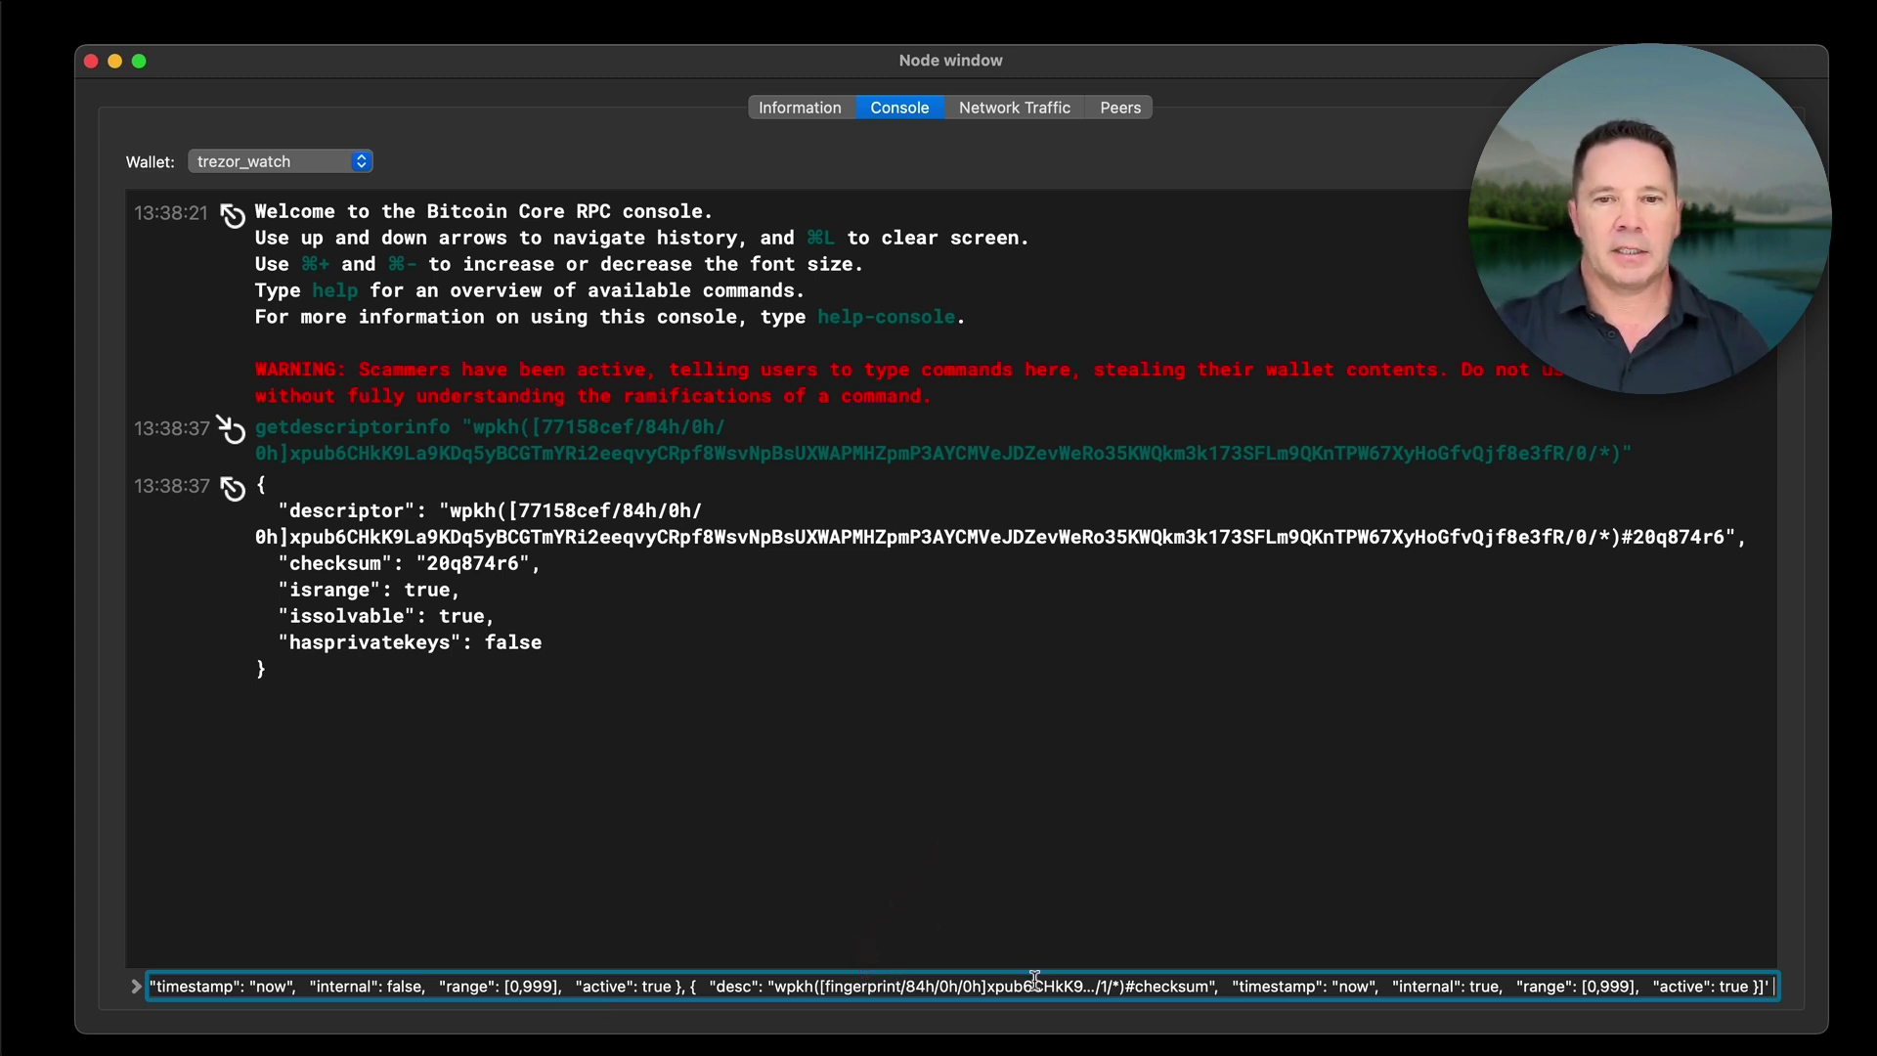
mouse_move(1102, 844)
mouse_down()
mouse_move(1046, 970)
mouse_move(1056, 947)
mouse_up()
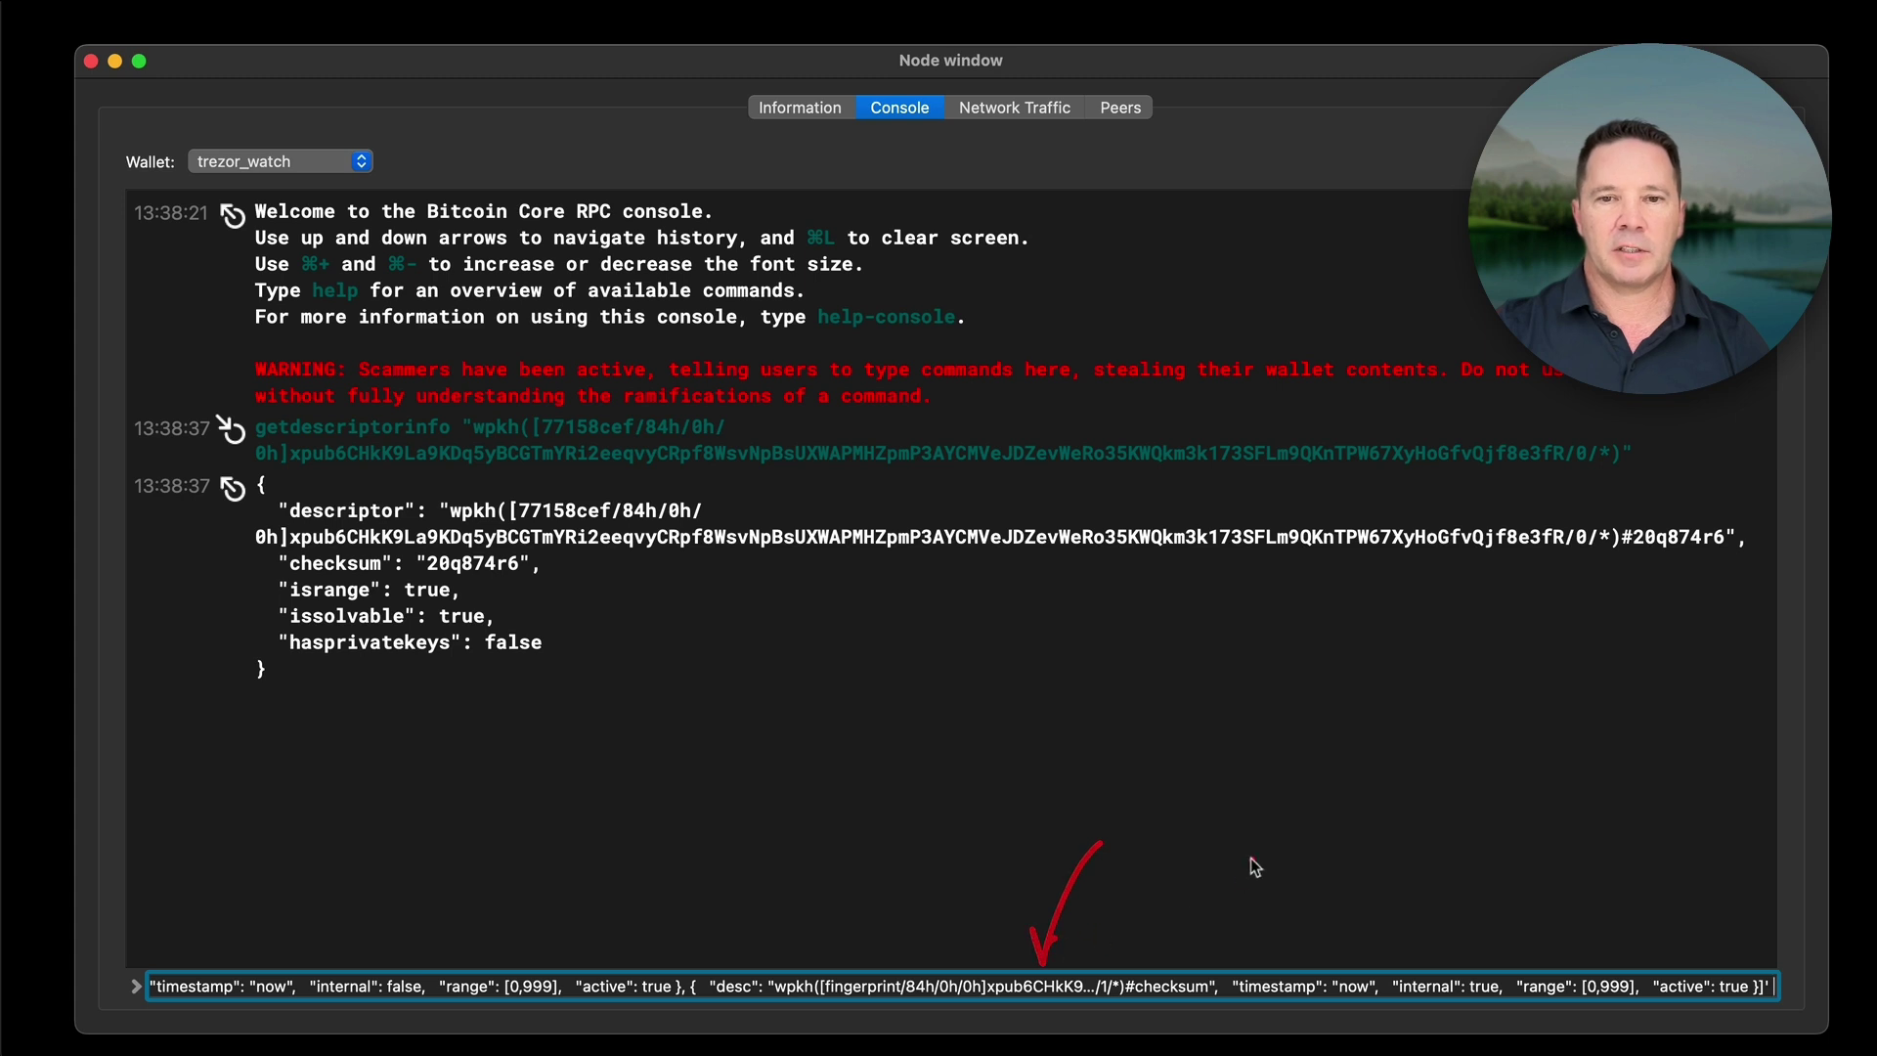
drag(1189, 956, 1213, 941)
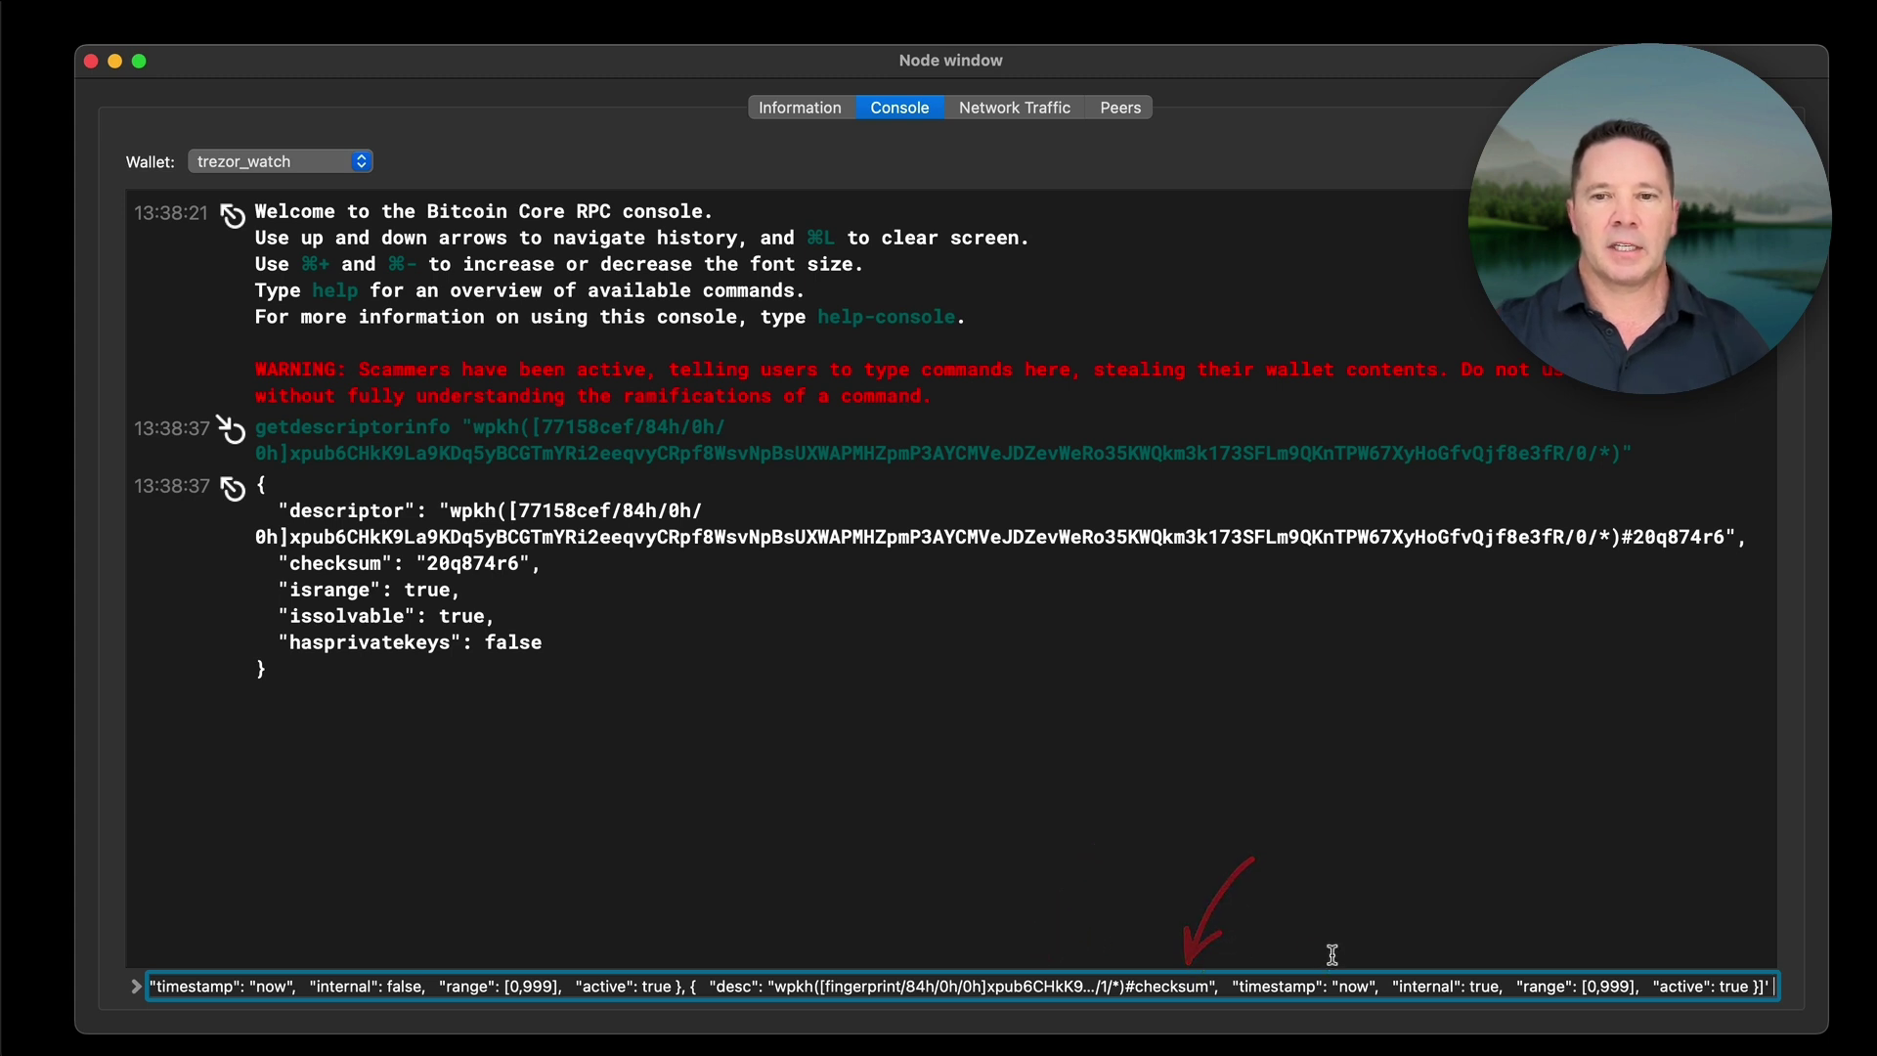
key(Home)
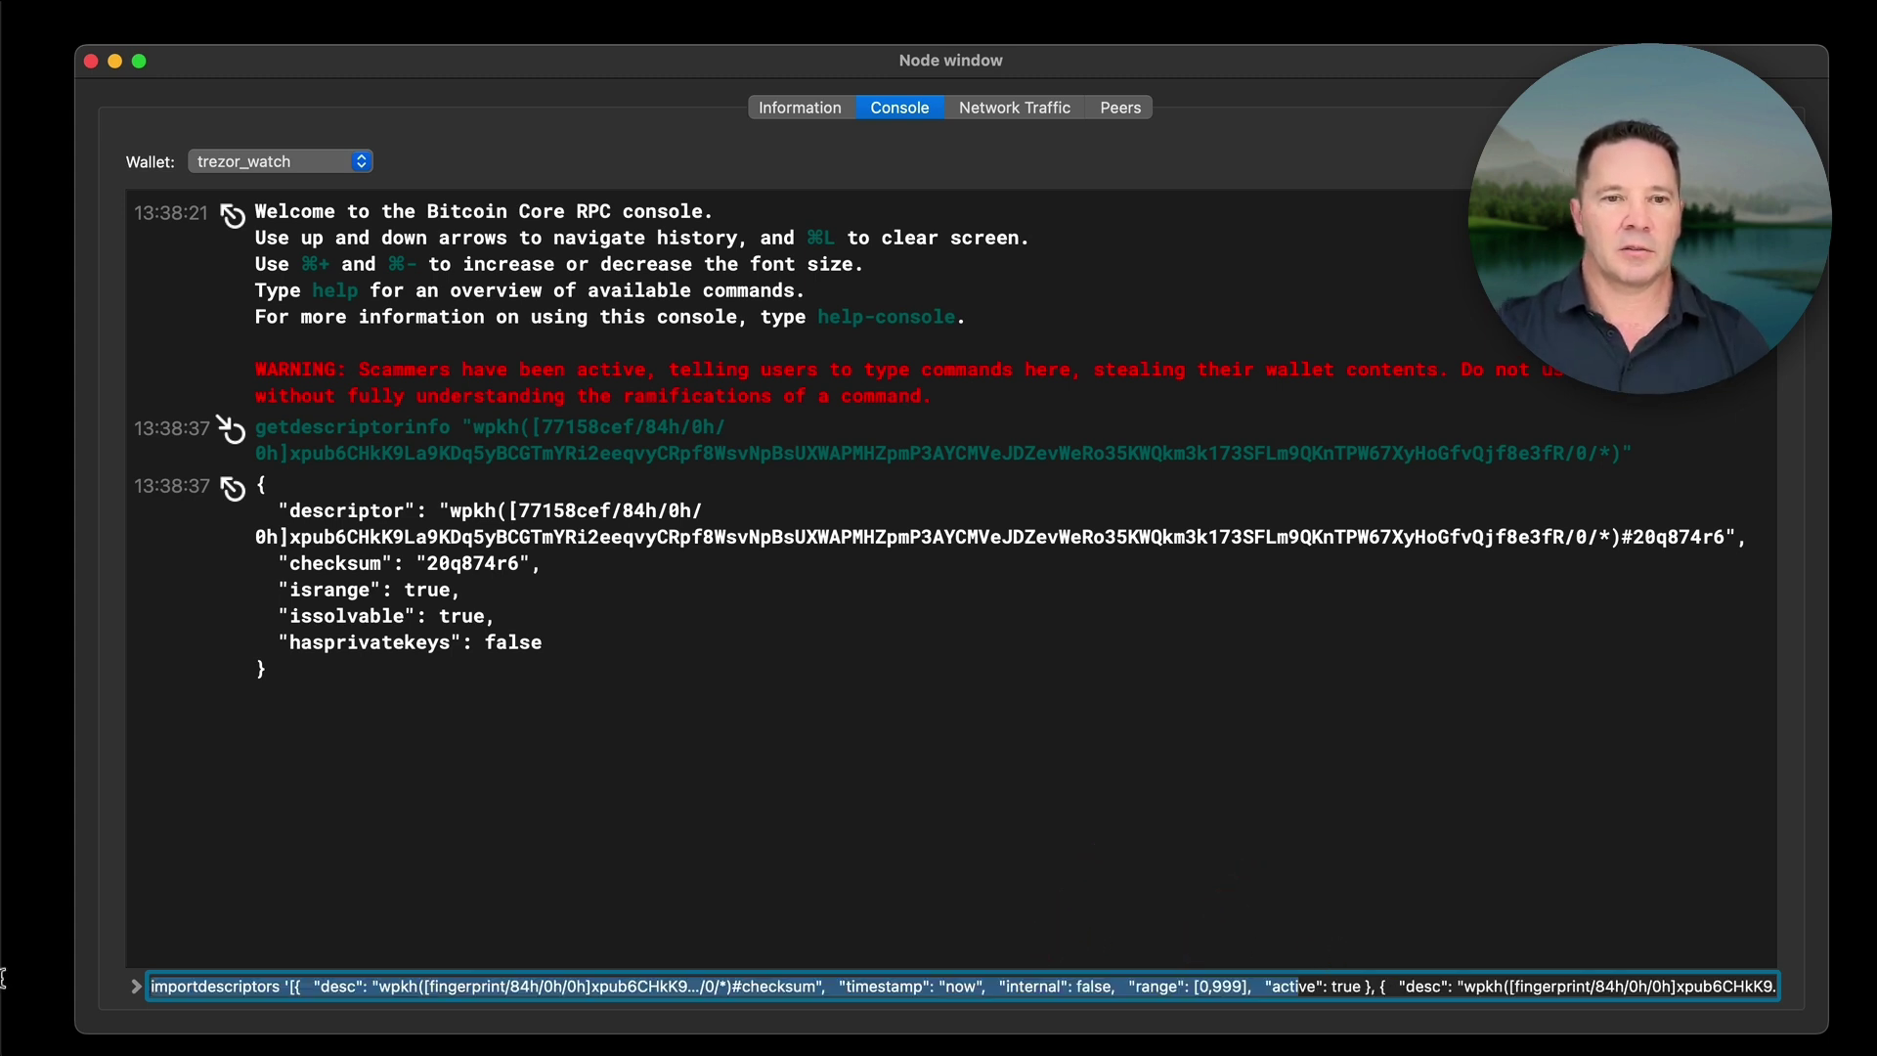
click(674, 990)
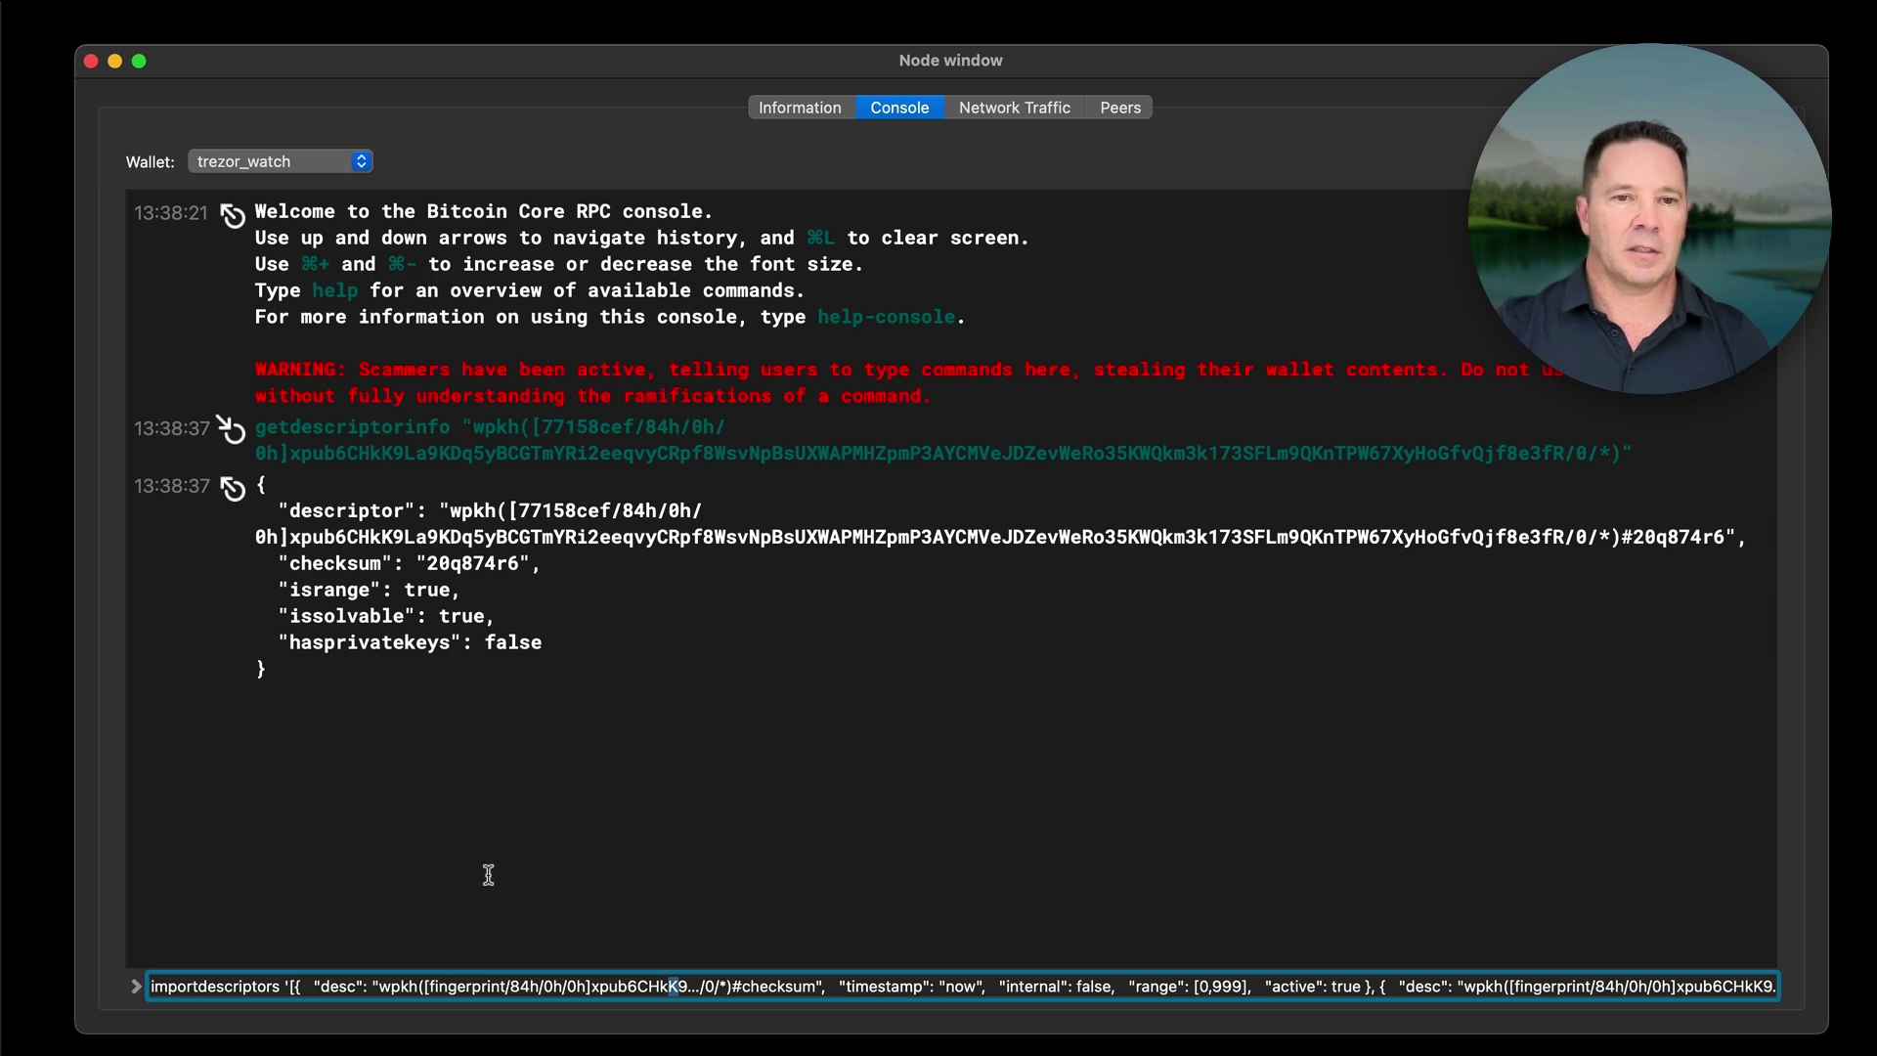
mouse_move(534, 790)
mouse_down()
mouse_move(486, 928)
mouse_move(448, 936)
mouse_up()
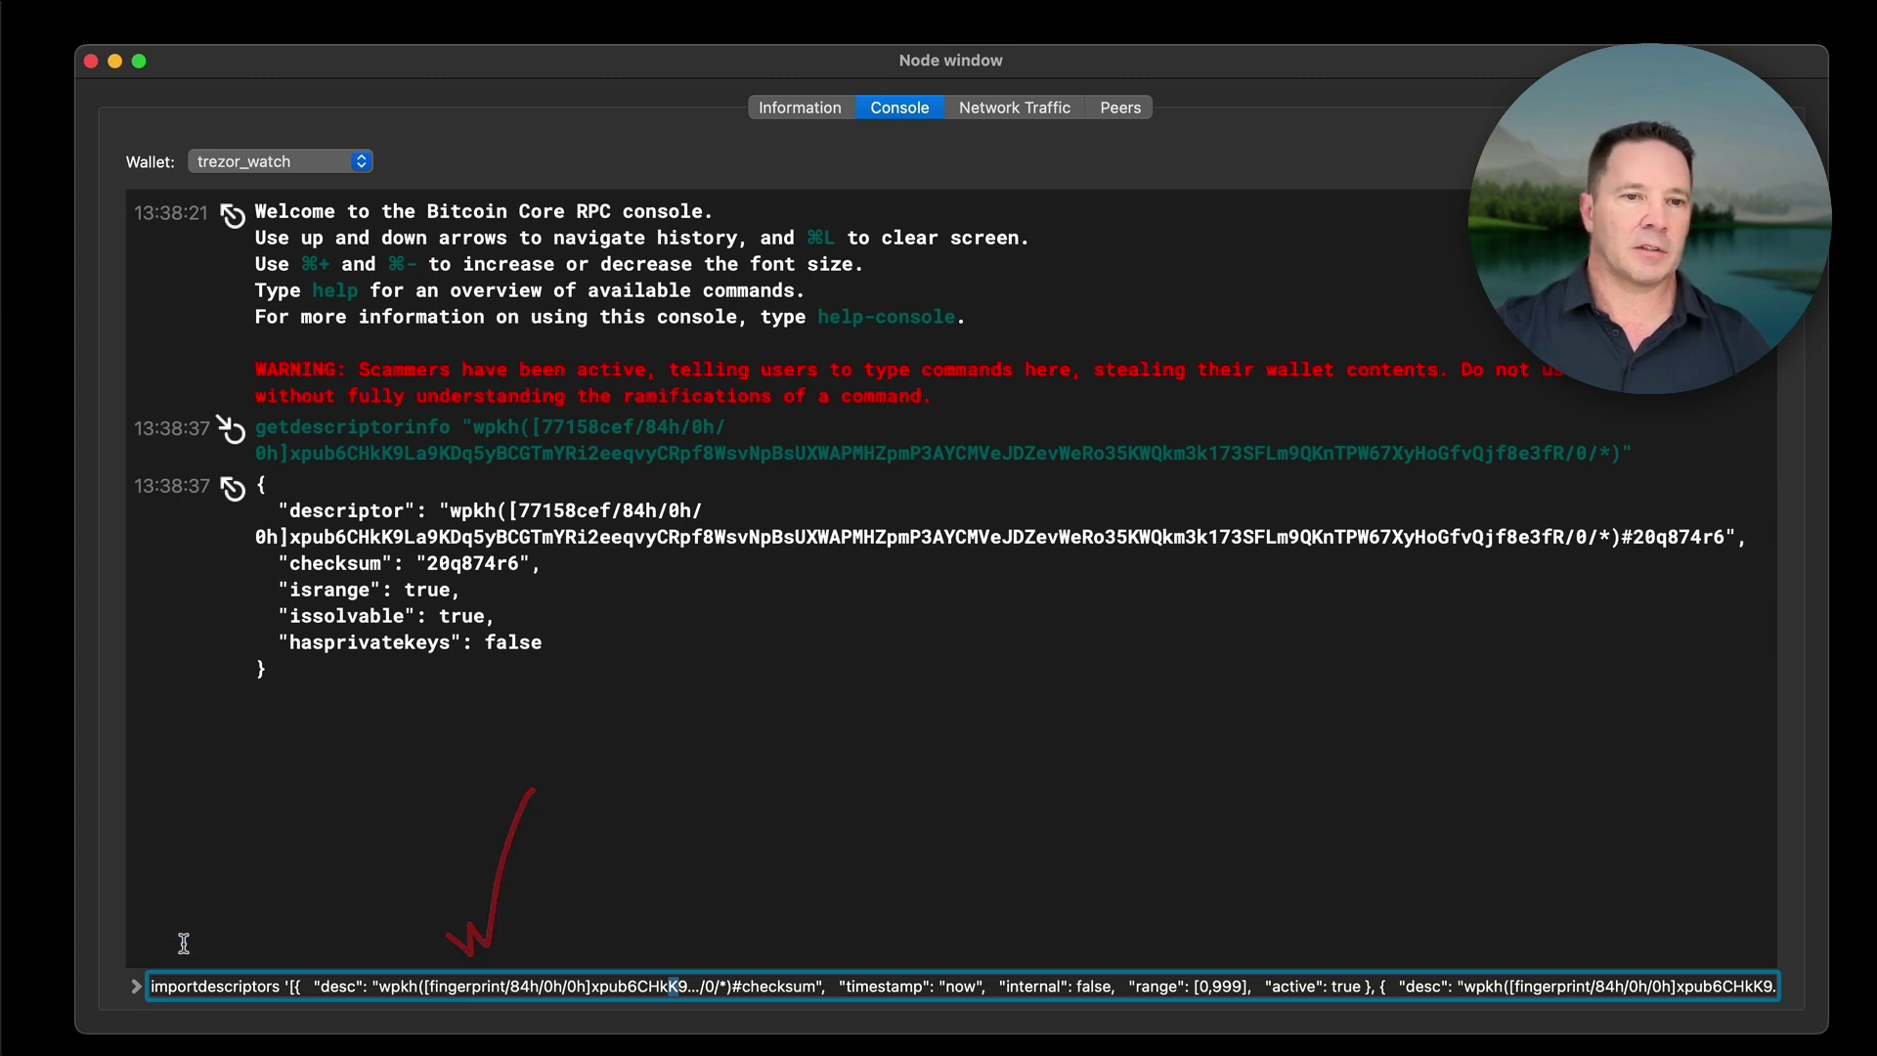
drag(233, 849, 168, 953)
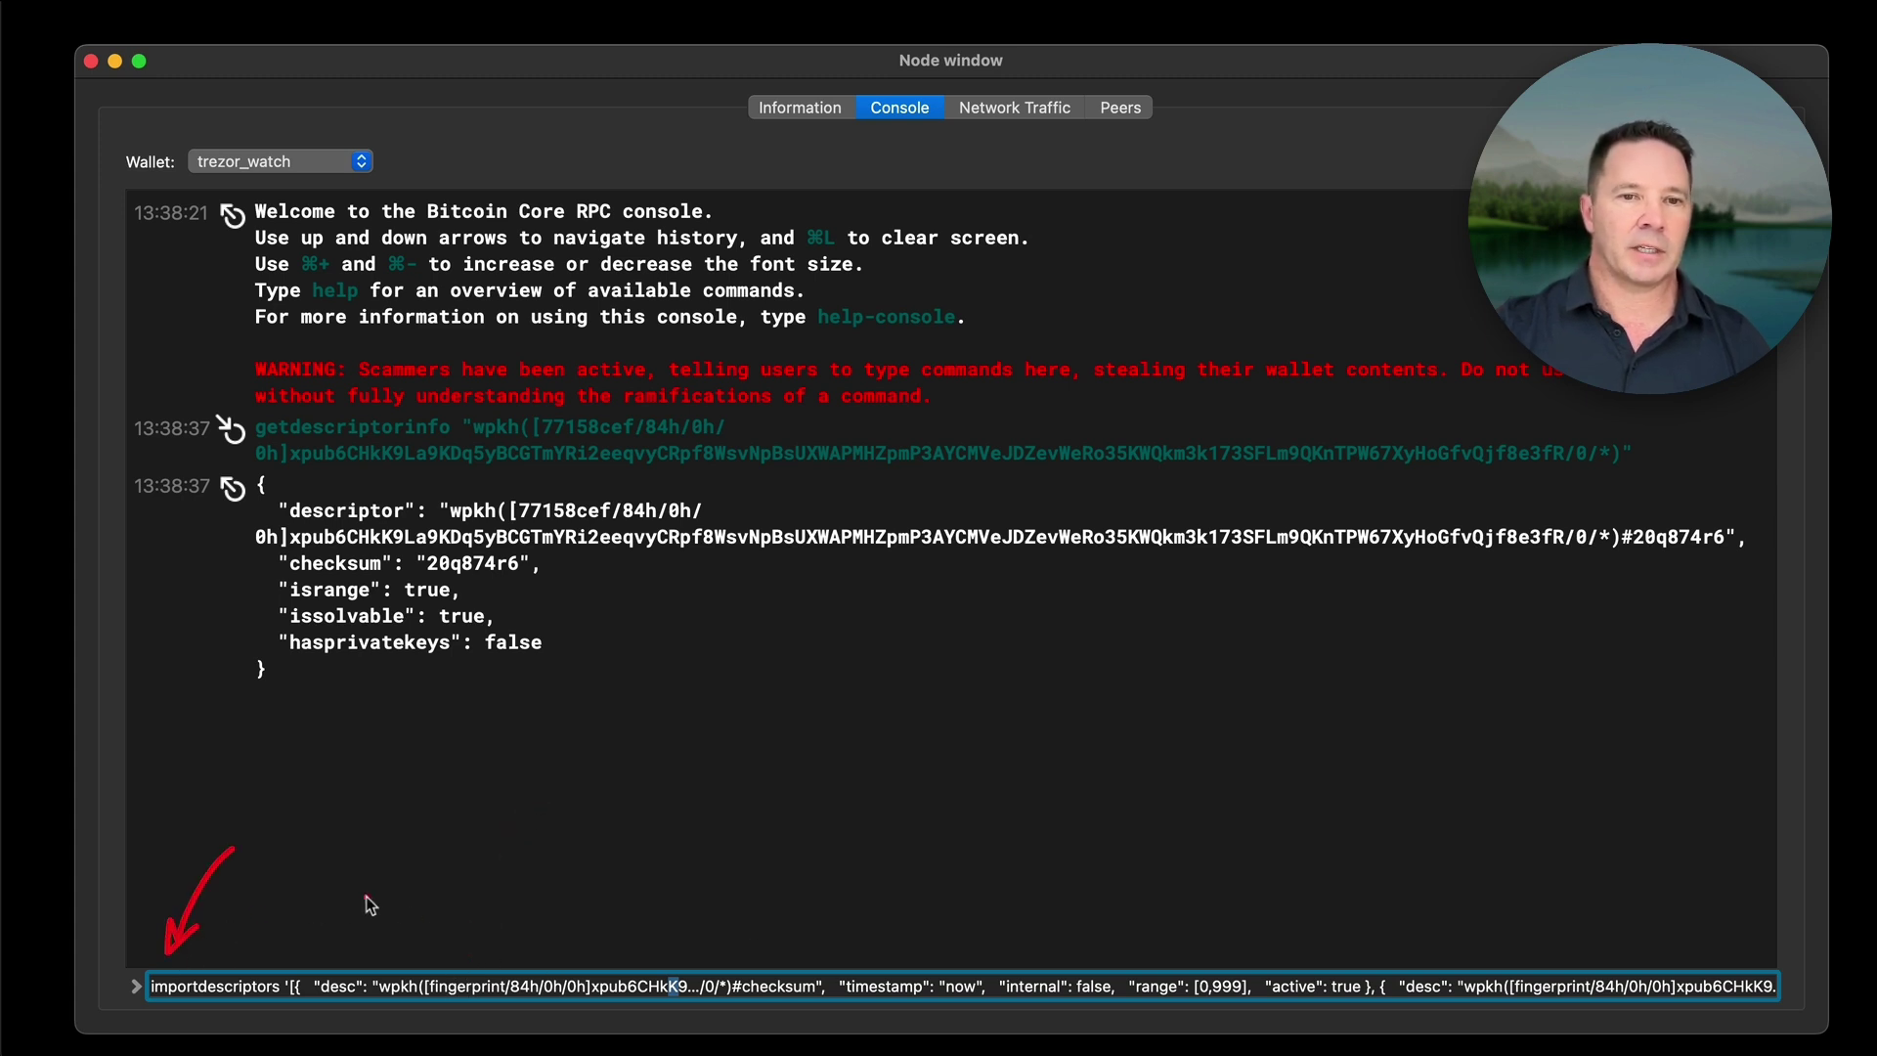
Replace the first fingerprint placeholder with 77158cef and pick up the computed checksum 20q874r6
double_click(460, 988)
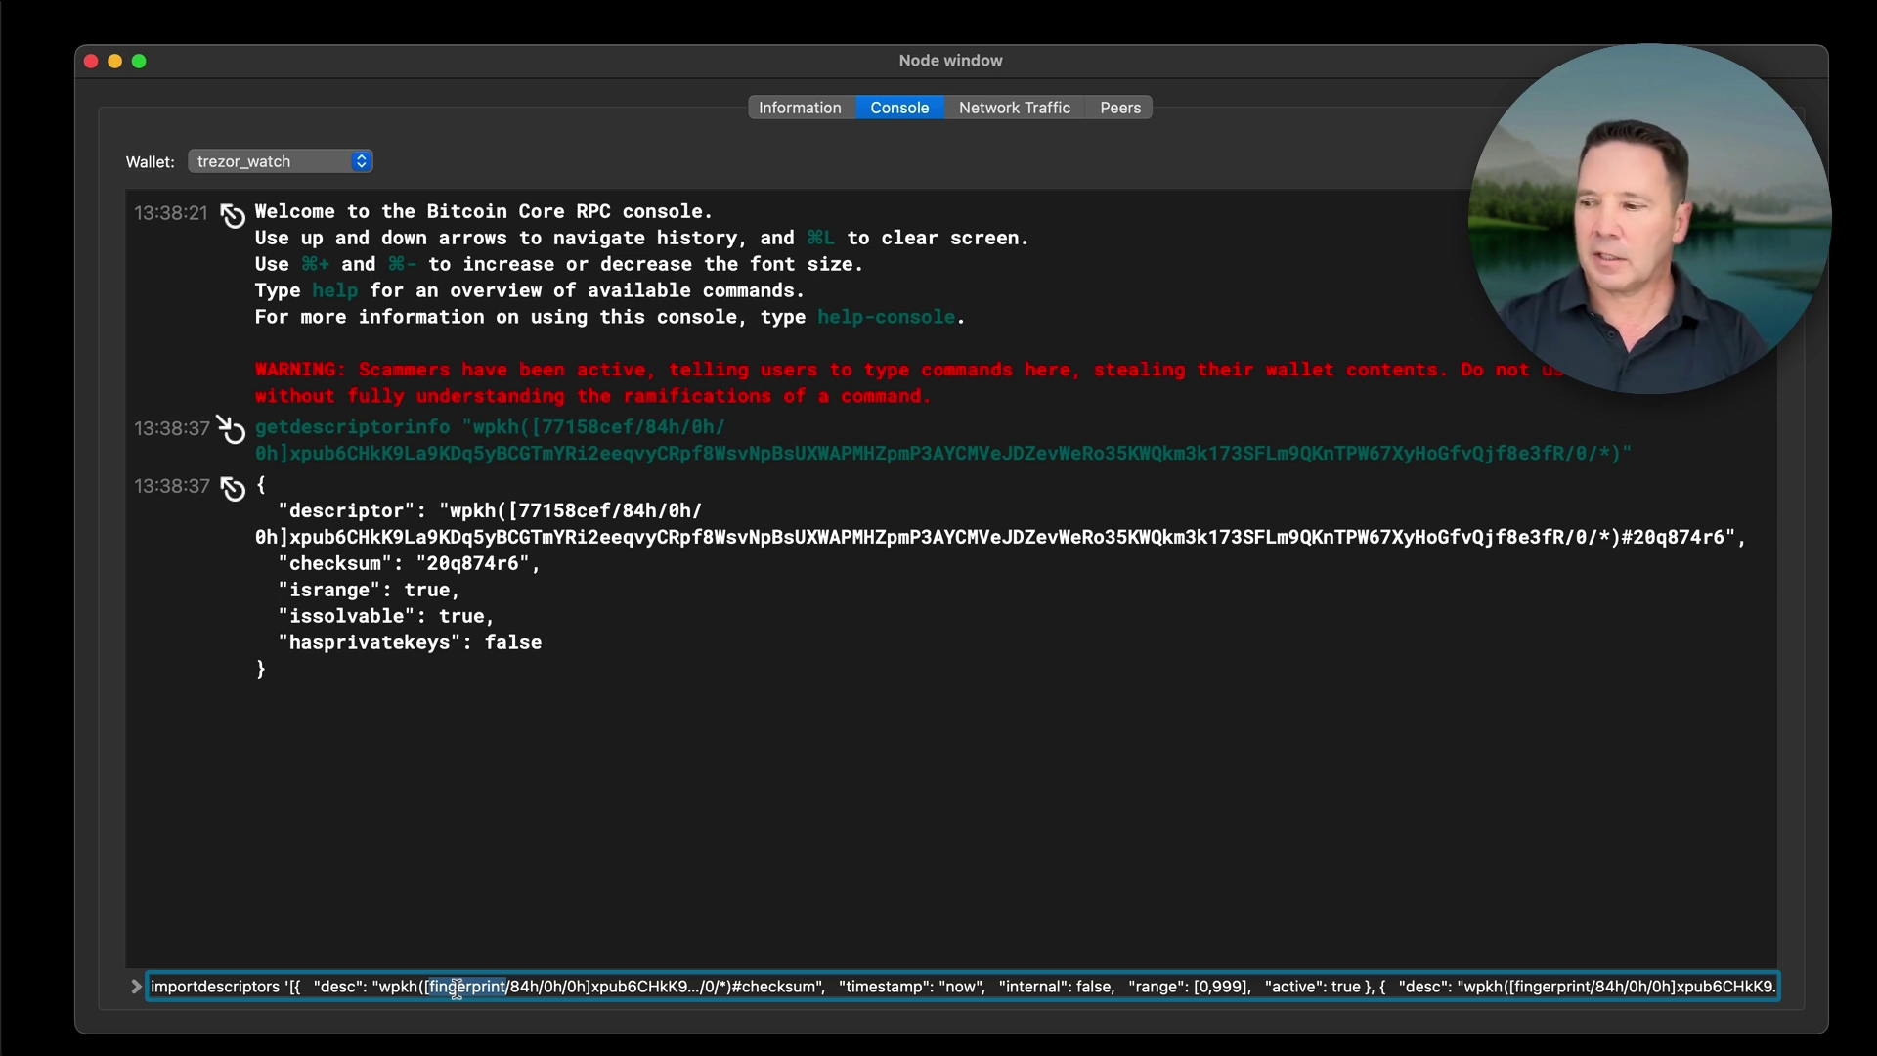
text(77158cef)
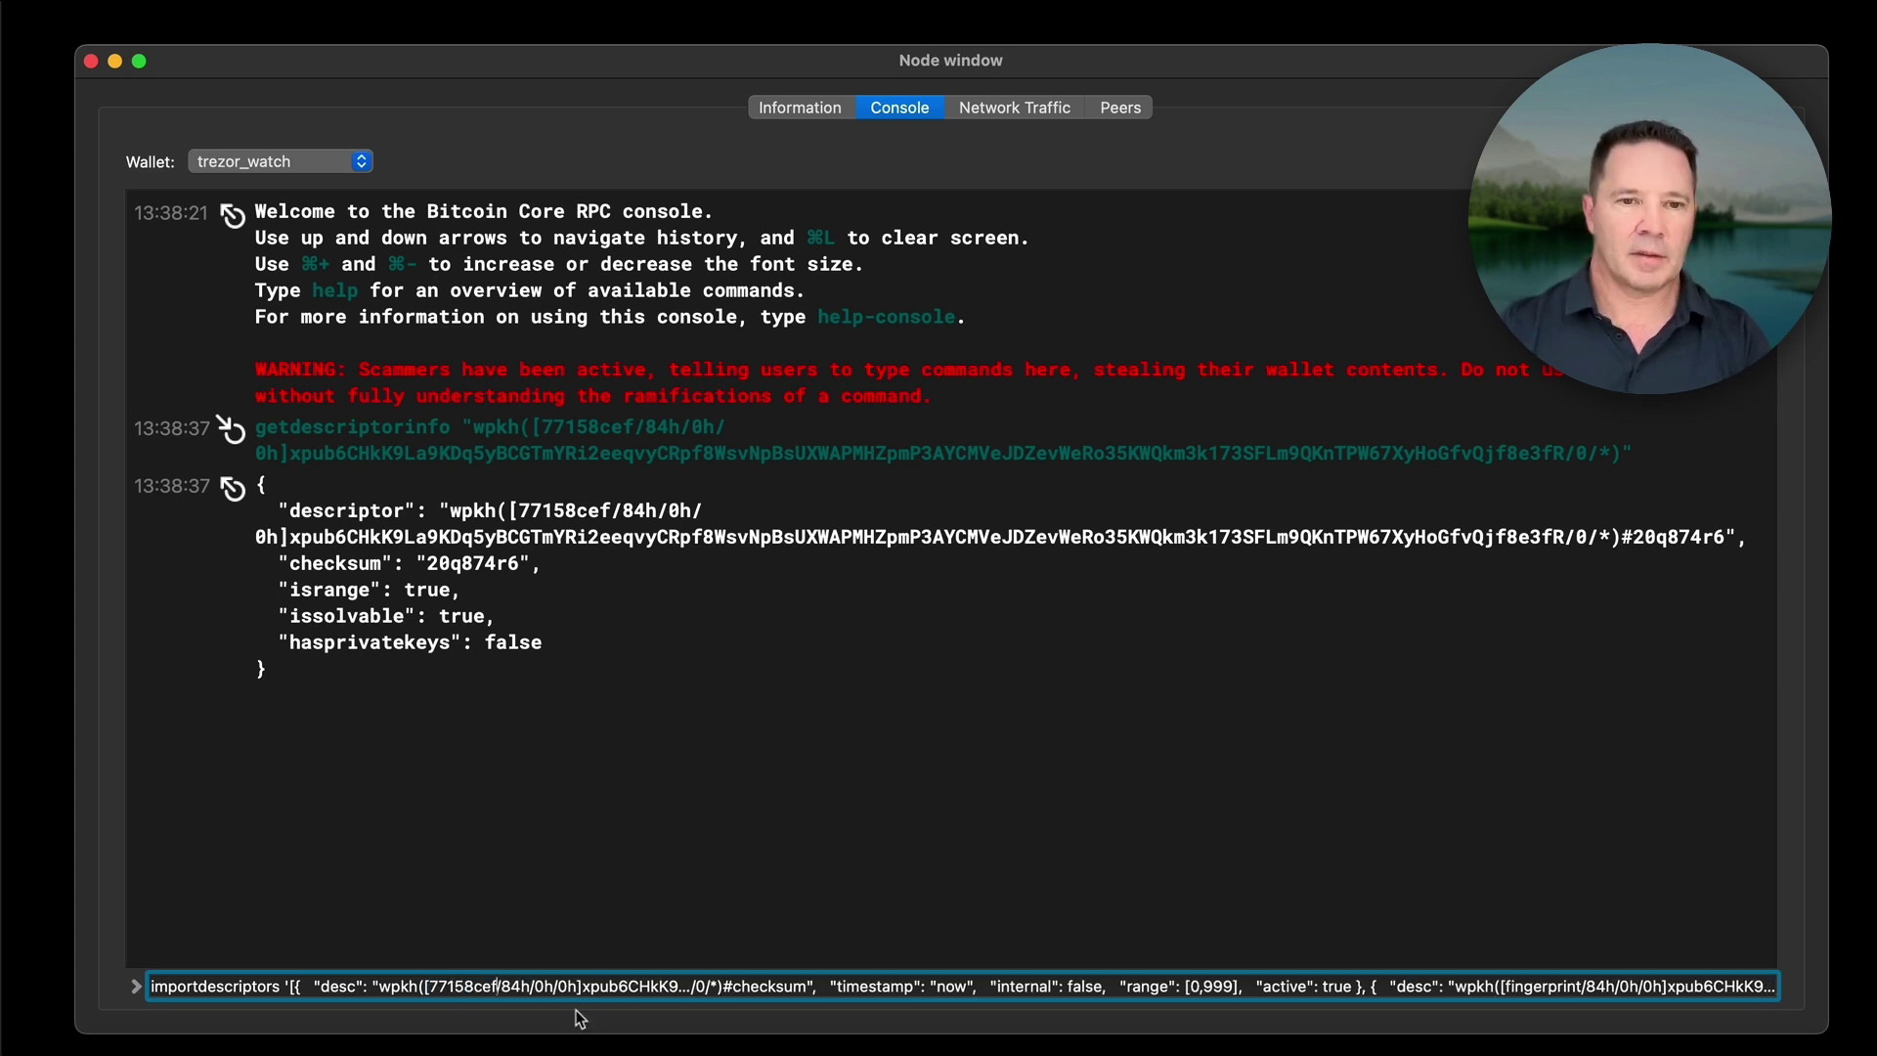
double_click(787, 987)
double_click(475, 565)
key(super+c)
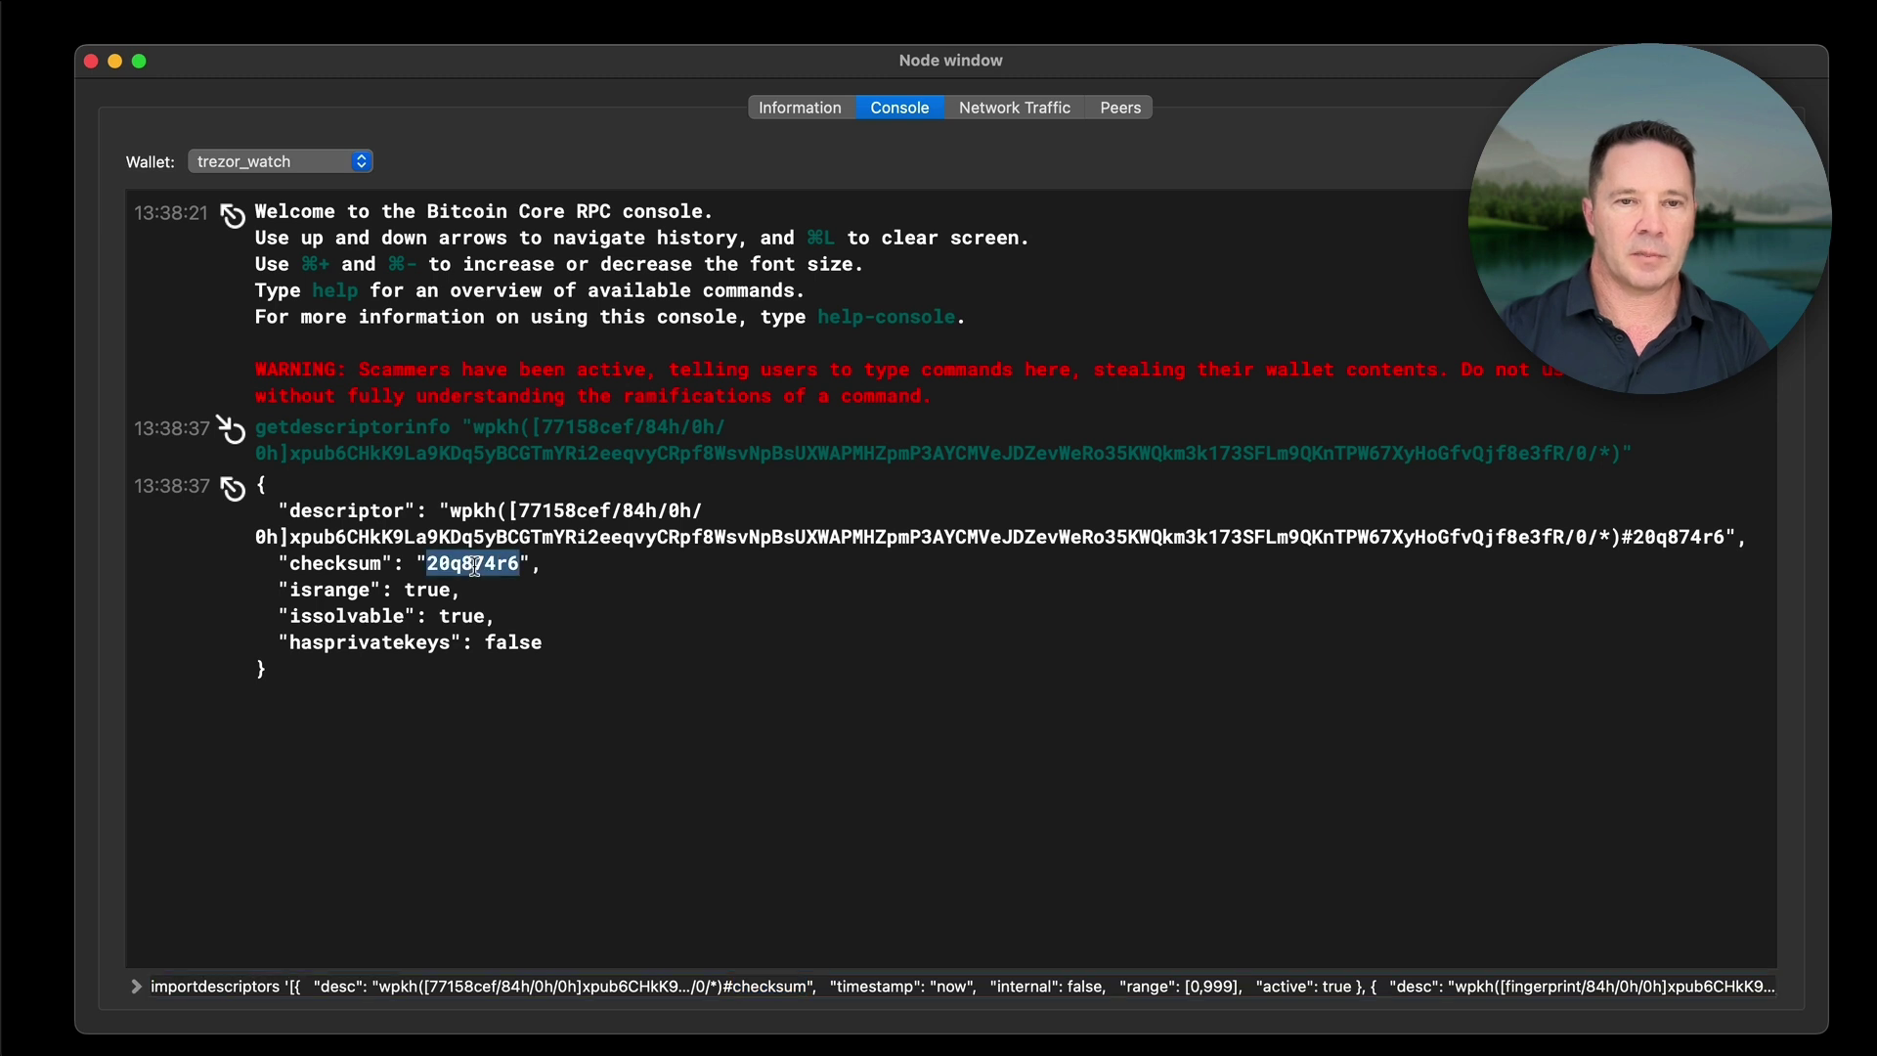
double_click(780, 985)
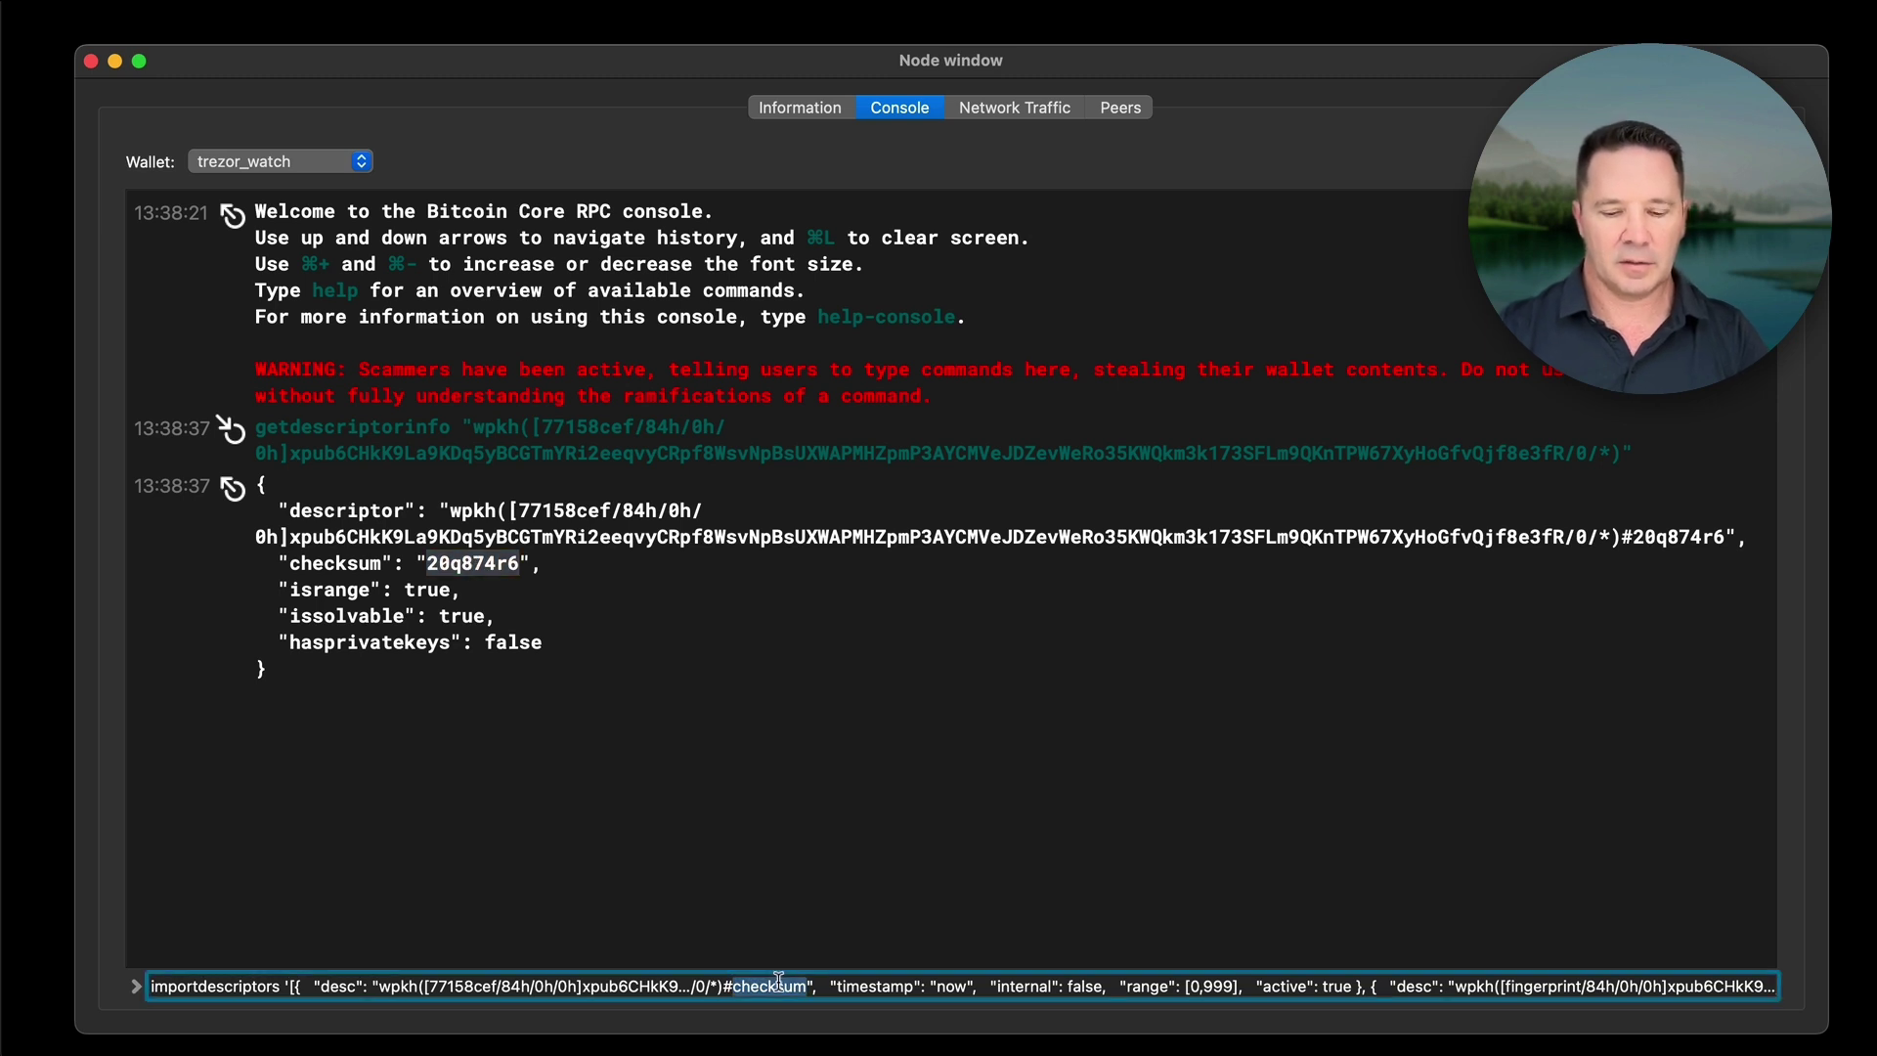
Fill both descriptors' checksum placeholders with 20q874r6
key(super+v)
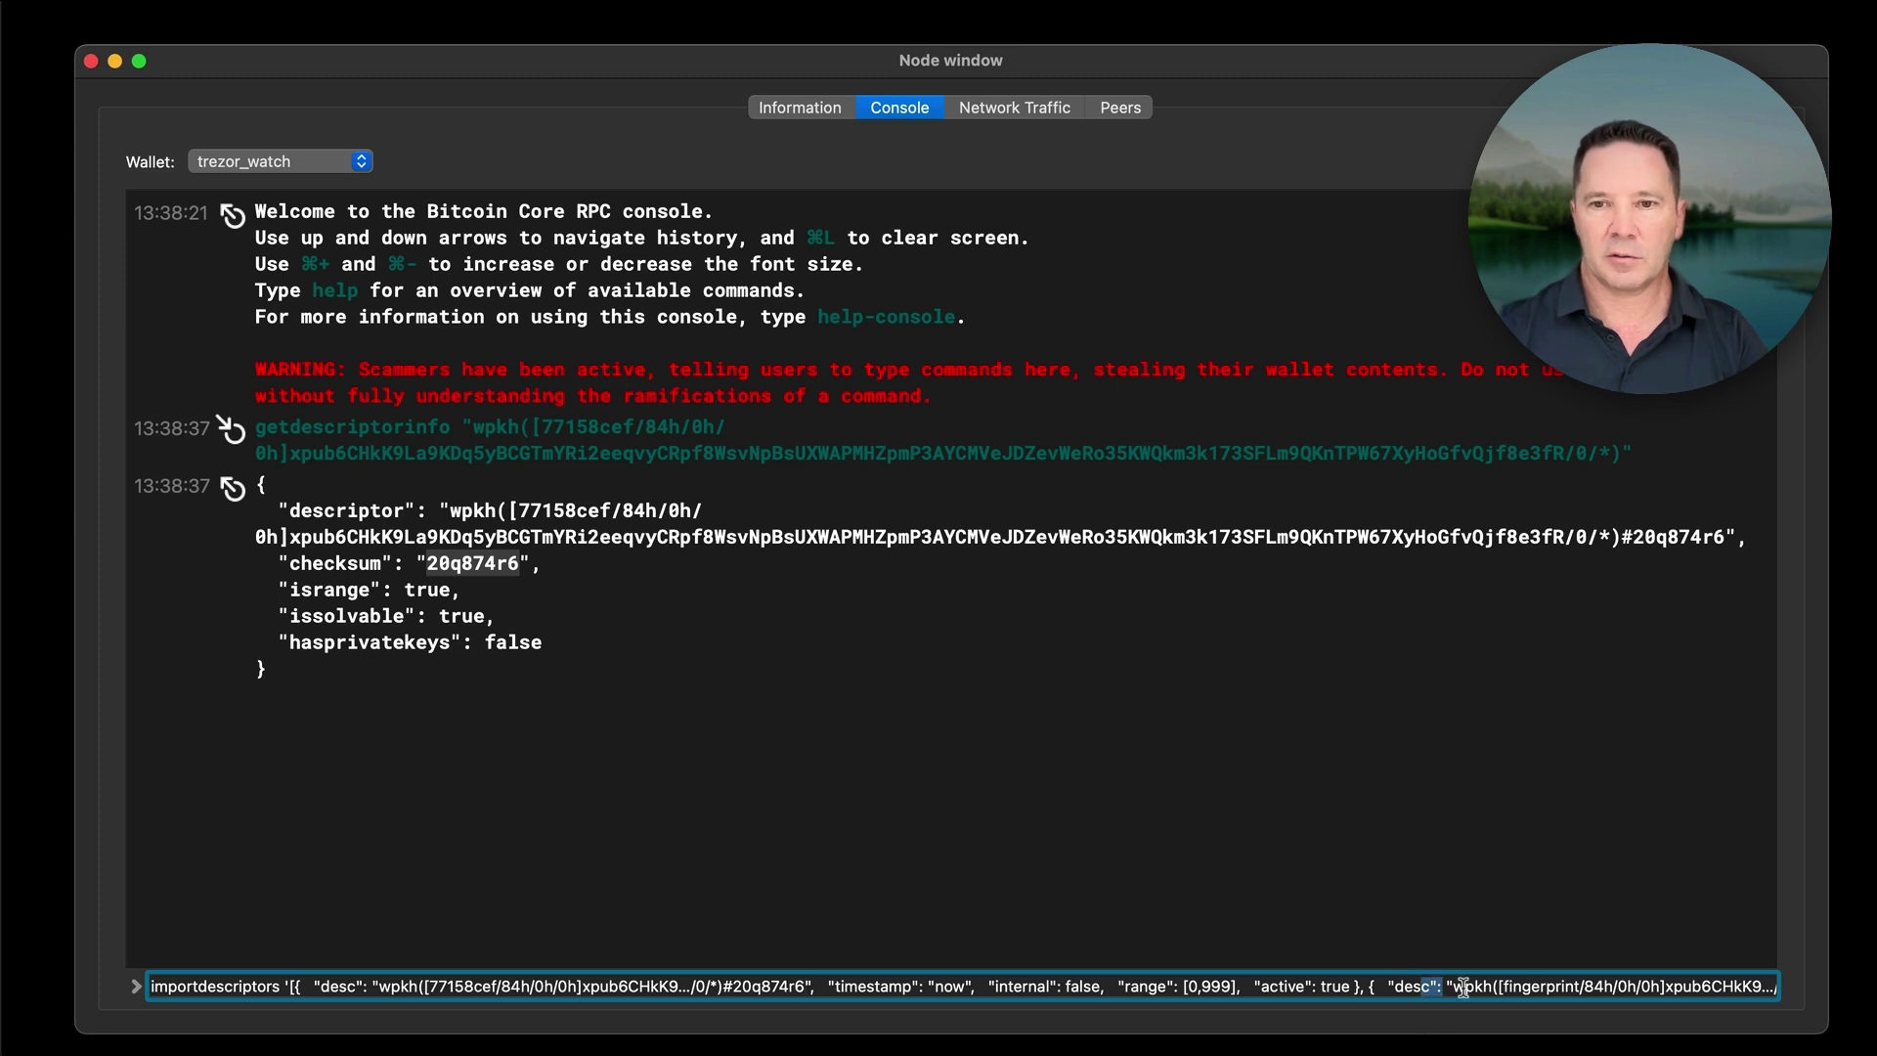
drag(1463, 987, 1712, 996)
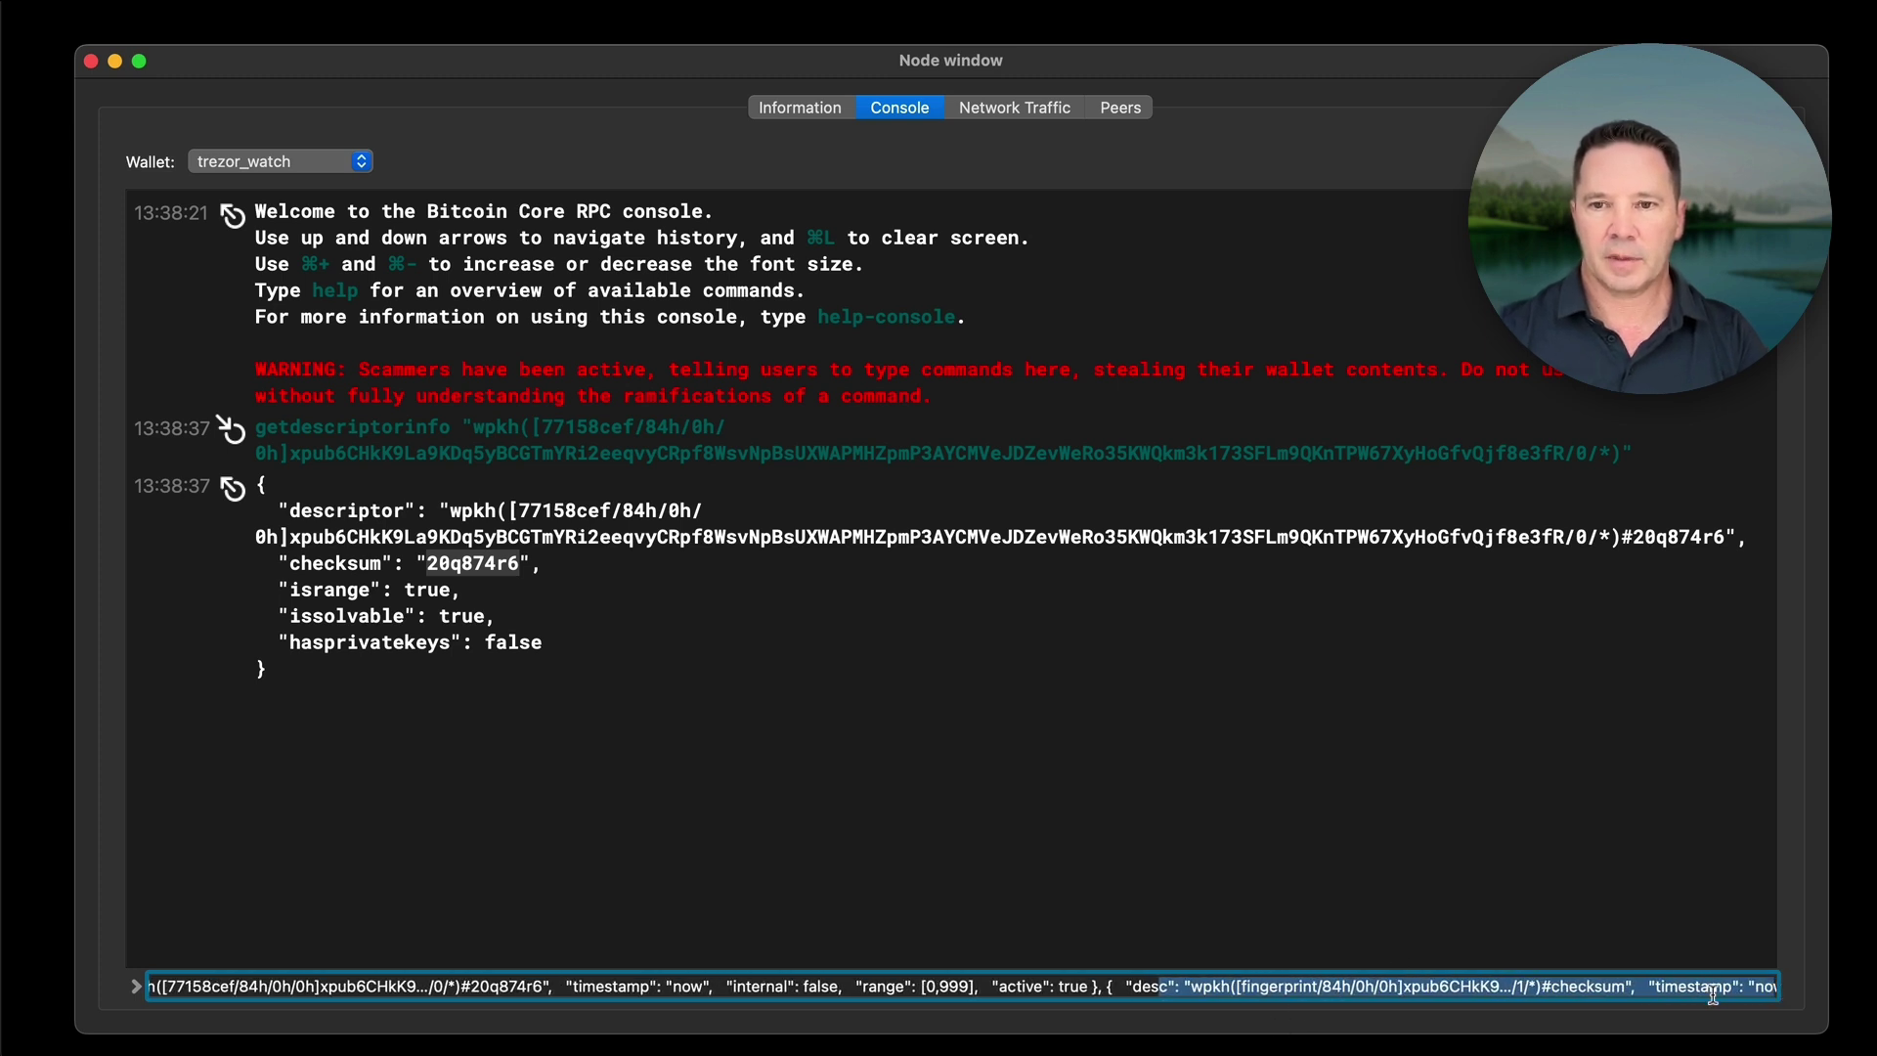
double_click(1598, 990)
key(super+v)
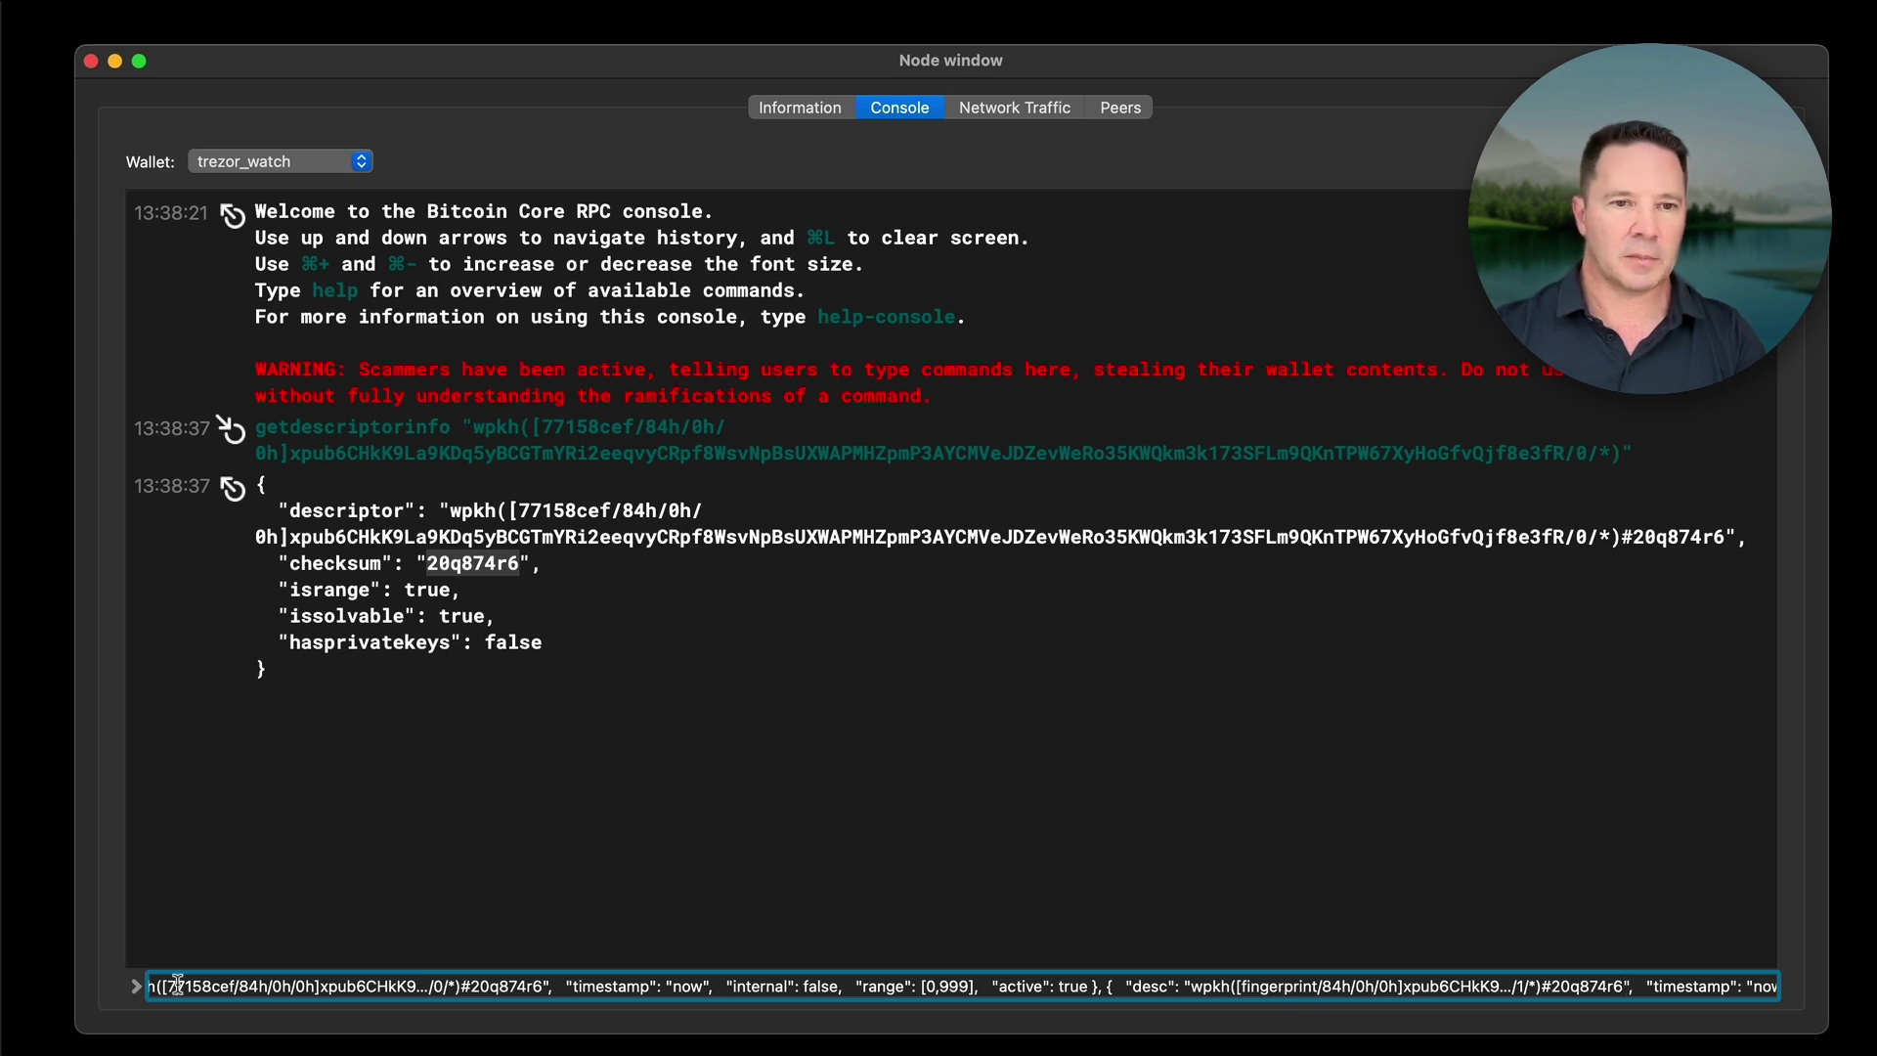
Replace the second descriptor's fingerprint placeholder with 77158cef
click(1308, 985)
key(BackSpace)
key(BackSpace)
key(BackSpace)
key(BackSpace)
key(BackSpace)
key(BackSpace)
key(BackSpace)
key(BackSpace)
key(BackSpace)
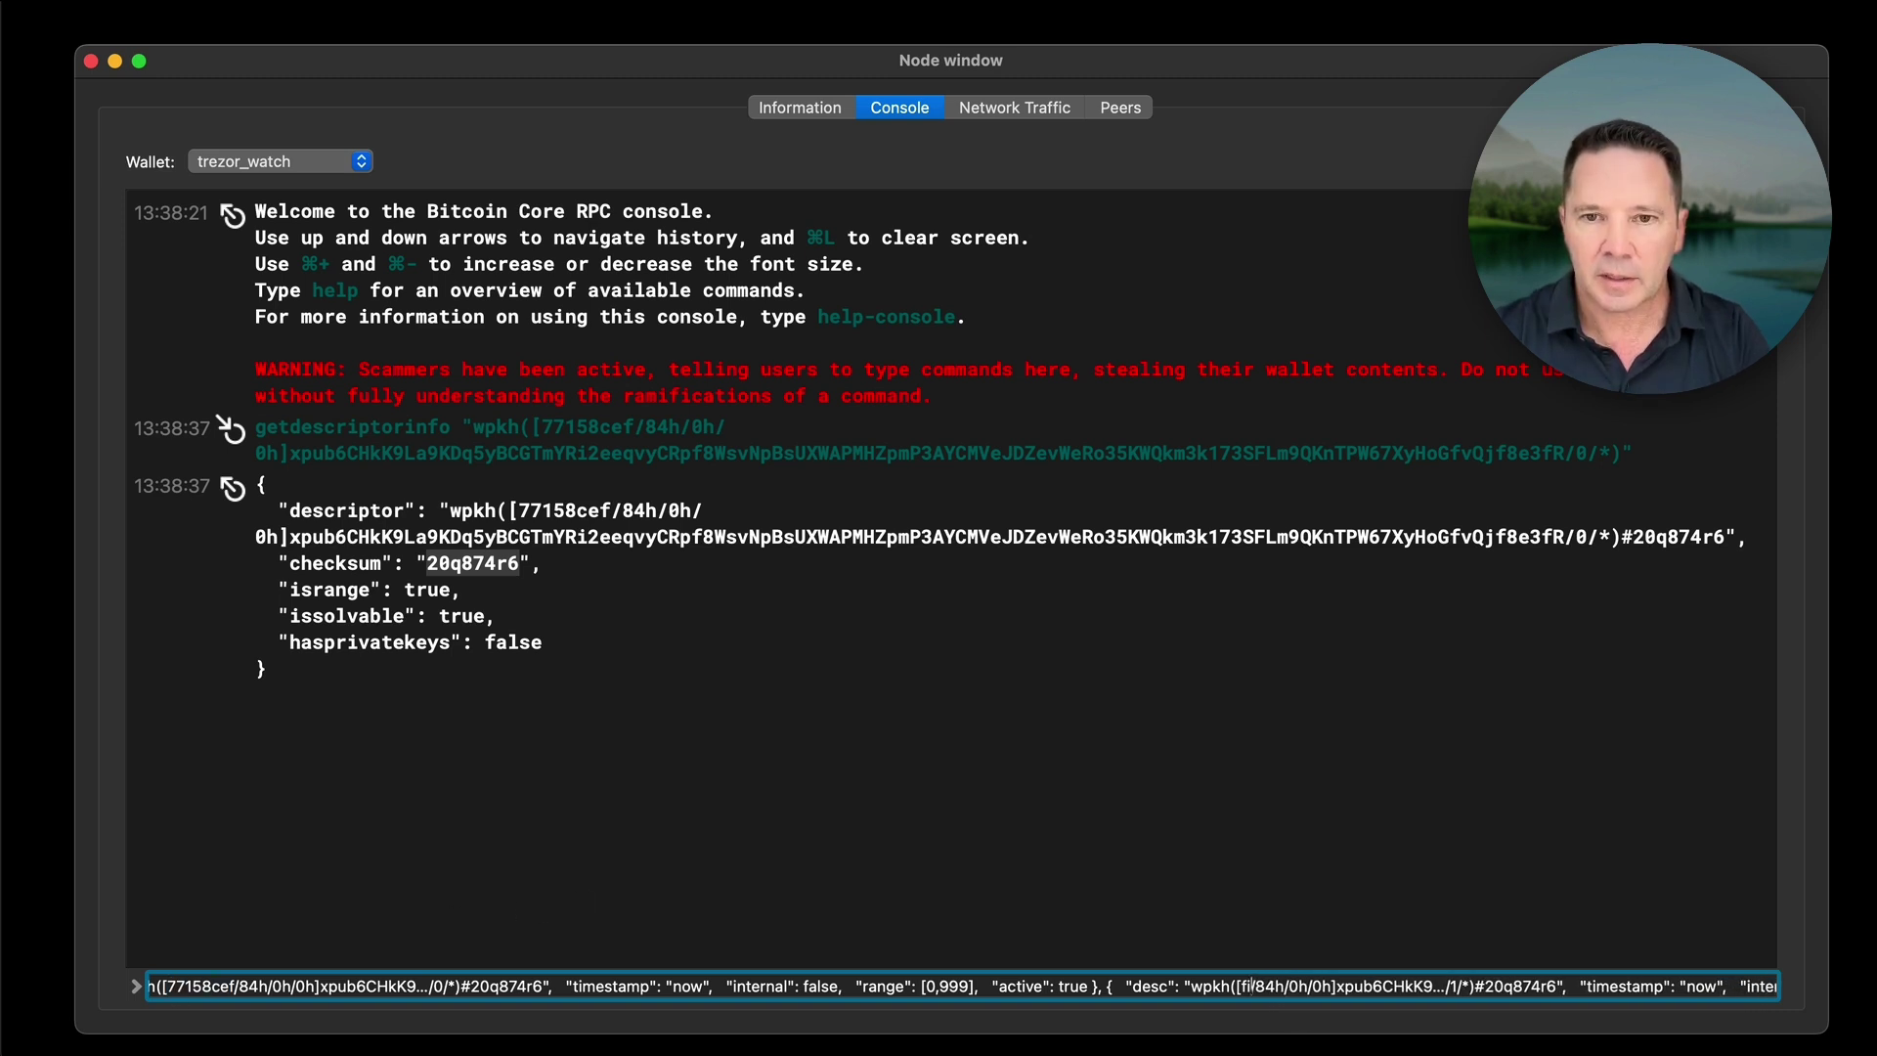
key(BackSpace)
key(BackSpace)
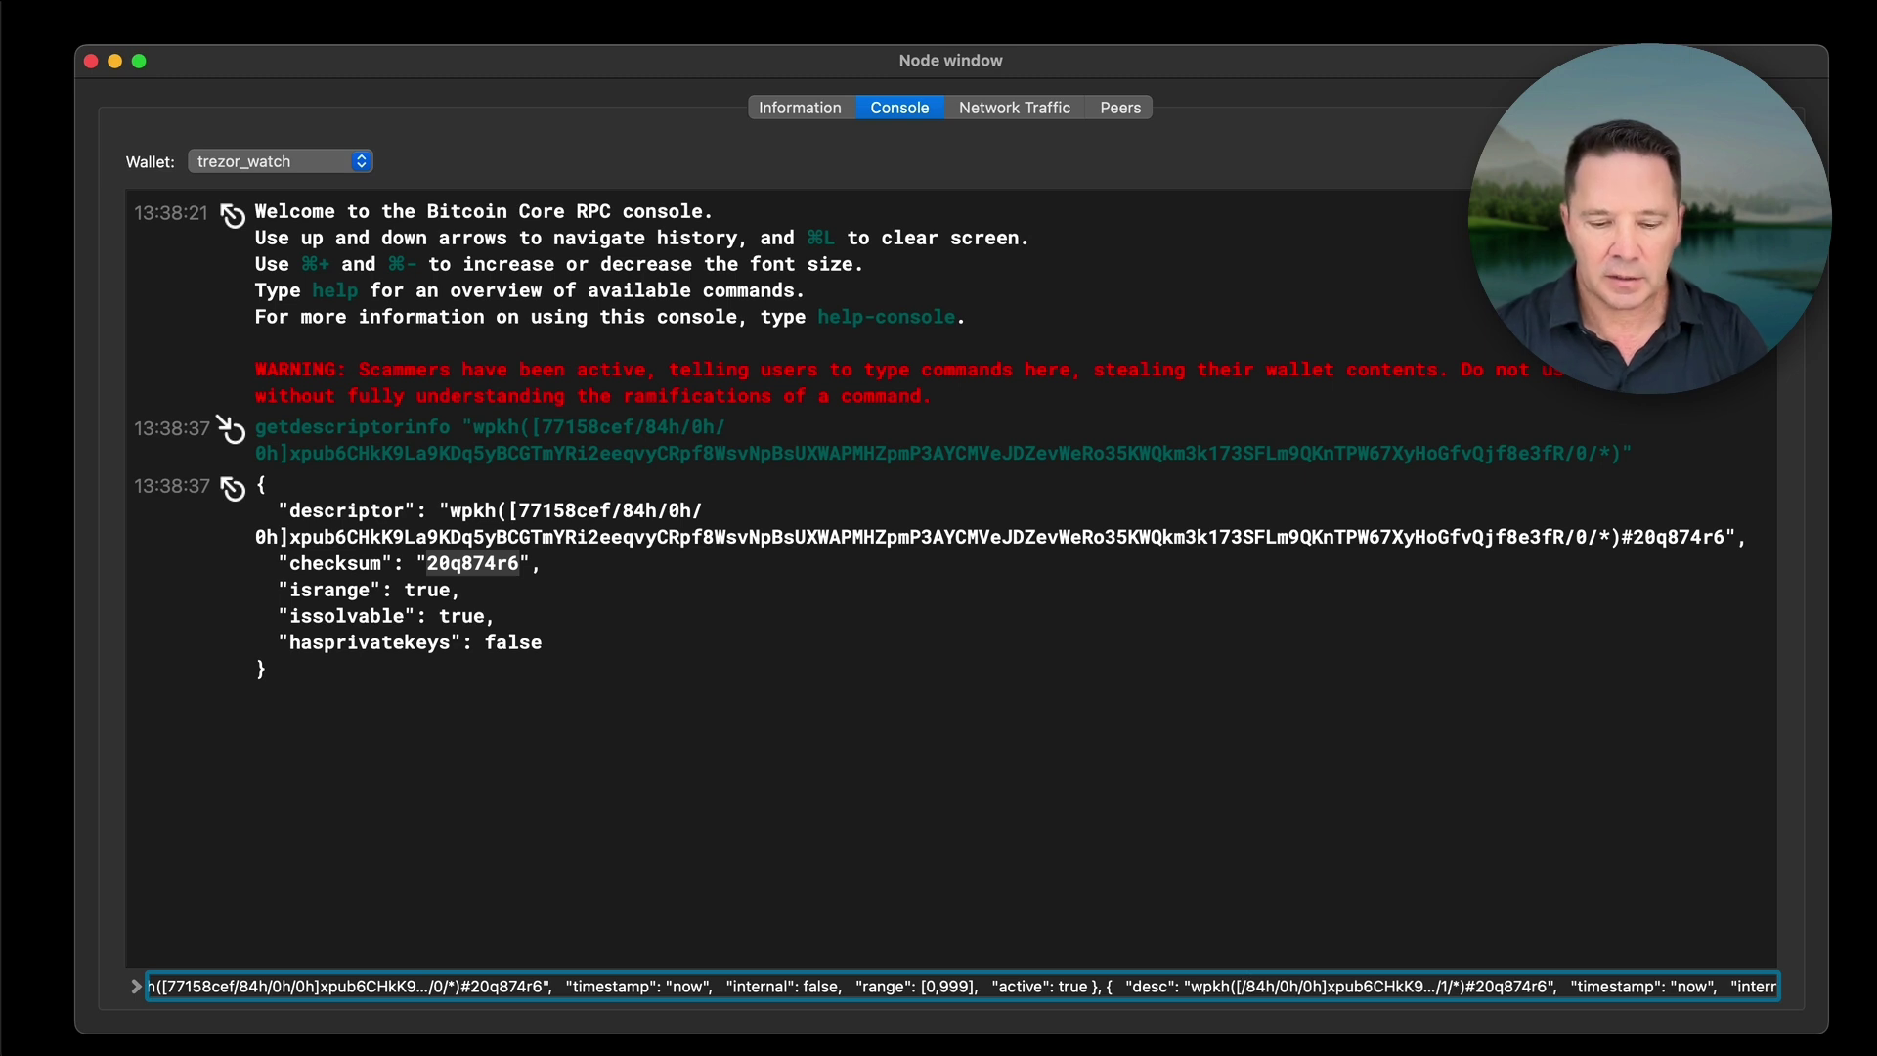
text(77158cef)
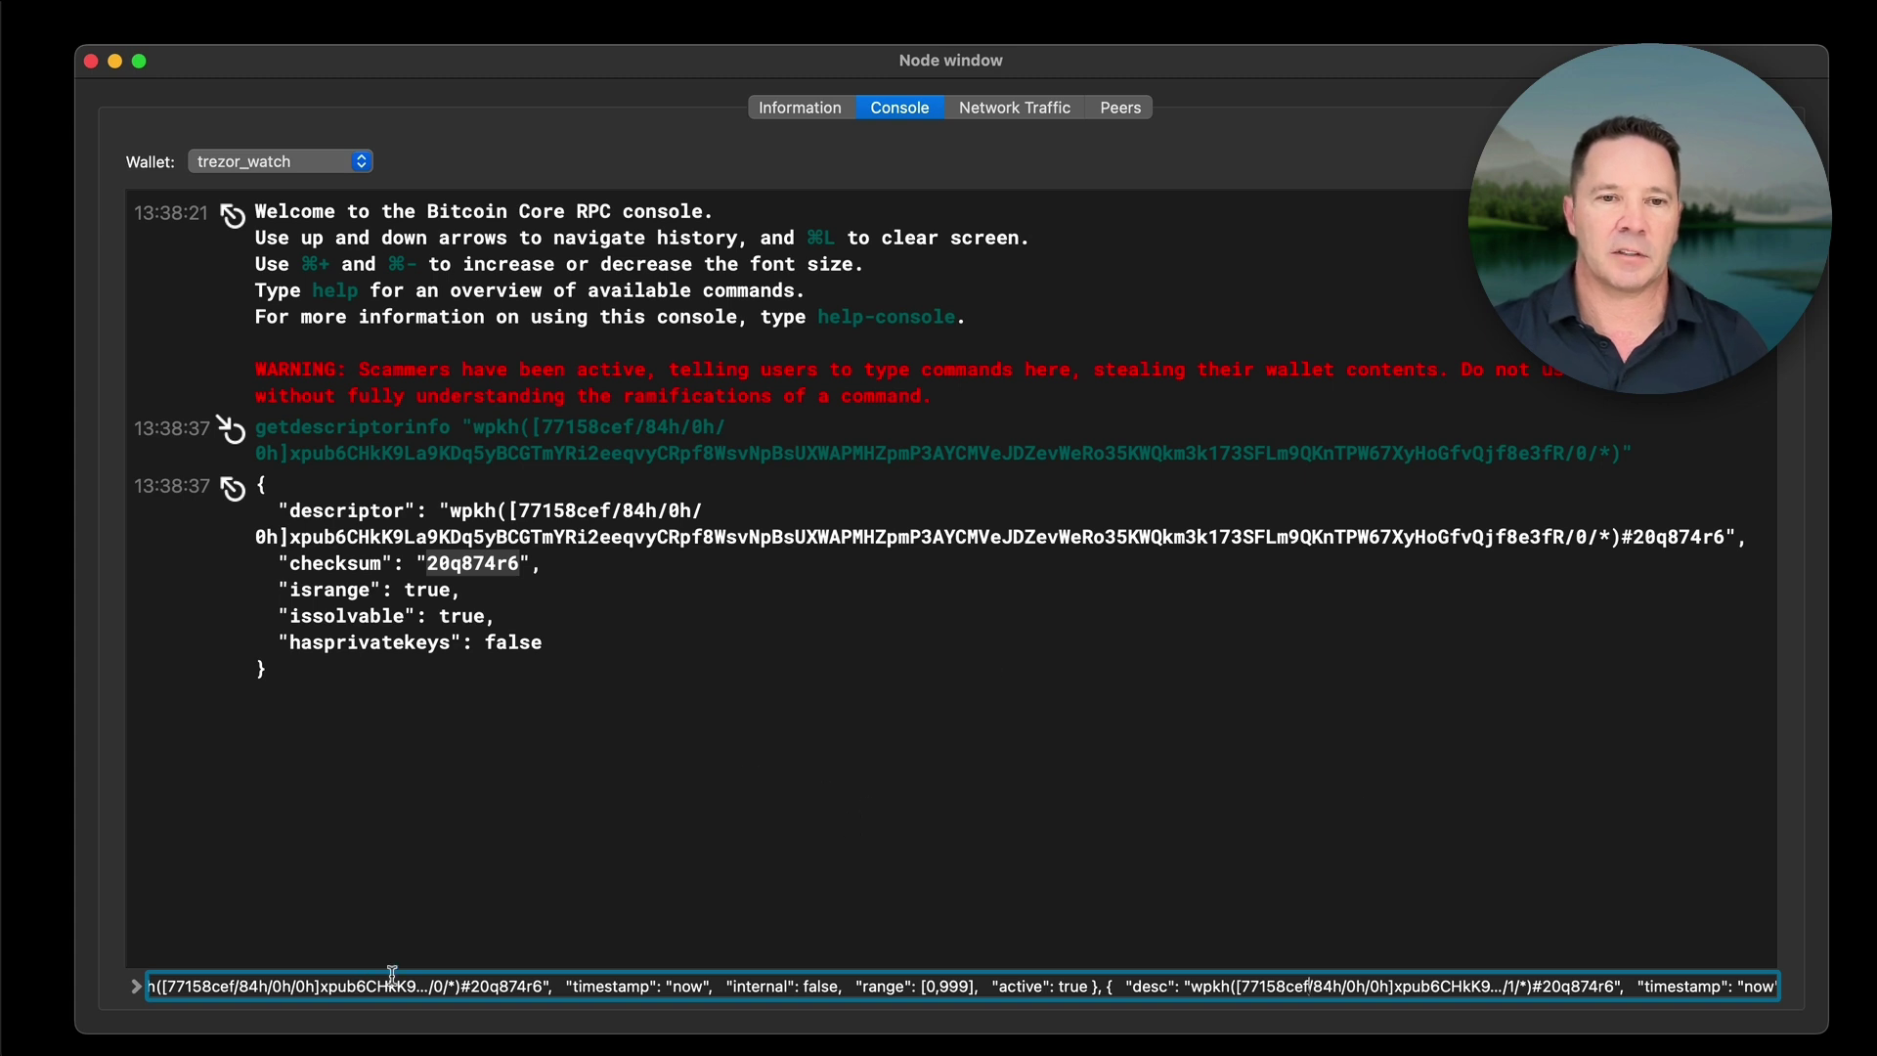
Review the completed command against the xpub output and run the importdescriptors command
drag(511, 765, 410, 948)
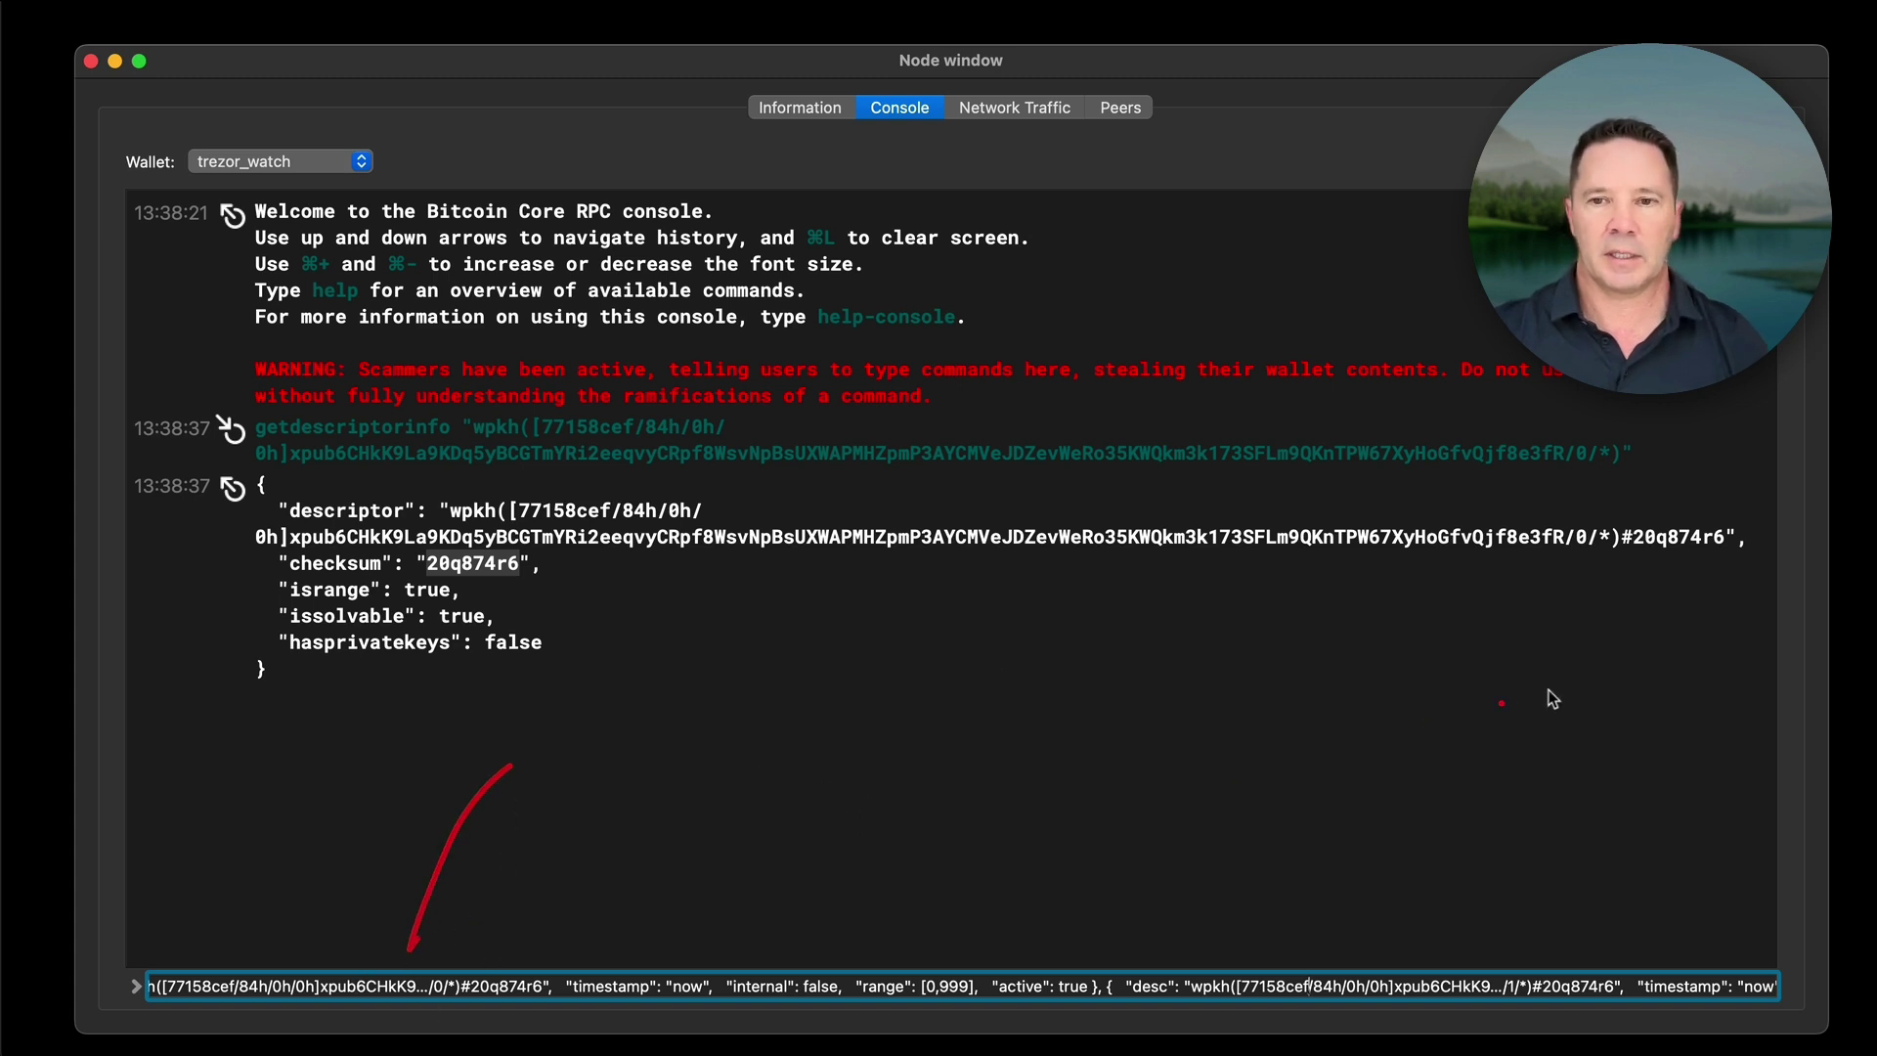
drag(1511, 770, 1437, 941)
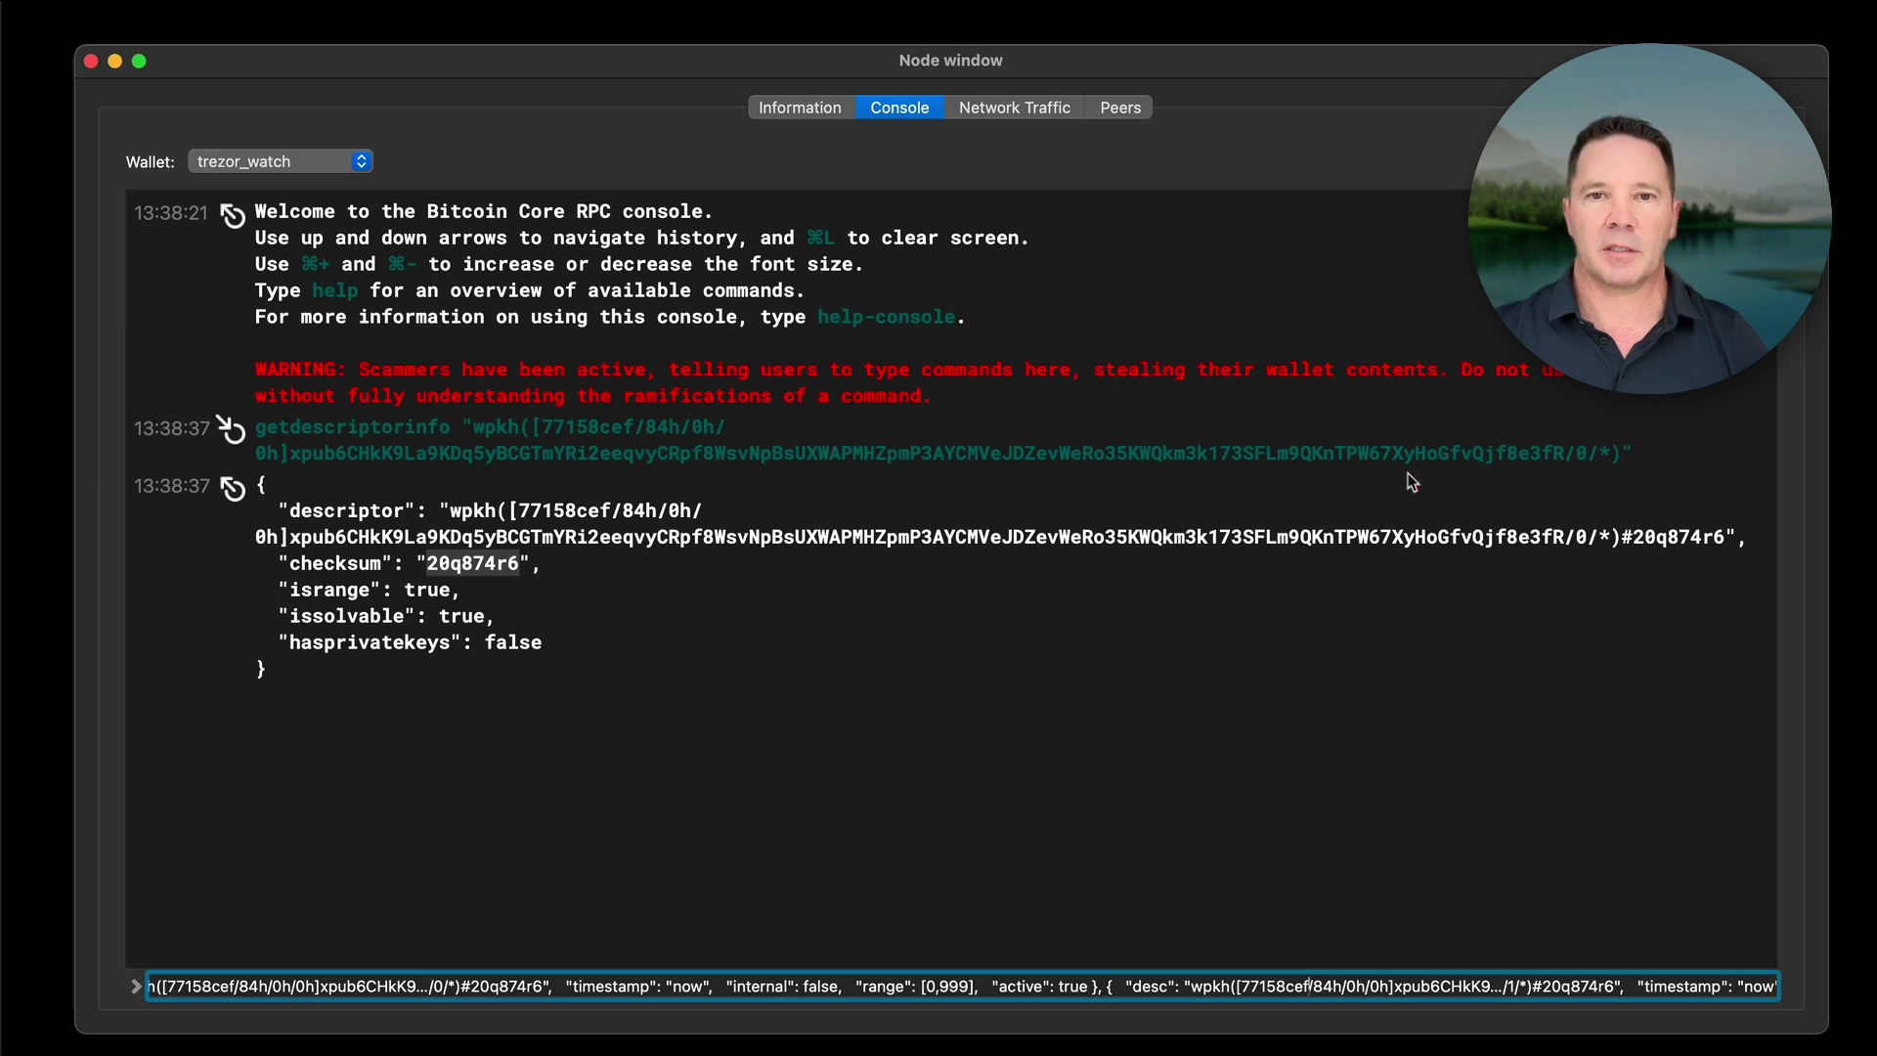
drag(1411, 482, 1293, 543)
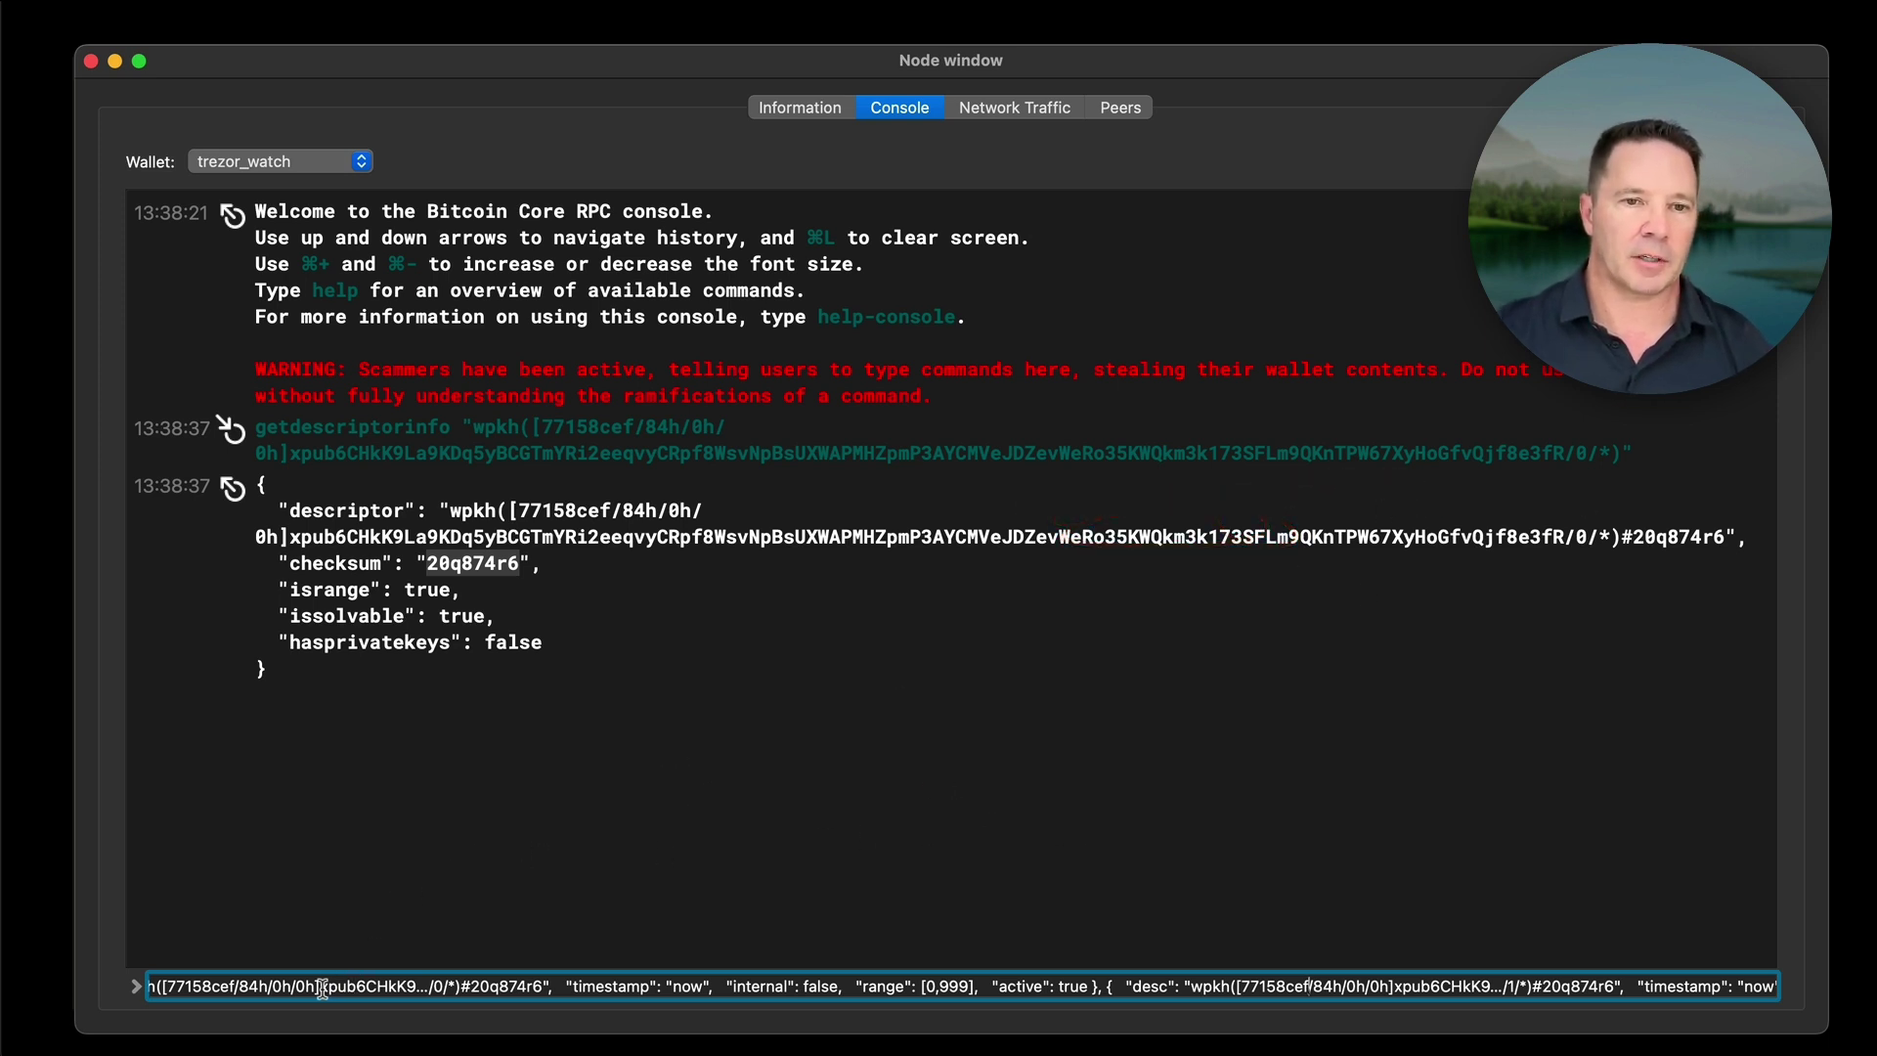
drag(333, 987, 1459, 892)
click(1459, 892)
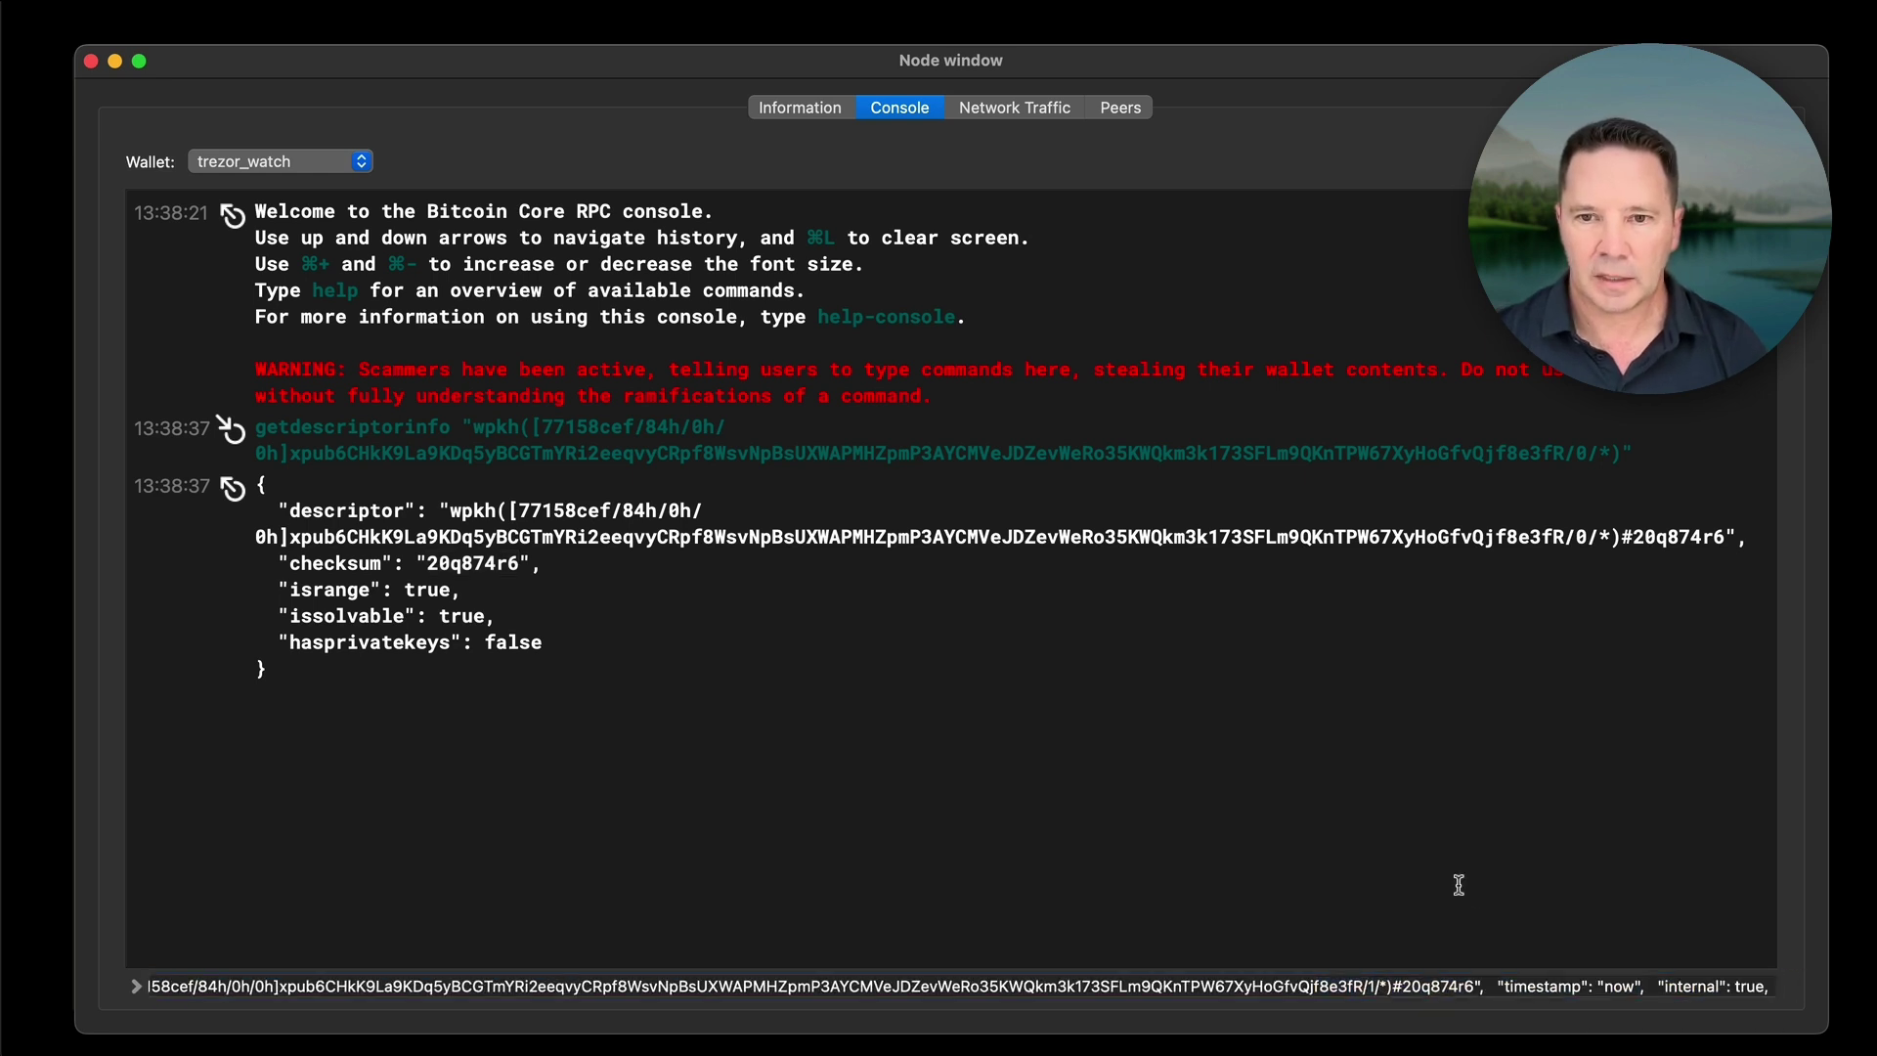
click(1674, 989)
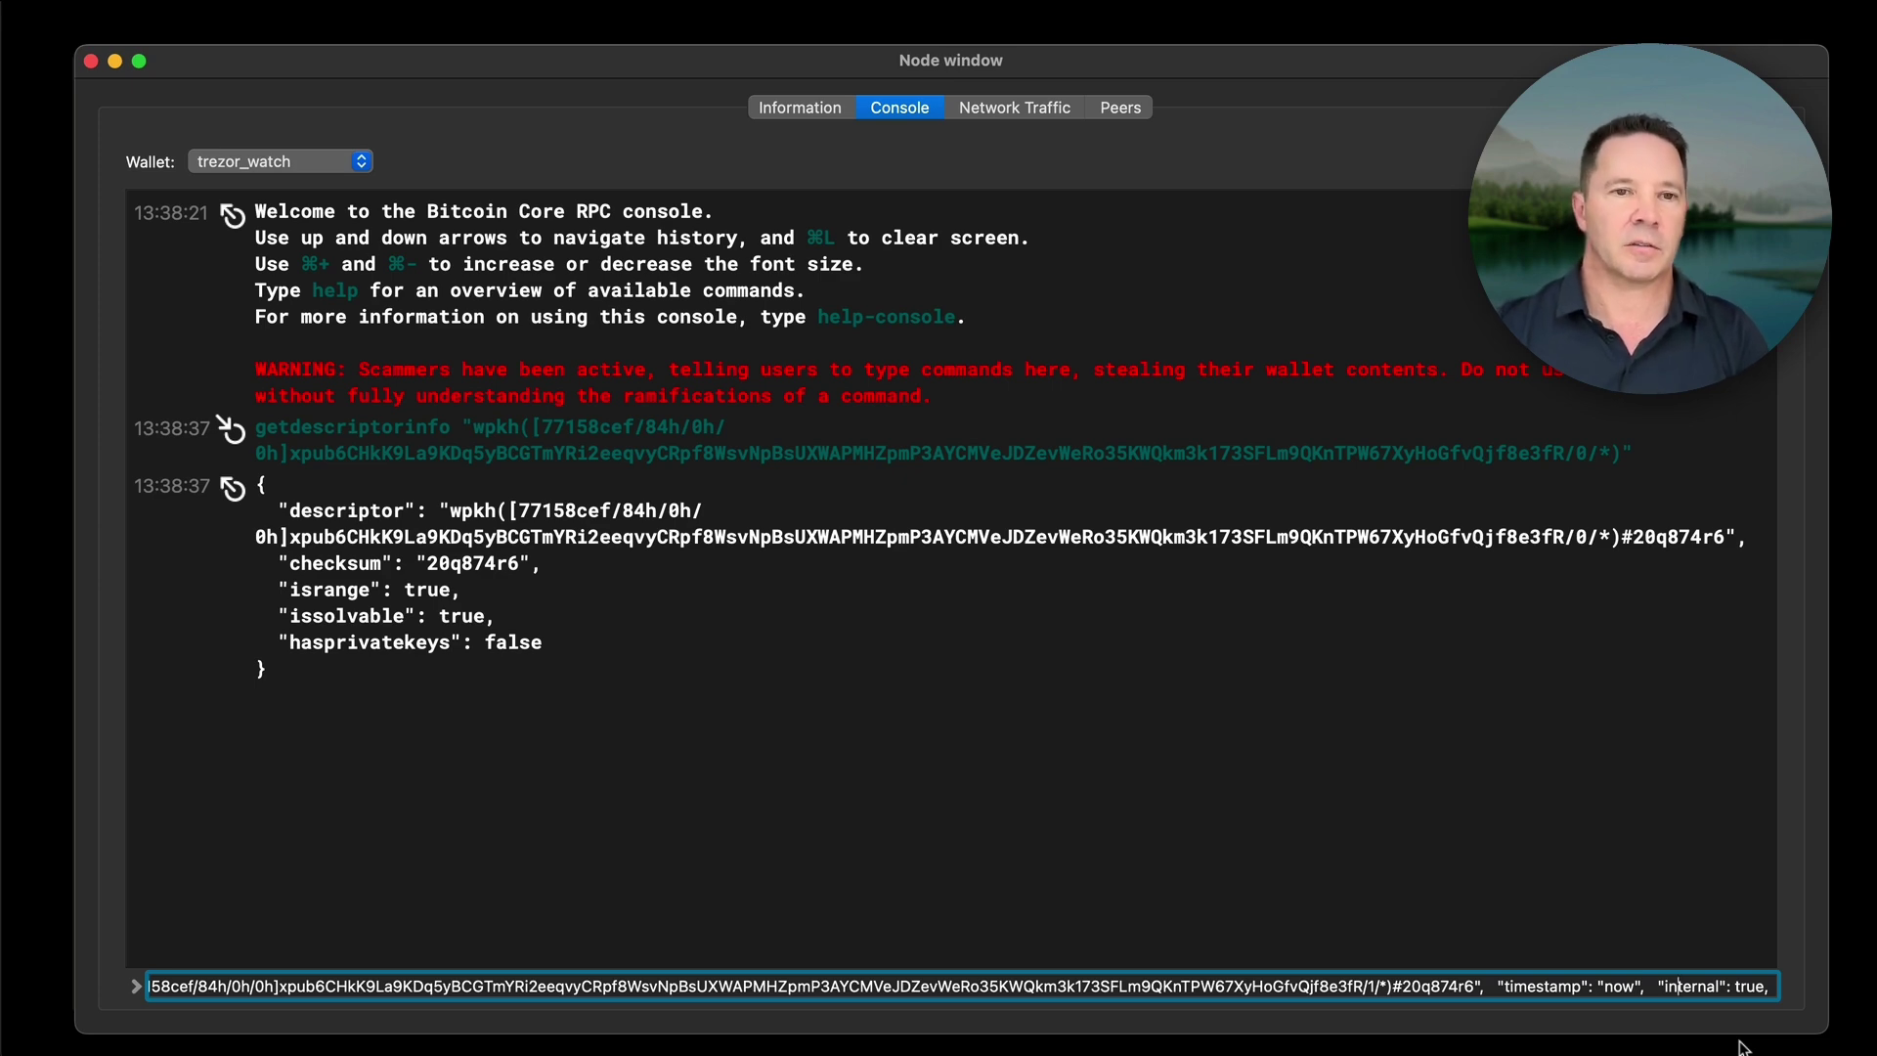
key(Return)
scroll(1135, 485, up, 10)
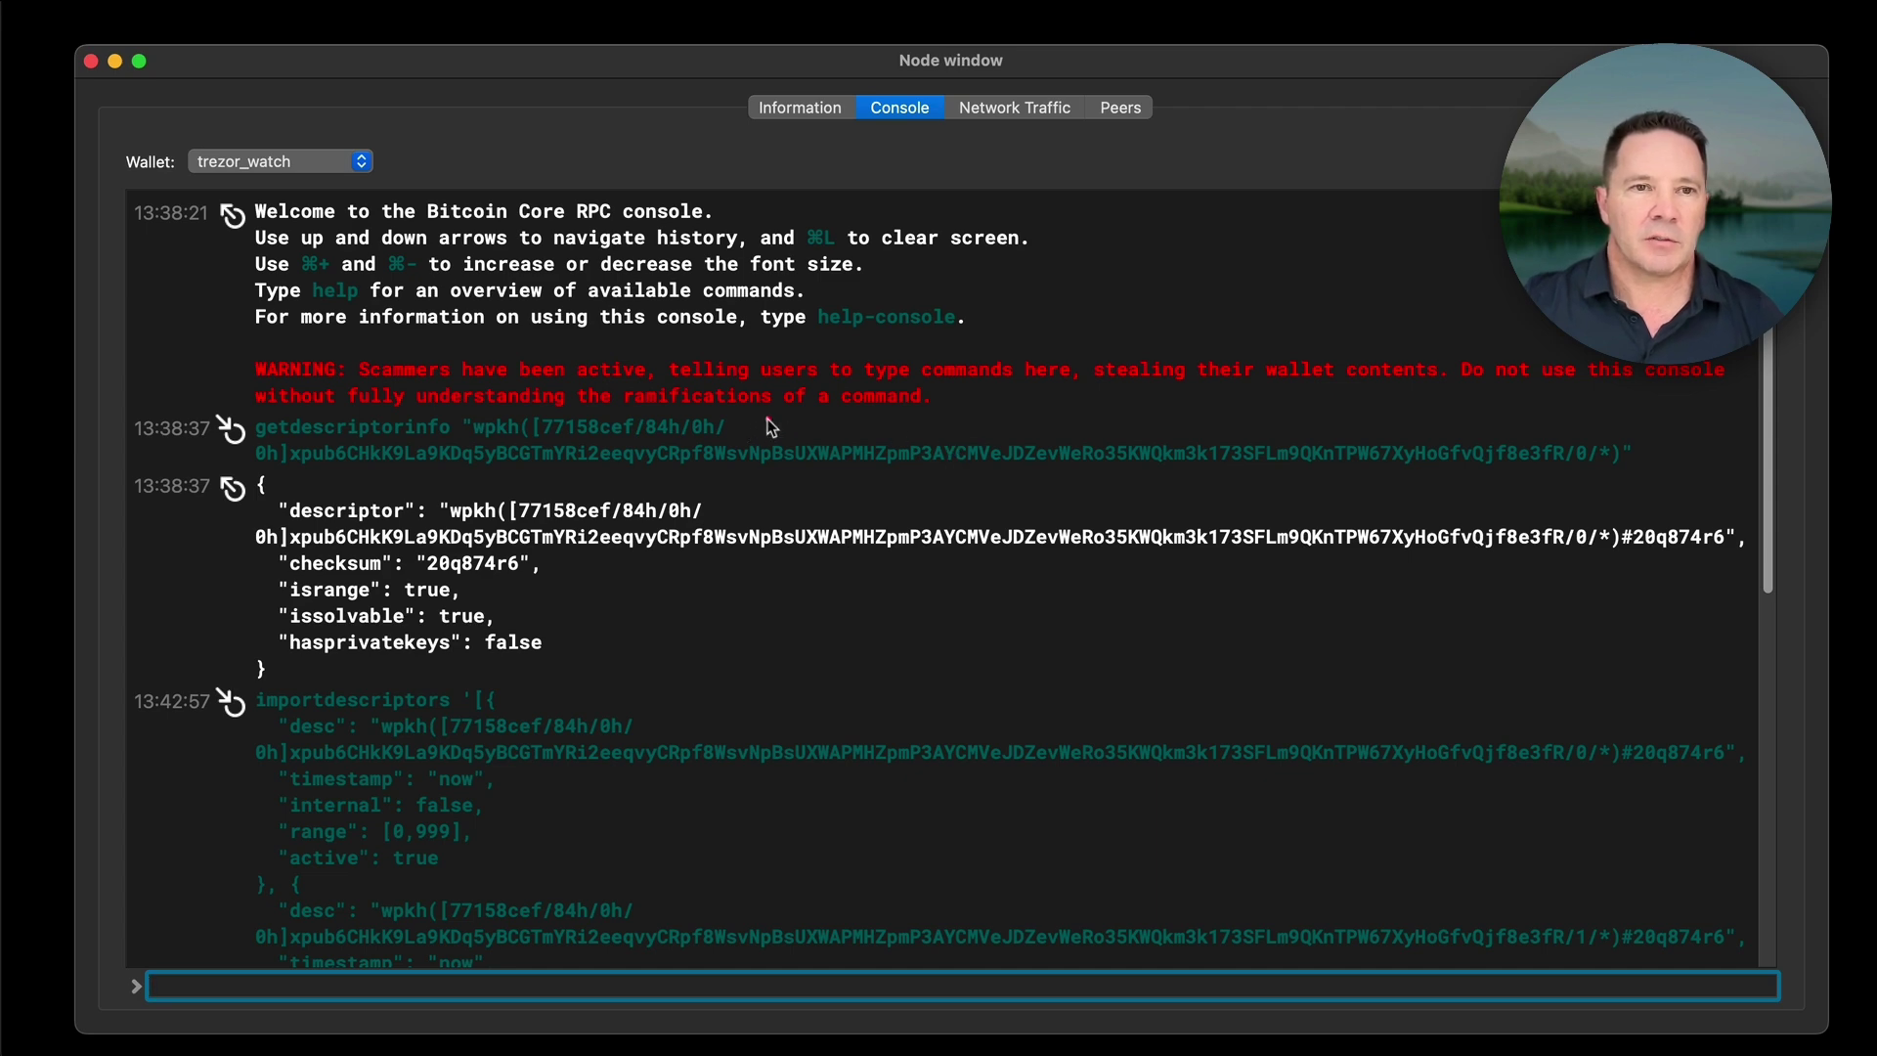
mouse_move(246, 418)
mouse_down()
mouse_move(256, 468)
mouse_move(352, 483)
mouse_move(1354, 497)
mouse_up()
mouse_move(1645, 467)
mouse_down()
mouse_move(1179, 369)
mouse_move(275, 345)
mouse_move(184, 437)
mouse_move(513, 455)
mouse_move(427, 418)
mouse_up()
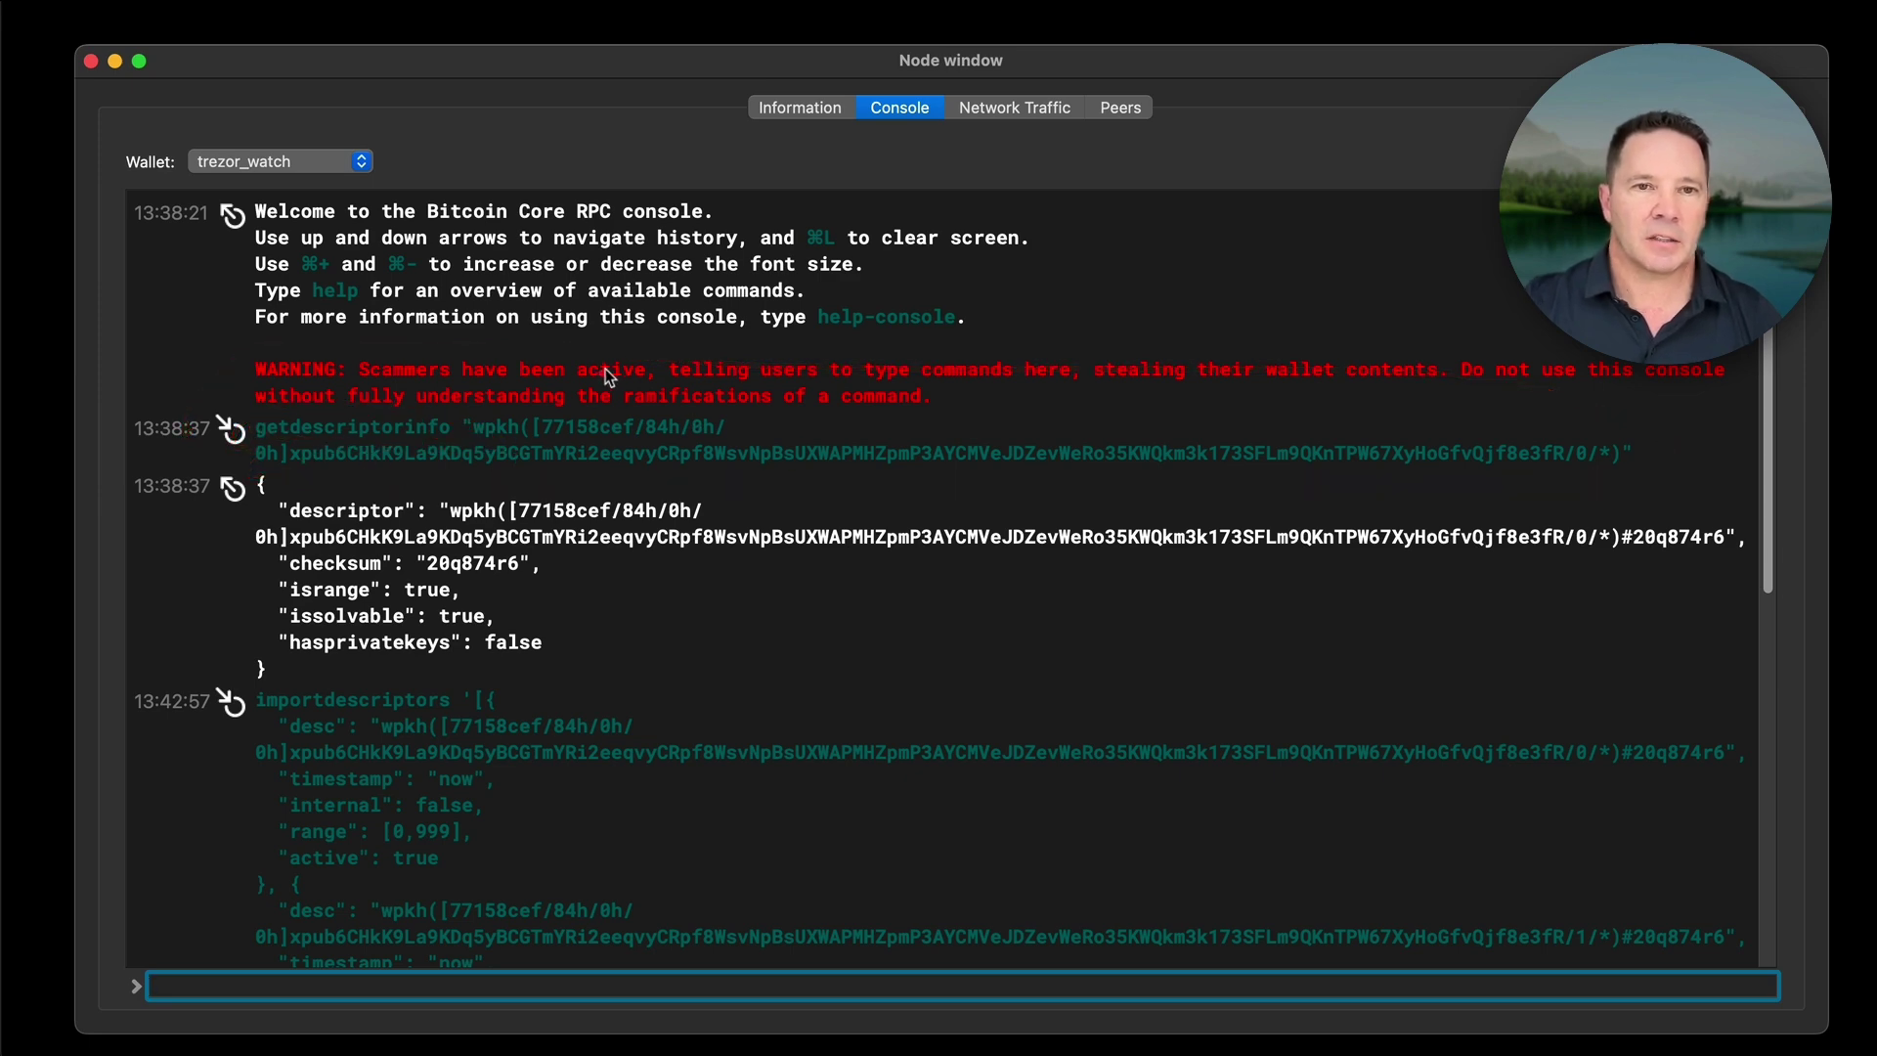
mouse_move(536, 557)
mouse_down()
mouse_move(396, 572)
mouse_move(572, 584)
mouse_move(486, 545)
mouse_up()
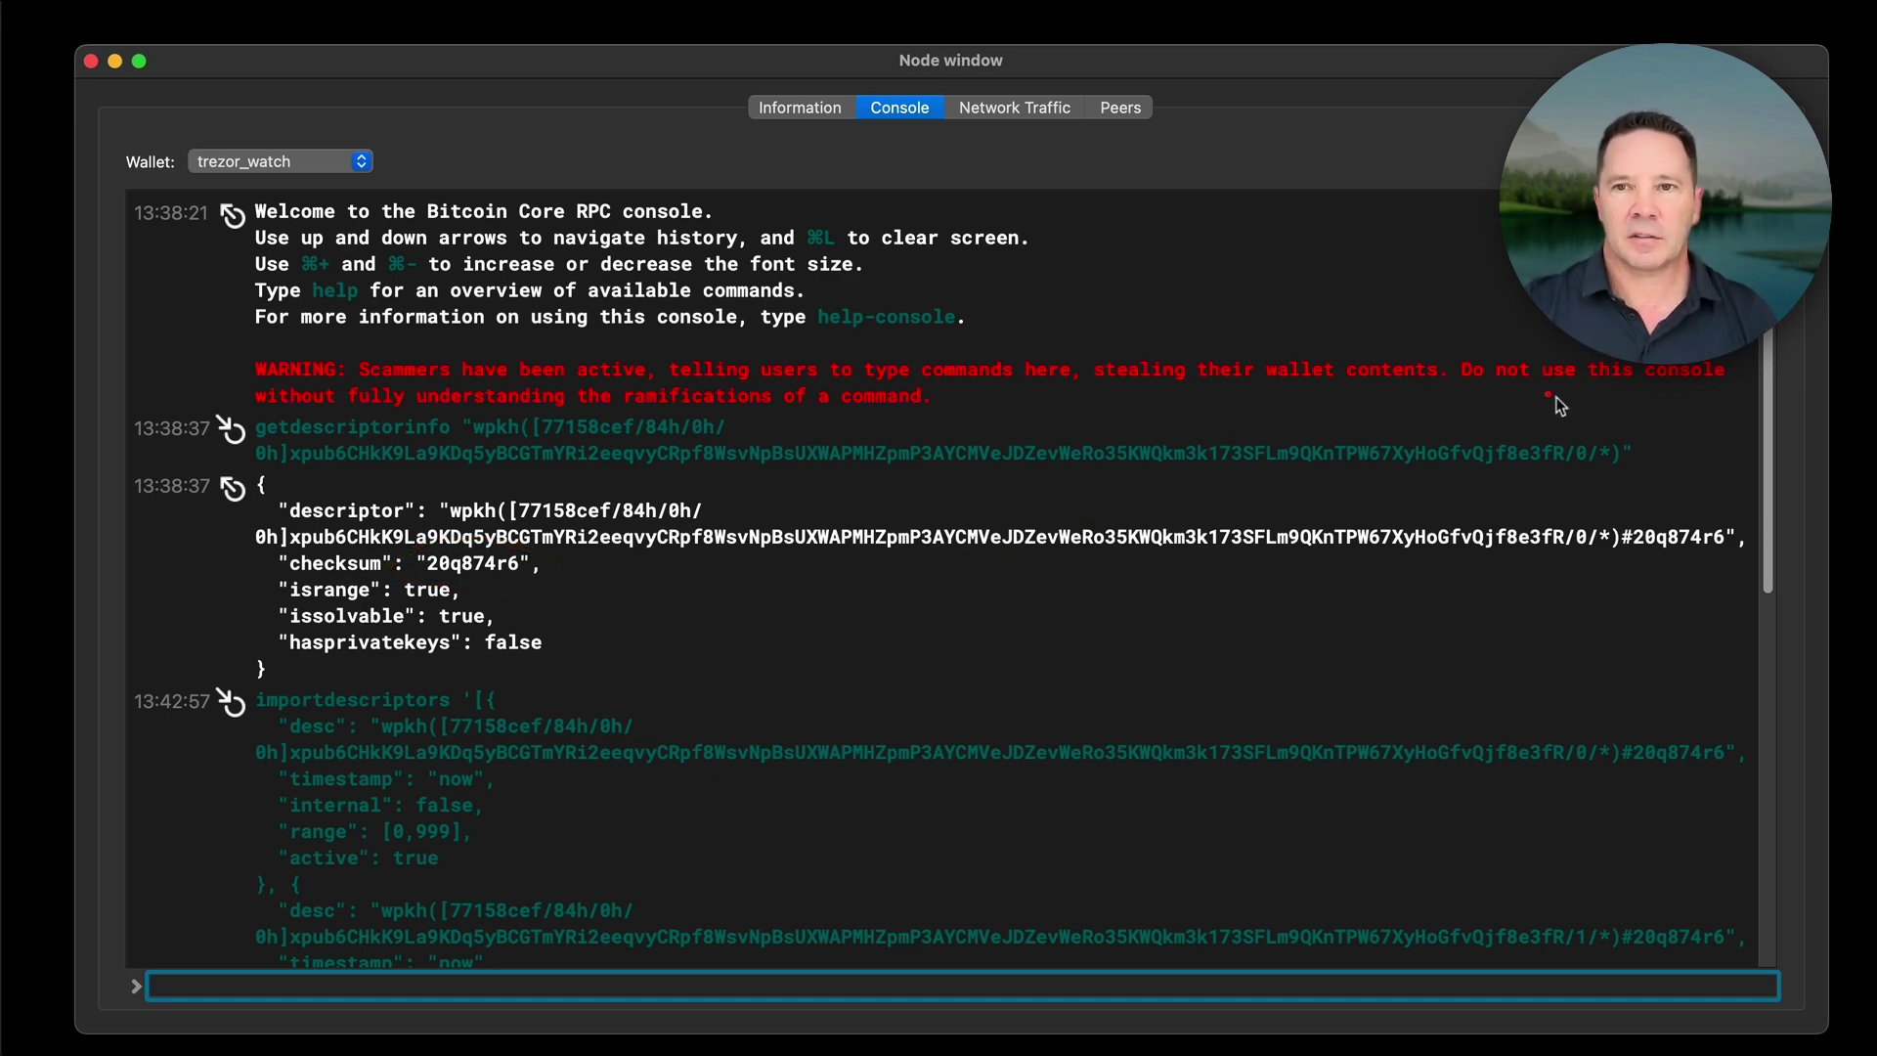
drag(1591, 380, 1585, 452)
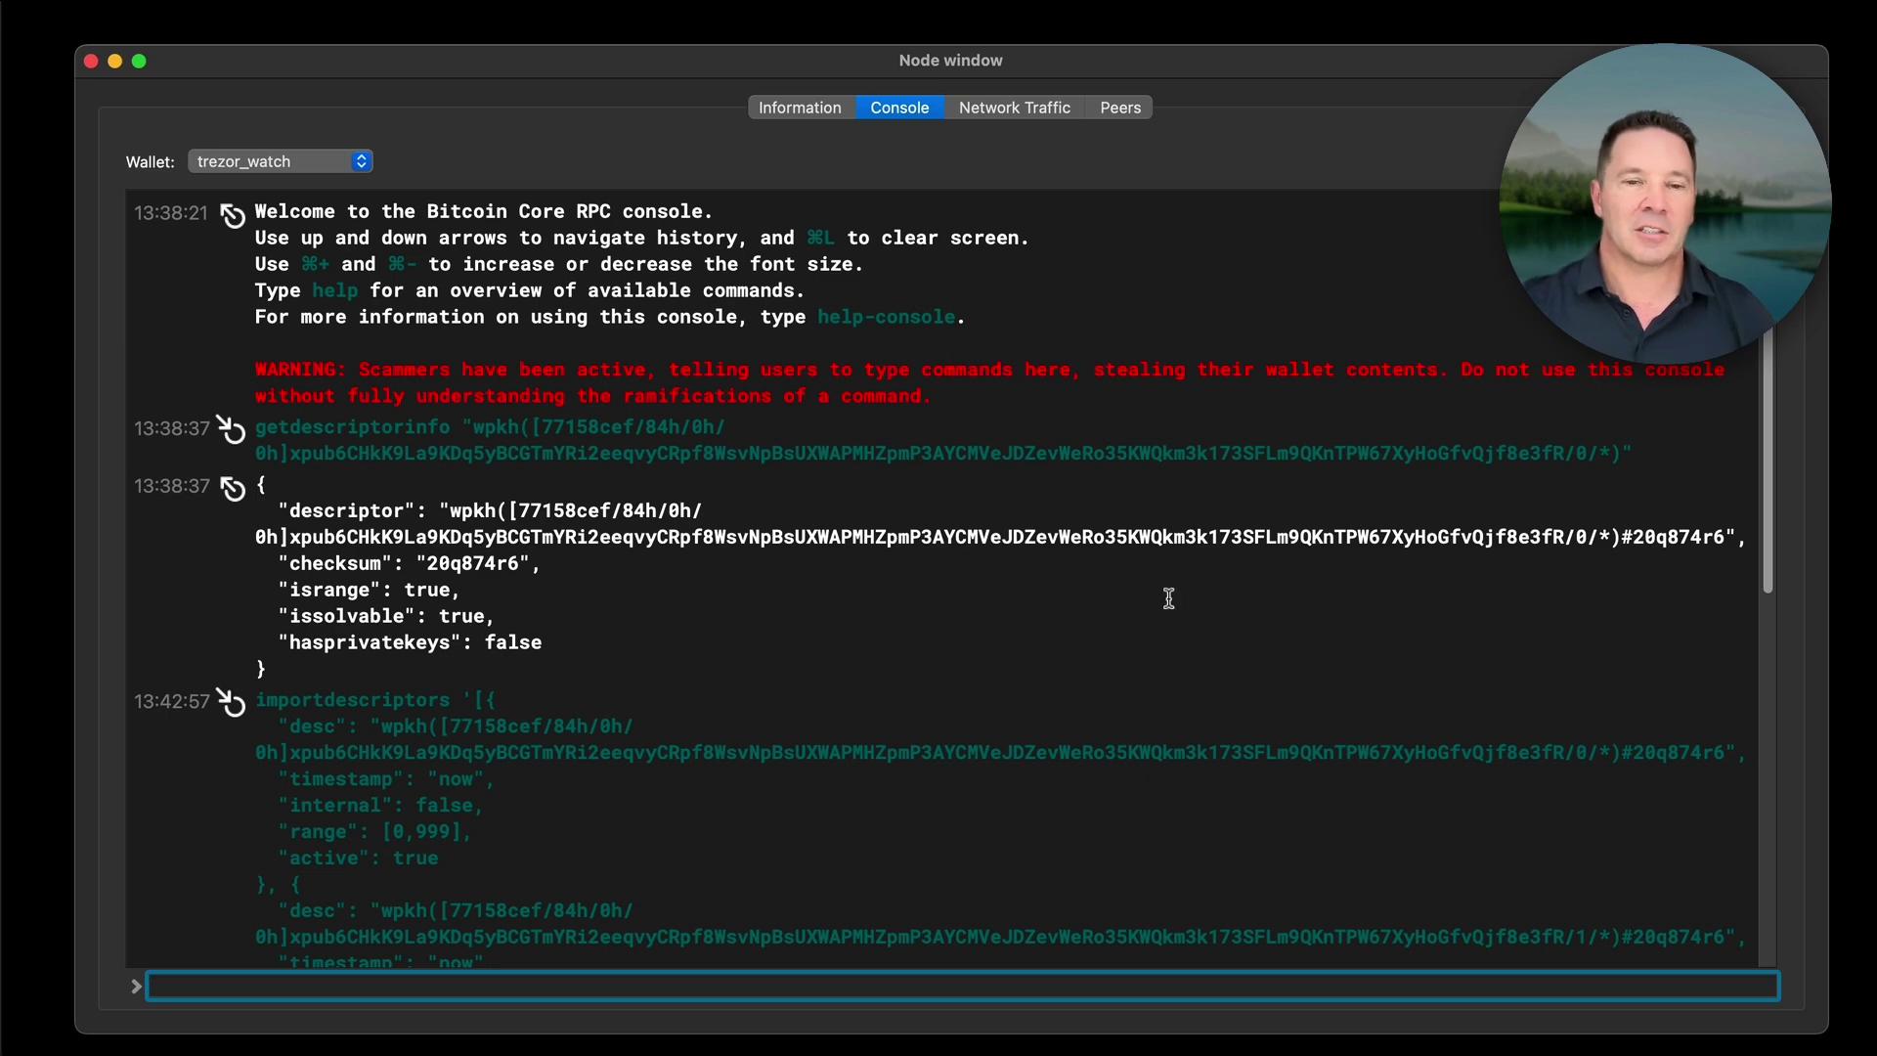
scroll(1169, 600, down, 5)
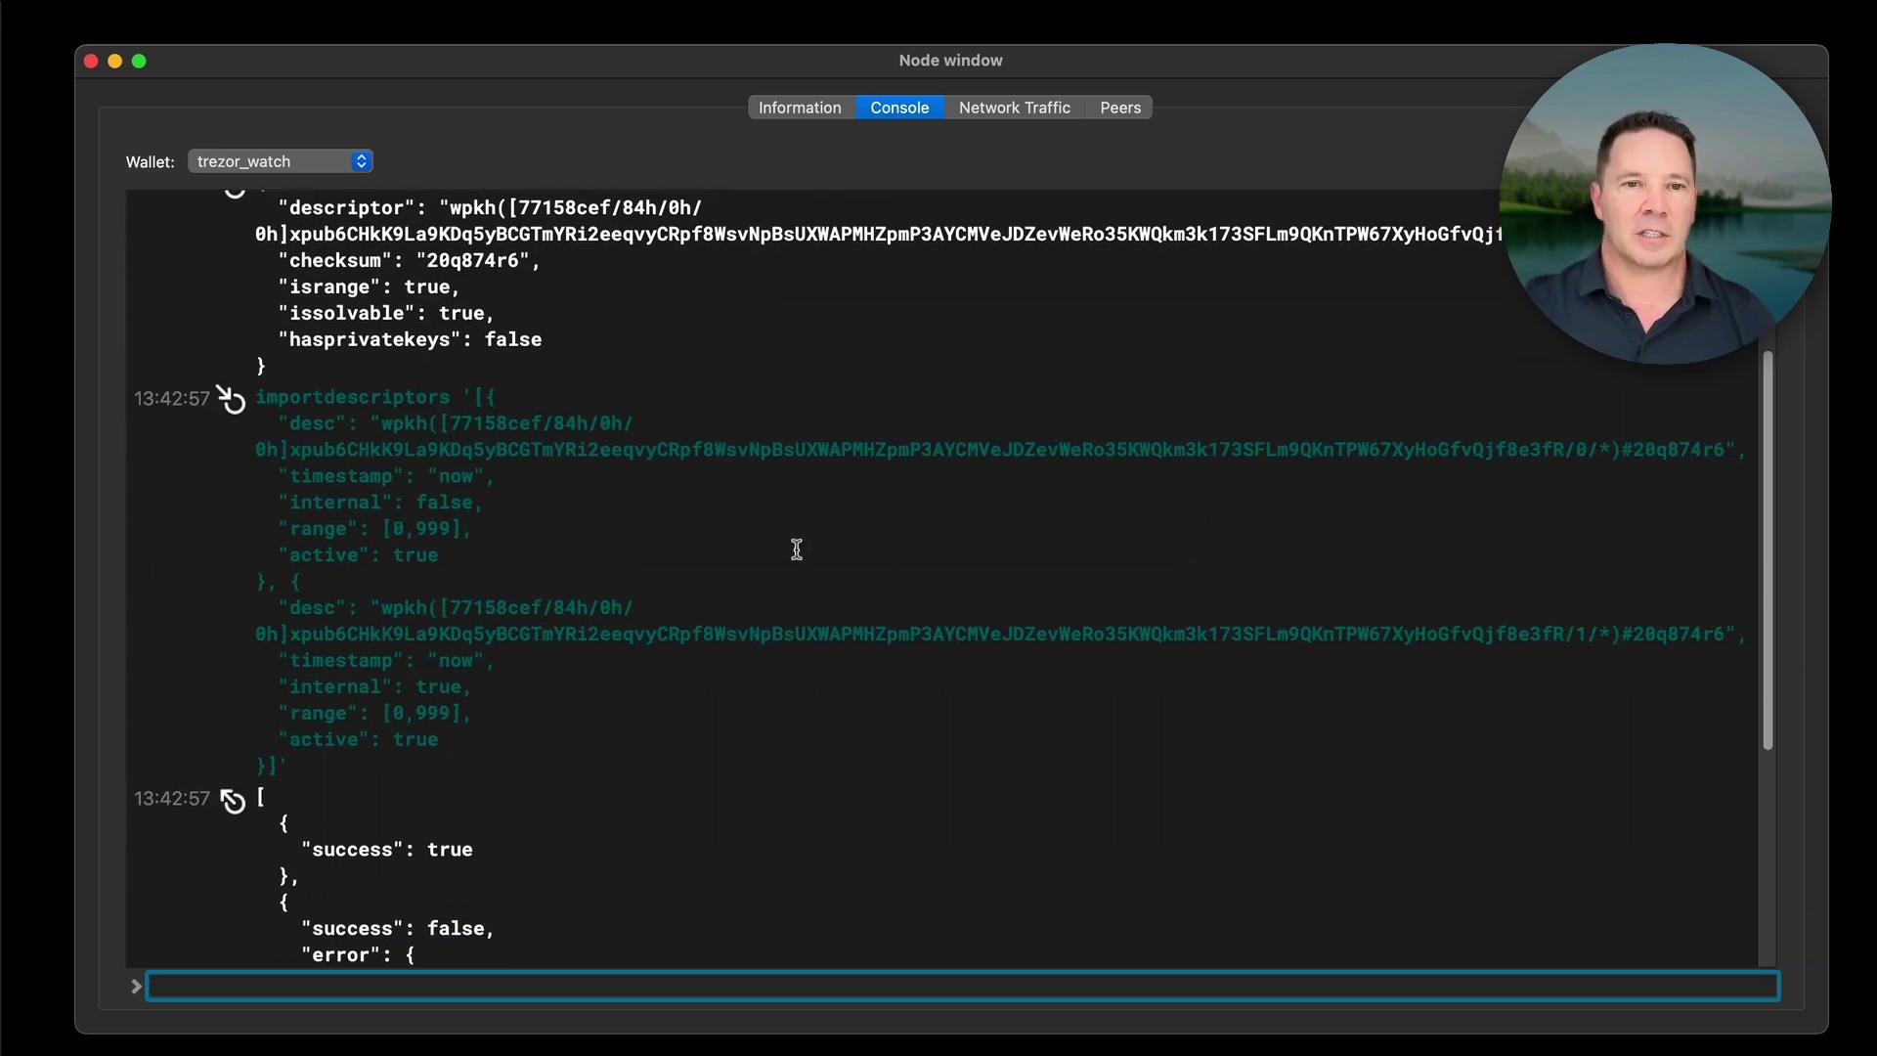
drag(1578, 515, 1582, 621)
click(1627, 472)
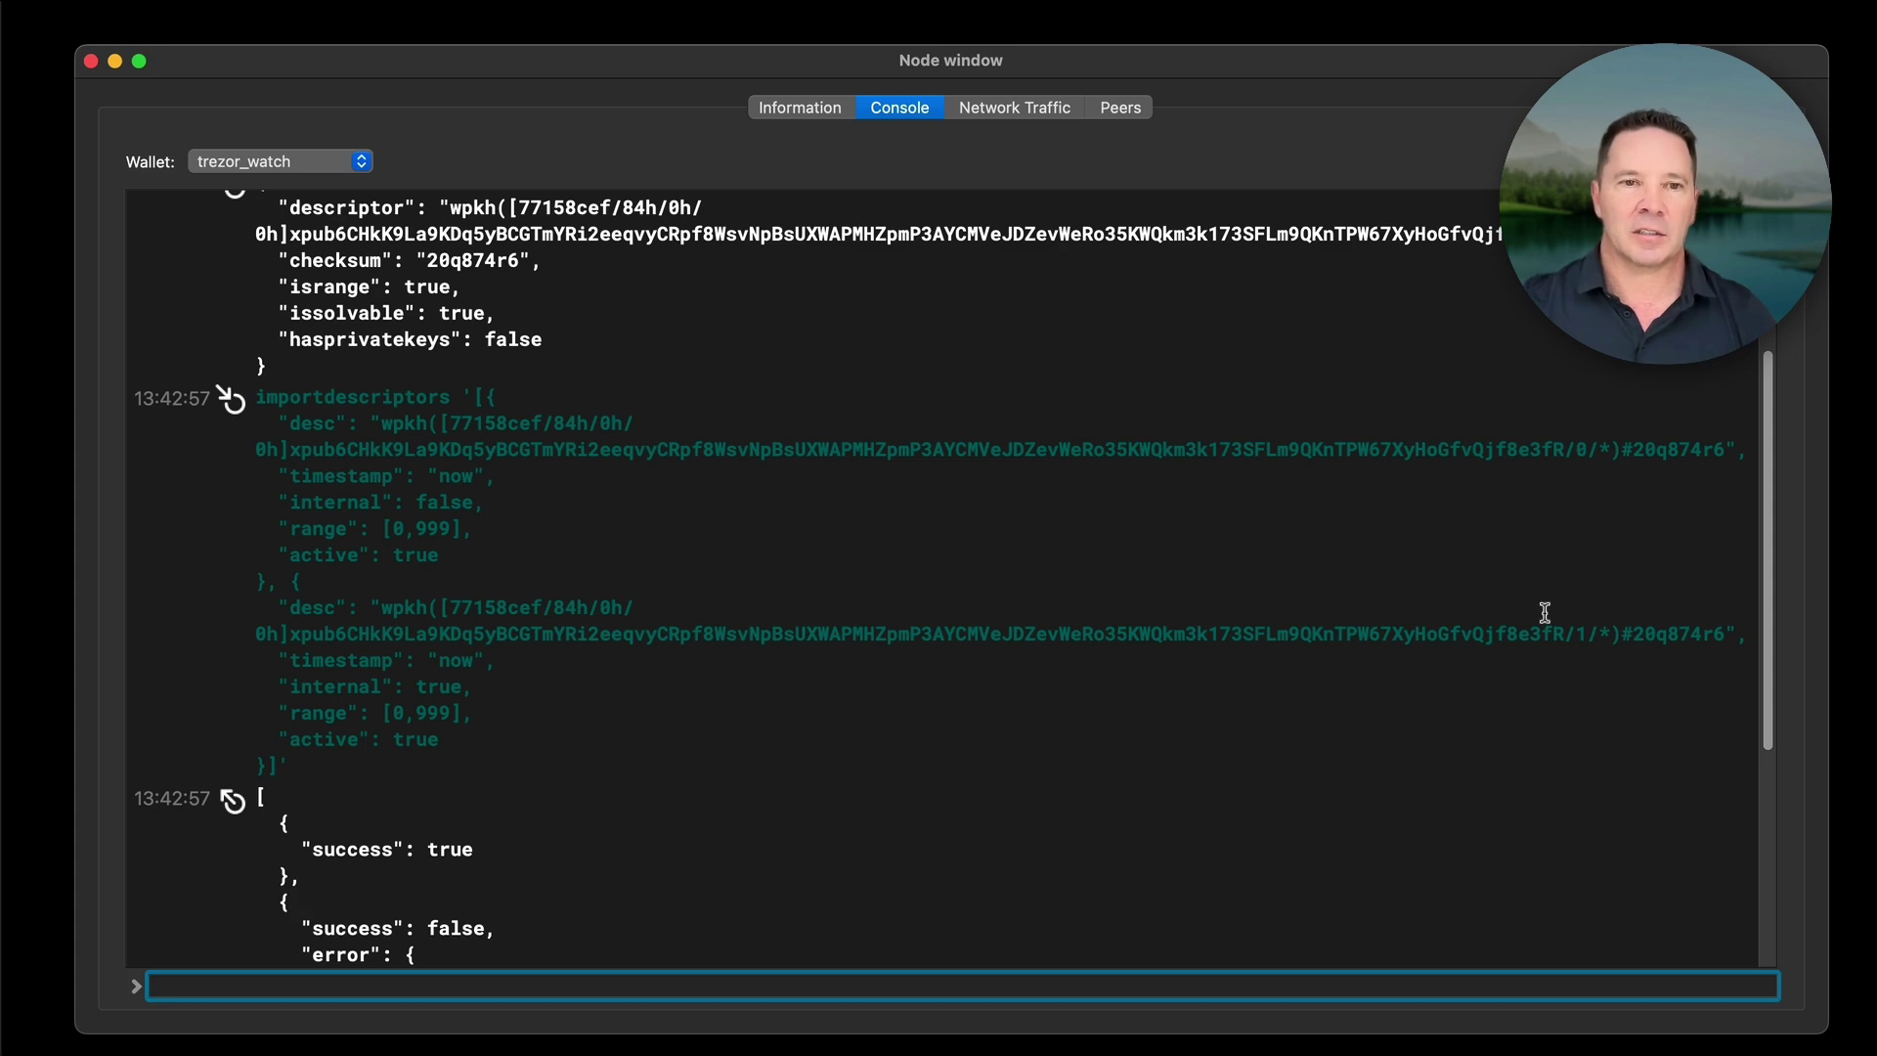
scroll(1110, 742, down, 7)
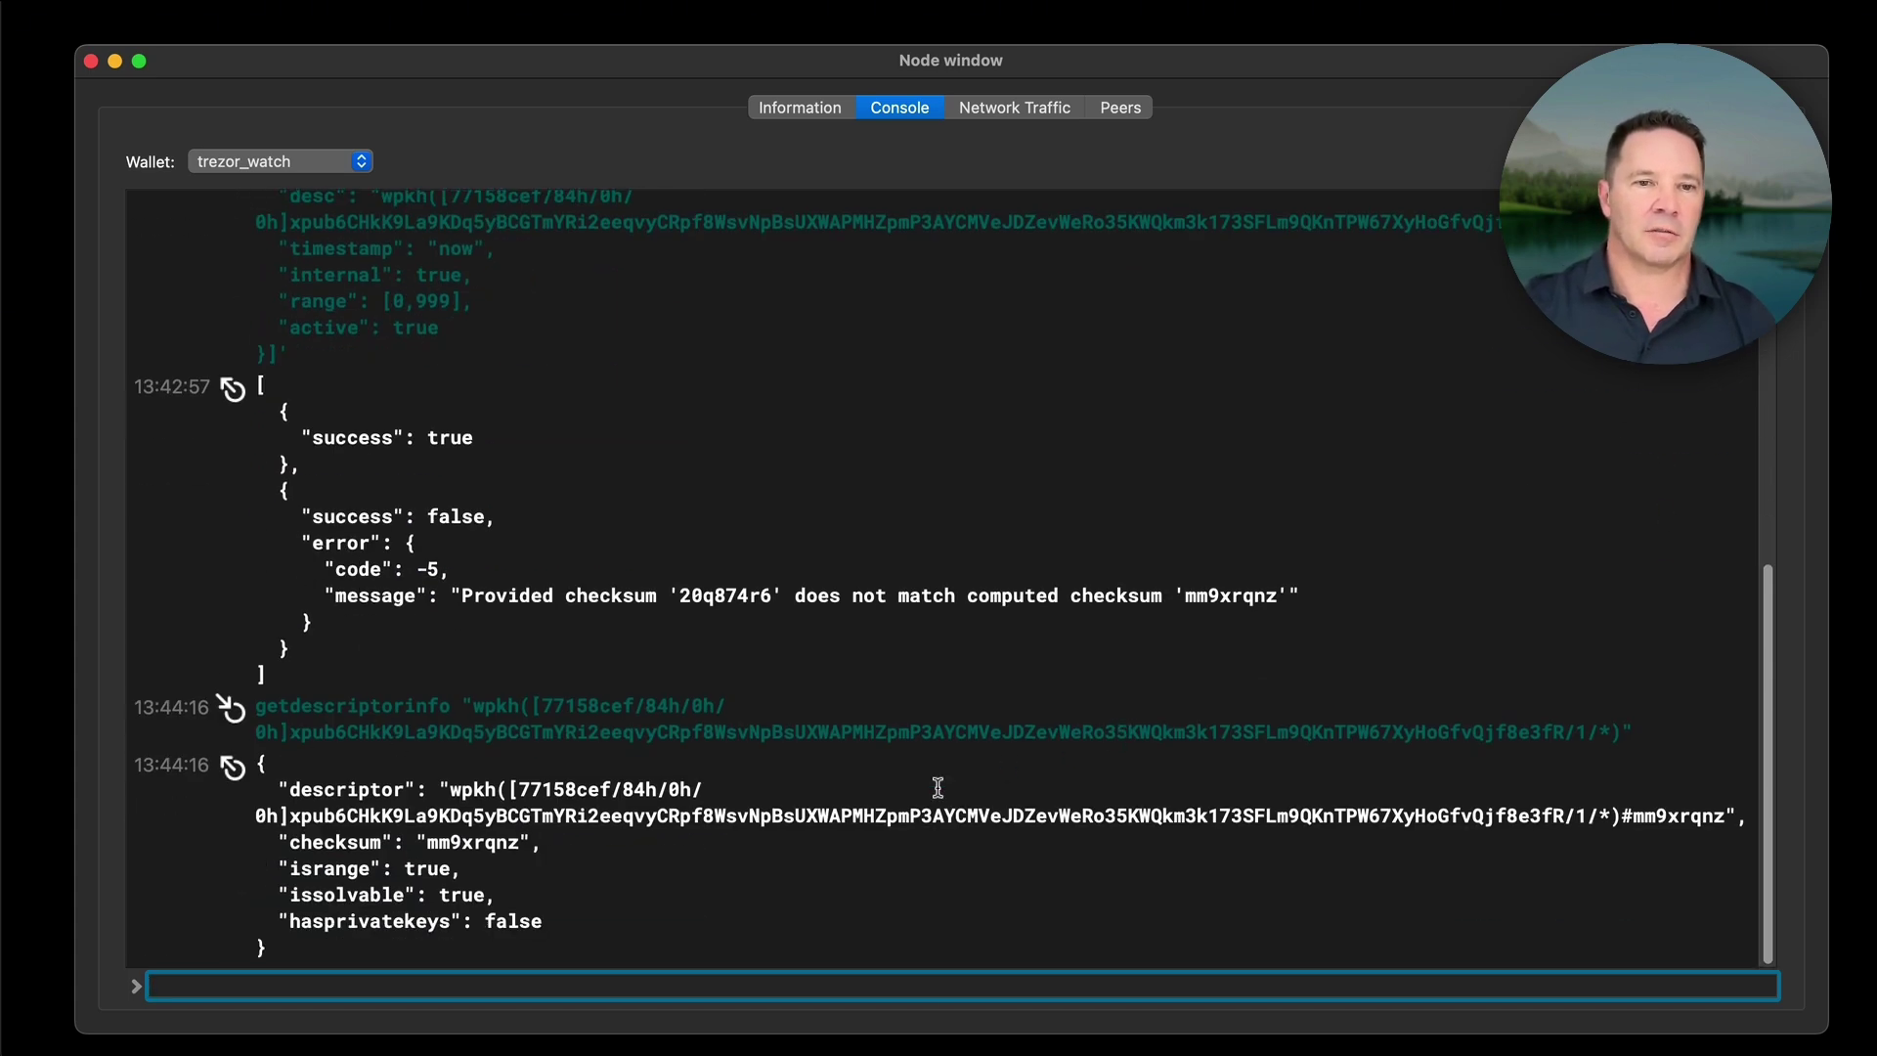
mouse_move(293, 674)
mouse_down()
mouse_move(260, 677)
mouse_move(252, 752)
mouse_move(384, 765)
mouse_up()
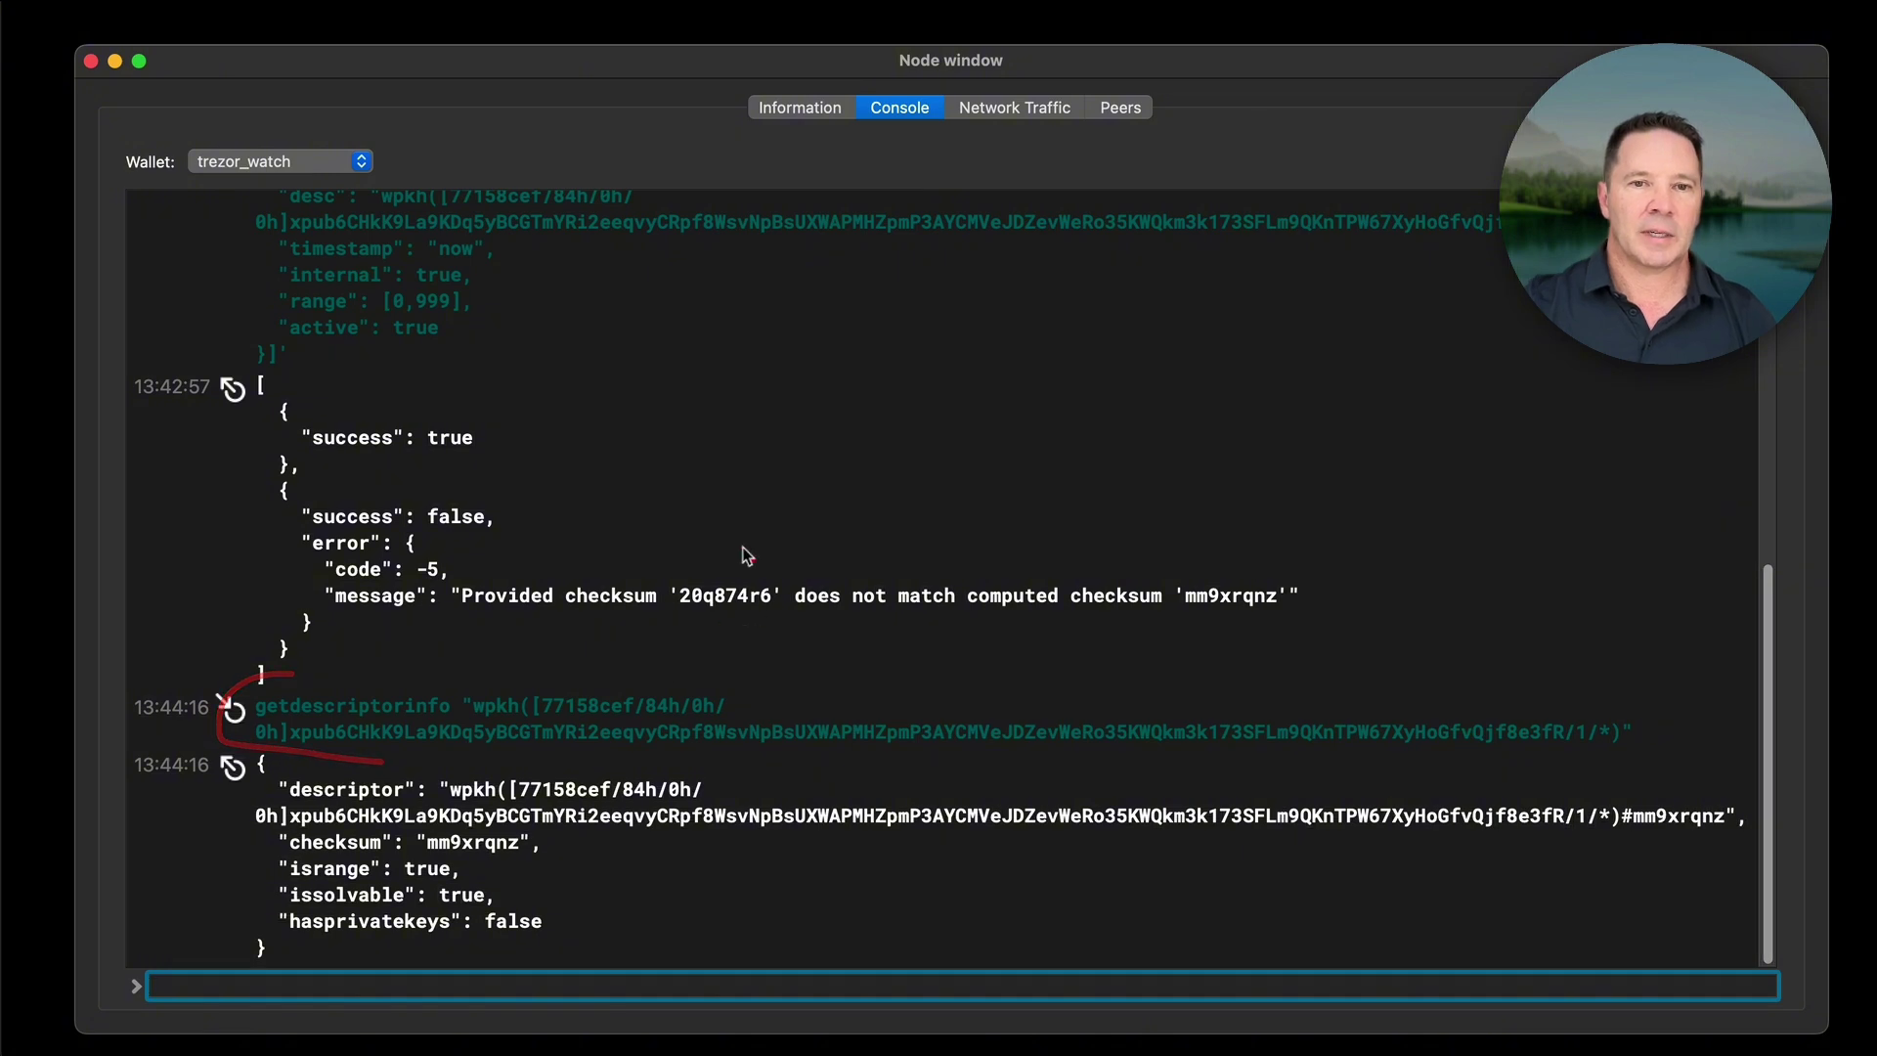
click(947, 690)
drag(1645, 608, 1585, 706)
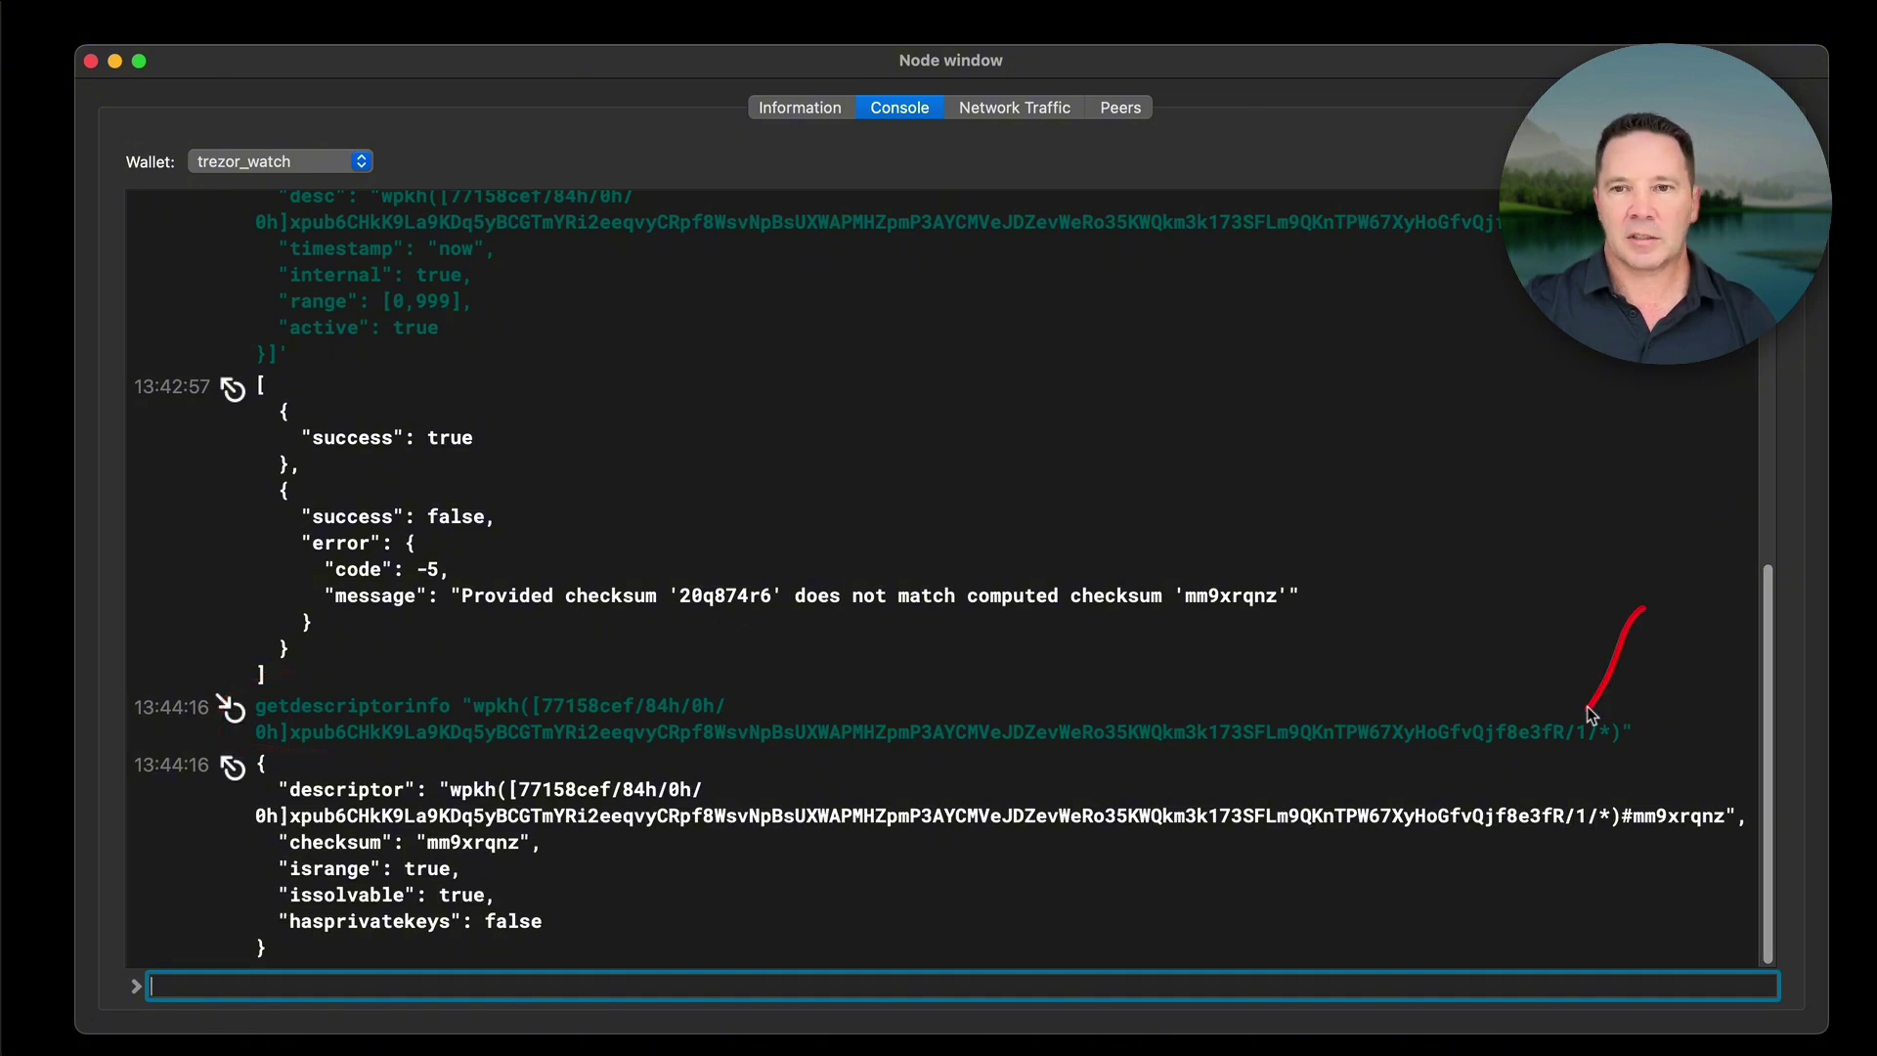
scroll(1542, 532, up, 10)
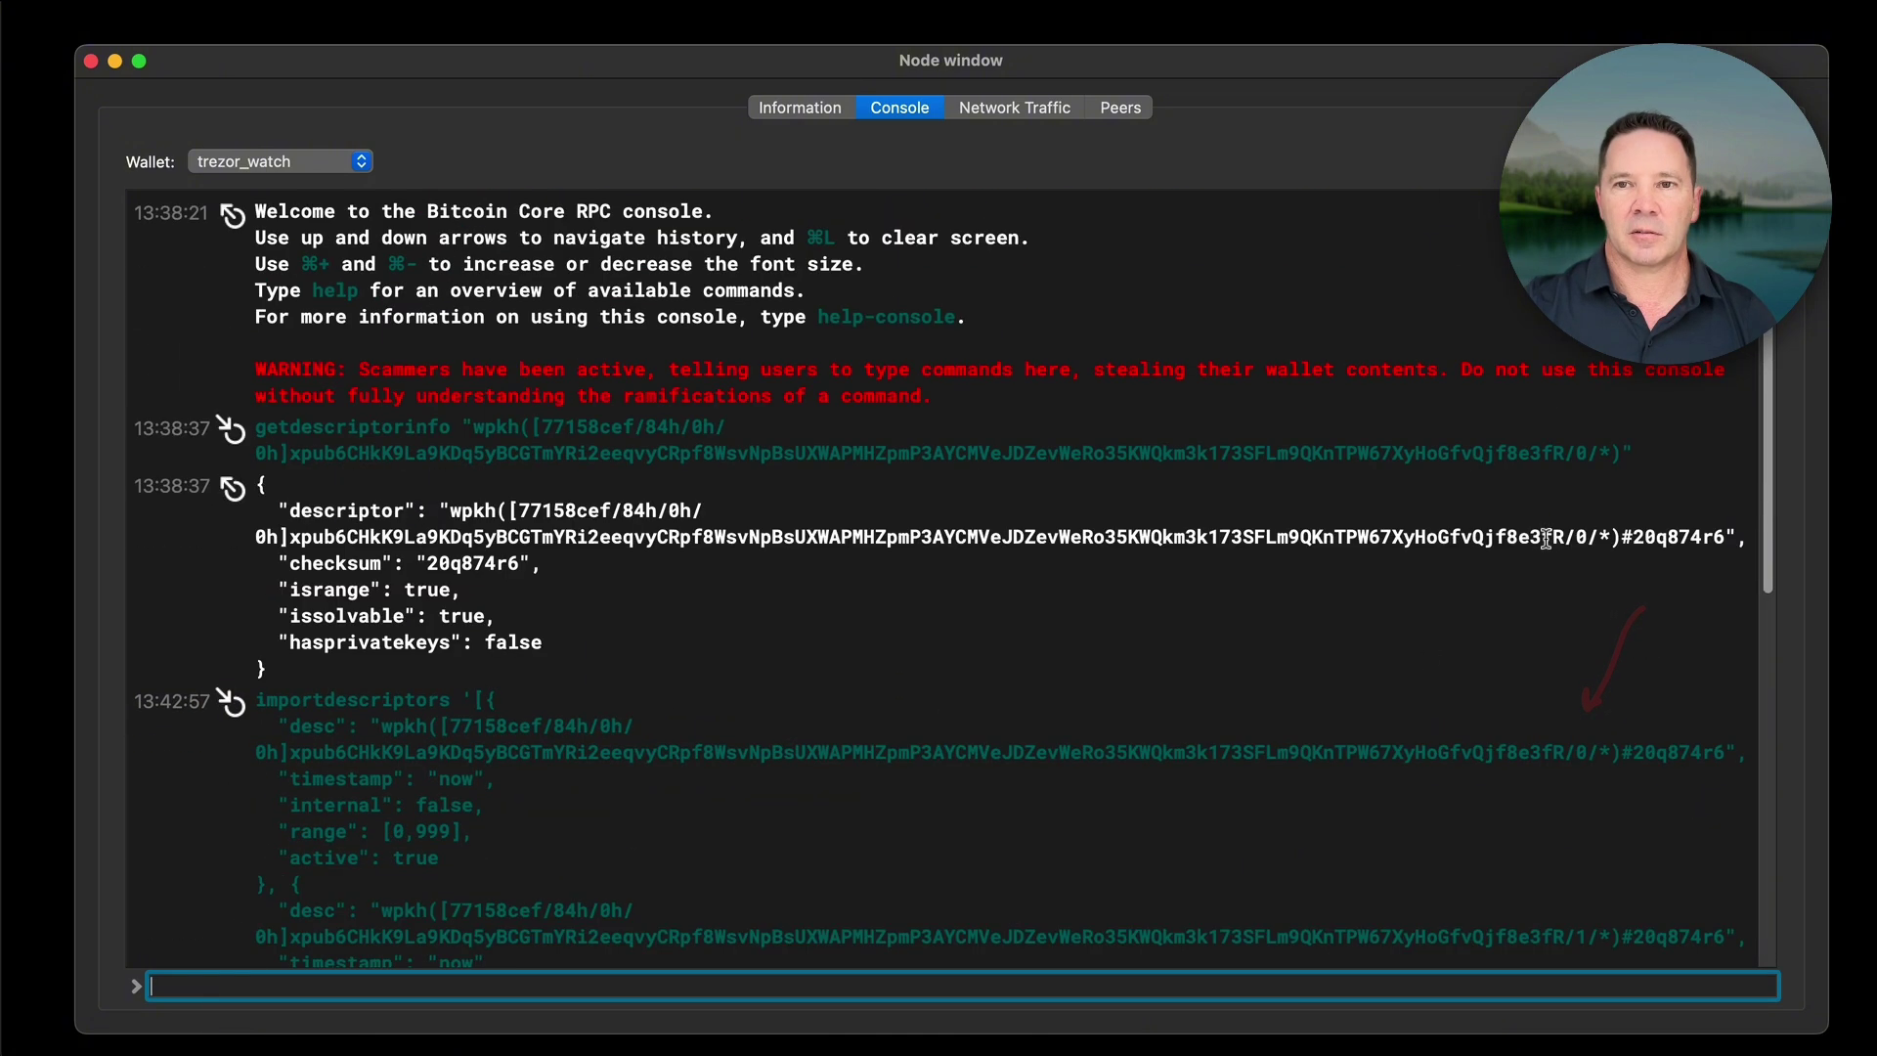
drag(1611, 387, 1594, 445)
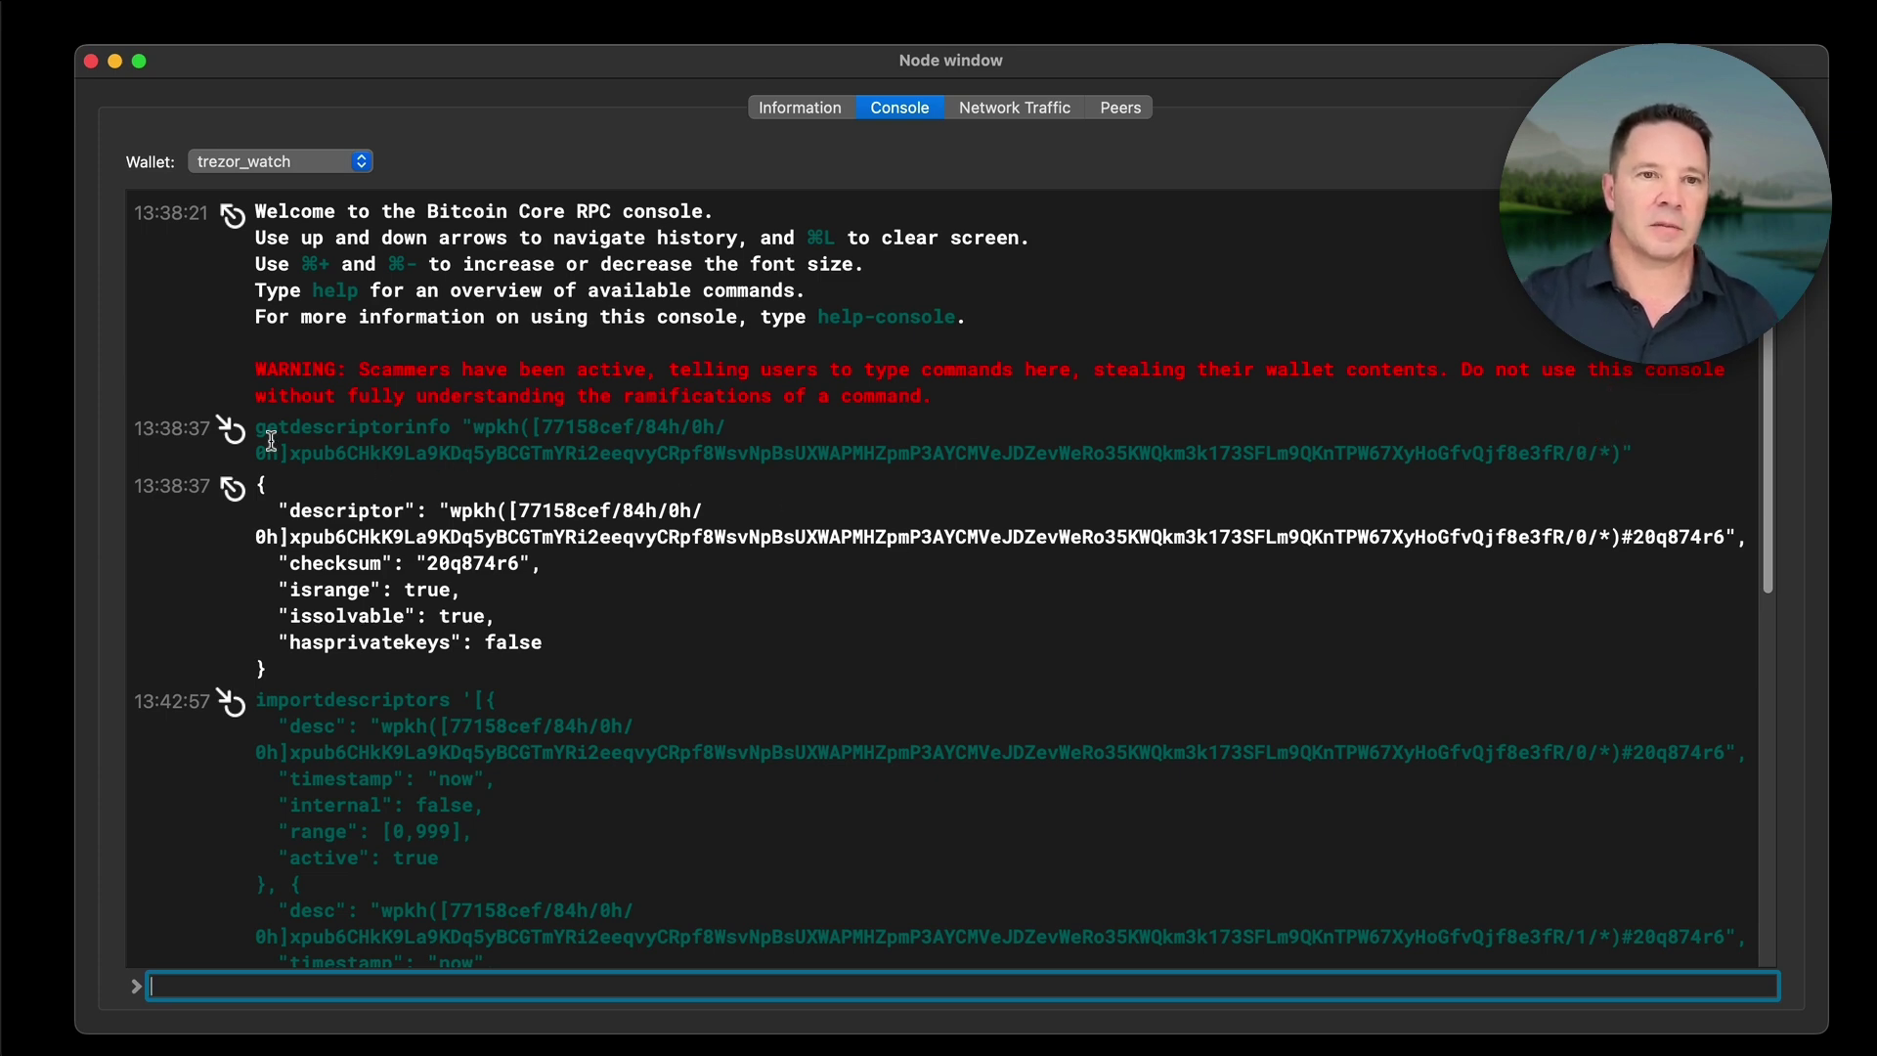
drag(256, 427, 1630, 456)
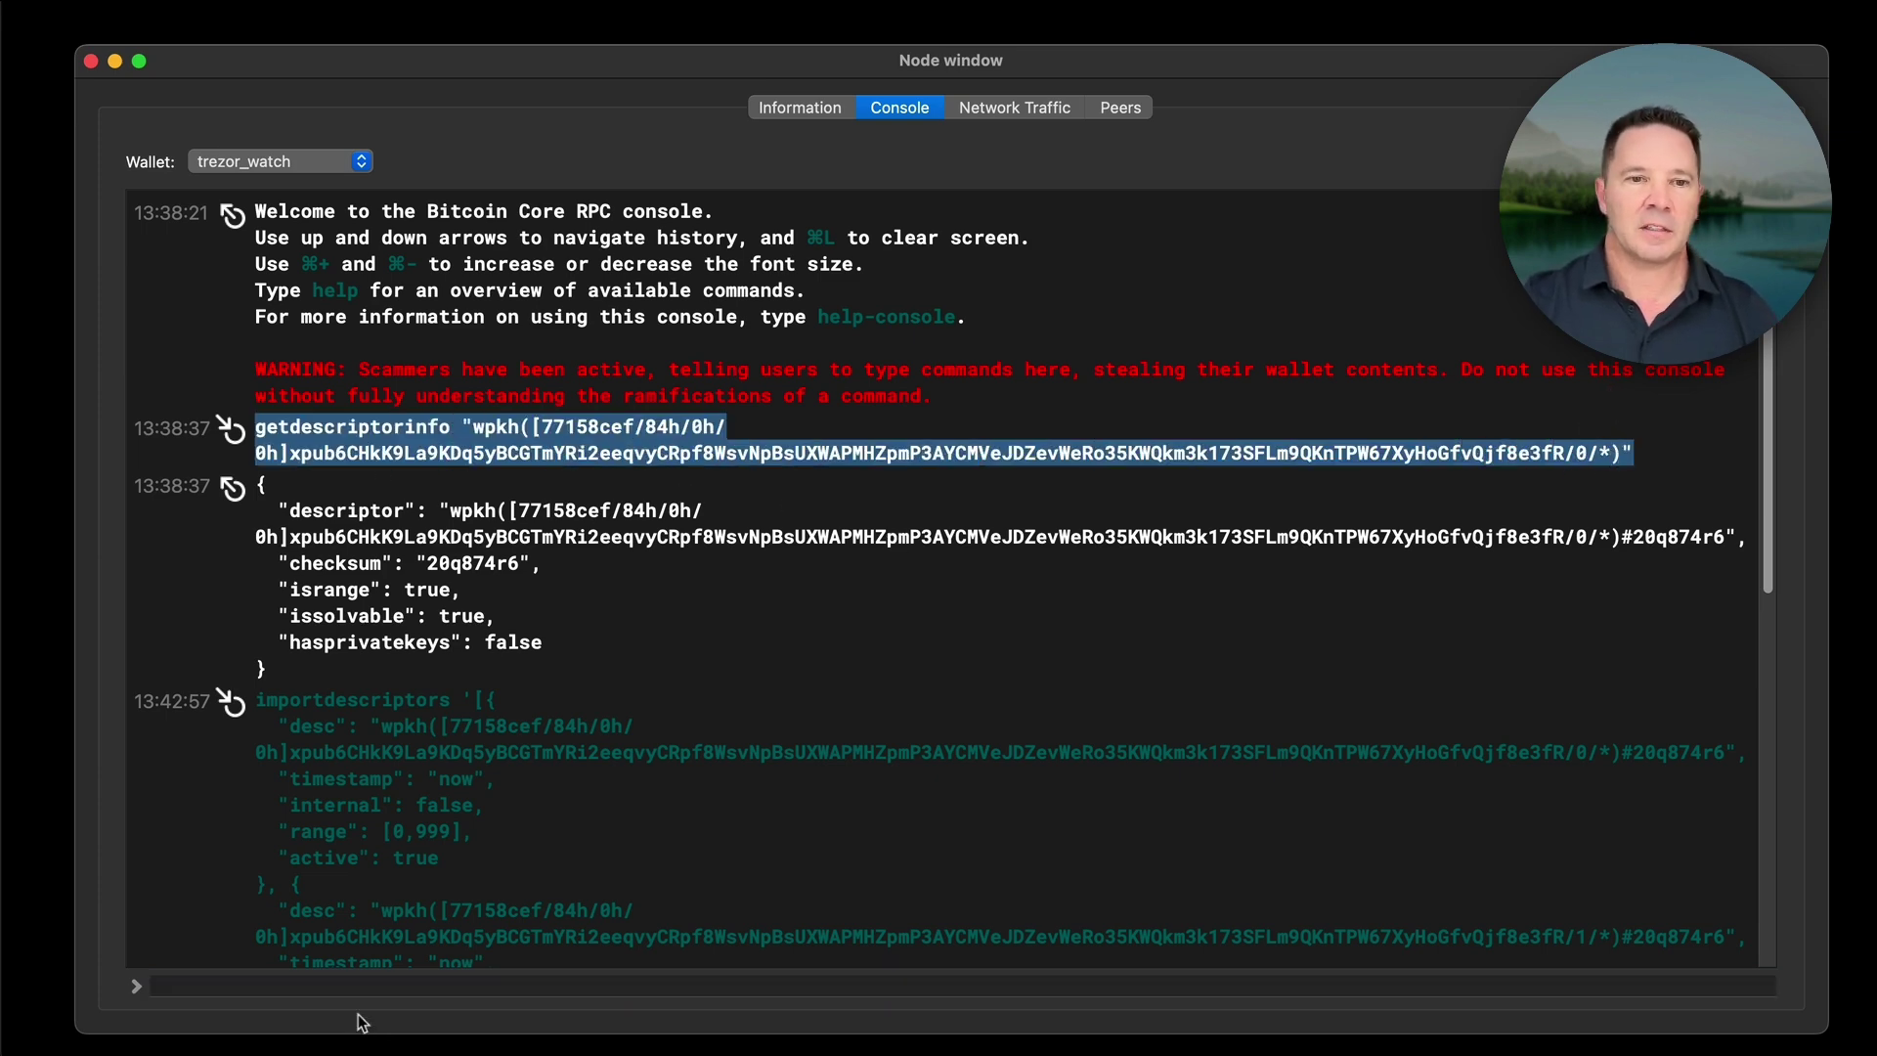
click(1627, 382)
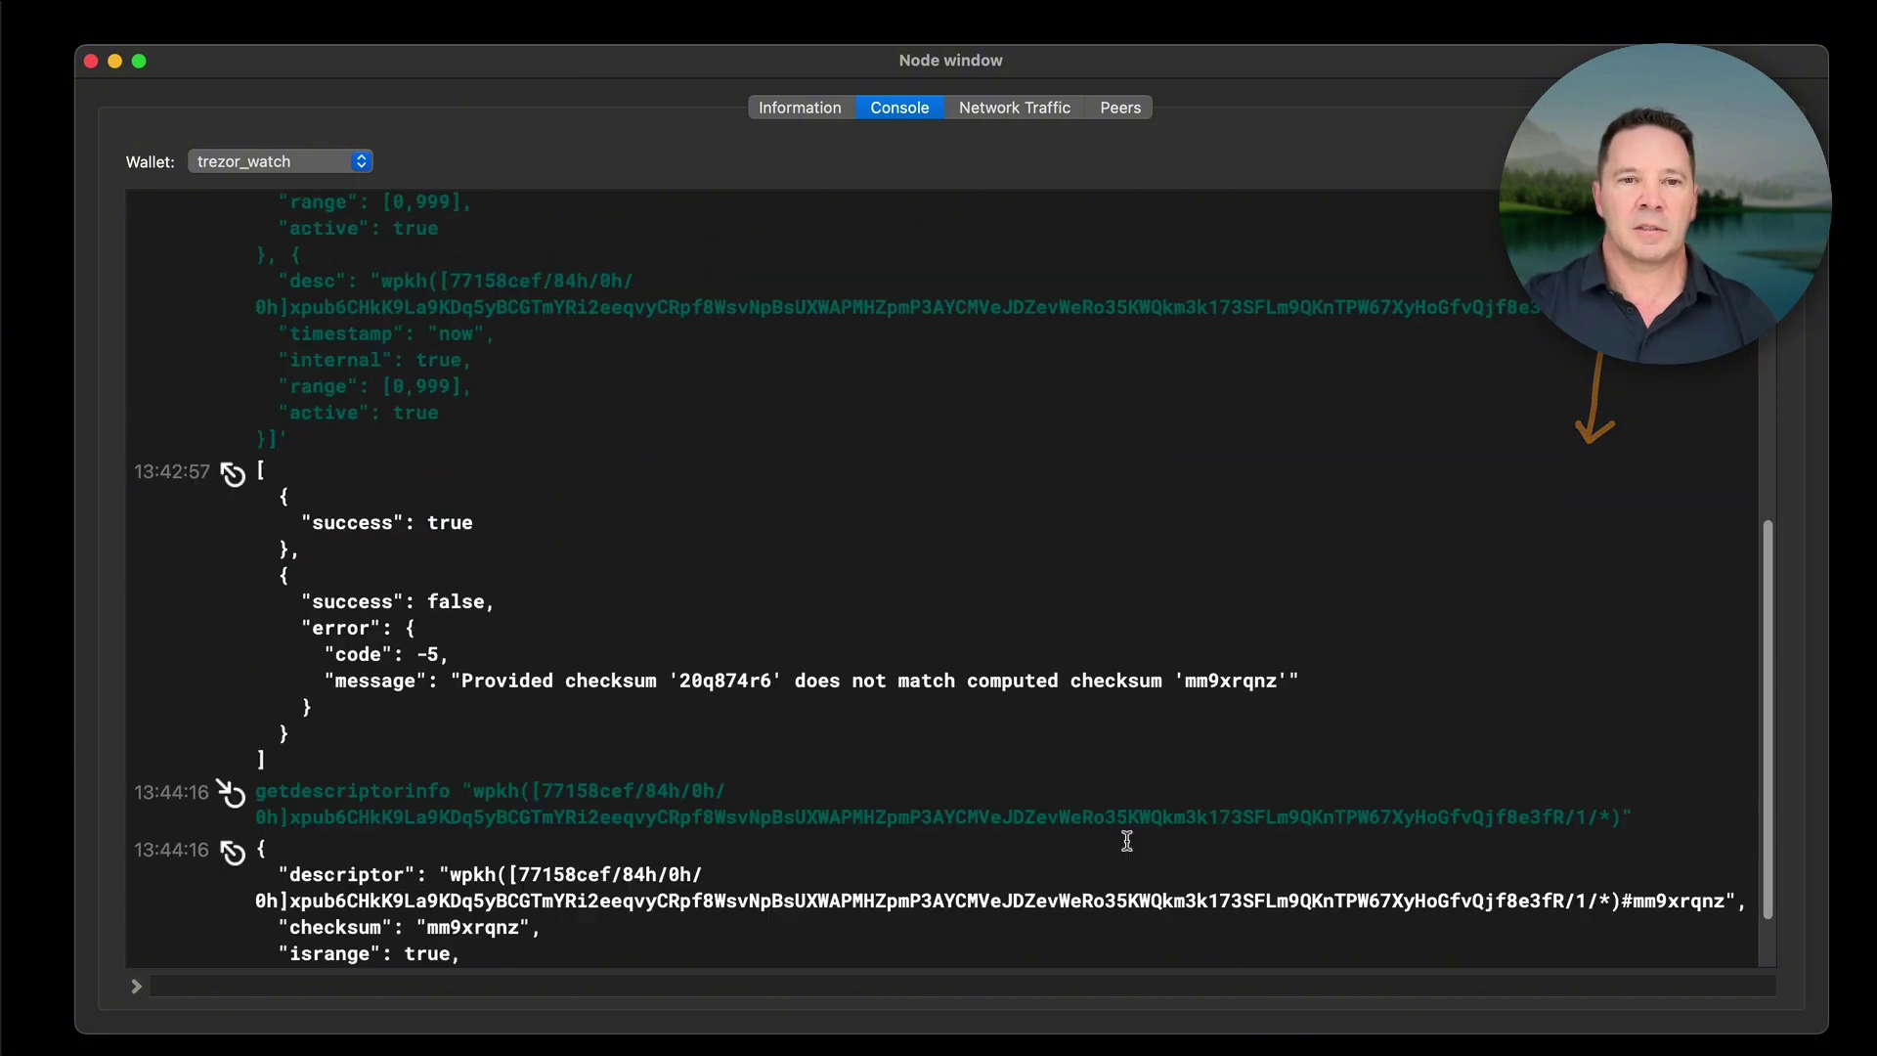
scroll(1127, 840, down, 2)
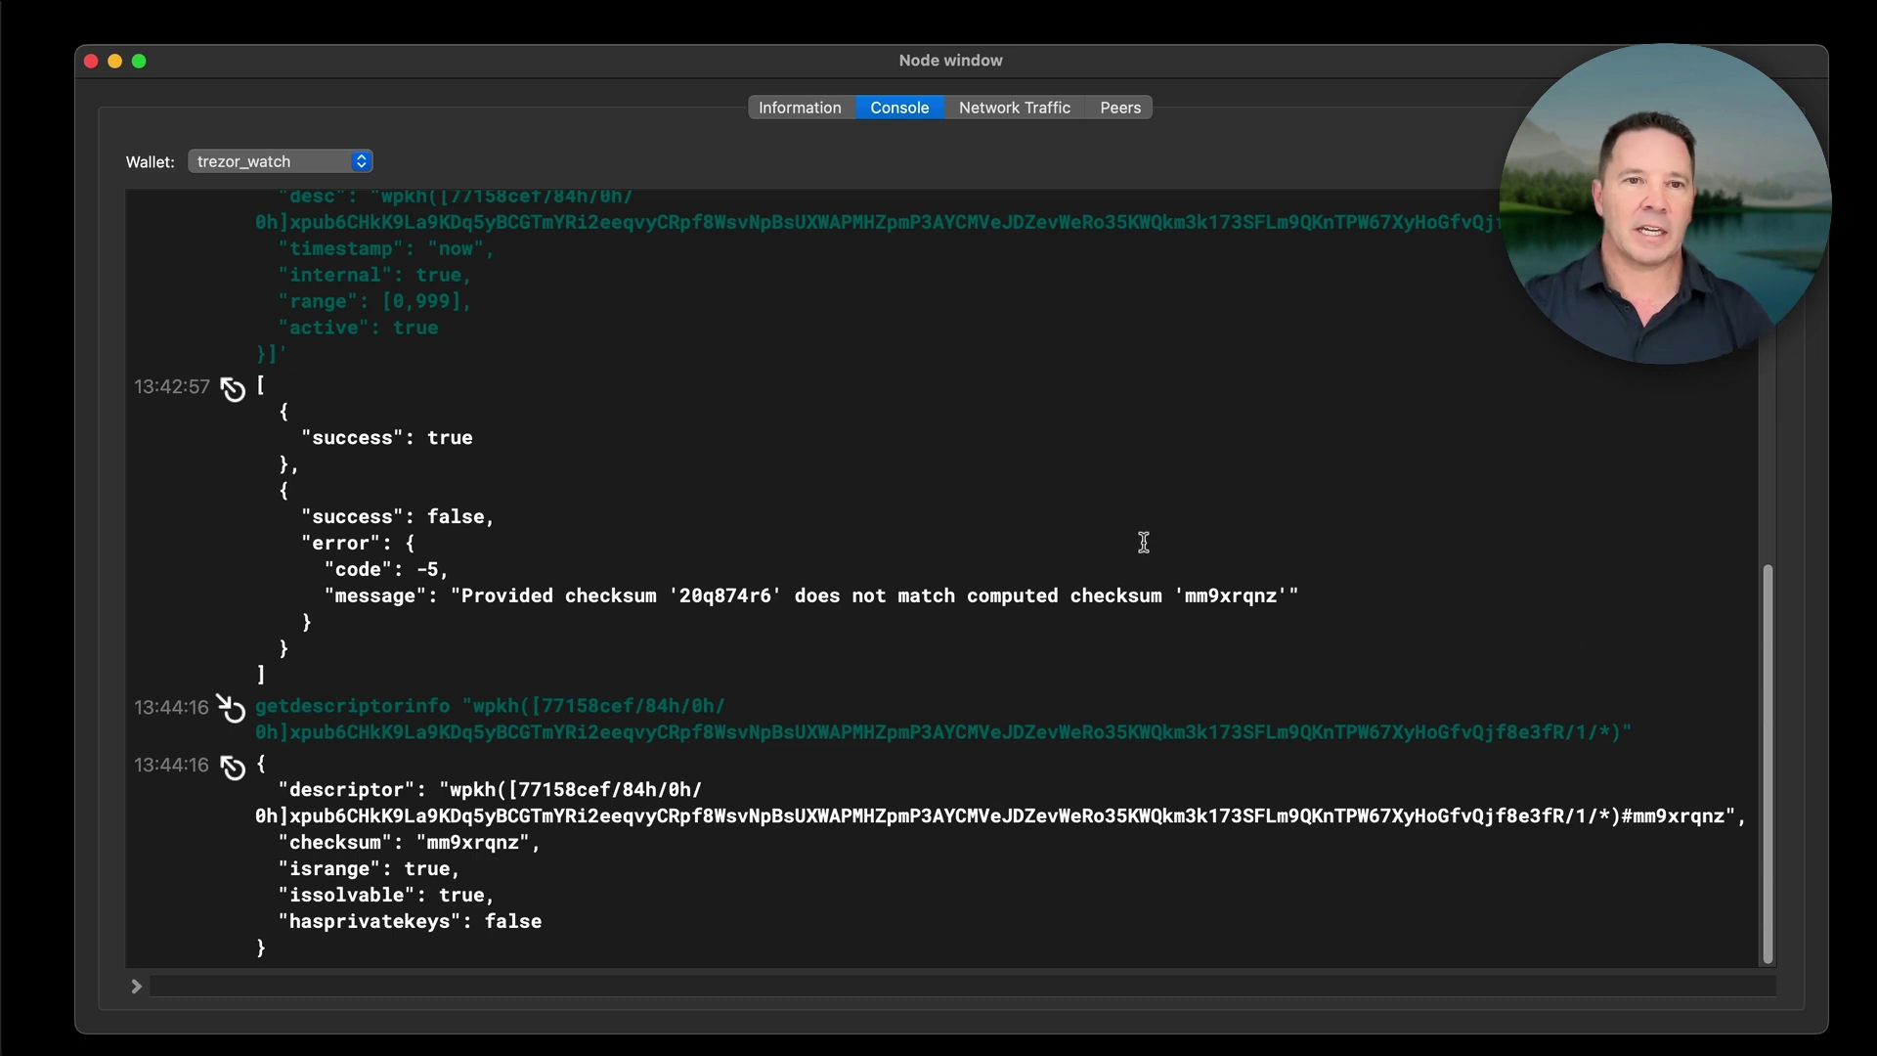
scroll(1144, 547, up, 8)
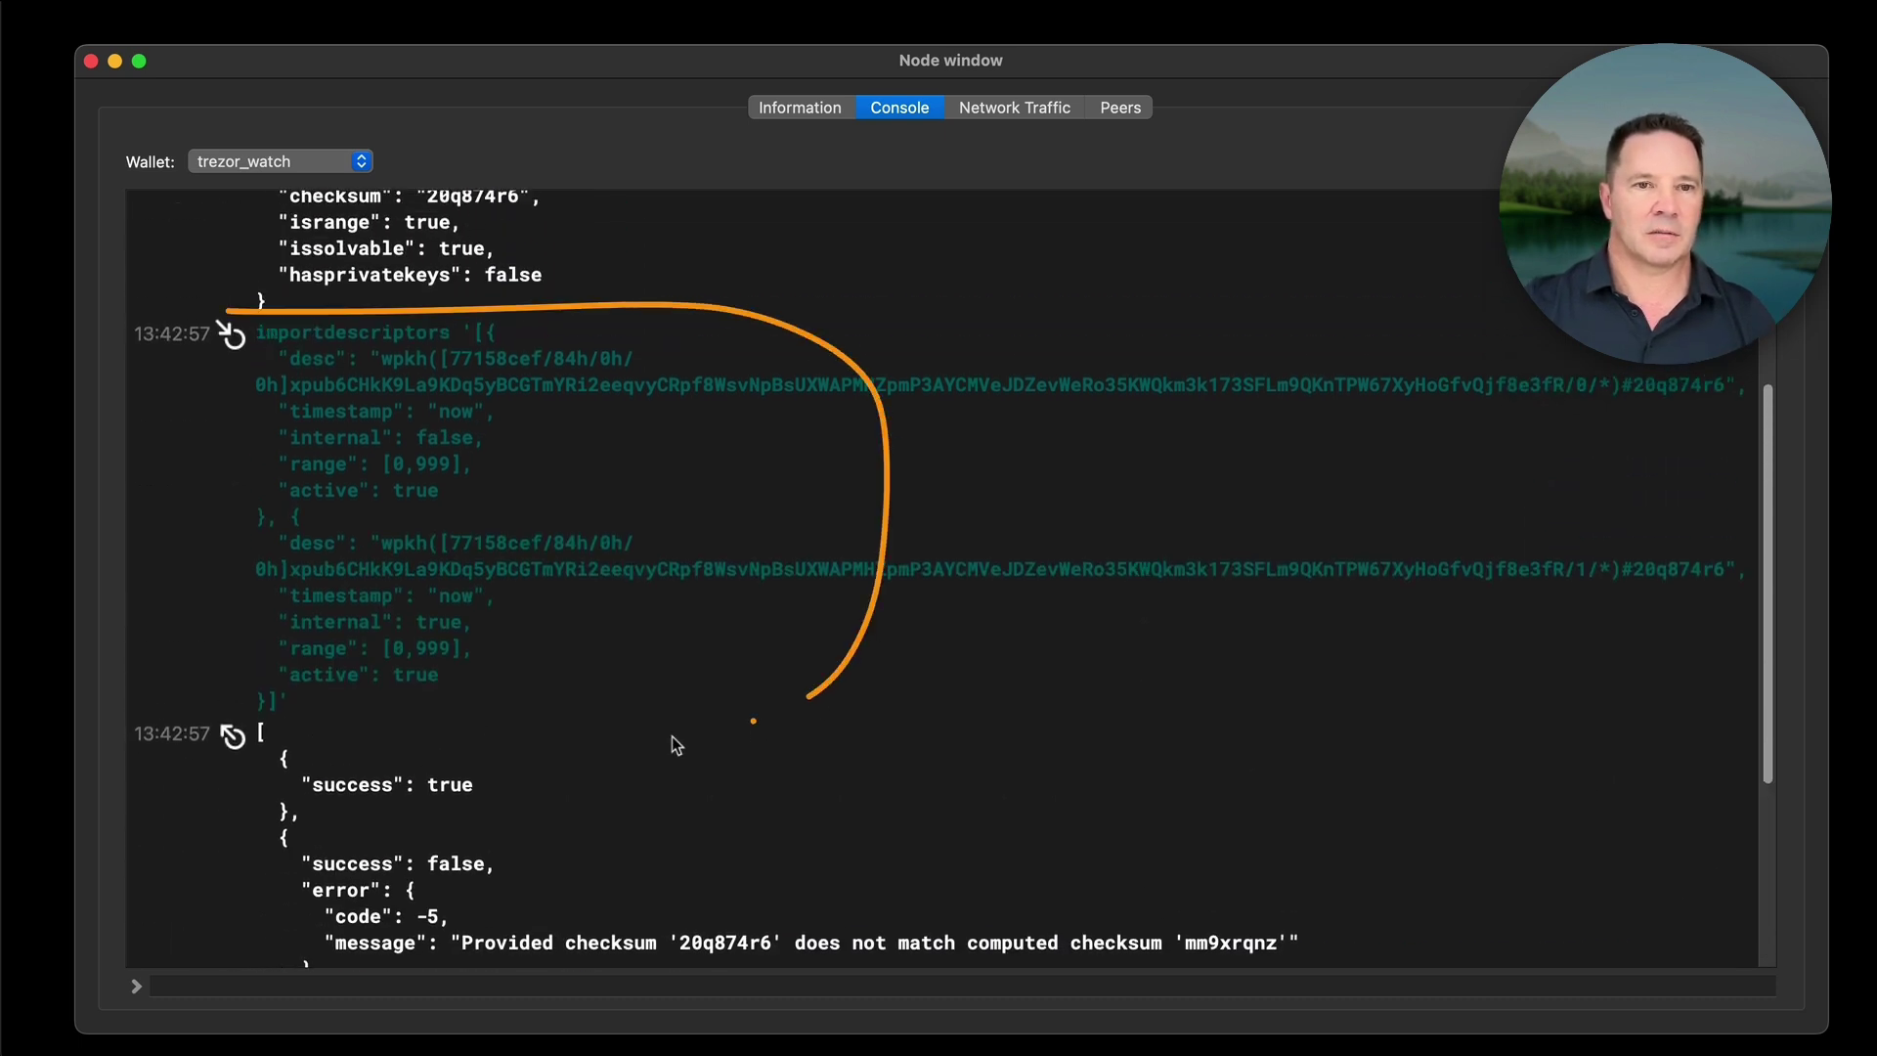
mouse_move(674, 745)
mouse_down()
mouse_move(230, 426)
mouse_move(506, 332)
mouse_up()
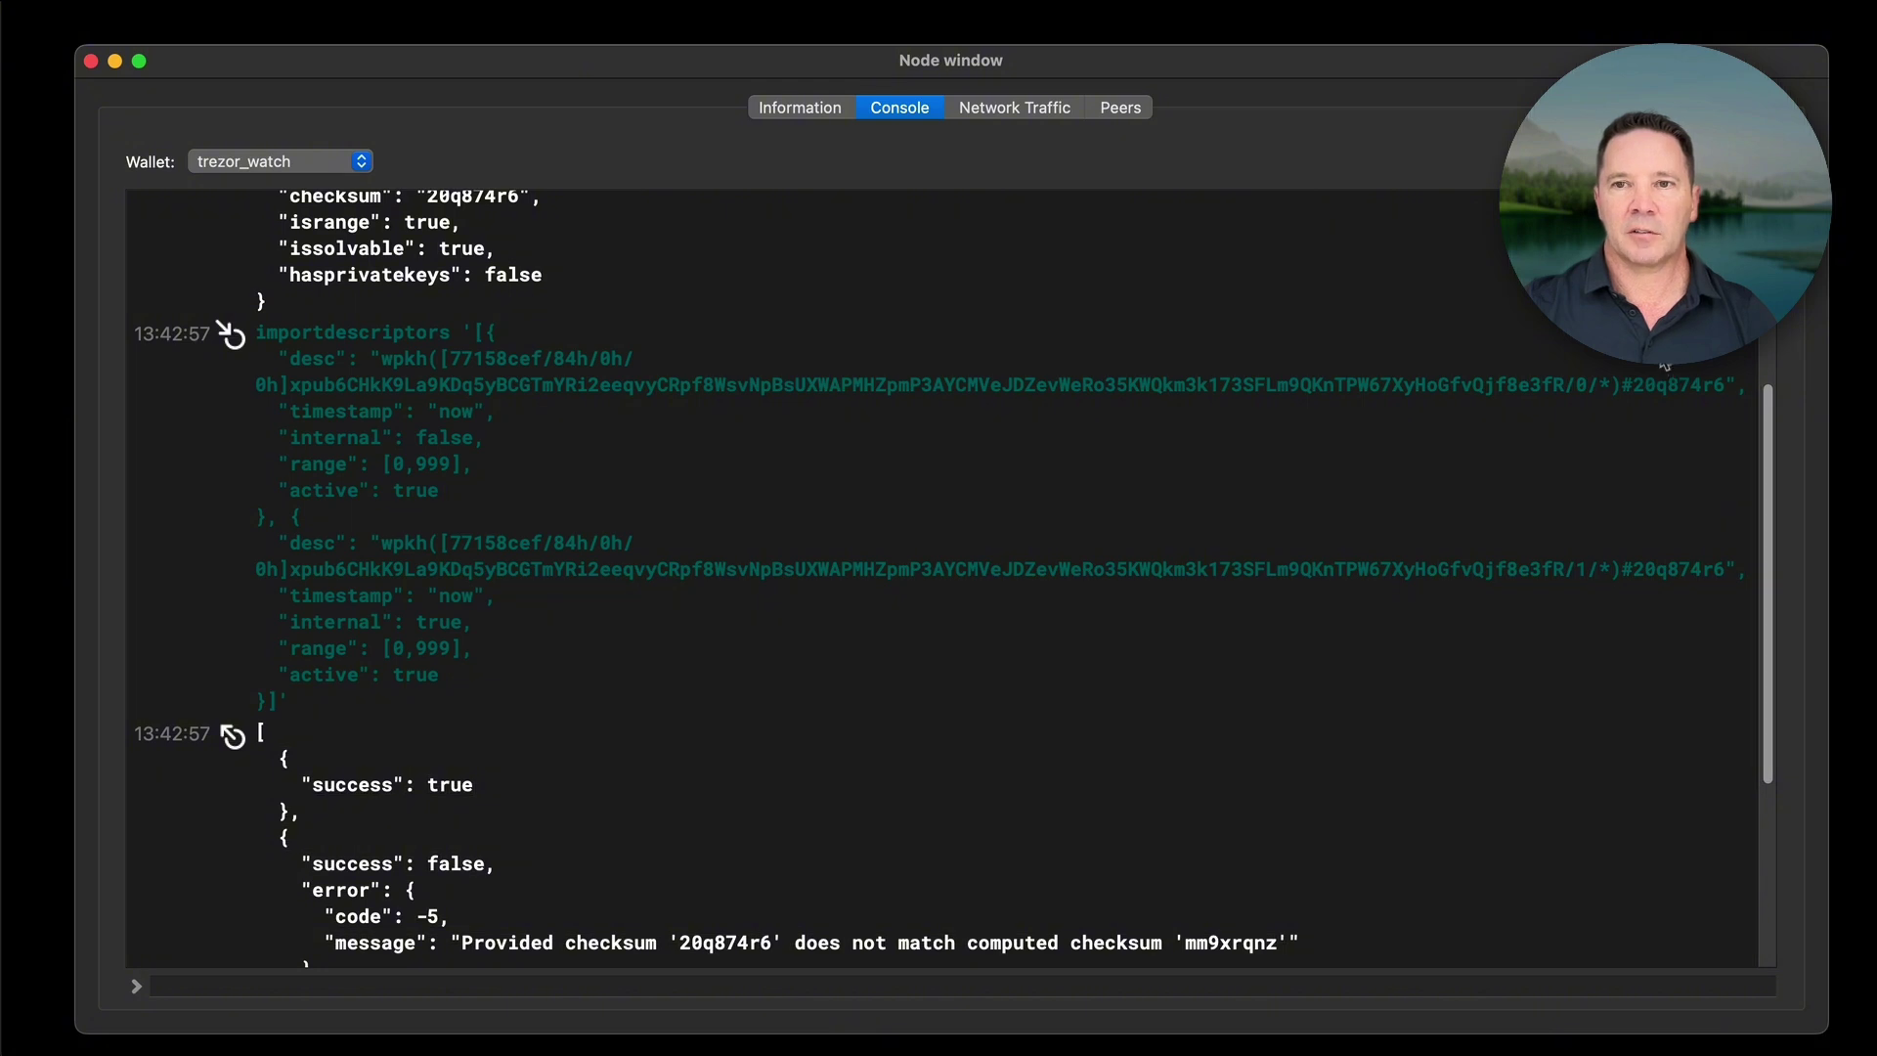
mouse_move(1679, 479)
mouse_down()
mouse_move(1678, 548)
mouse_move(1702, 520)
mouse_up()
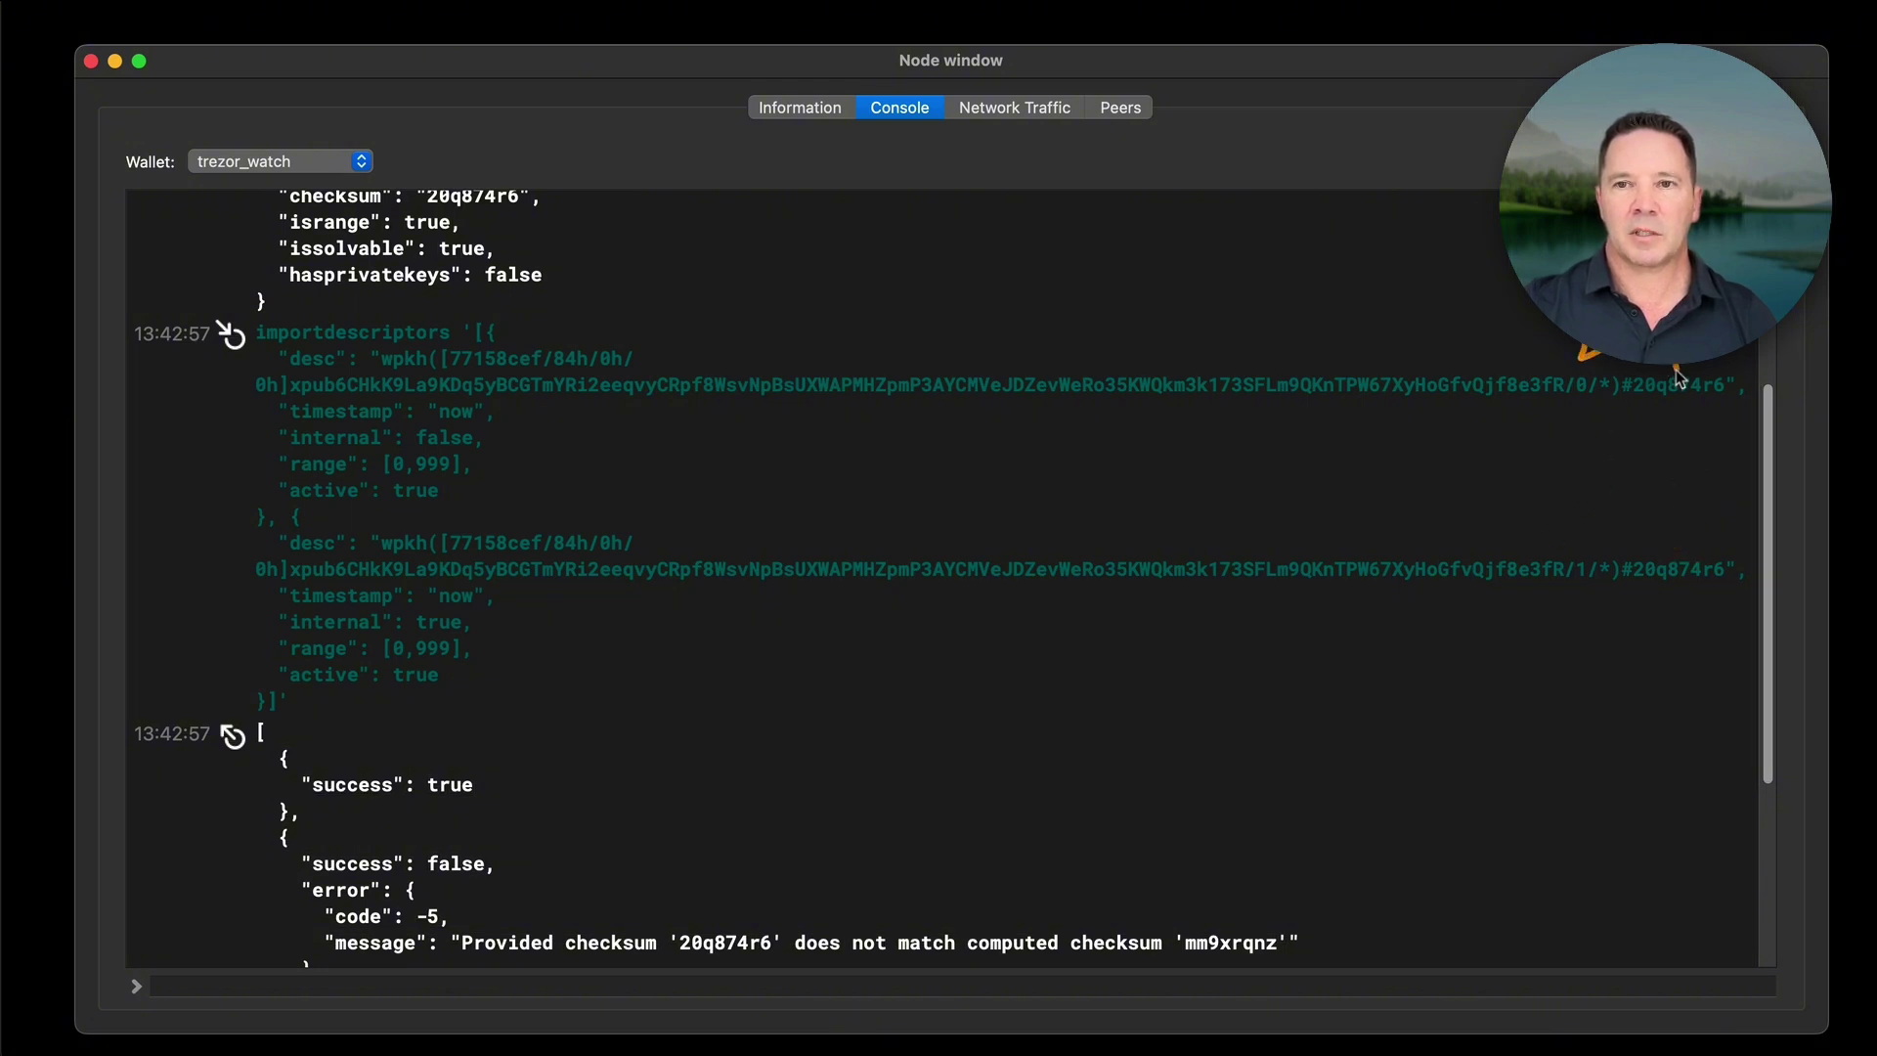
mouse_move(1578, 553)
mouse_down()
mouse_move(1583, 523)
mouse_move(1674, 548)
mouse_up()
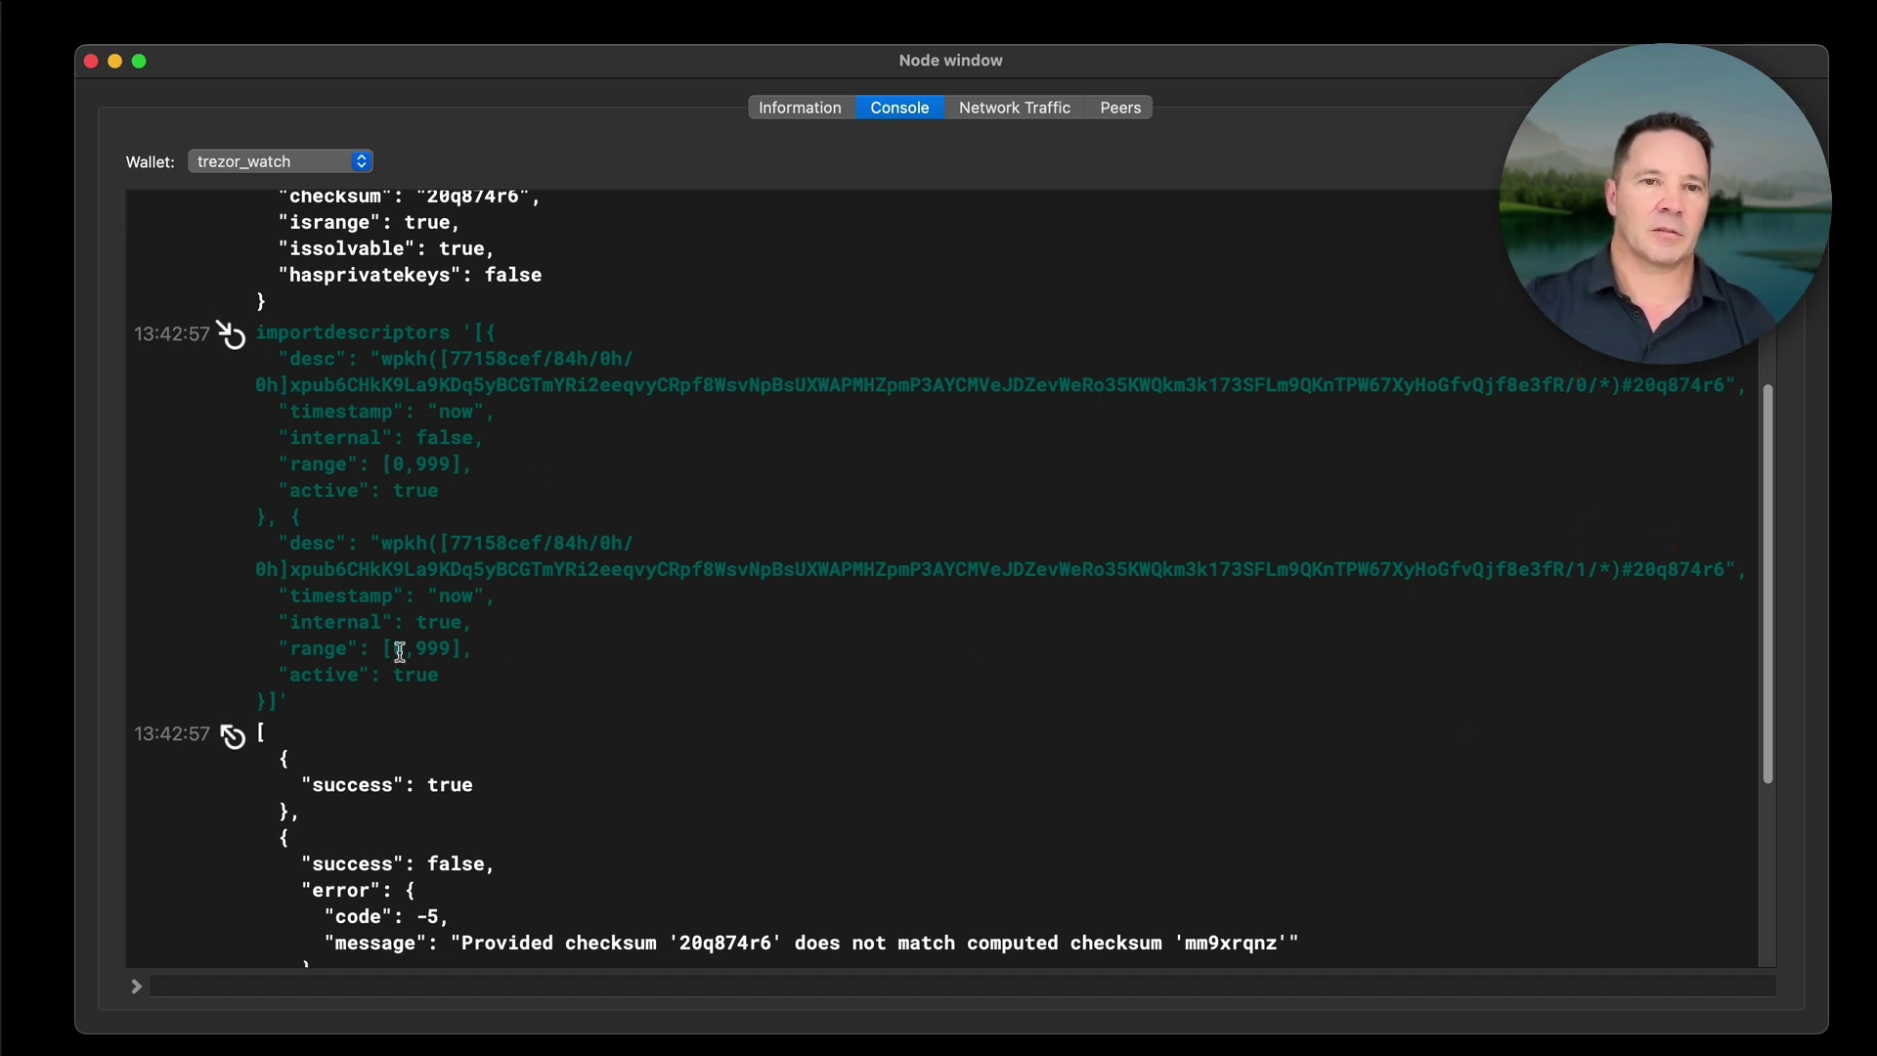
Paste the corrected importdescriptors command with /1/* checksum mm9xrqnz and run it
scroll(1070, 669, down, 1)
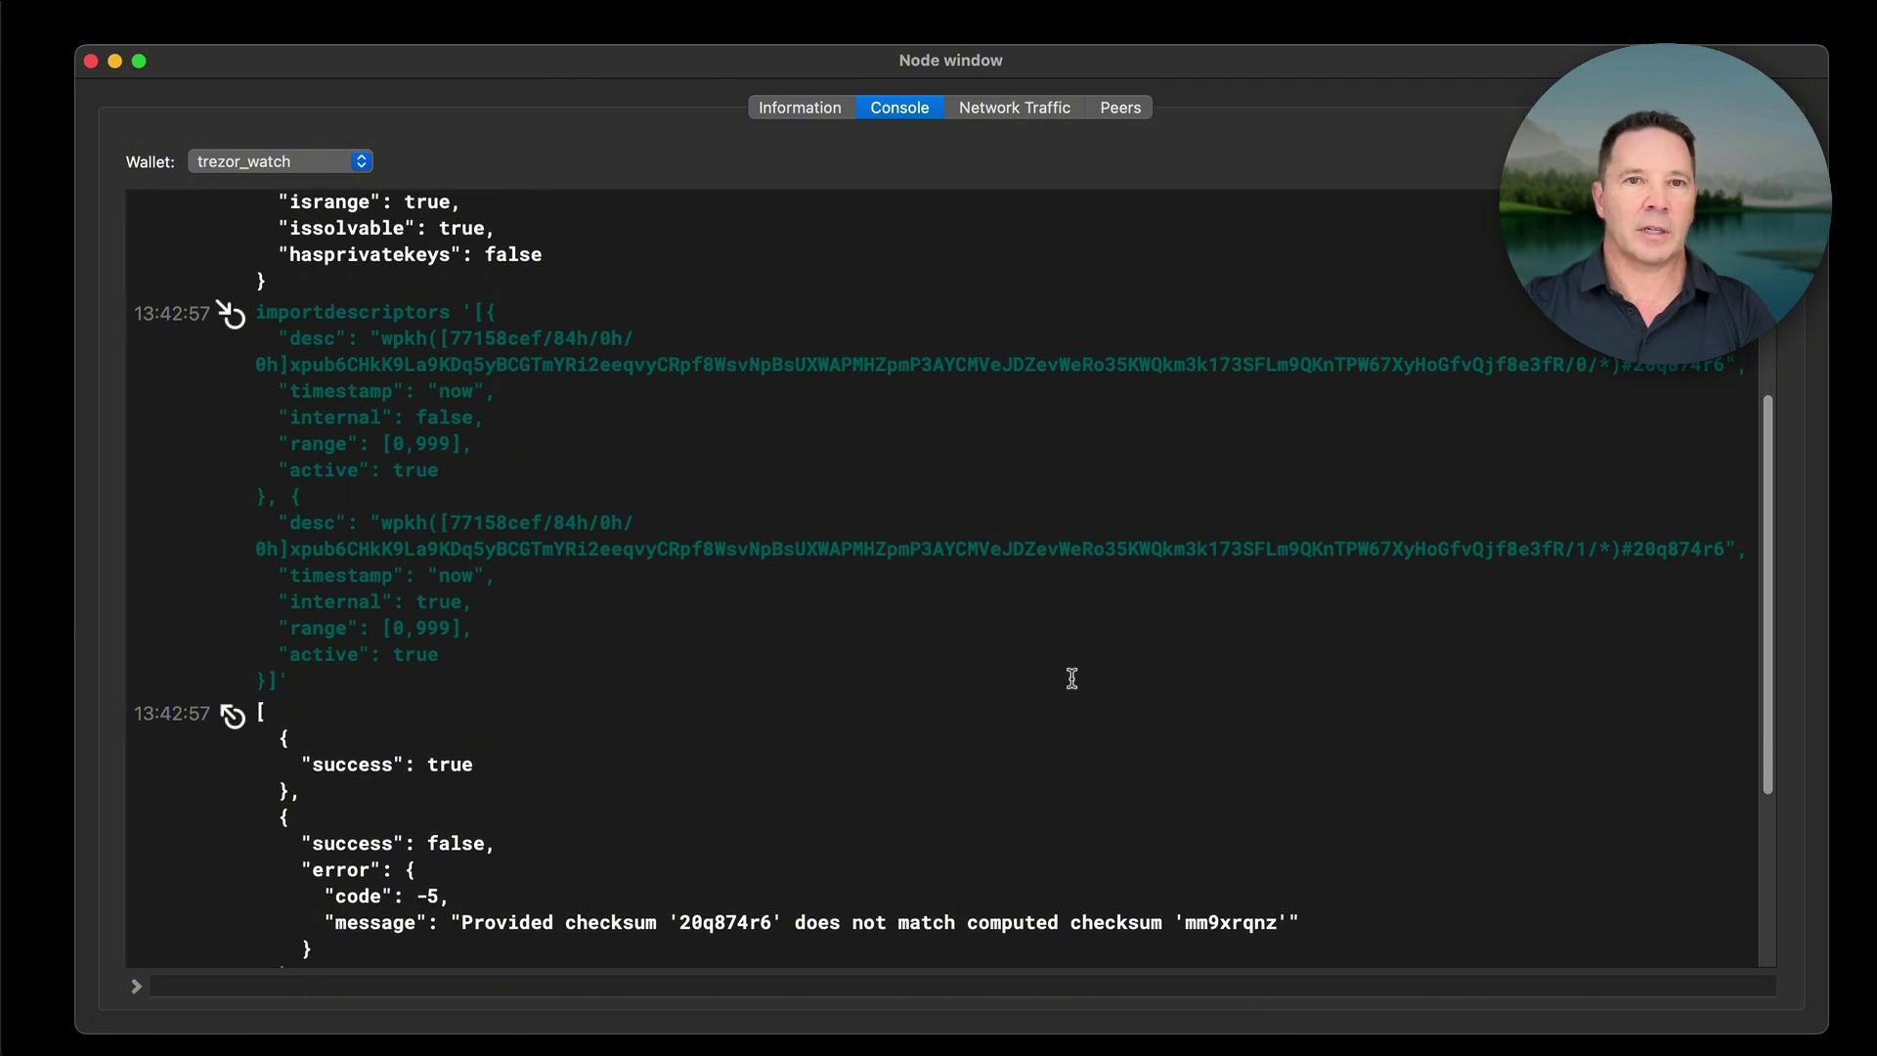
key(super+v)
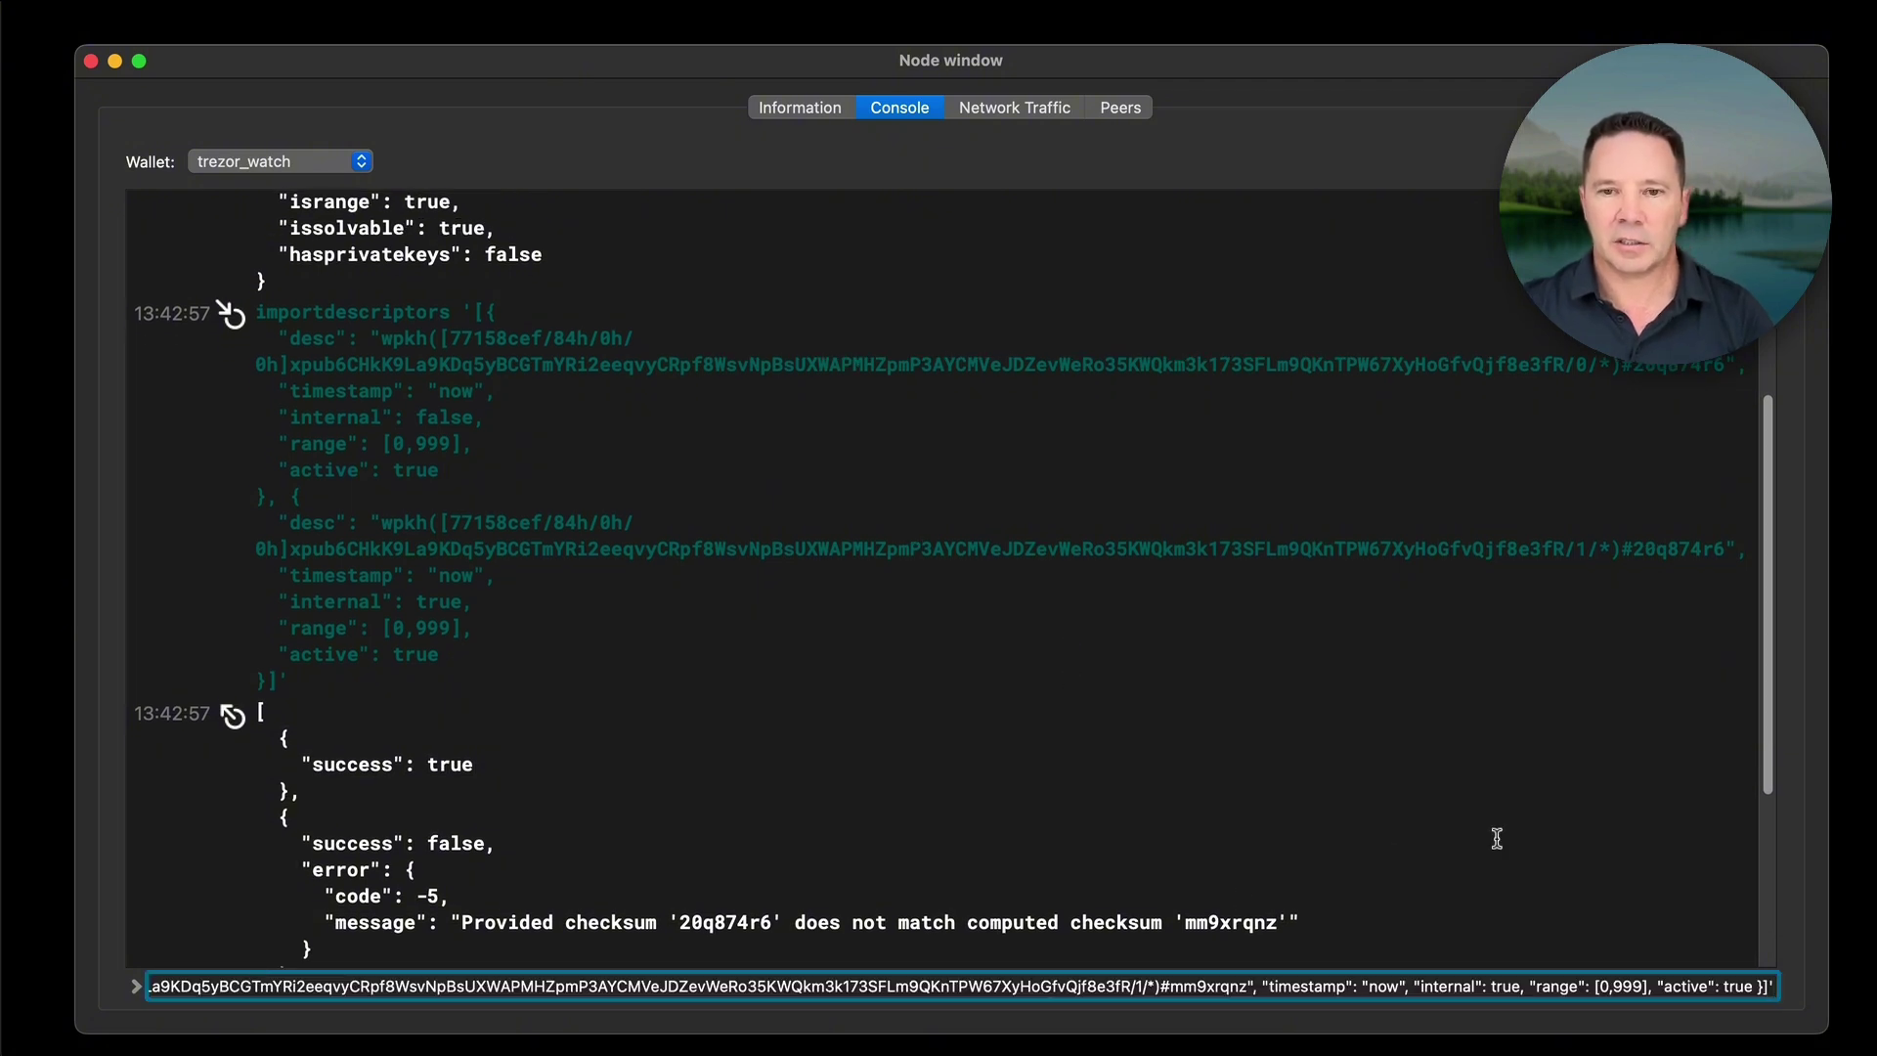
drag(1750, 987, 1593, 987)
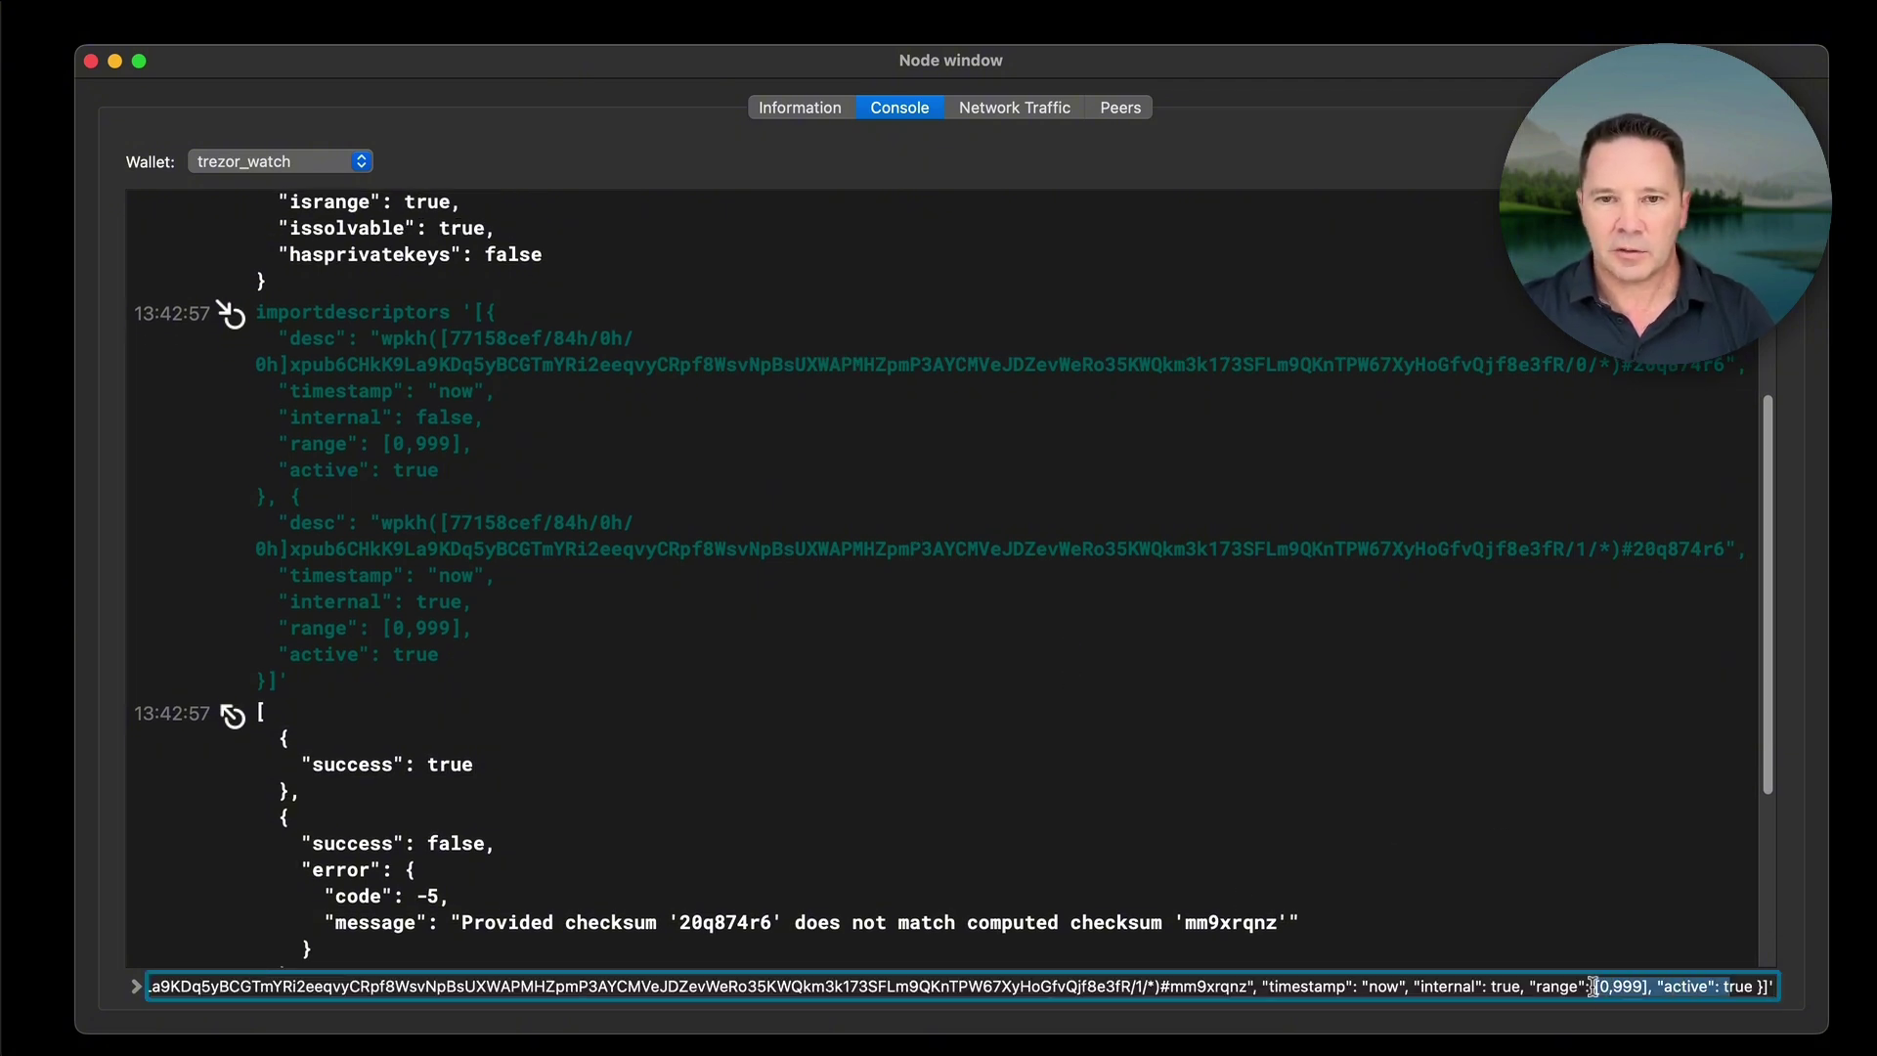
drag(1251, 708, 1194, 953)
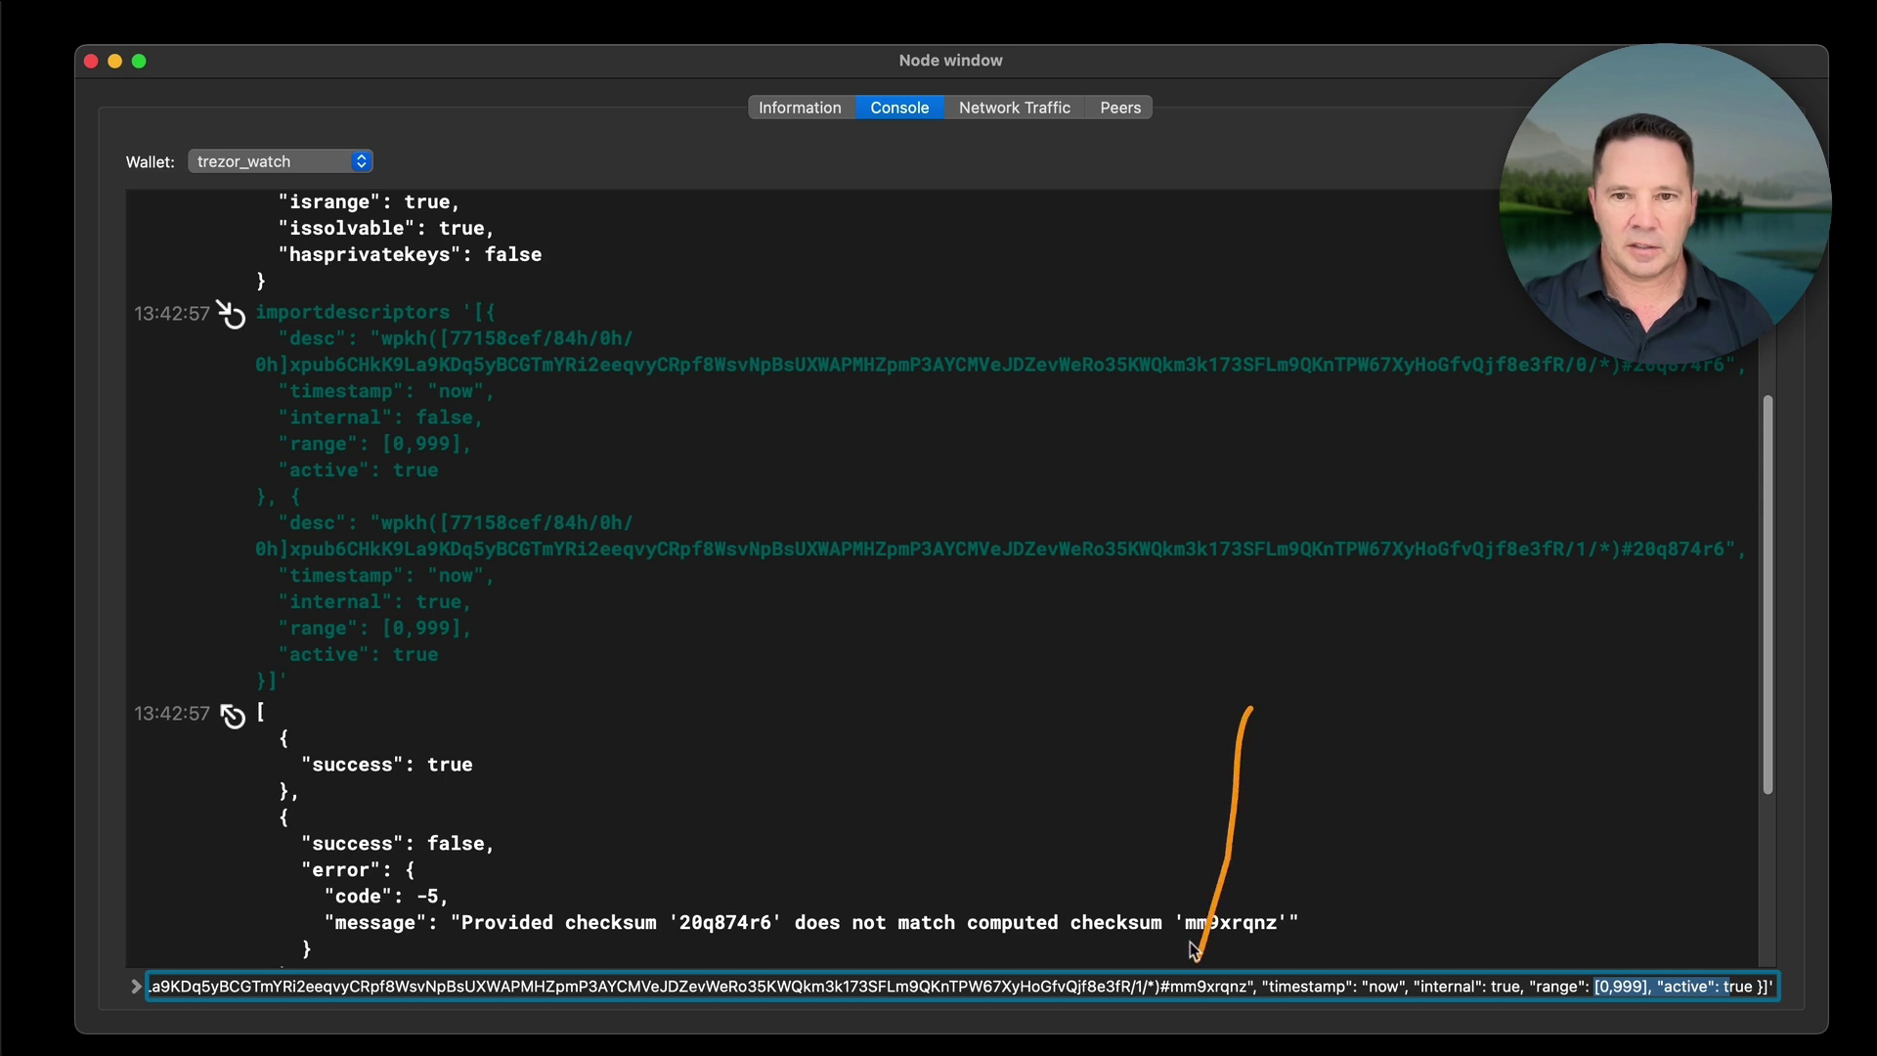
drag(1155, 762, 1136, 961)
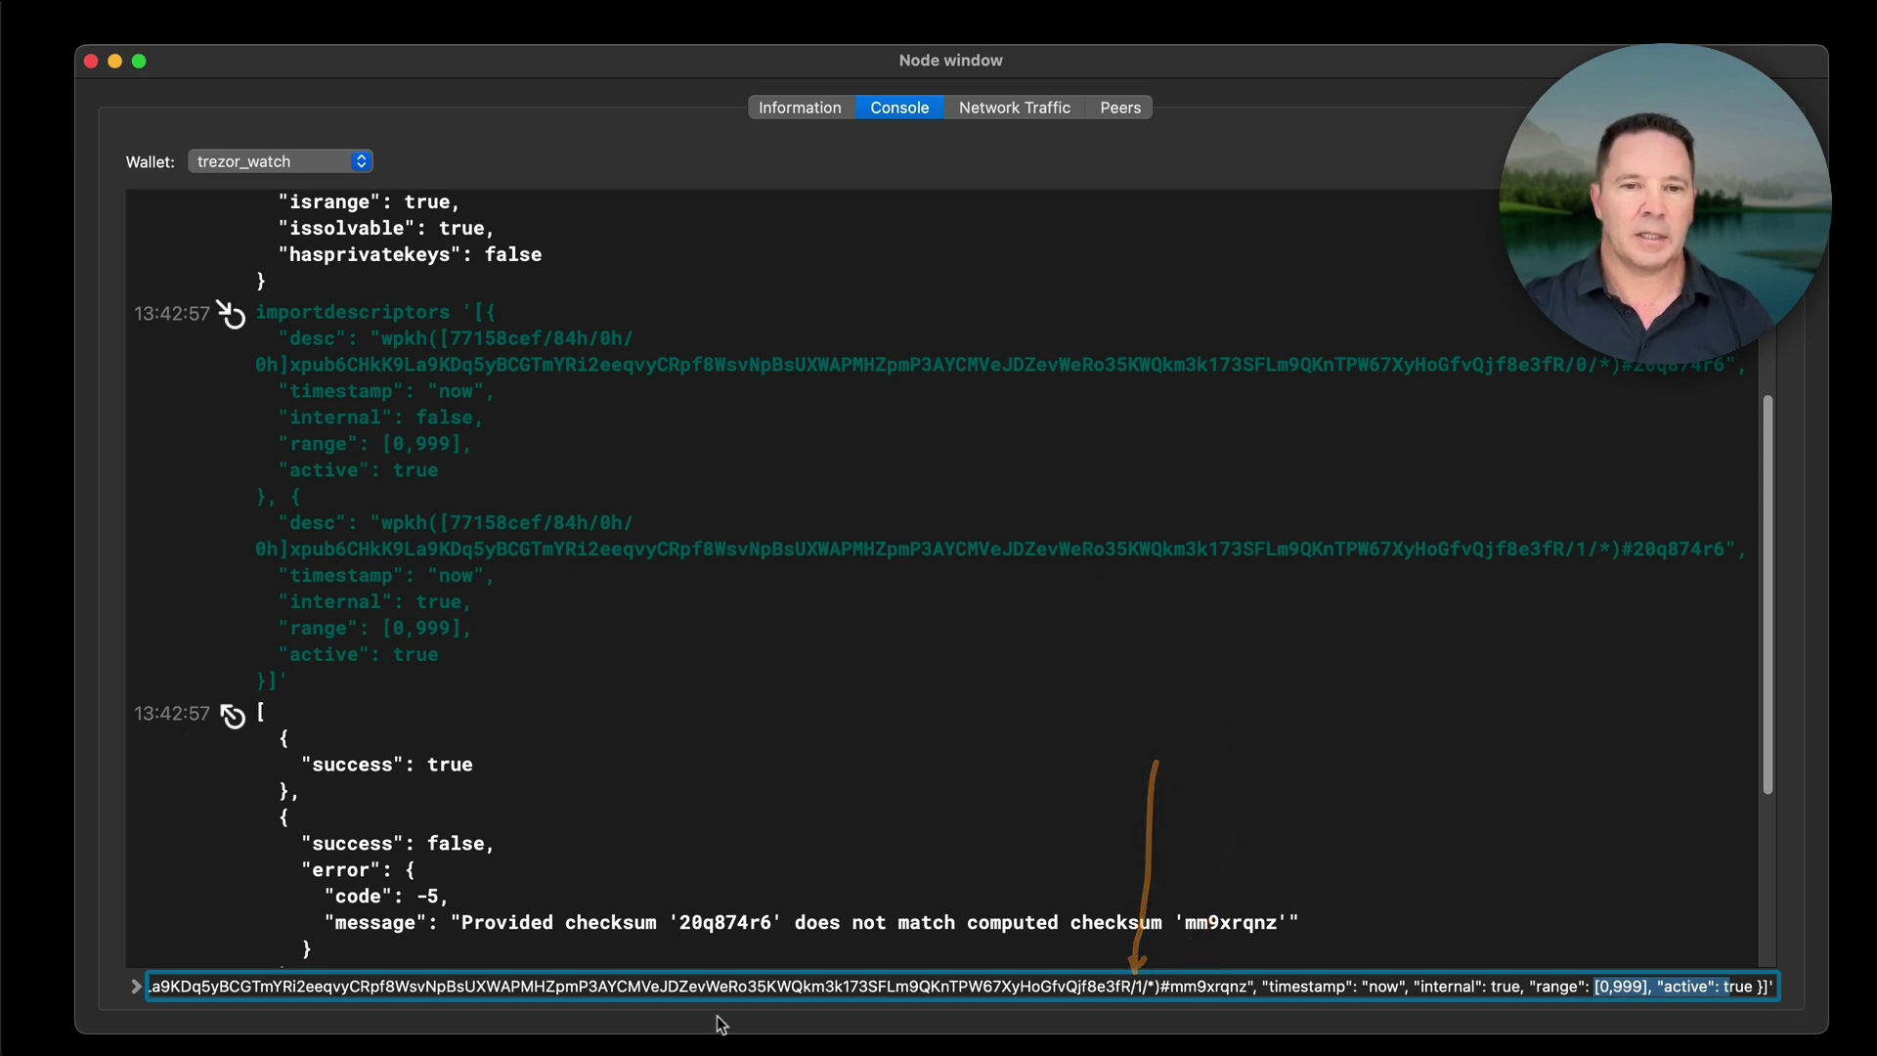
drag(712, 988, 1042, 1021)
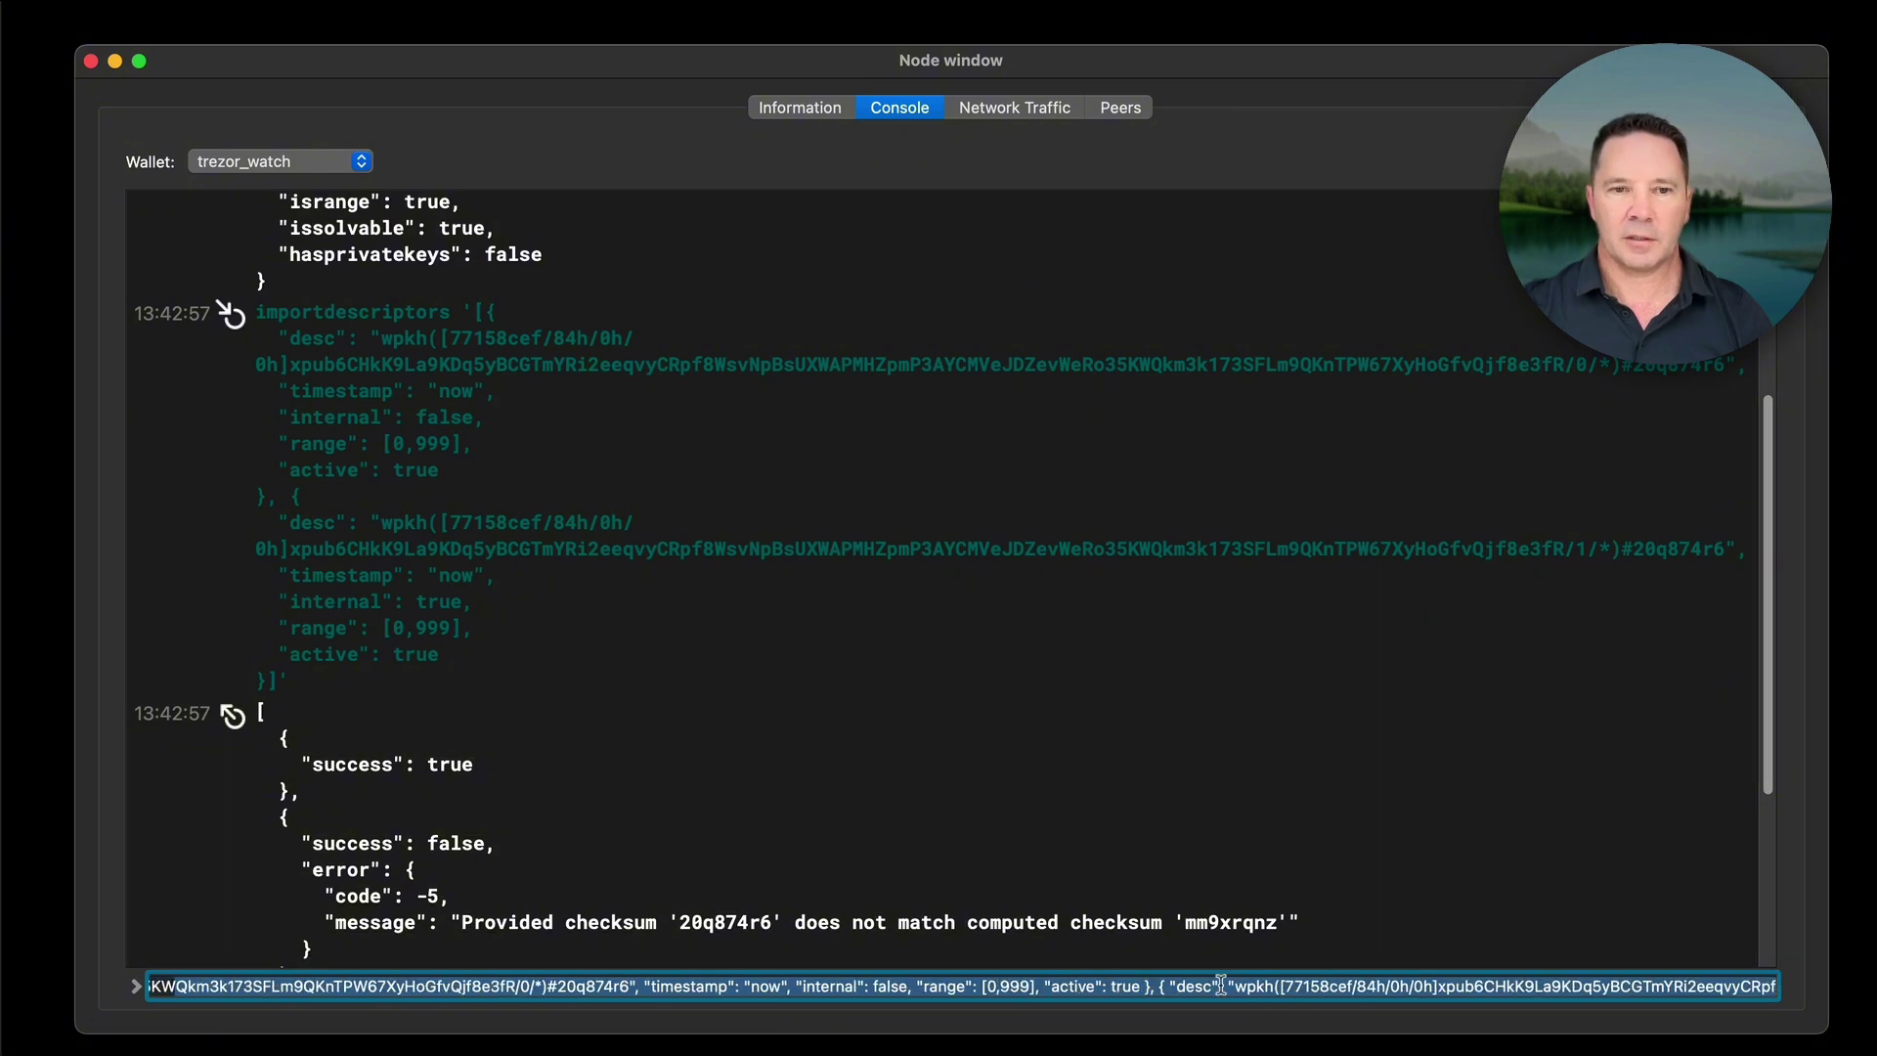
mouse_move(722, 608)
mouse_down()
mouse_move(584, 943)
mouse_move(586, 917)
mouse_up()
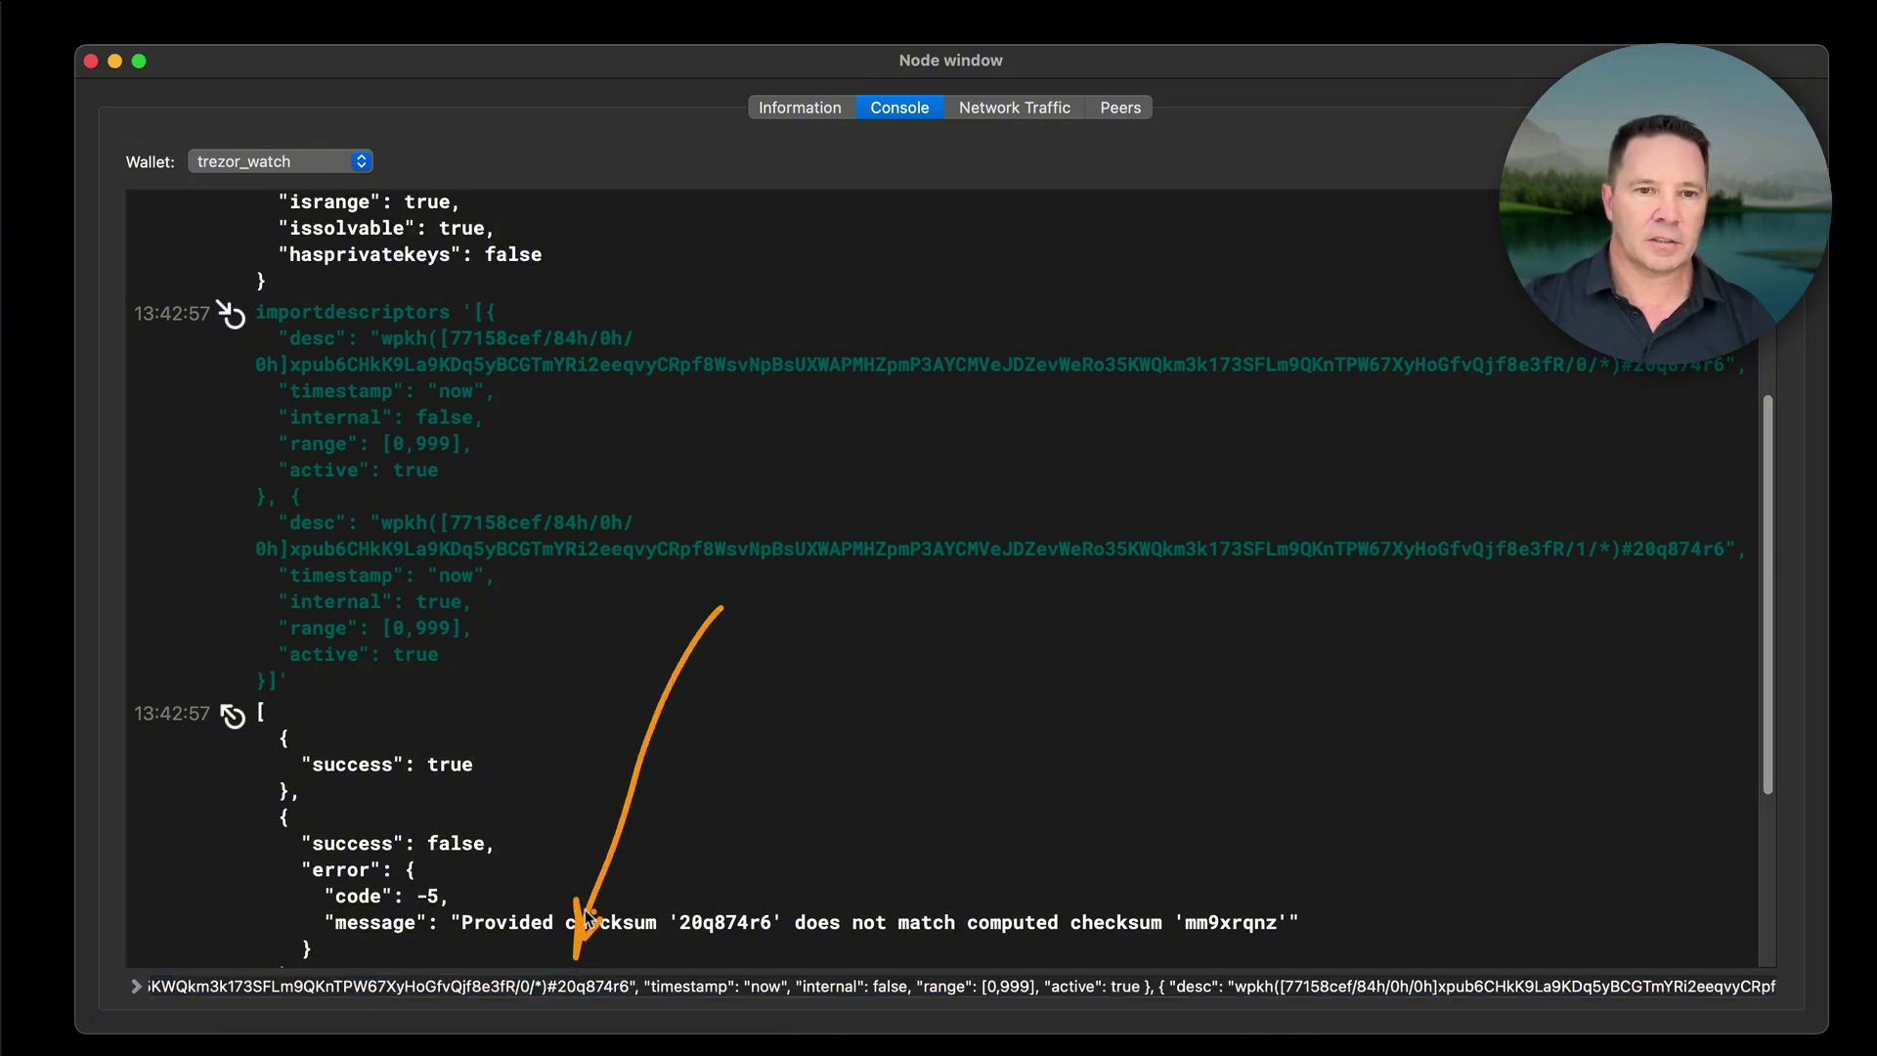
mouse_move(526, 753)
mouse_down()
mouse_move(512, 938)
mouse_move(528, 953)
mouse_up()
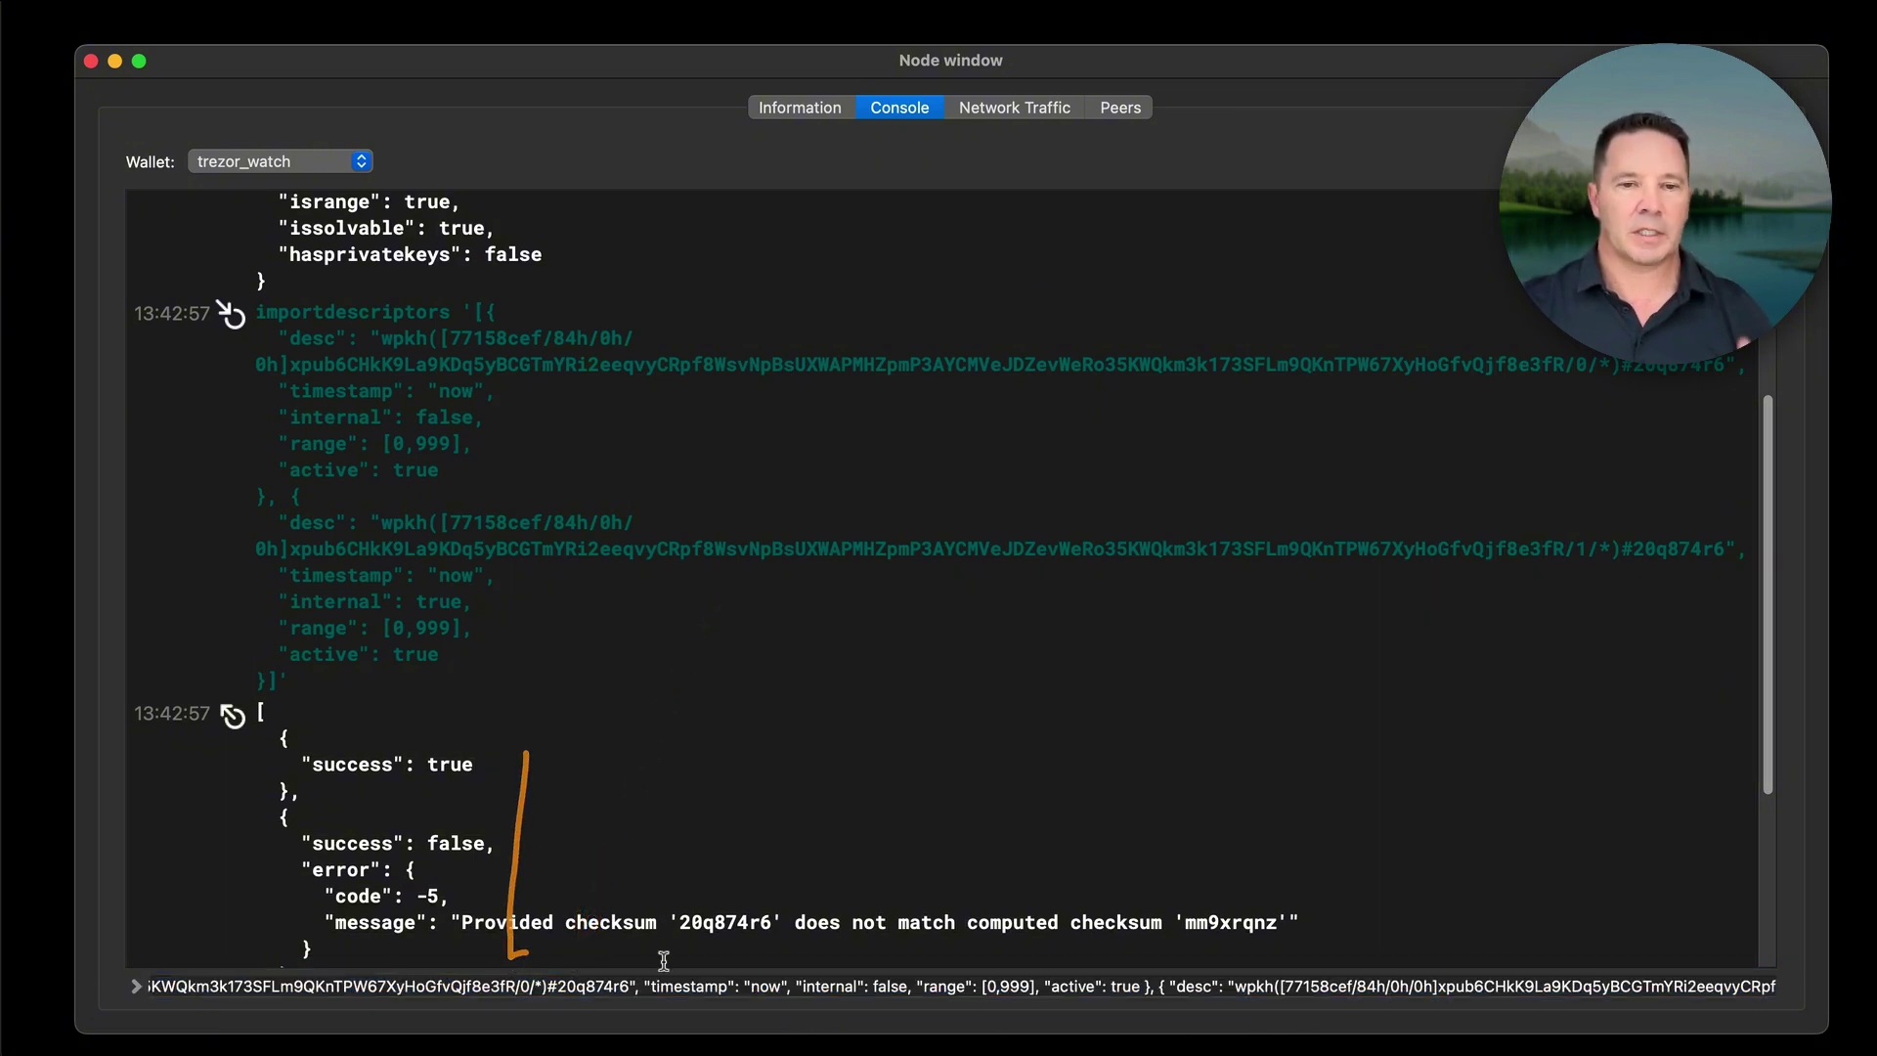
click(884, 982)
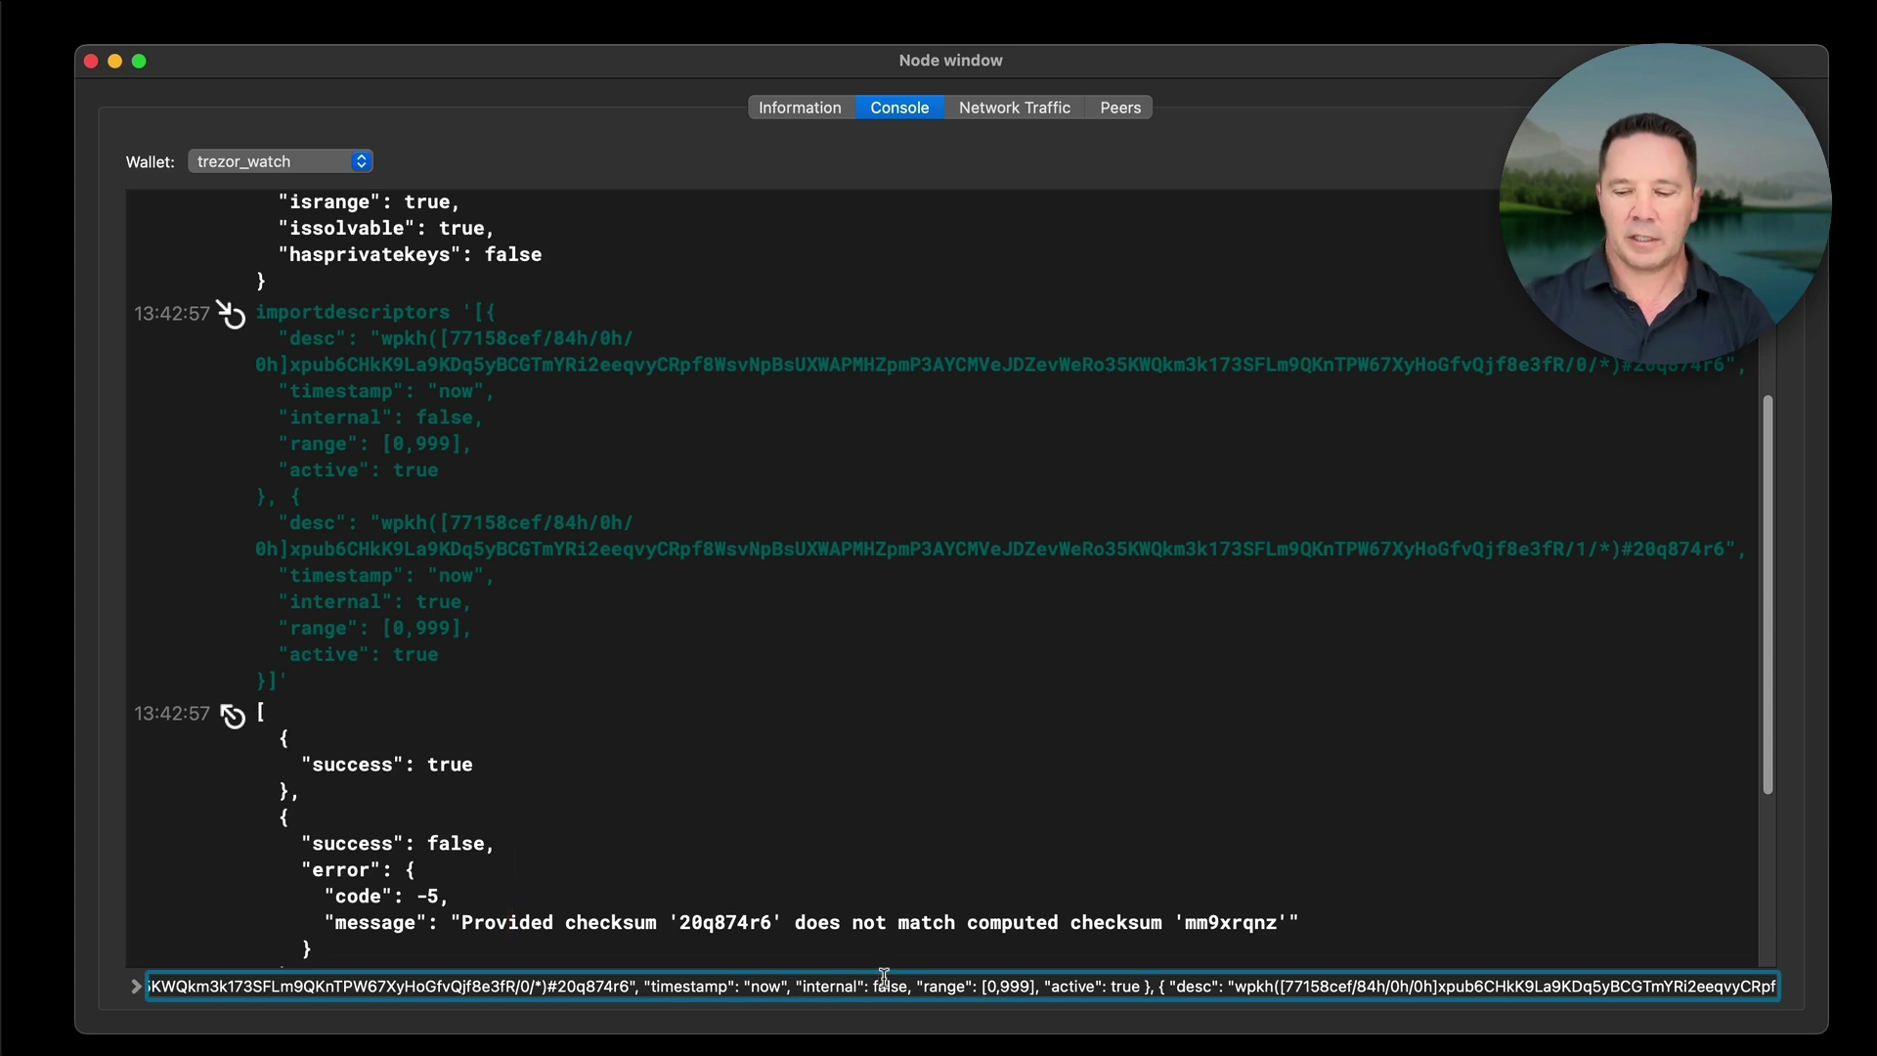
key(Return)
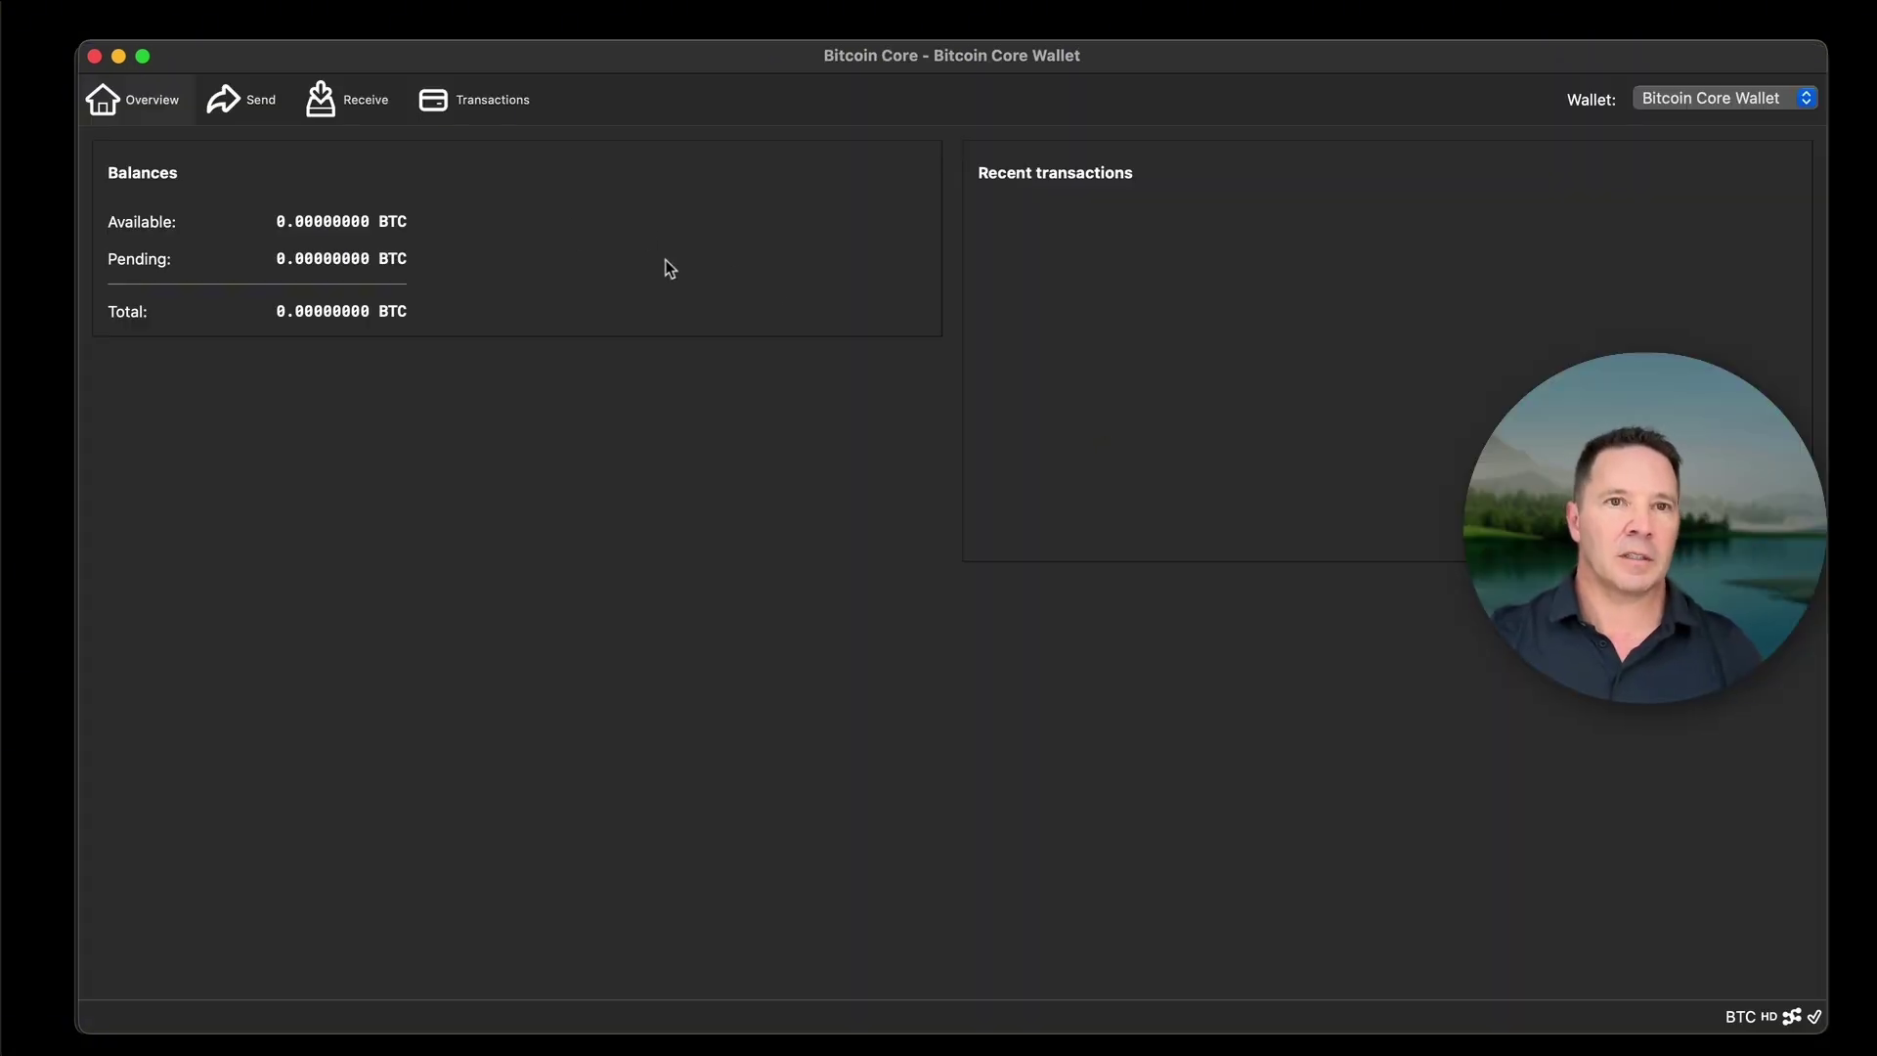
Switch the Wallet dropdown to trezor_watch to see its 0.00000000 BTC balance
click(1710, 103)
click(1714, 146)
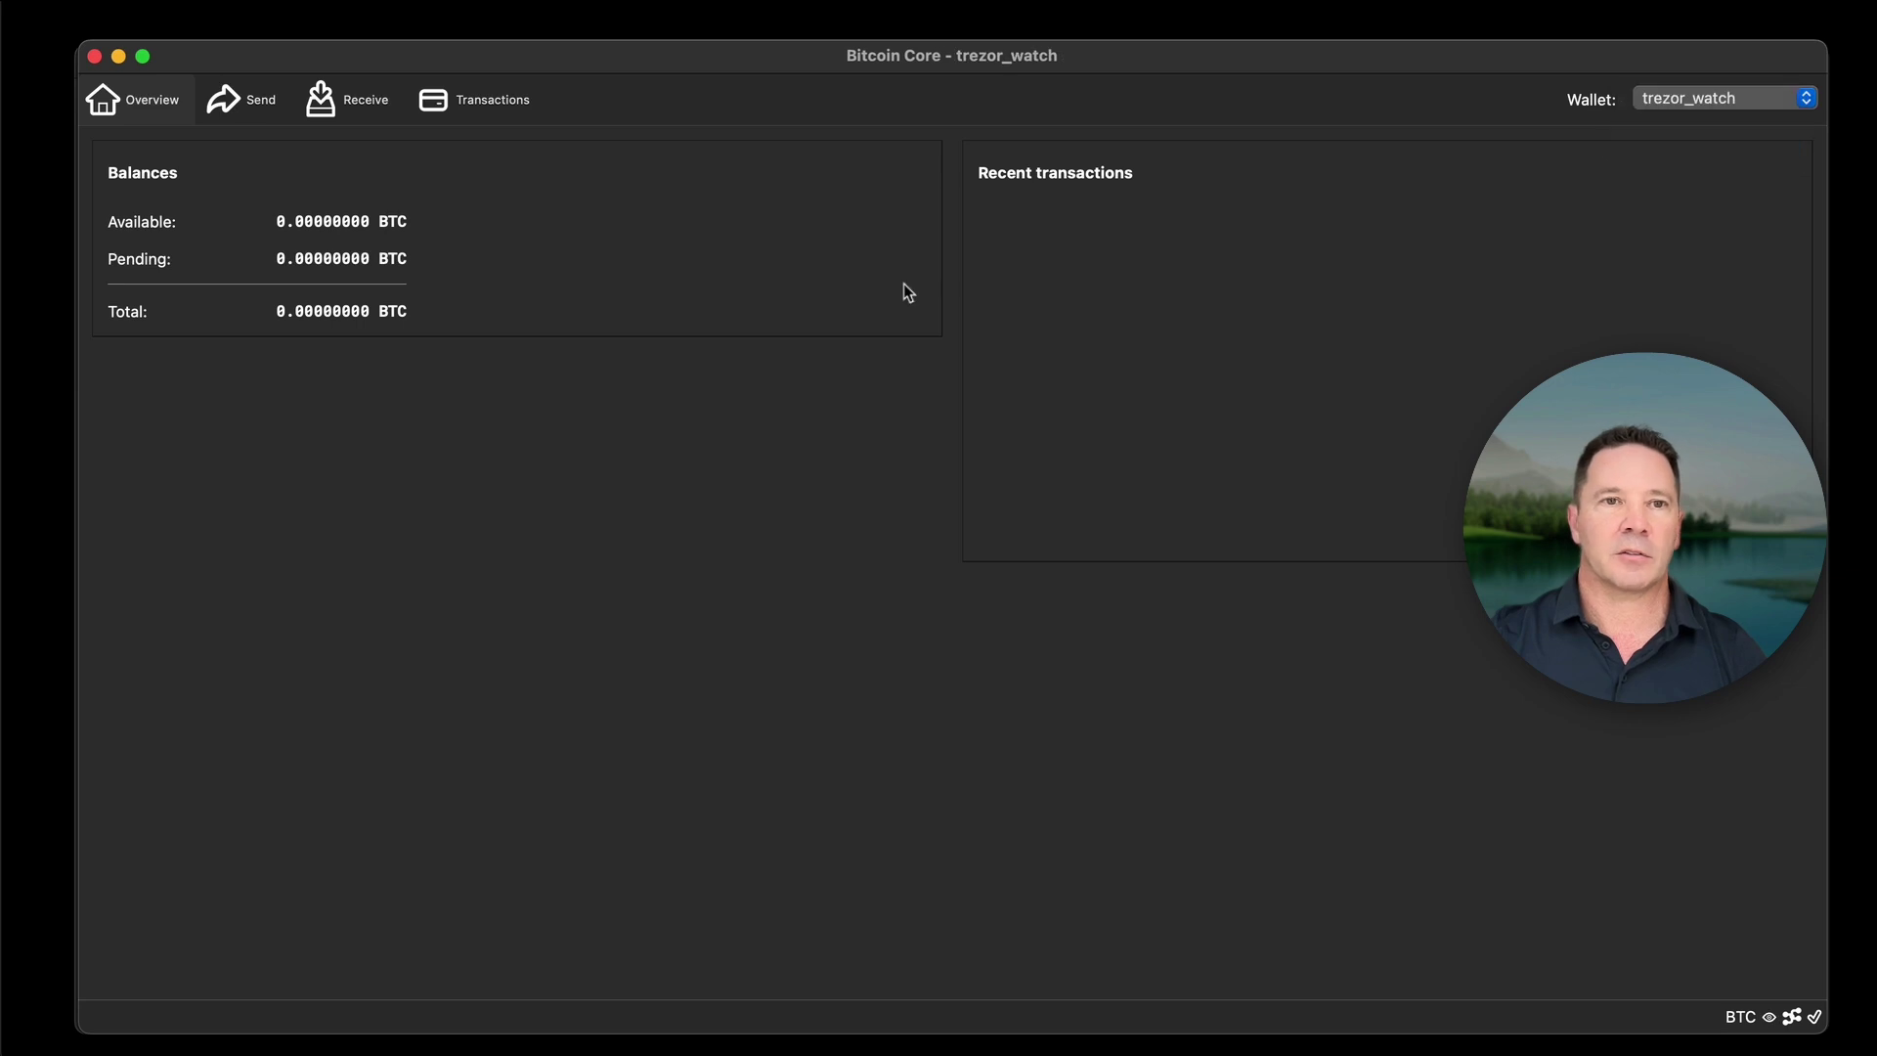
mouse_move(513, 185)
mouse_down()
mouse_move(465, 369)
mouse_move(422, 197)
mouse_up()
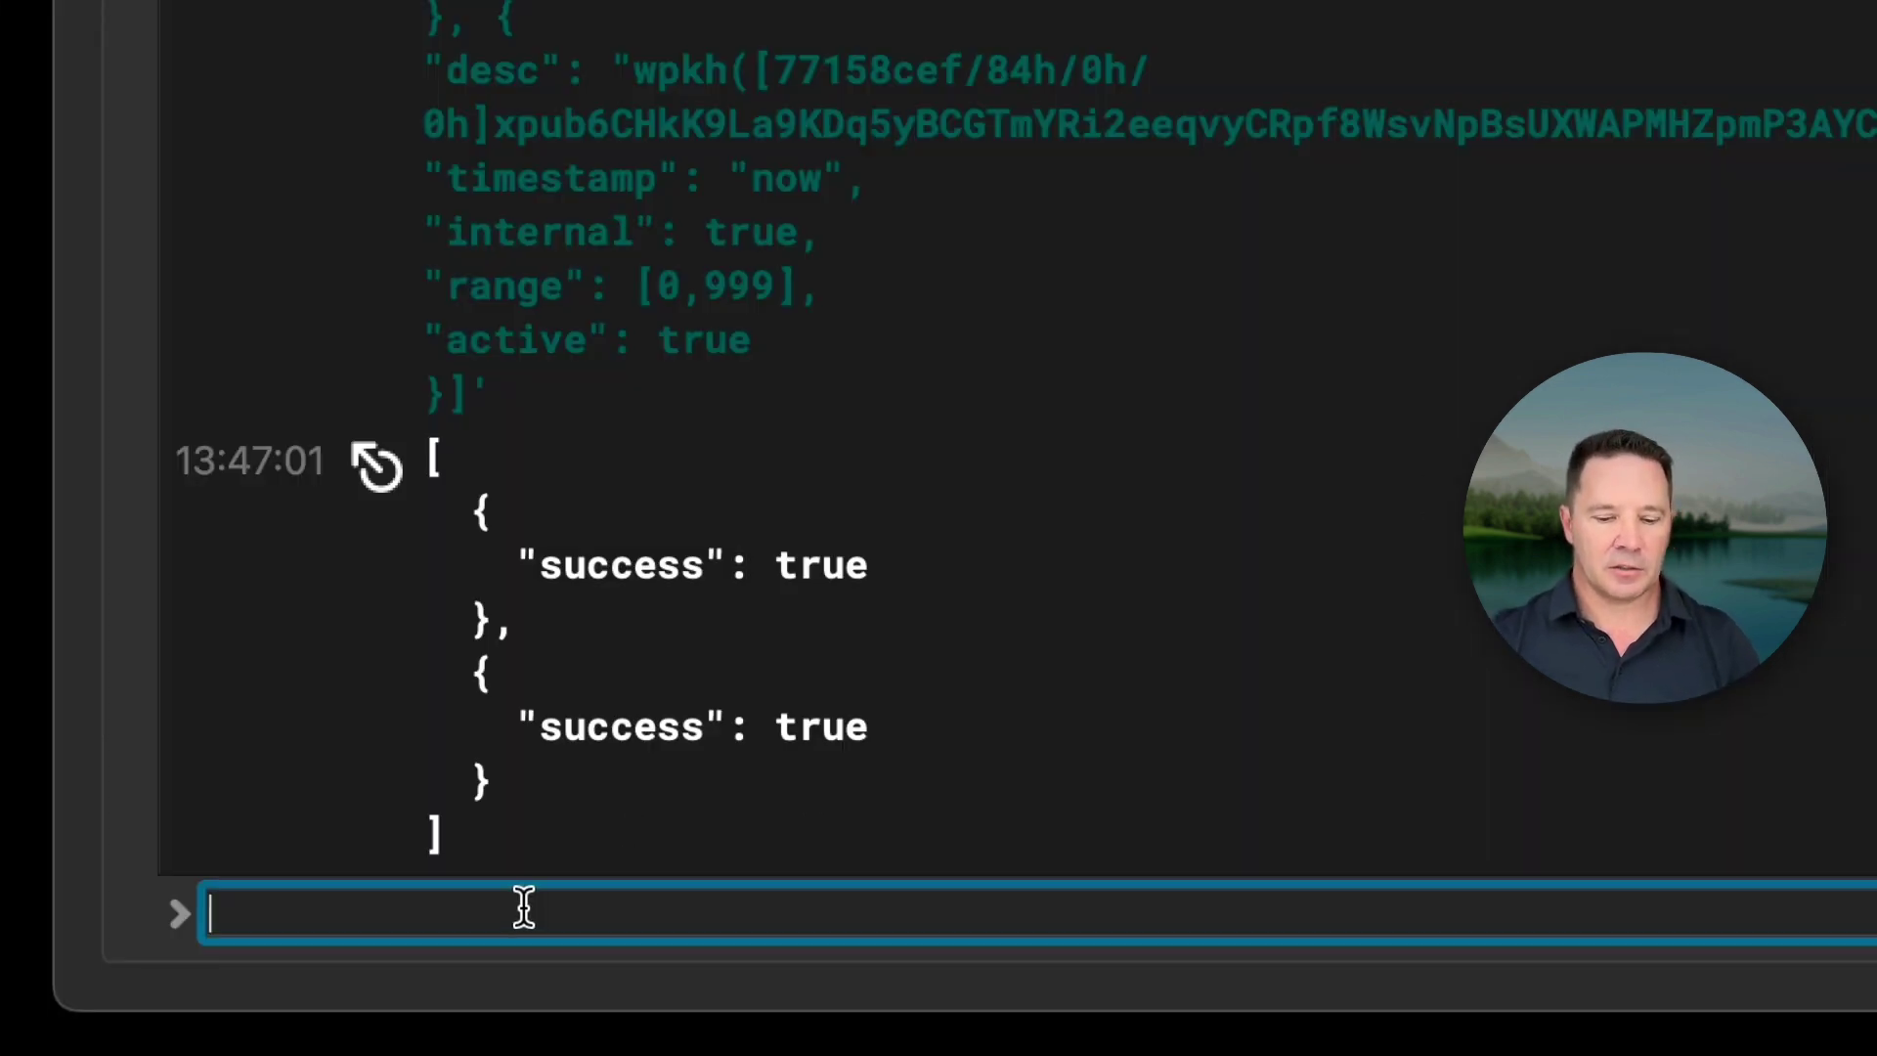
Run rescanblockchain 873892 in the console, scanning through height 874357
text(rescanblockchain 873892)
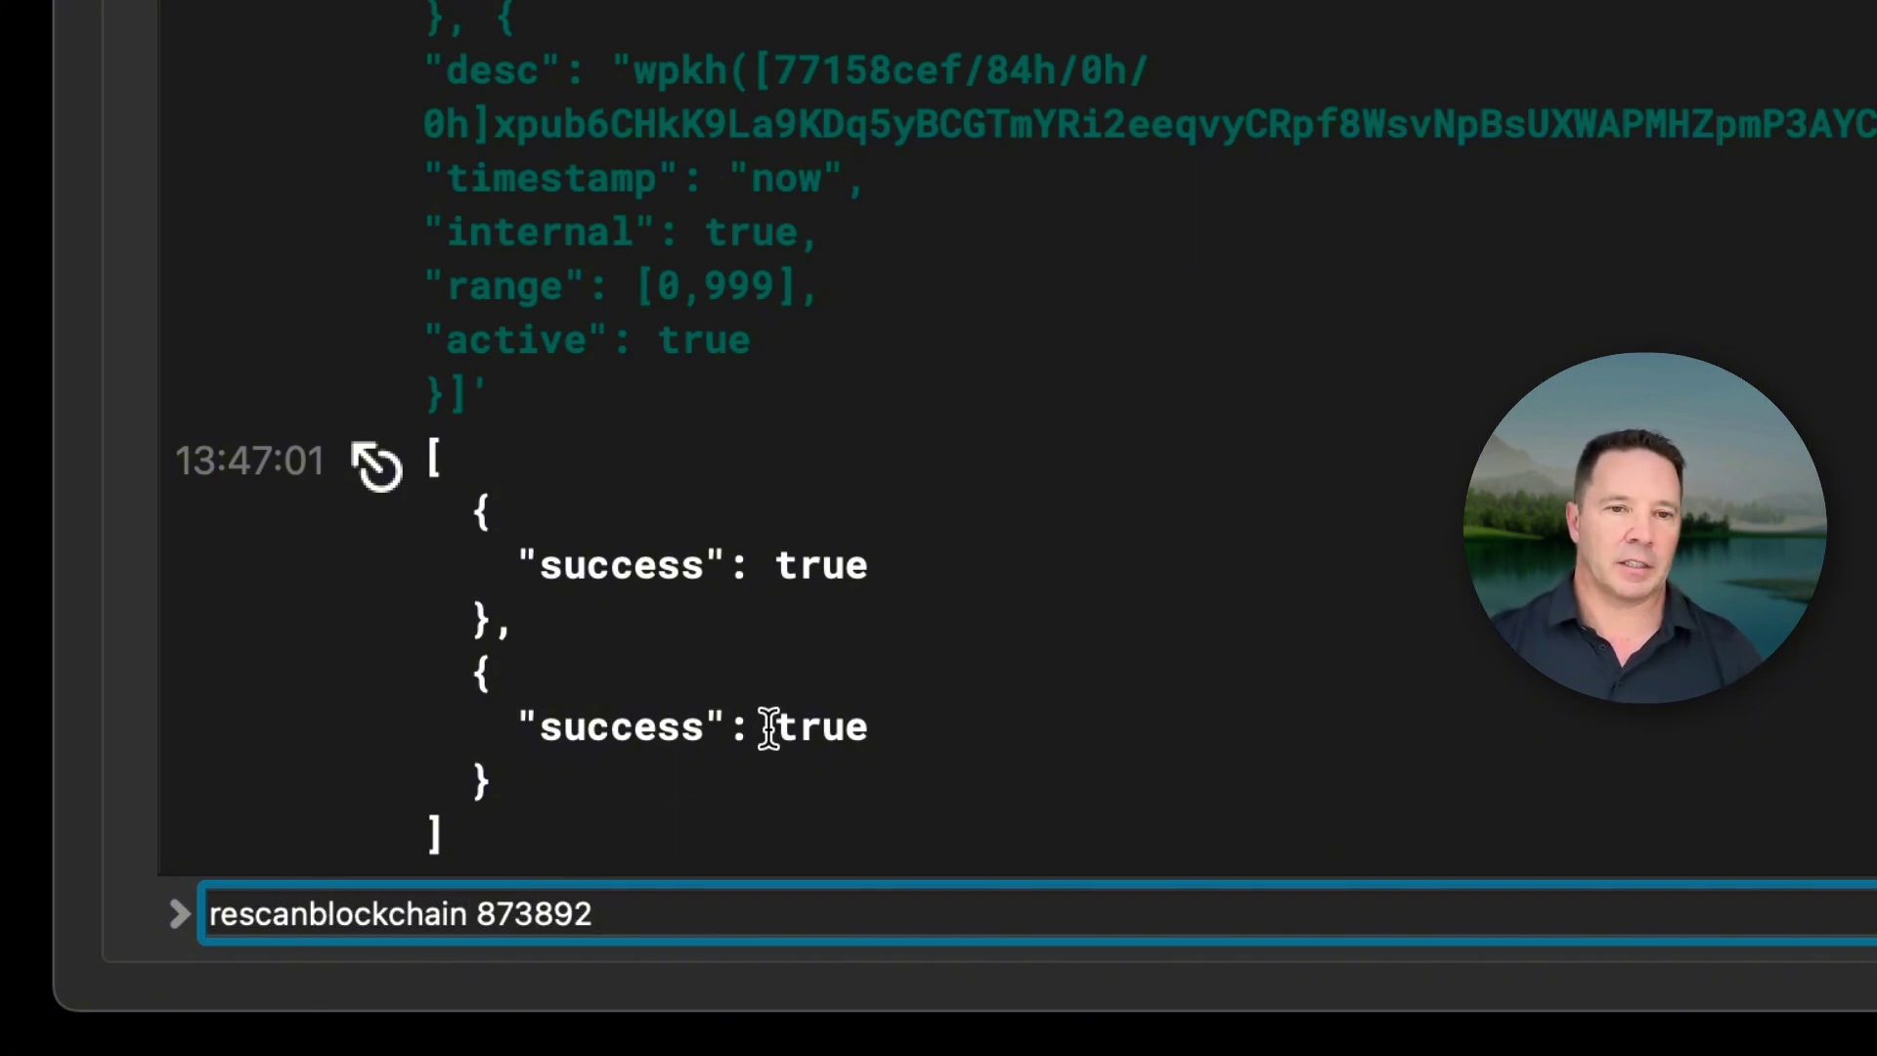
drag(967, 386, 576, 770)
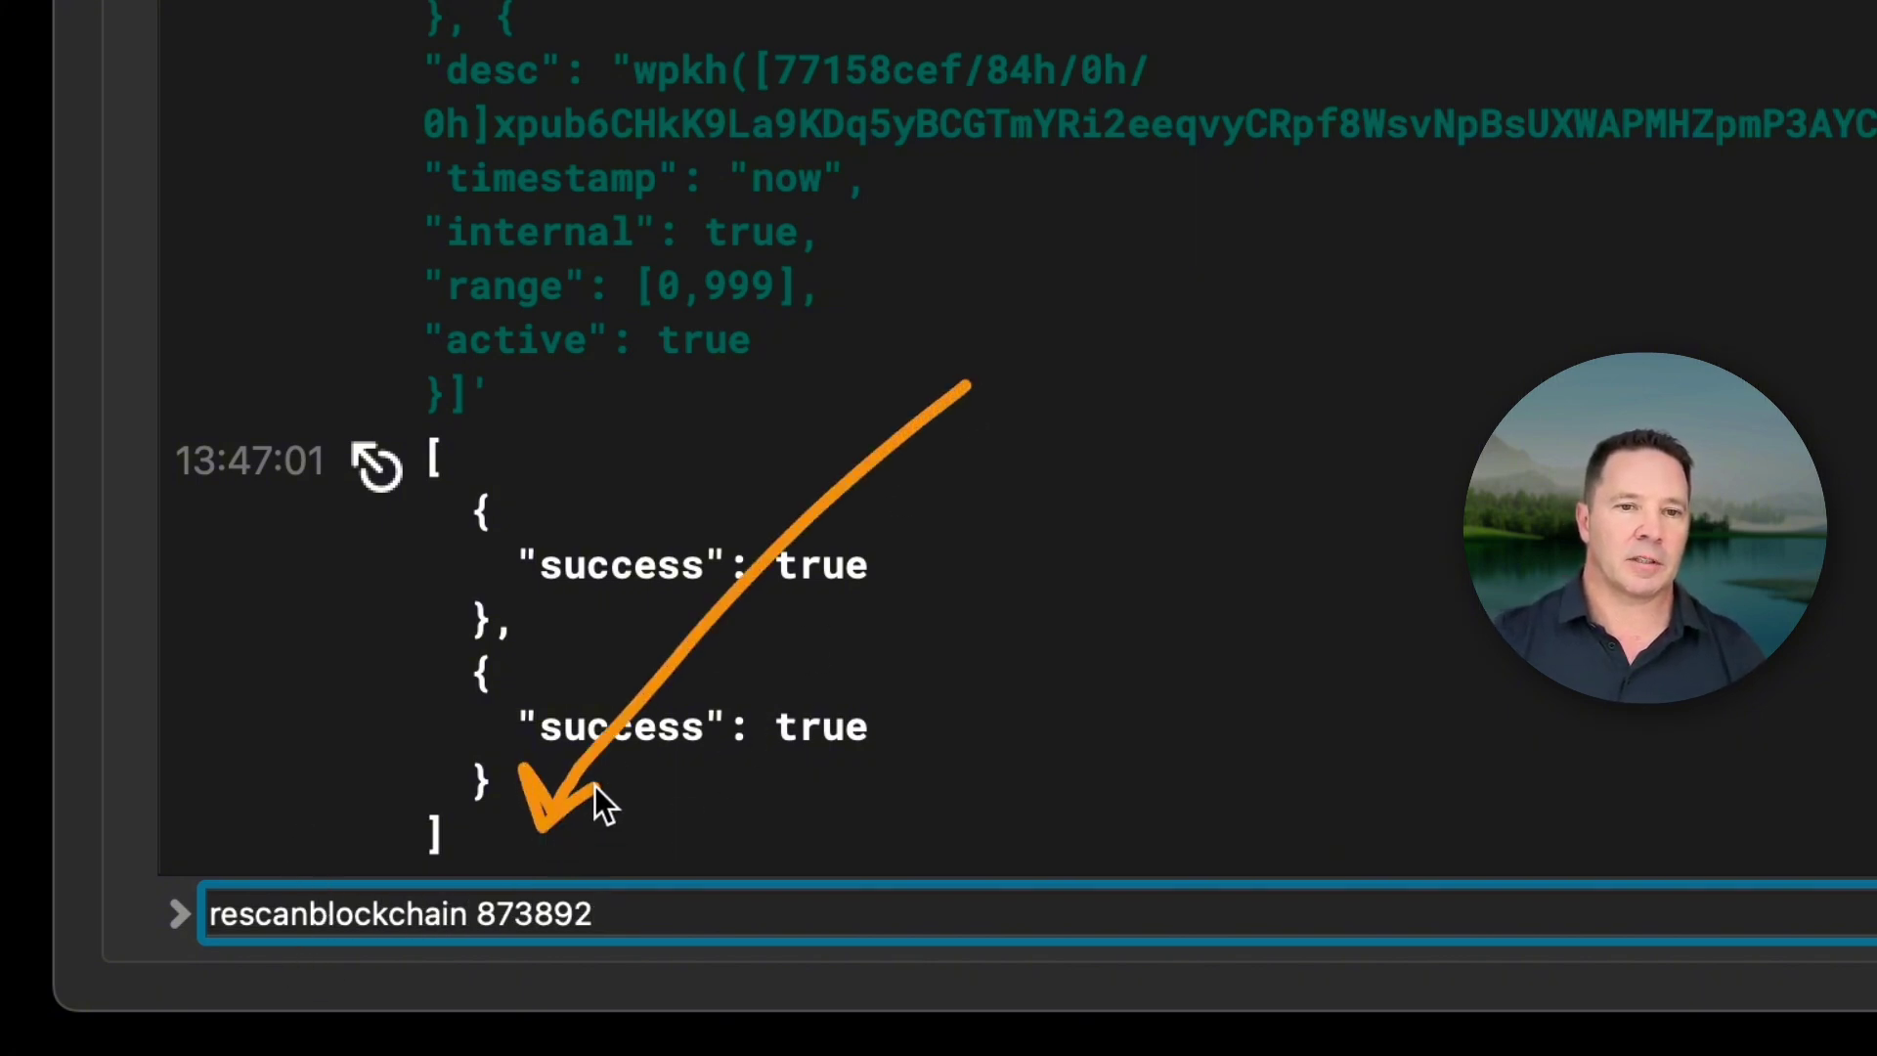
key(Return)
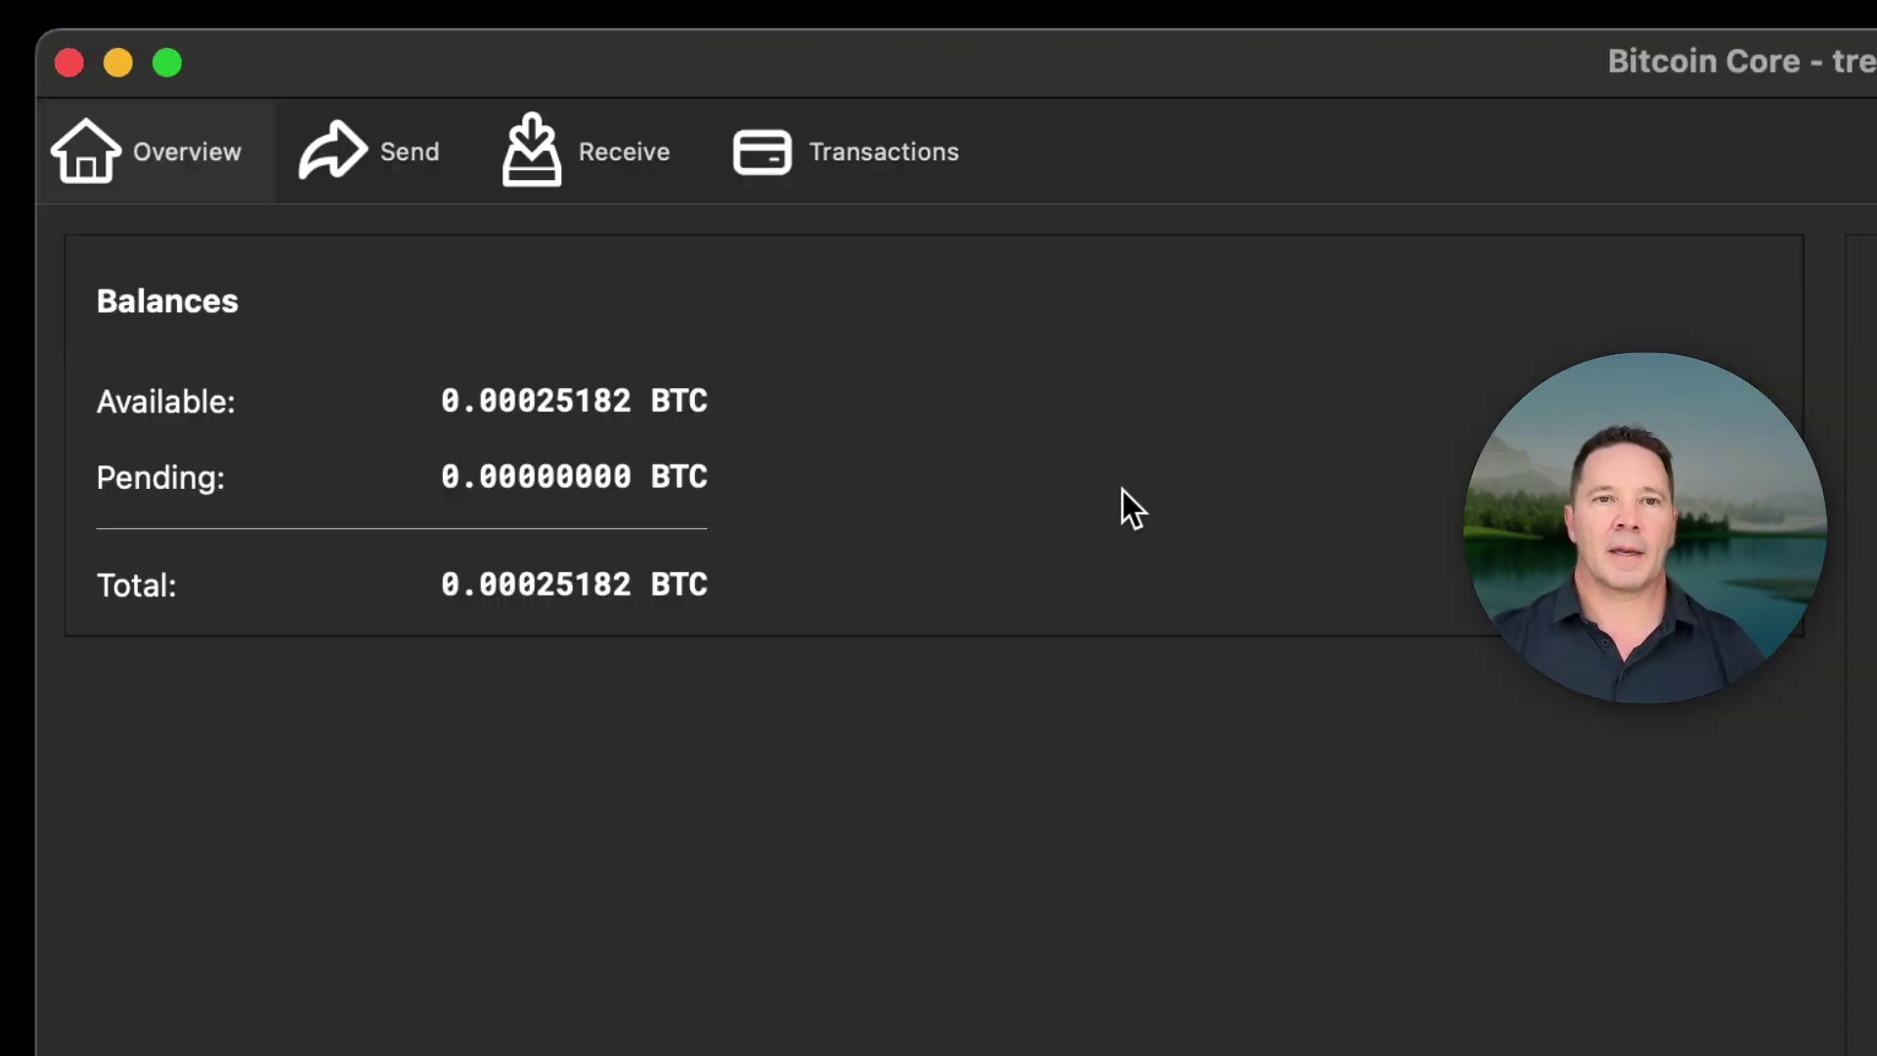
Bring up the trezor_watch Overview showing 0.00025182 BTC available and total
mouse_move(1177, 389)
mouse_down()
mouse_move(956, 302)
mouse_move(607, 218)
mouse_move(313, 112)
mouse_up()
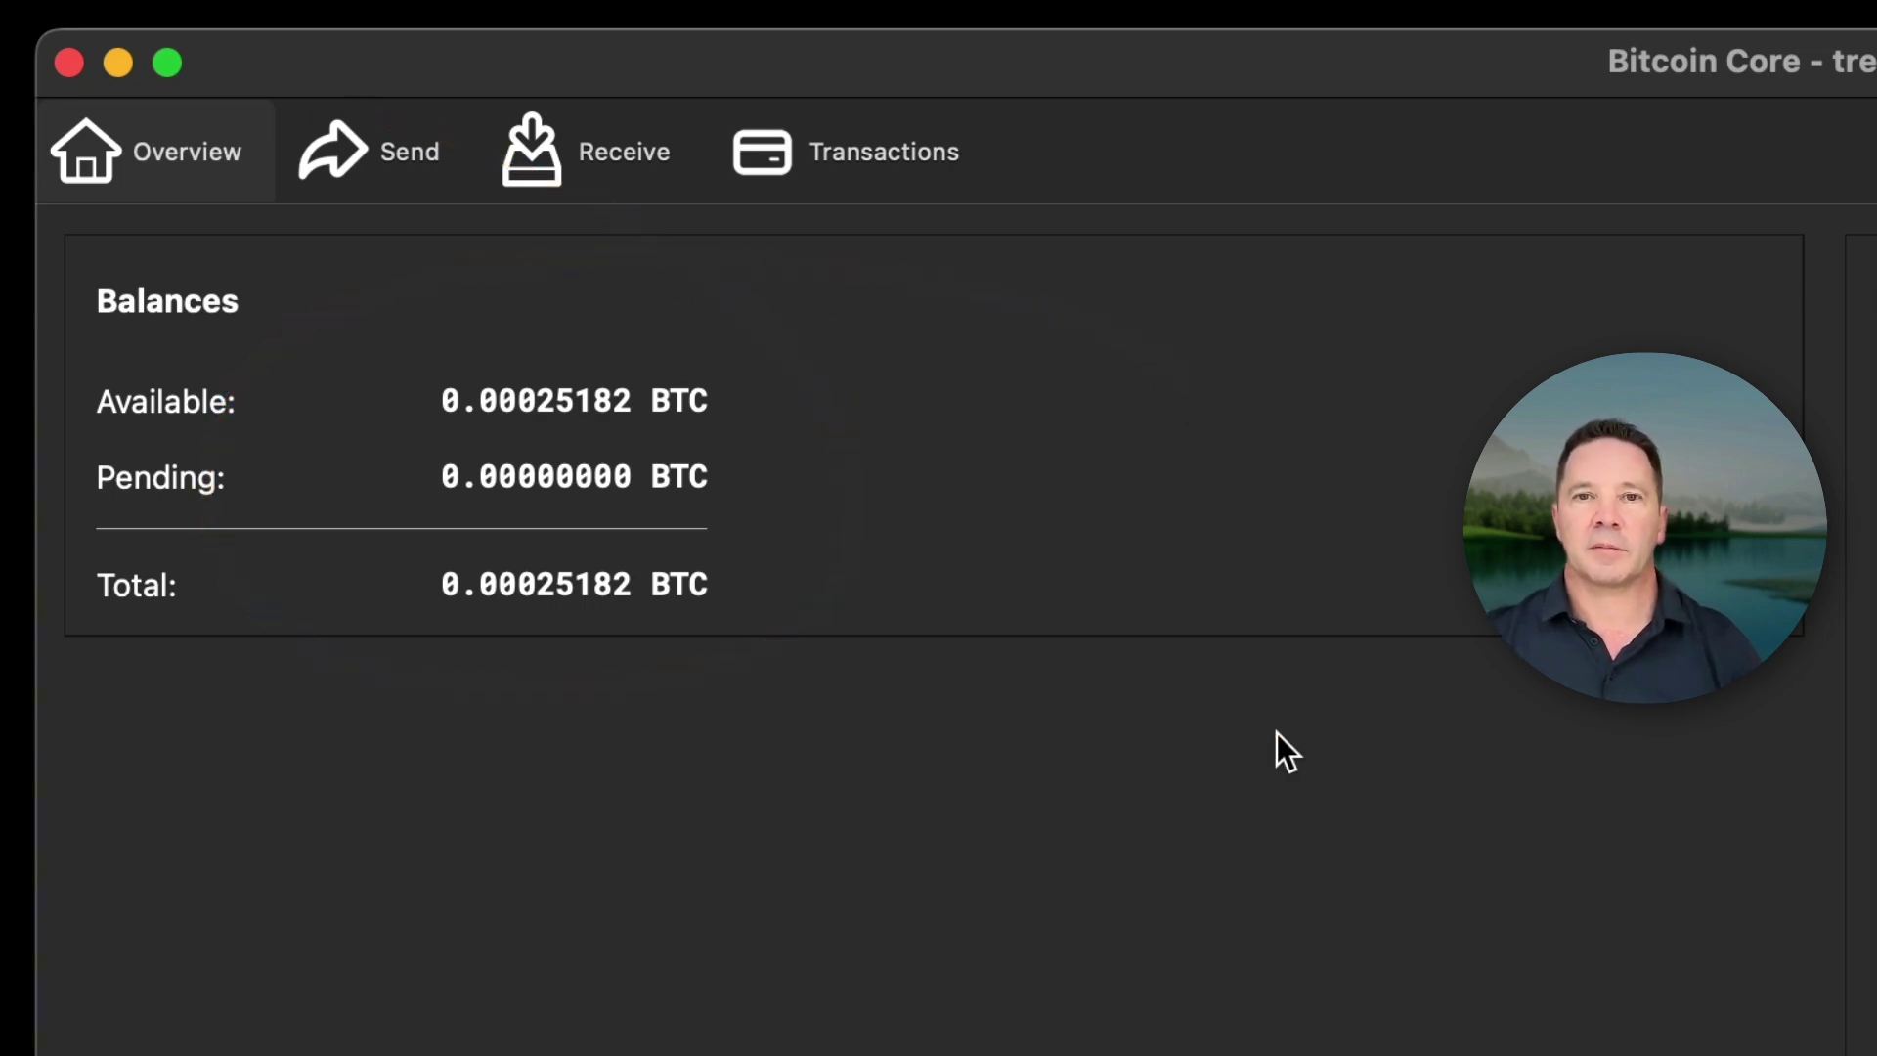